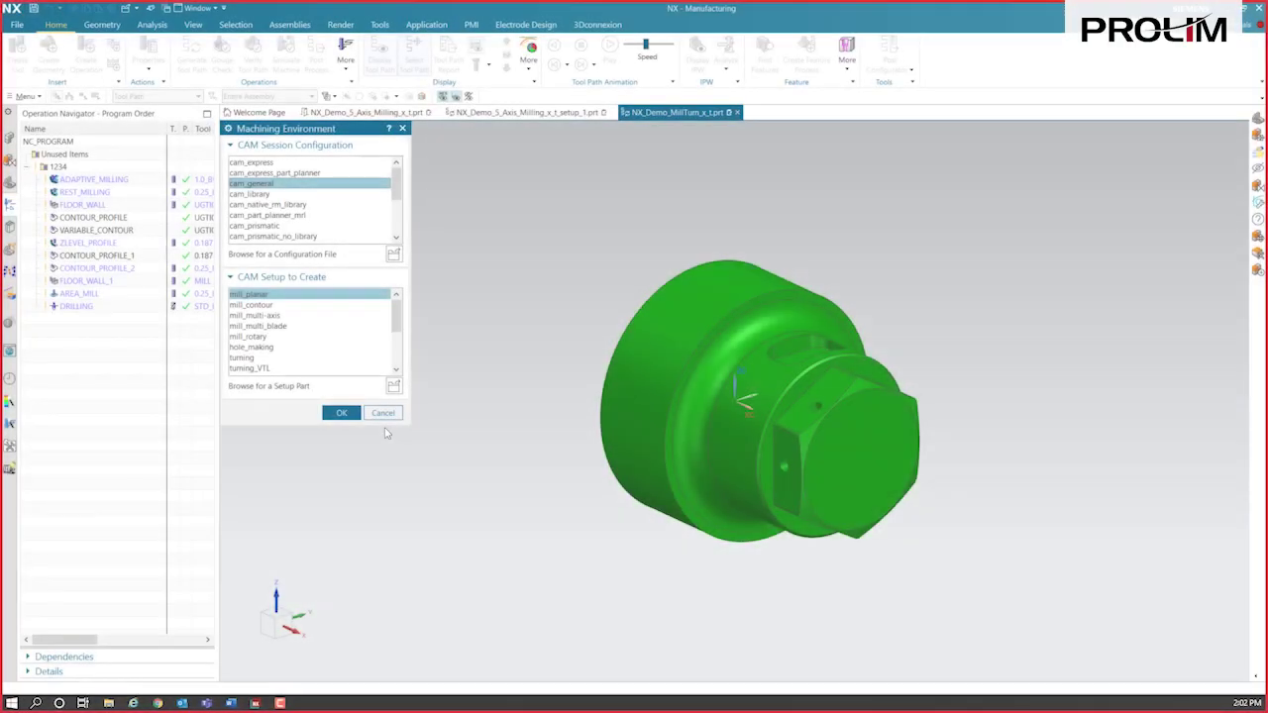
Dismiss the machining environment setup and inspect the mill-turn part's pocket, hex flats and cross holes.
{"action": "left_click", "coordinate": [384, 413]}
{"action": "middle_click_drag", "start_coordinate": [441, 421], "coordinate": [738, 395]}
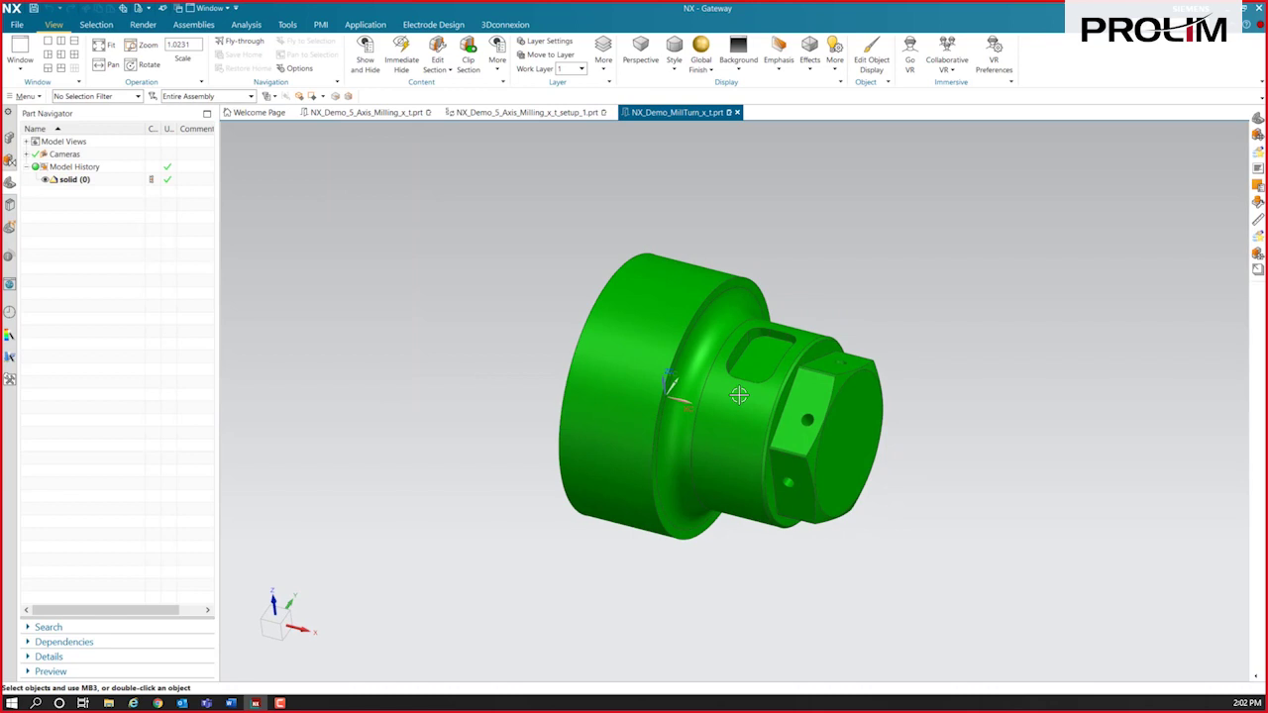
{"action": "left_click", "coordinate": [756, 354]}
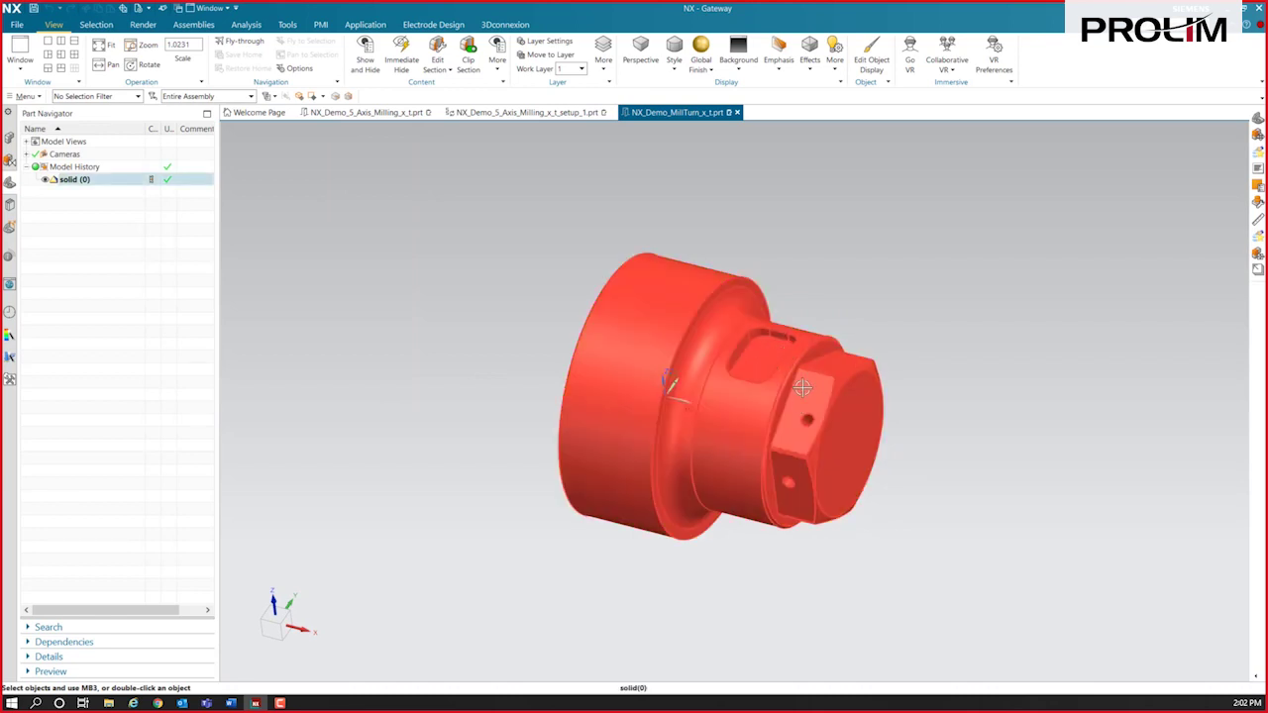
{"action": "left_click", "coordinate": [934, 474]}
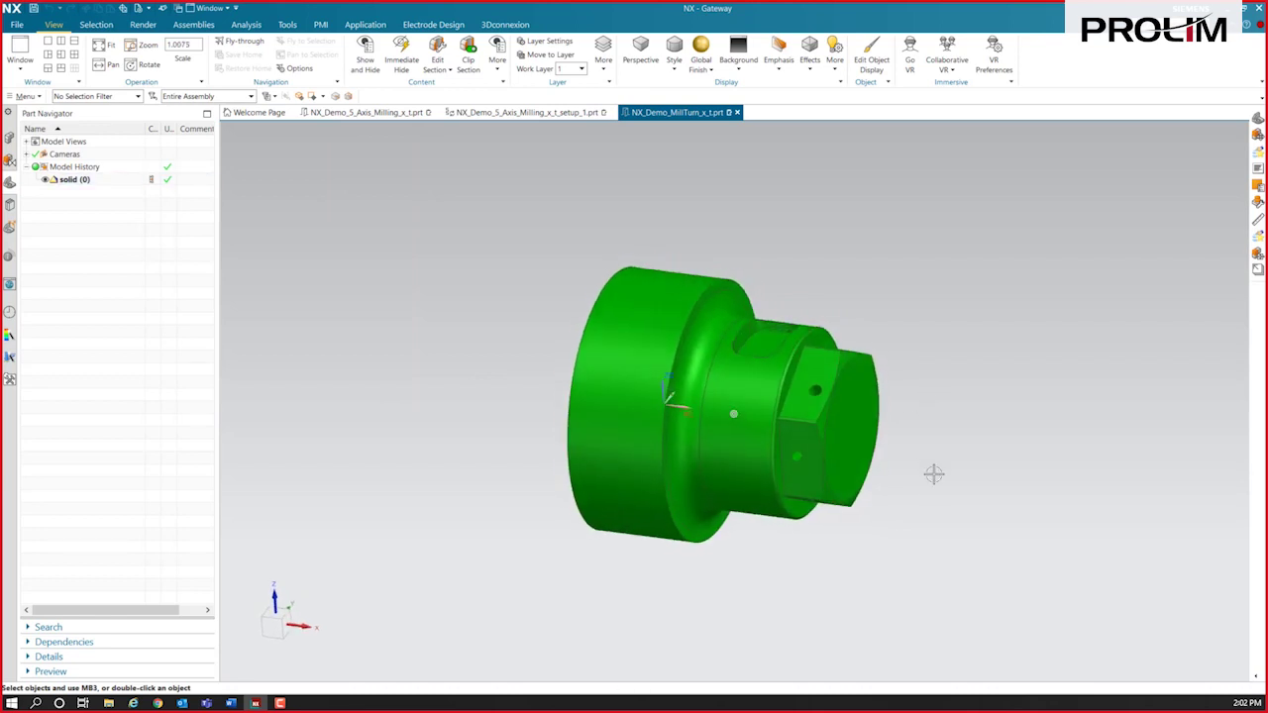
Create the manufacturing setup NX_Demo_MillTurn_x_t_setup_1.prt from the Prolim template Mazak Intergrex i-200S in inches, referencing the existing mill-turn part.
{"action": "left_click", "coordinate": [17, 25]}
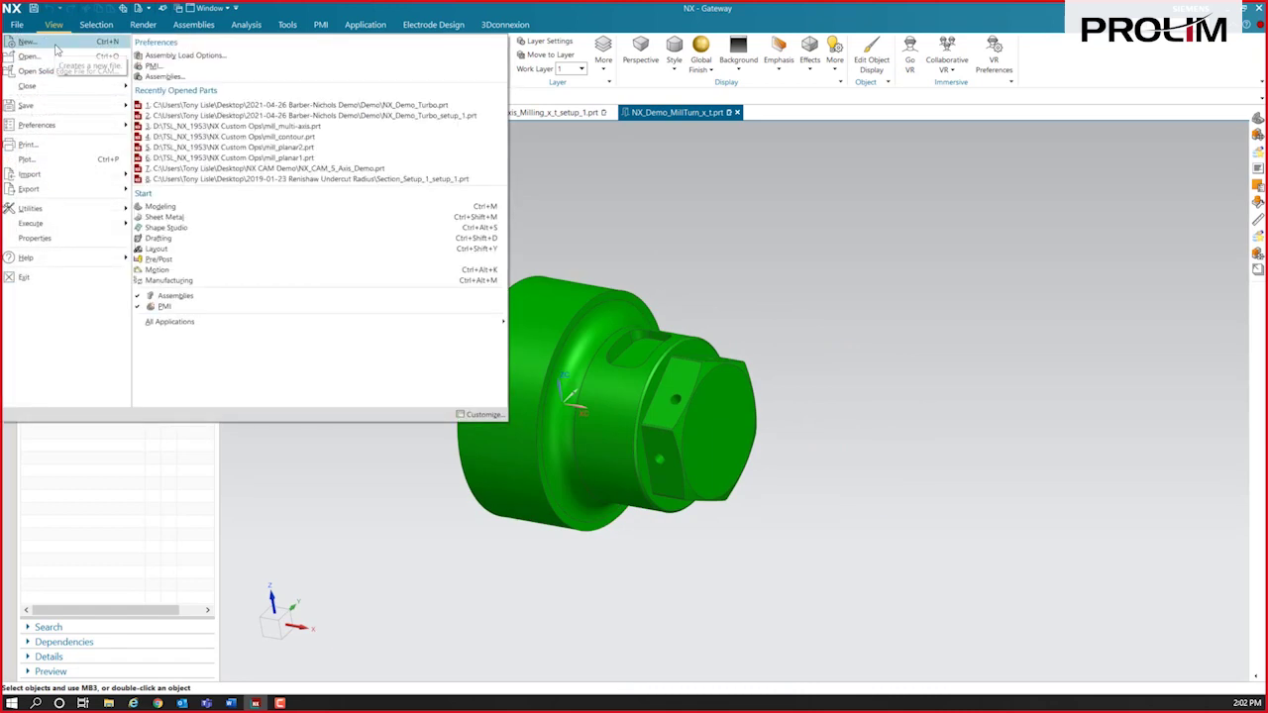
{"action": "left_click", "coordinate": [55, 47]}
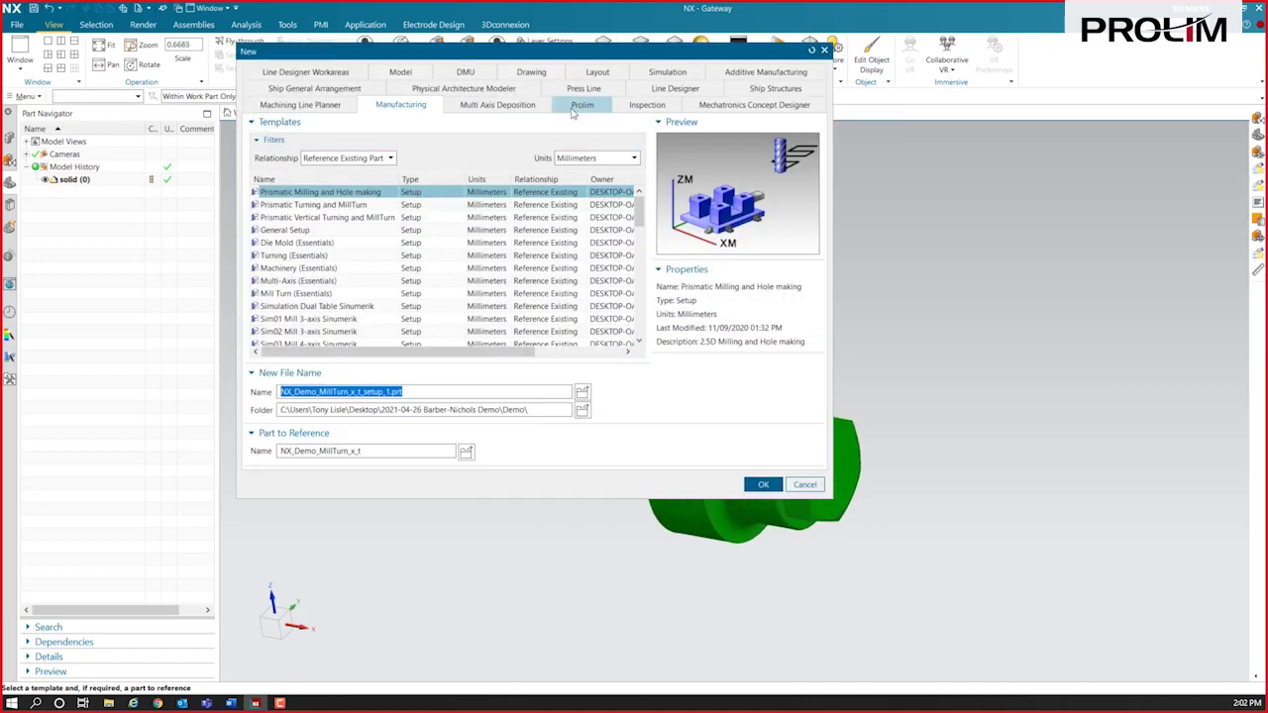
{"action": "left_click", "coordinate": [582, 104]}
{"action": "left_click", "coordinate": [597, 159]}
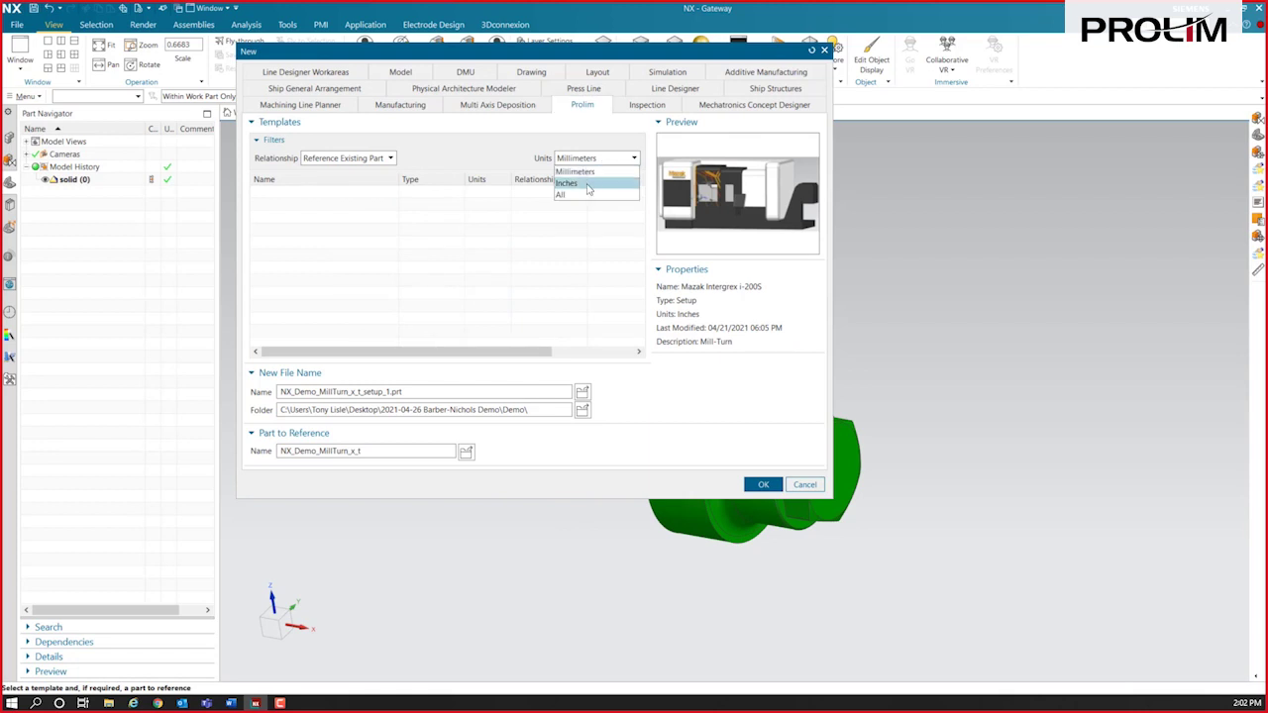
{"action": "left_click", "coordinate": [579, 184]}
{"action": "left_click", "coordinate": [299, 193]}
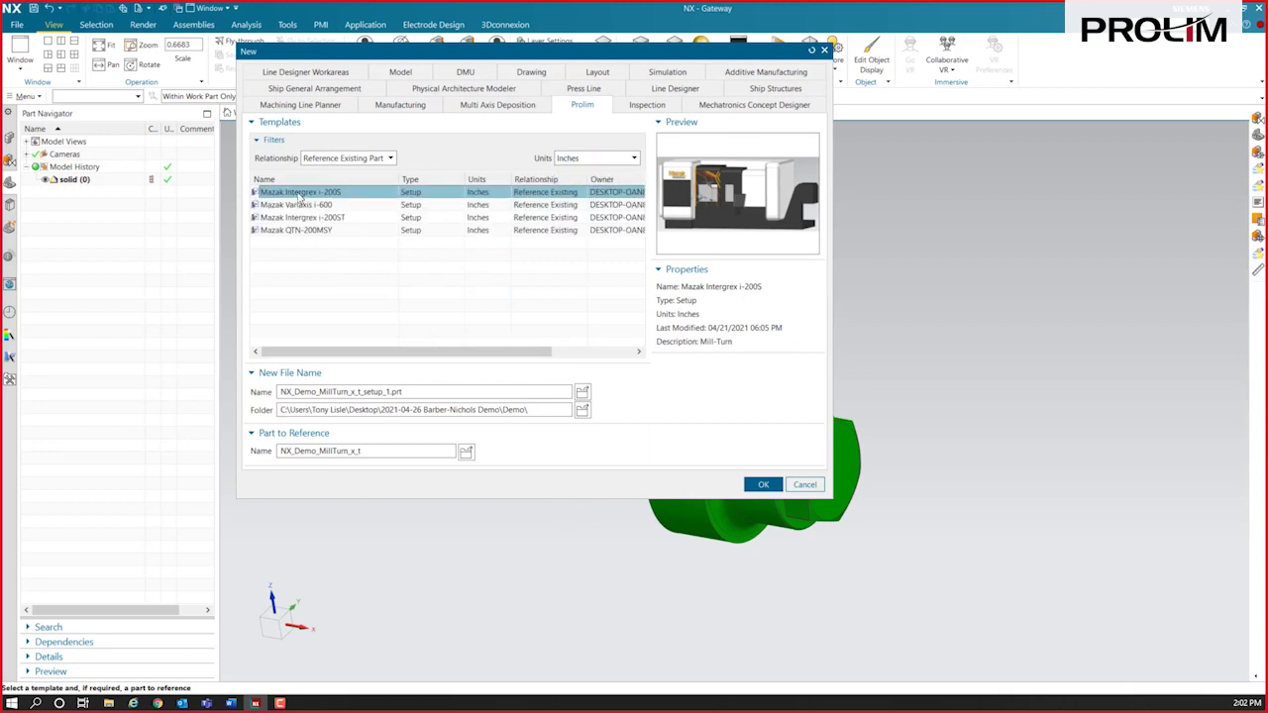
{"action": "left_click", "coordinate": [760, 485]}
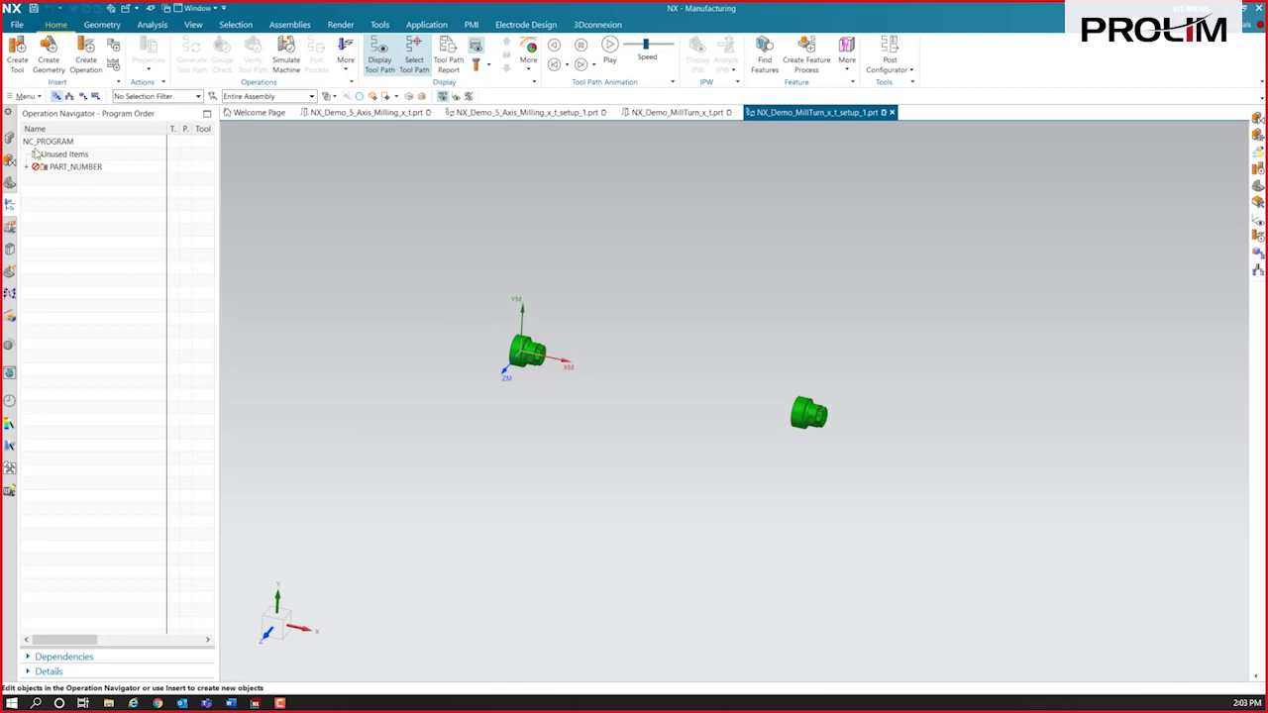
Show the Mazak_Integrex_i_200ST machine component in the setup assembly and look over the machine around both workpieces.
{"action": "left_click", "coordinate": [10, 138]}
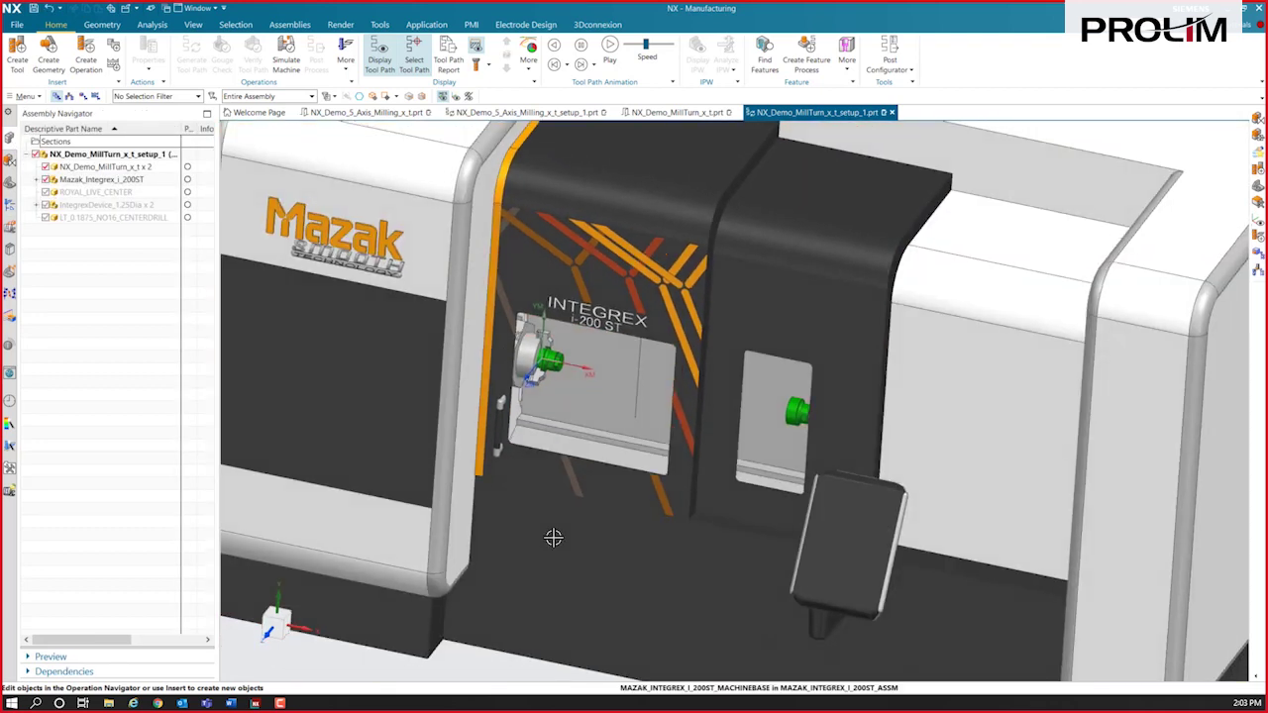
{"action": "scroll", "coordinate": [554, 537], "scroll_direction": "down", "scroll_amount": 3}
{"action": "middle_click_drag", "start_coordinate": [555, 531], "coordinate": [839, 424]}
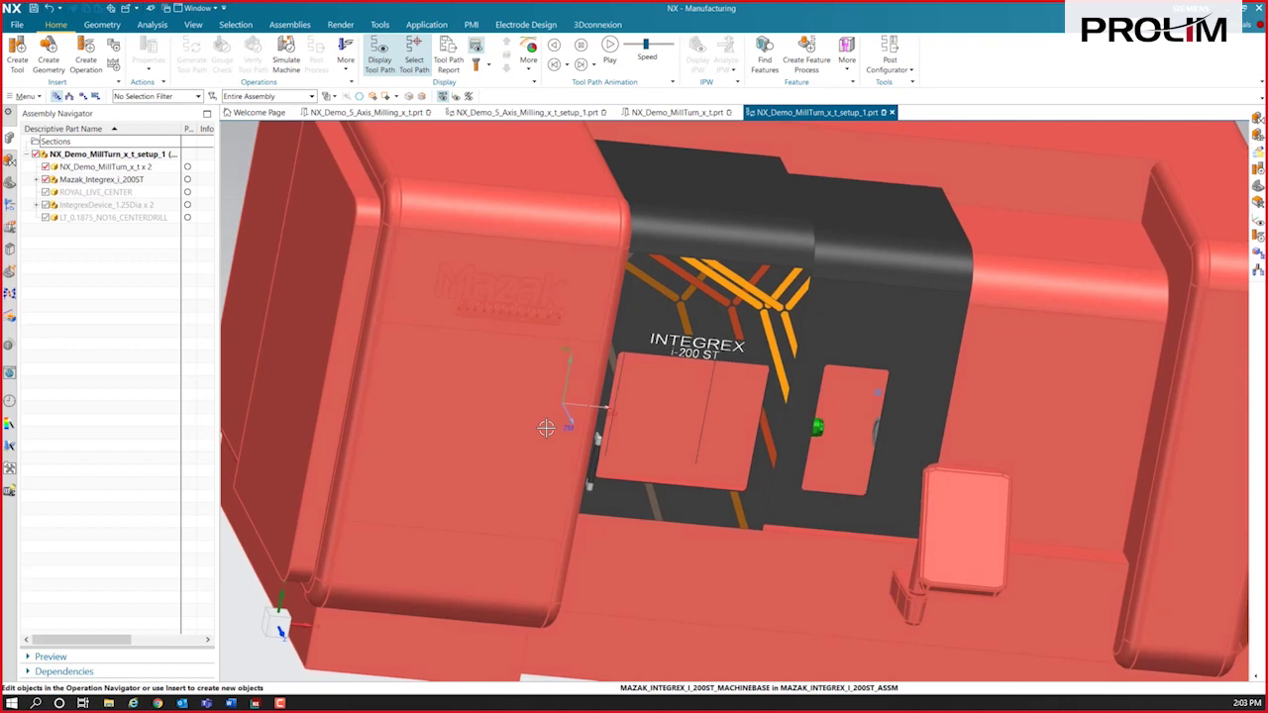
{"action": "middle_click_drag", "start_coordinate": [546, 427], "coordinate": [231, 320]}
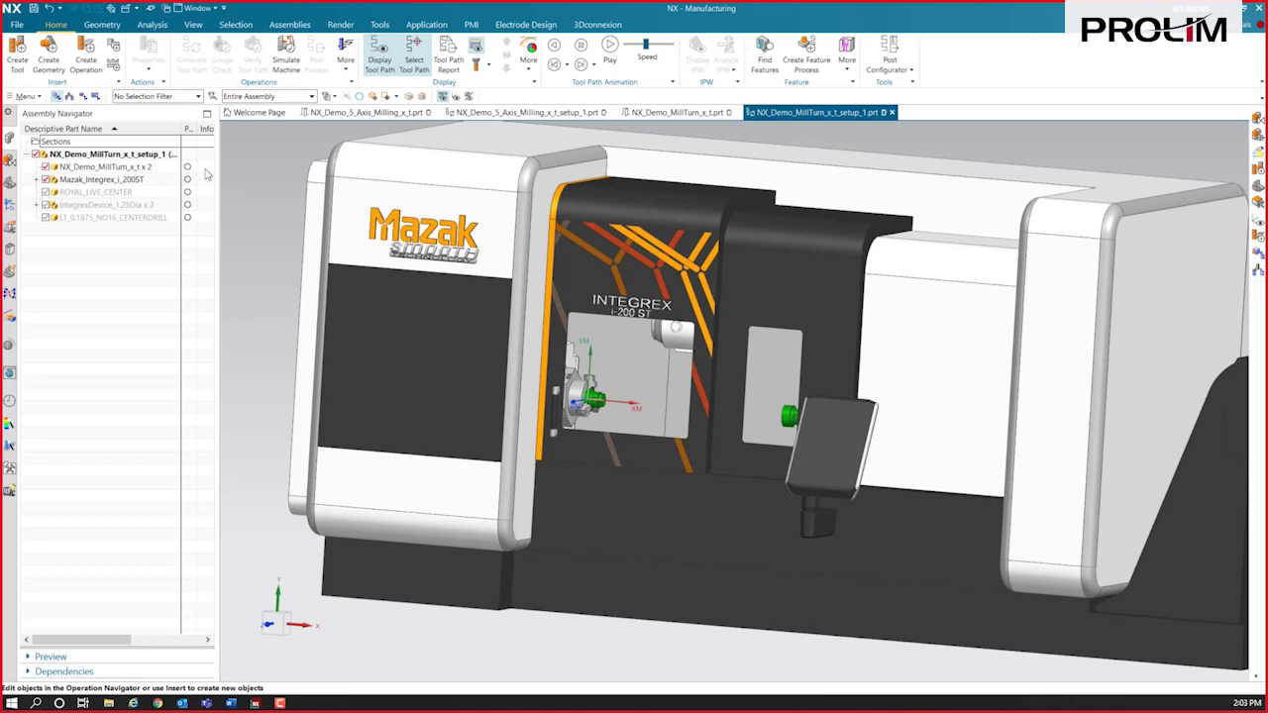
Lock the Mazak machine component in place with a Fix assembly constraint.
{"action": "right_click", "coordinate": [290, 214]}
{"action": "left_click", "coordinate": [288, 172]}
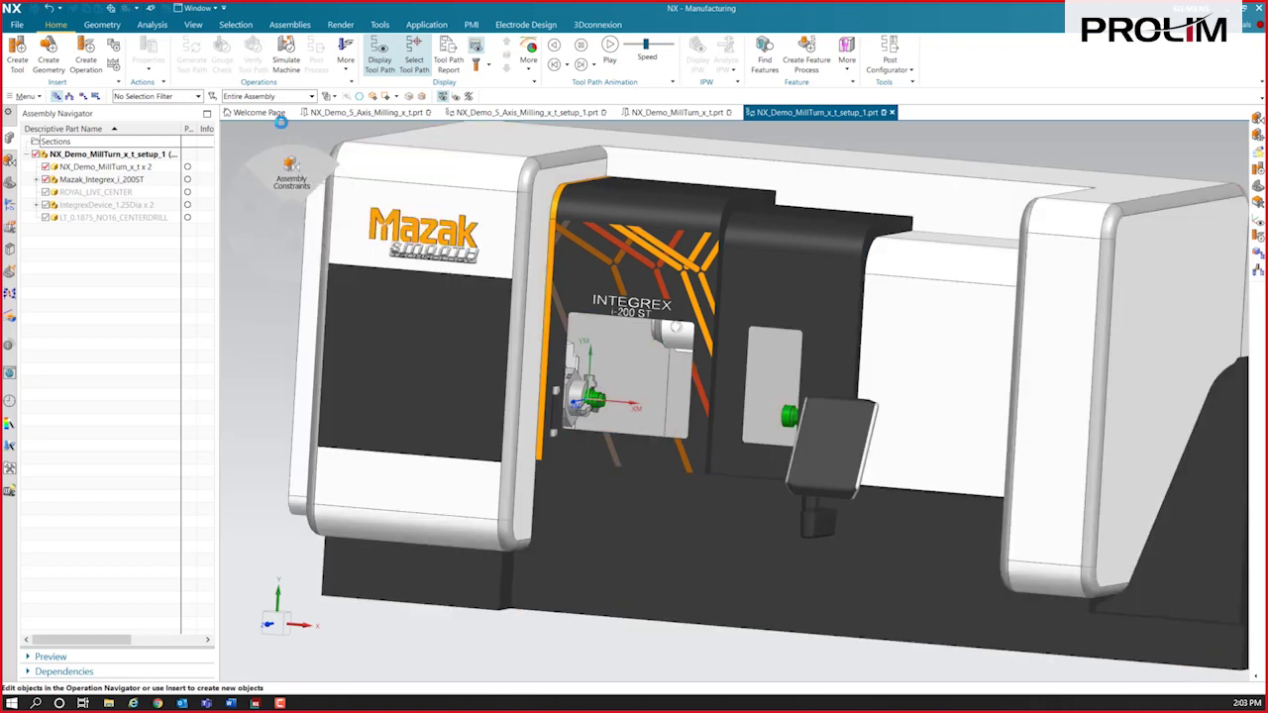
{"action": "left_click", "coordinate": [298, 184]}
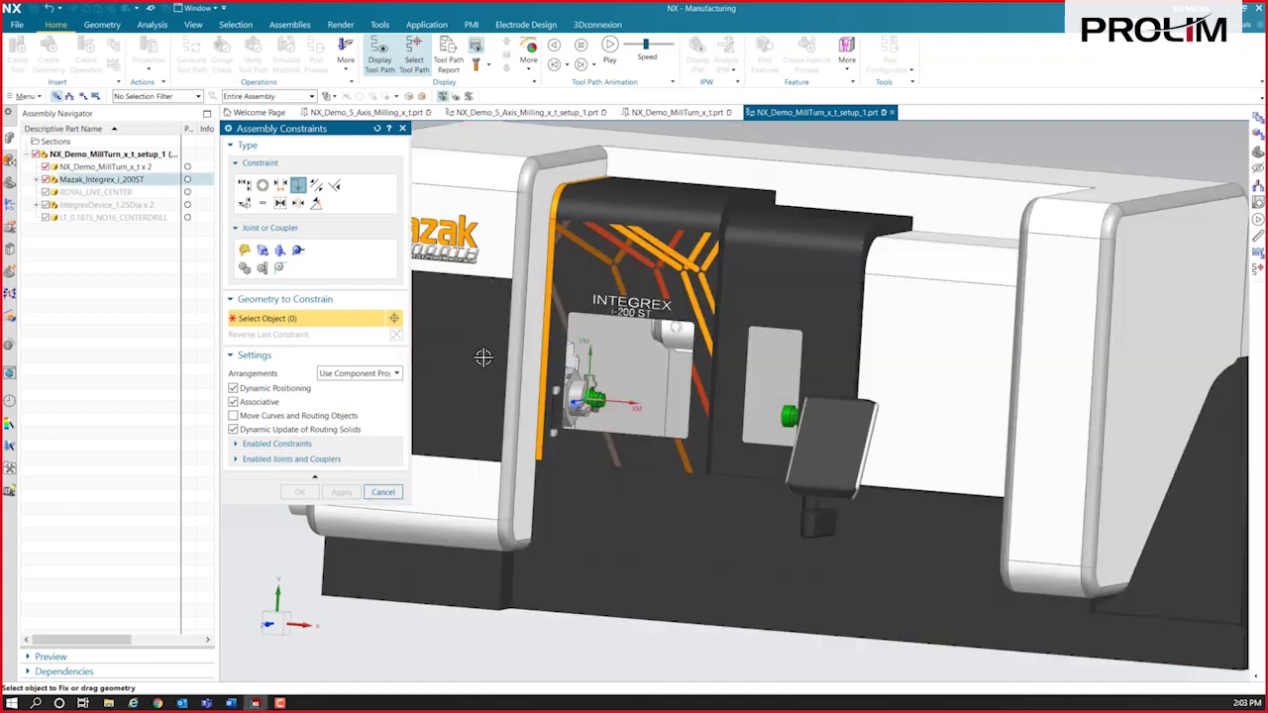
{"action": "left_click", "coordinate": [485, 356]}
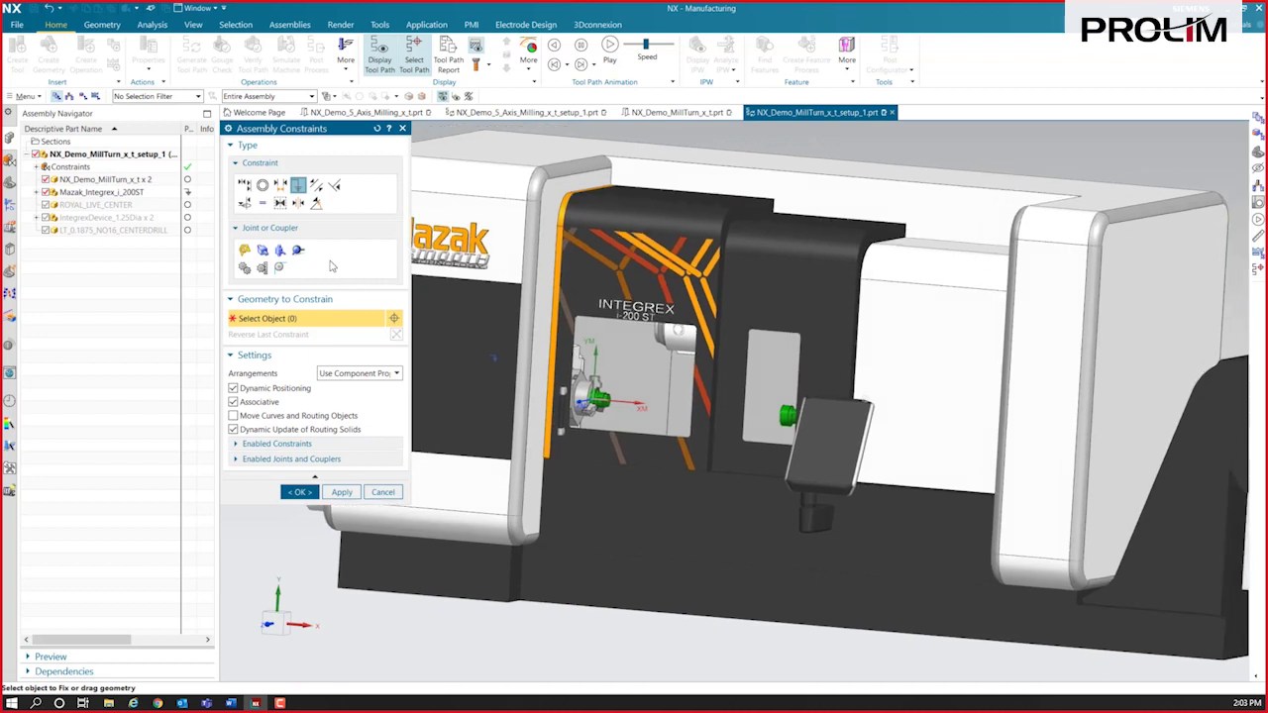
Apply an Align/Lock constraint between the main chuck's centerline and the centerline of the workpiece in that chuck.
{"action": "left_click", "coordinate": [244, 202]}
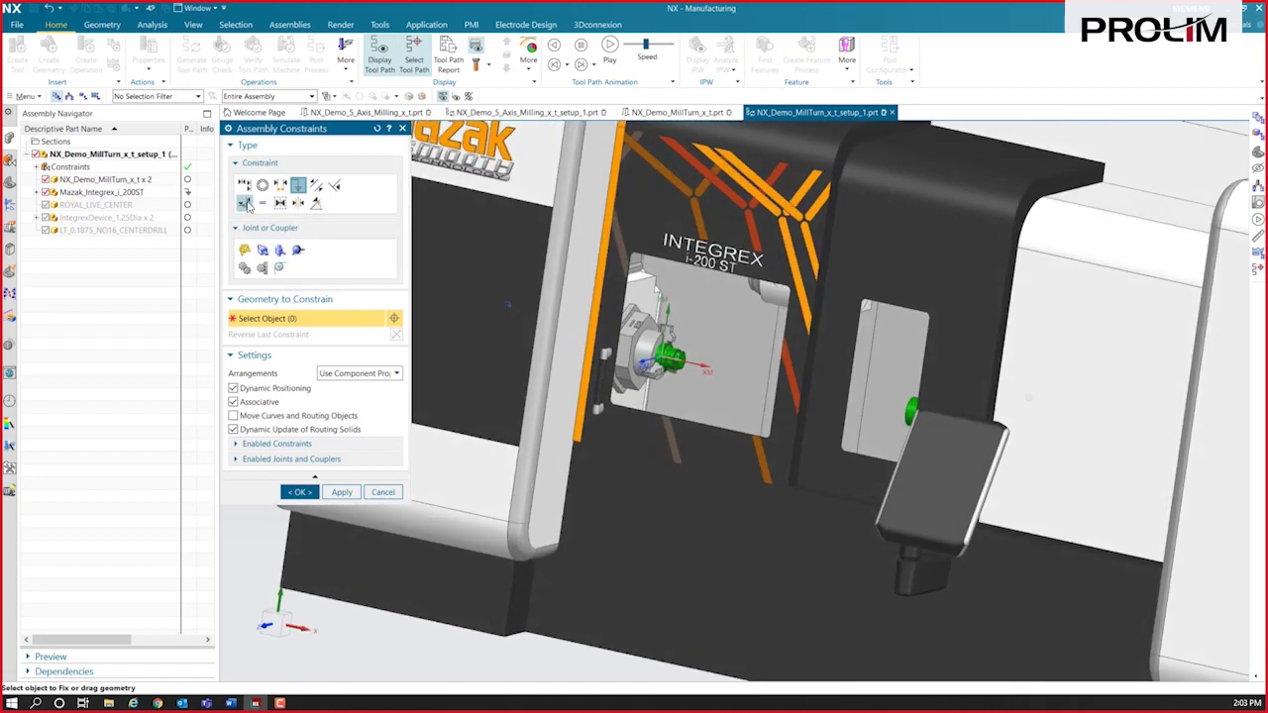
{"action": "scroll", "coordinate": [778, 384], "scroll_direction": "up", "scroll_amount": 5}
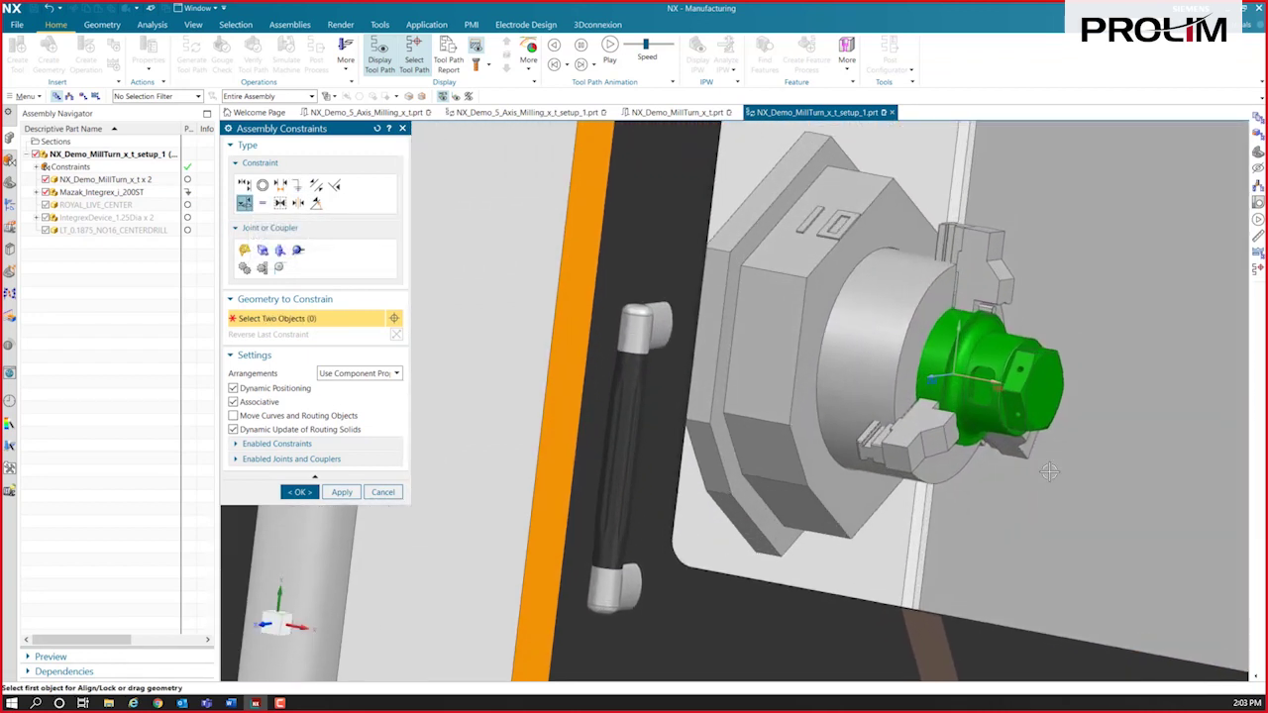
{"action": "middle_click_drag", "start_coordinate": [832, 337], "coordinate": [588, 381], "text": "shift"}
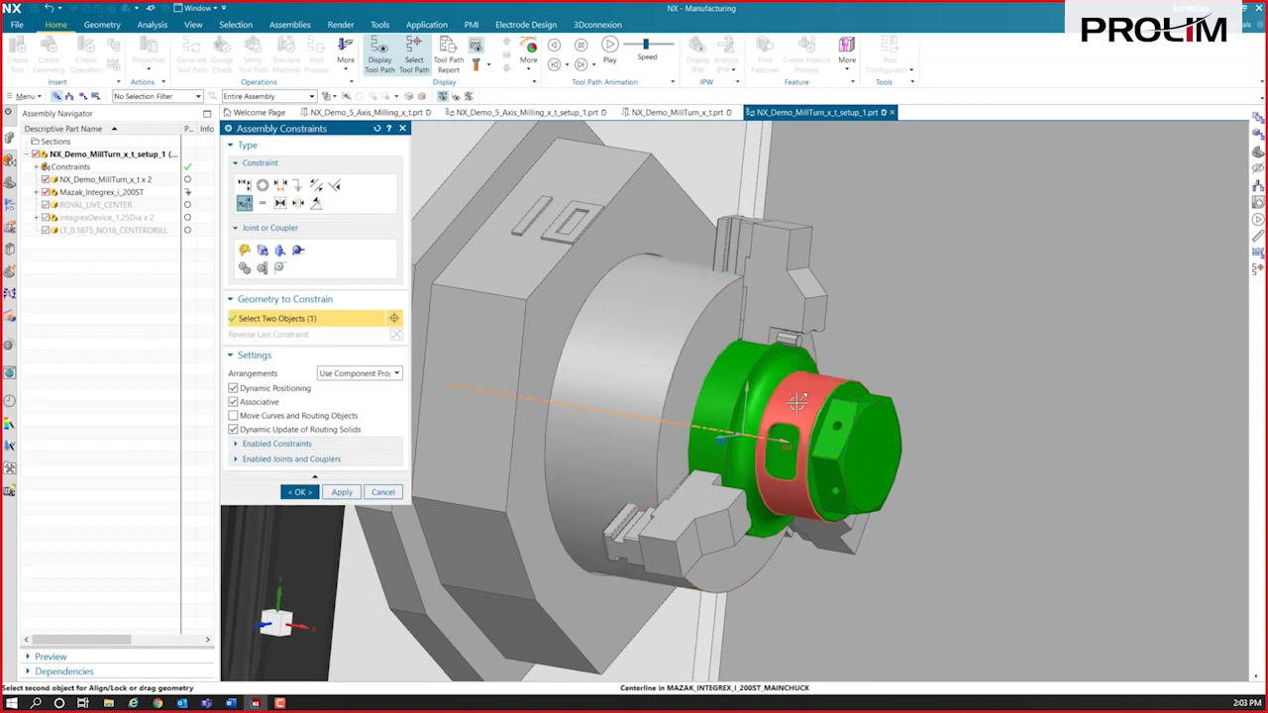
{"action": "left_click", "coordinate": [822, 449]}
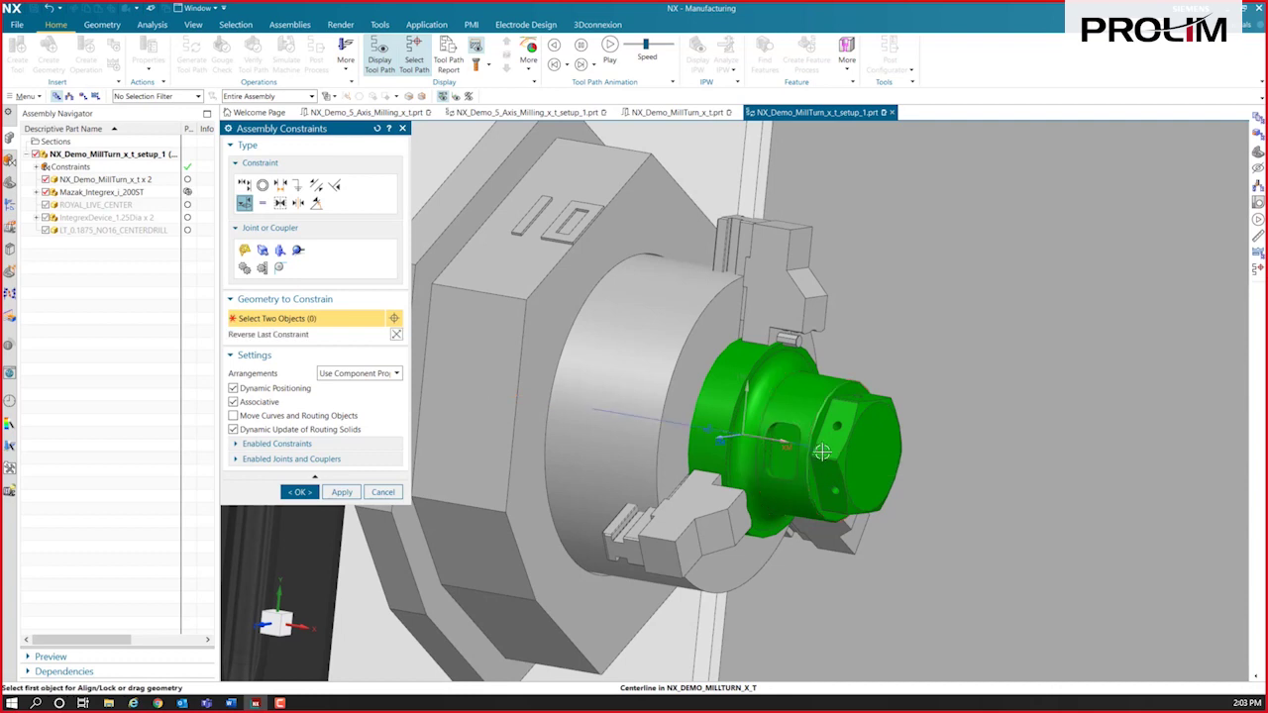
Add a 5.3 in Distance constraint between the front hex end face of the main-spindle workpiece and the chuck jaw.
{"action": "left_click", "coordinate": [280, 185]}
{"action": "left_click", "coordinate": [717, 424]}
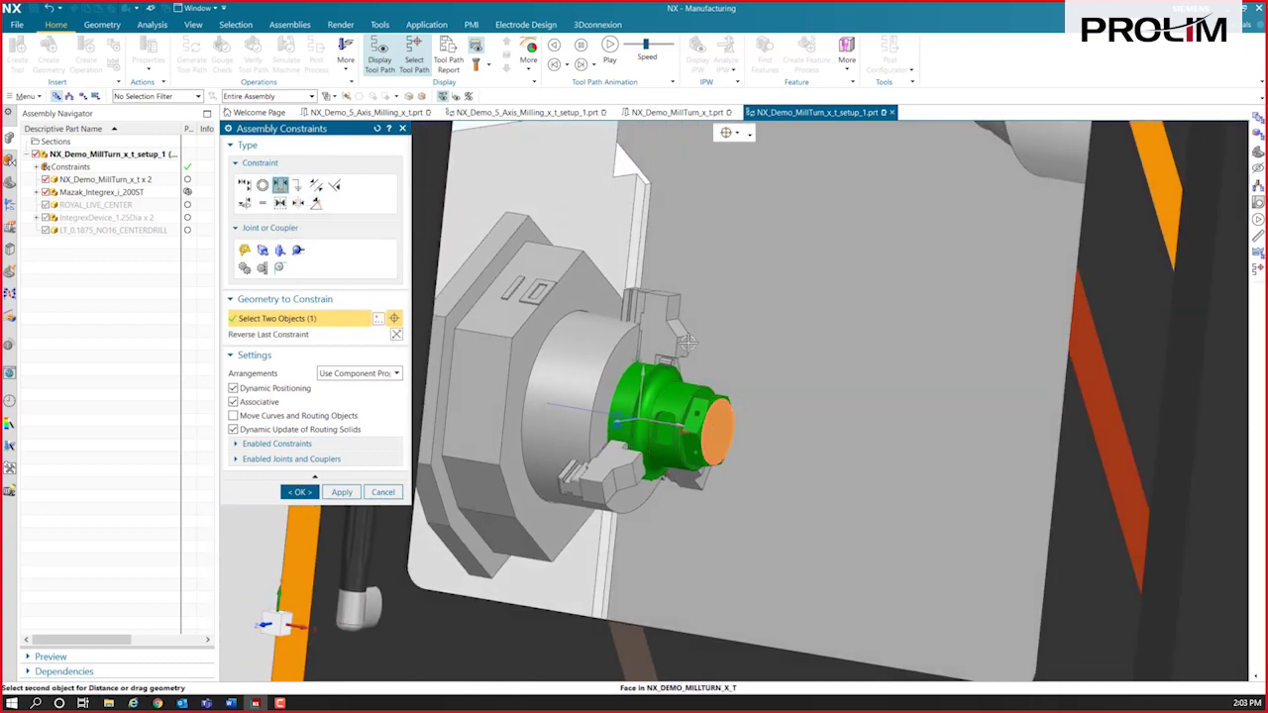
{"action": "middle_click_drag", "start_coordinate": [728, 378], "coordinate": [749, 385]}
{"action": "left_click_drag", "start_coordinate": [750, 387], "coordinate": [830, 392]}
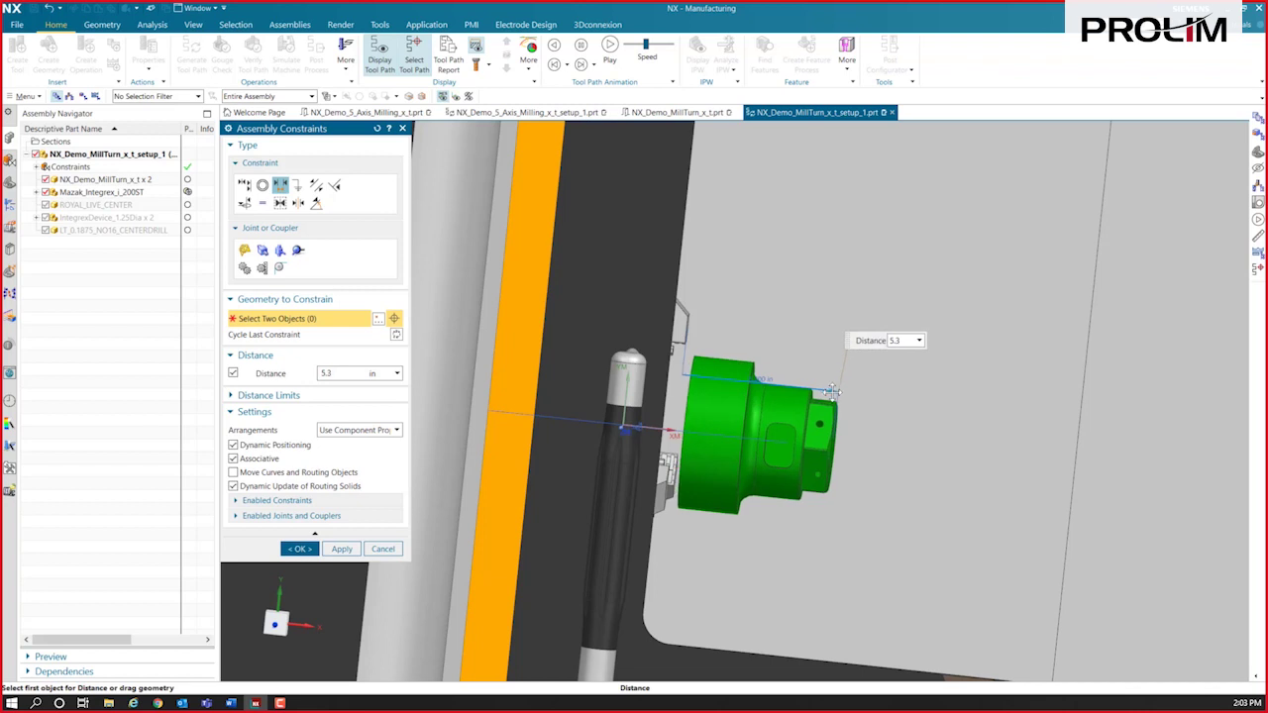
Add a Parallel constraint between the pocket floor of the main-spindle workpiece and the upper chuck jaw's face.
{"action": "middle_click_drag", "start_coordinate": [848, 585], "coordinate": [663, 554]}
{"action": "scroll", "coordinate": [591, 521], "scroll_direction": "down", "scroll_amount": 4}
{"action": "middle_click_drag", "start_coordinate": [591, 521], "coordinate": [1058, 541]}
{"action": "middle_click_drag", "start_coordinate": [1089, 449], "coordinate": [872, 421], "text": "shift"}
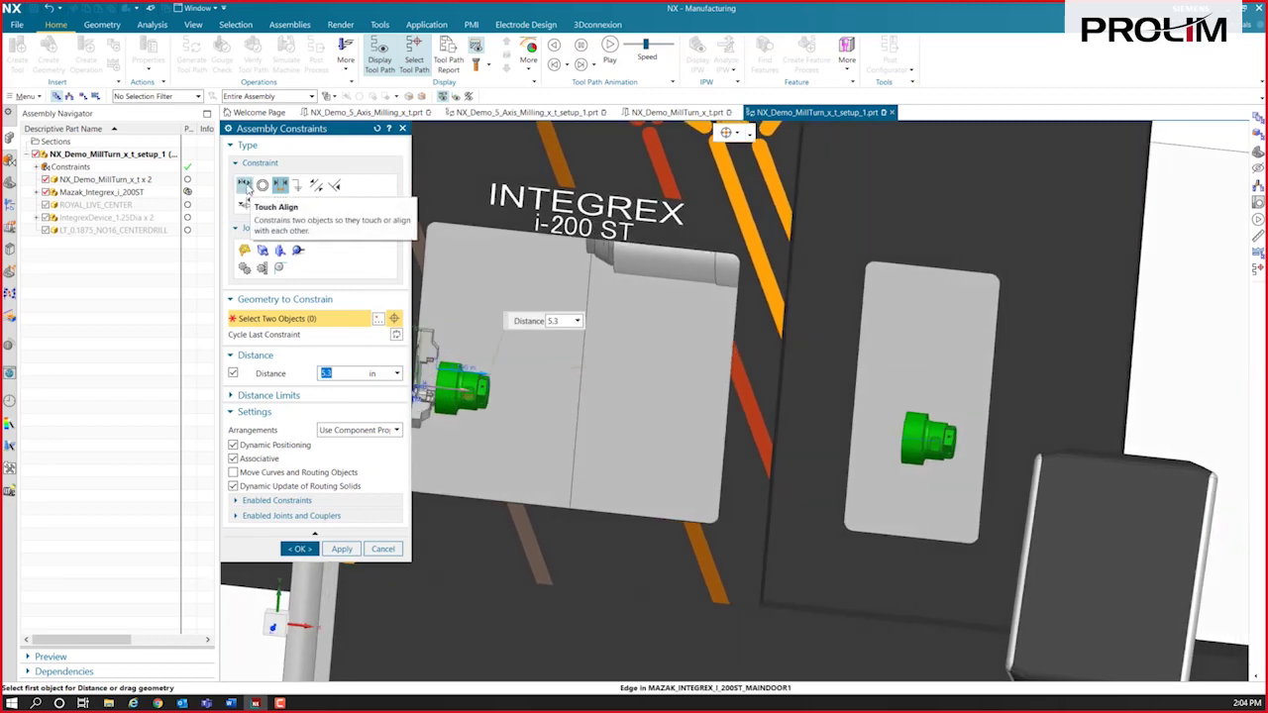
{"action": "left_click", "coordinate": [316, 185]}
{"action": "scroll", "coordinate": [620, 423], "scroll_direction": "up", "scroll_amount": 5}
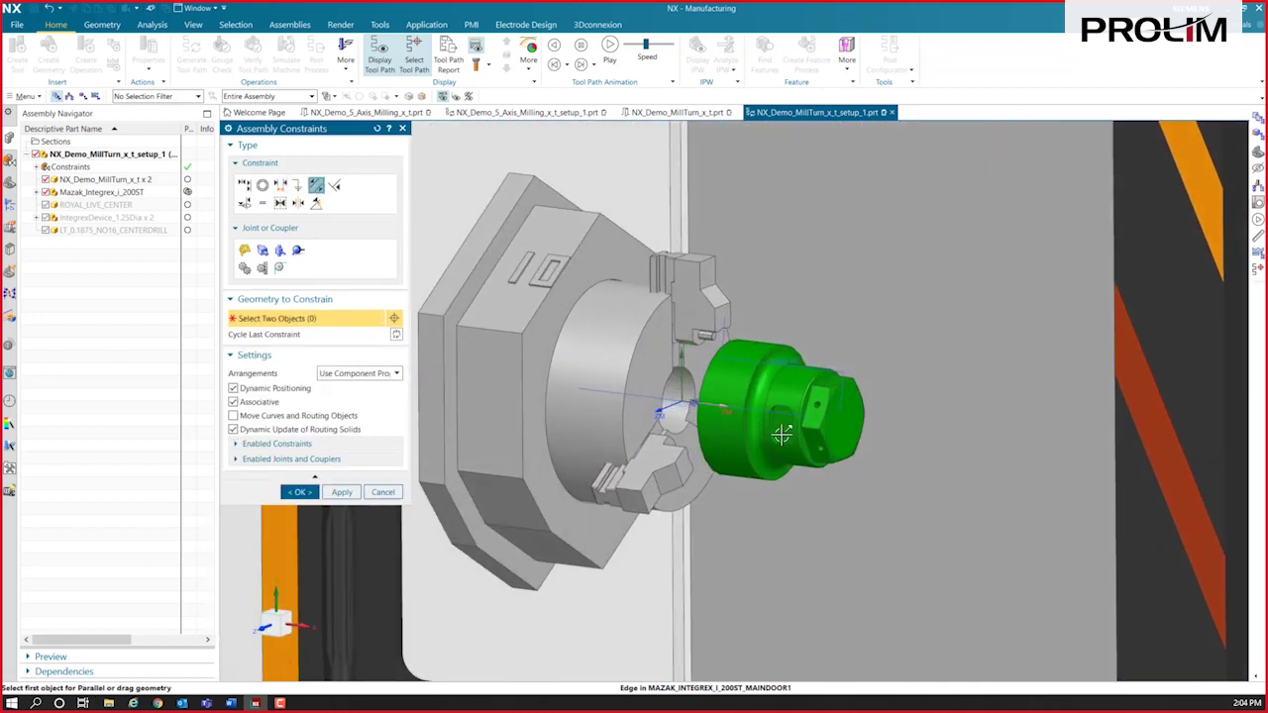
{"action": "left_click", "coordinate": [782, 426]}
{"action": "left_click", "coordinate": [690, 307]}
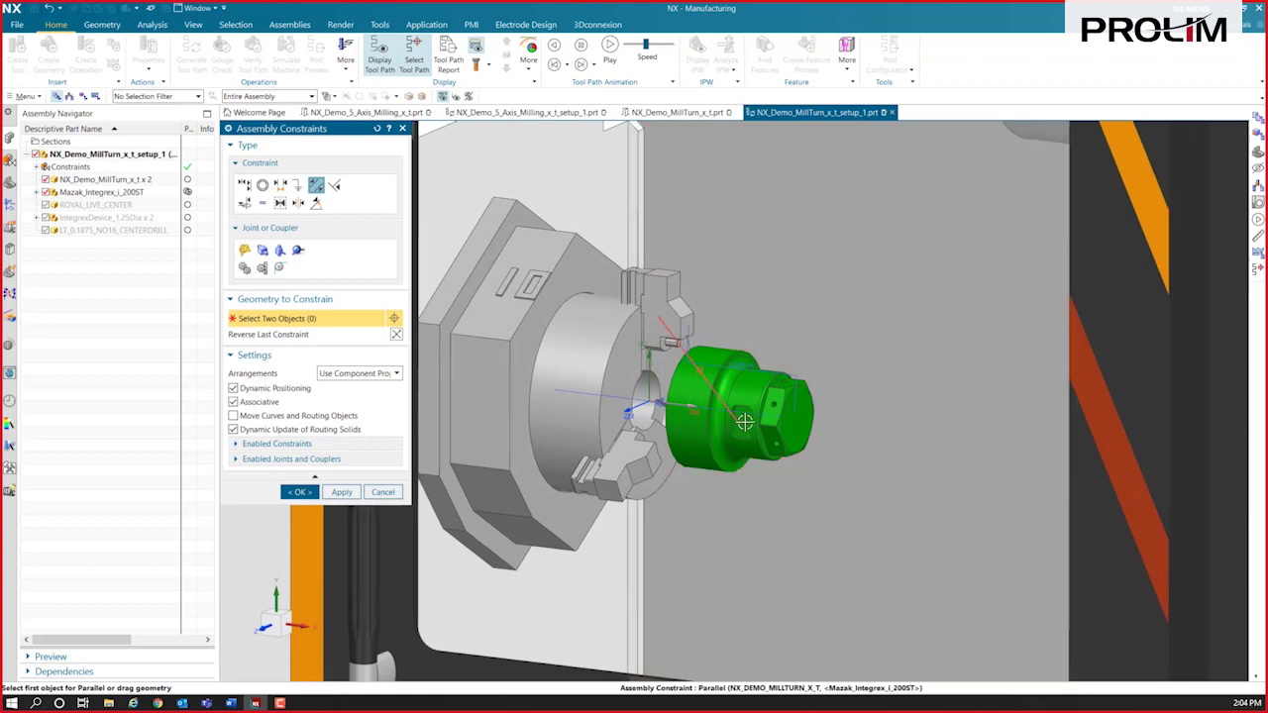
Make the pocket floors of the main-spindle workpiece and the second workpiece parallel with a Parallel constraint.
{"action": "scroll", "coordinate": [745, 416], "scroll_direction": "up", "scroll_amount": 5}
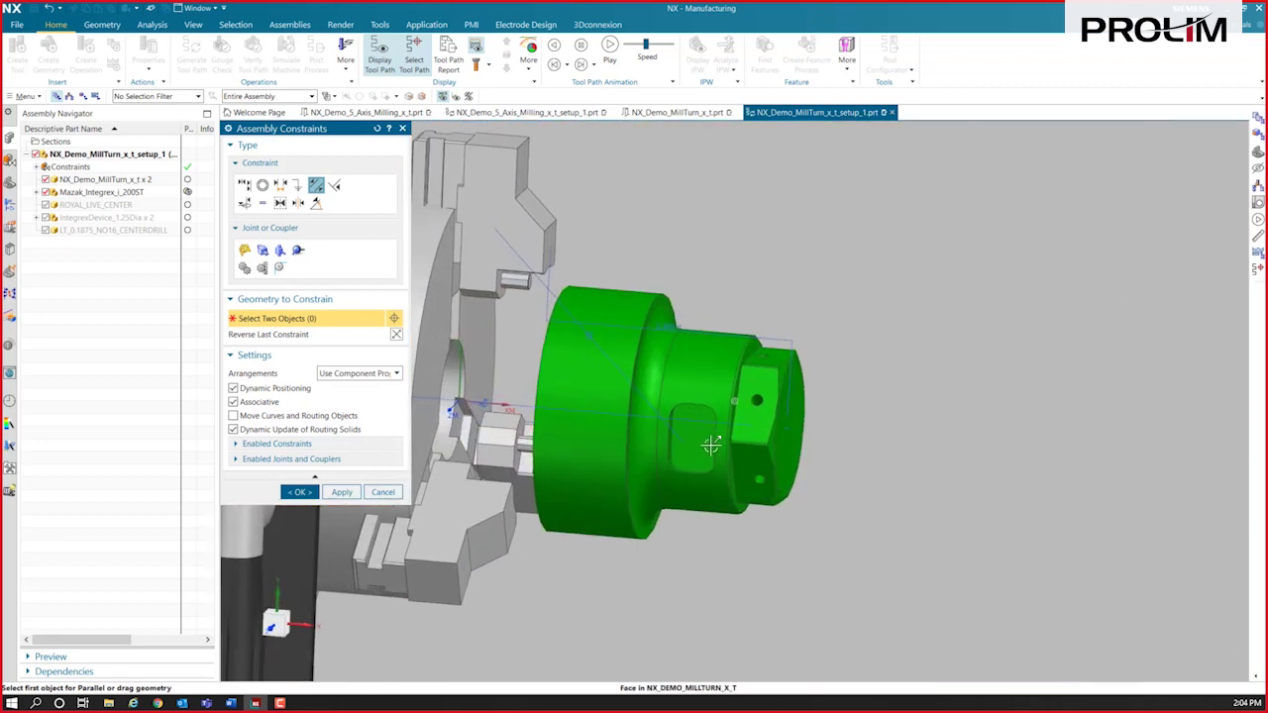
{"action": "left_click", "coordinate": [701, 436]}
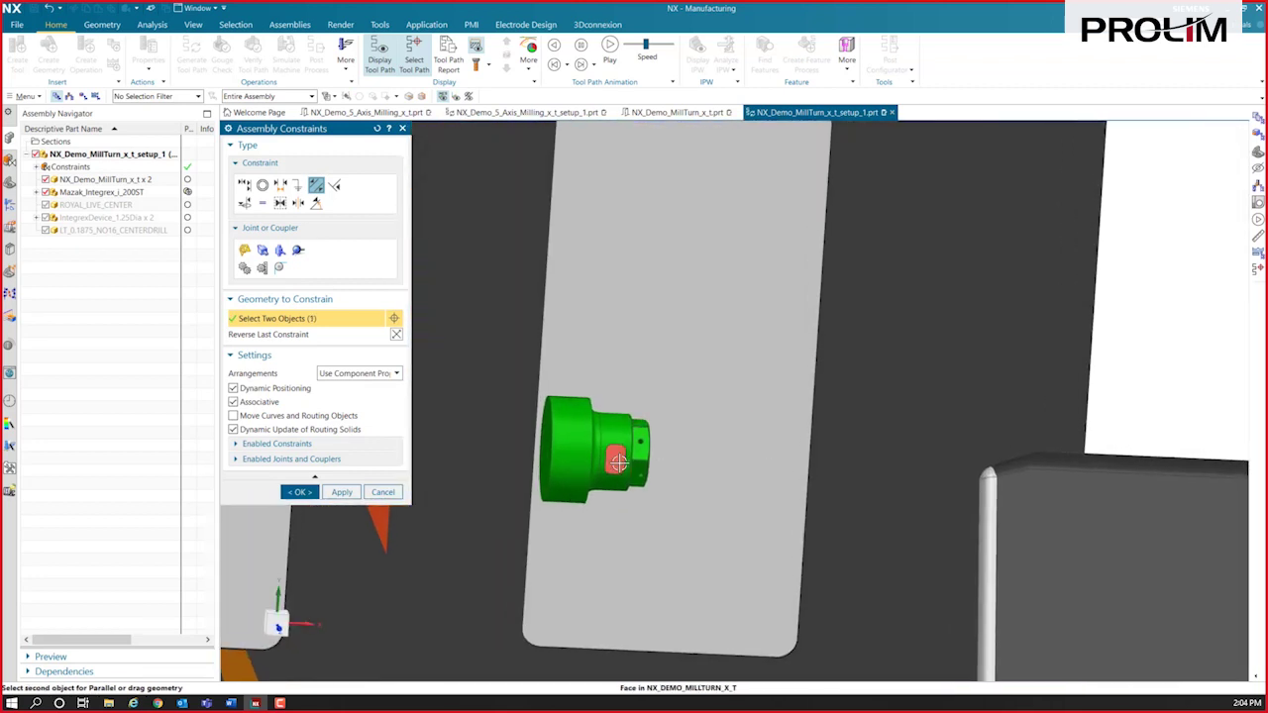
{"action": "middle_click_drag", "start_coordinate": [609, 459], "coordinate": [629, 463], "text": "shift"}
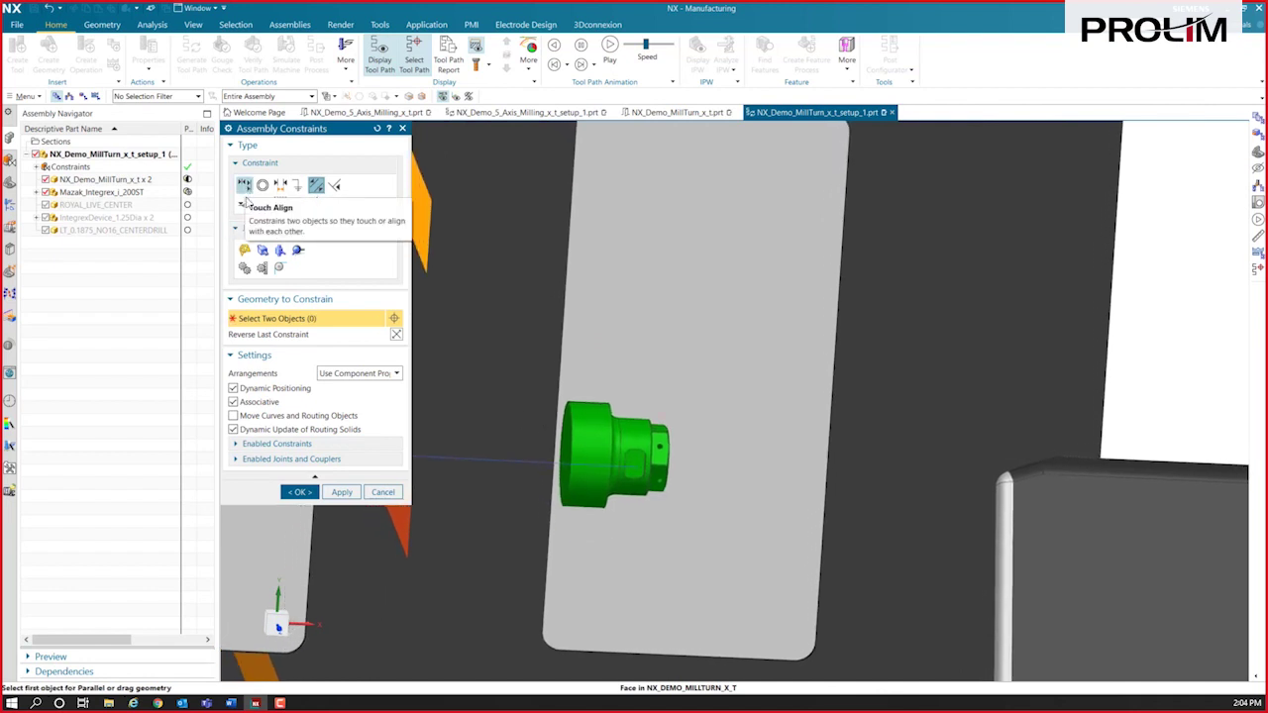
Align the second workpiece's centerline with the main-spindle workpiece's centerline using a Touch Align constraint with Prefer Touch orientation.
{"action": "left_click", "coordinate": [244, 185]}
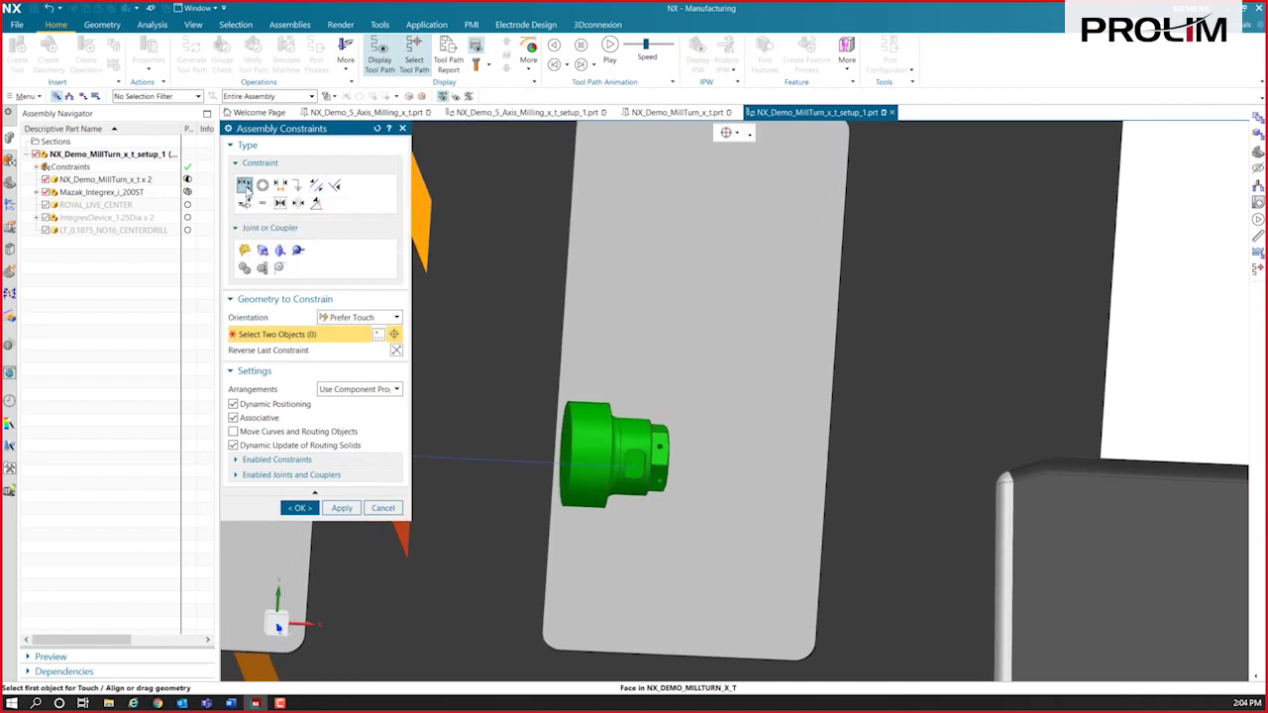
{"action": "scroll", "coordinate": [745, 552], "scroll_direction": "up", "scroll_amount": 5}
{"action": "scroll", "coordinate": [745, 551], "scroll_direction": "down", "scroll_amount": 5}
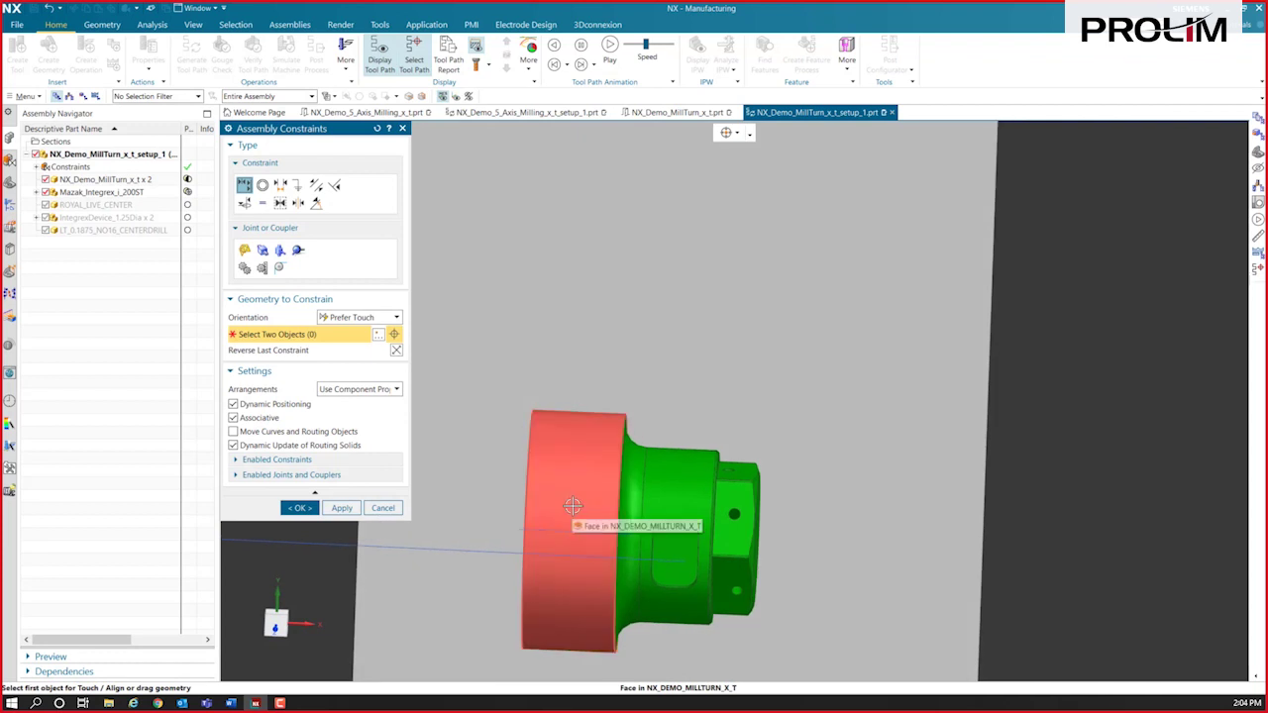
{"action": "left_click", "coordinate": [572, 542]}
{"action": "scroll", "coordinate": [538, 535], "scroll_direction": "down", "scroll_amount": 3}
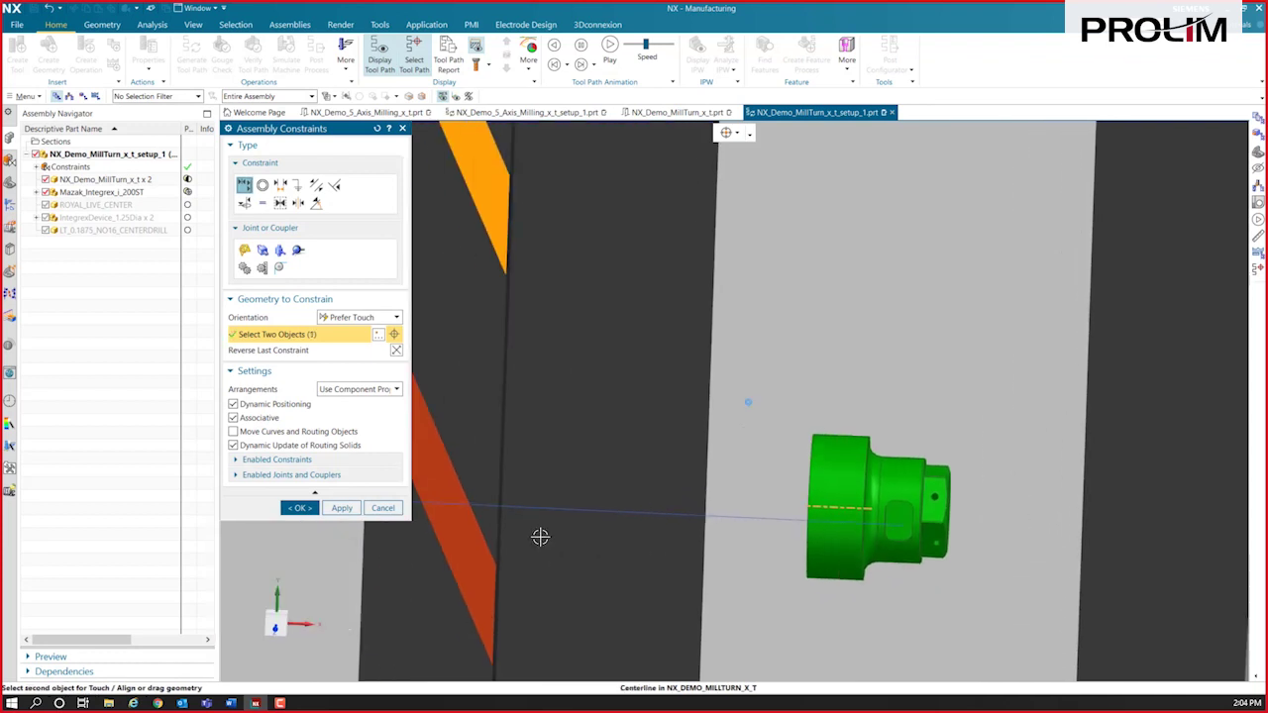
{"action": "scroll", "coordinate": [665, 525], "scroll_direction": "up", "scroll_amount": 4}
{"action": "scroll", "coordinate": [665, 525], "scroll_direction": "up", "scroll_amount": 3}
{"action": "middle_click_drag", "start_coordinate": [482, 481], "coordinate": [659, 485]}
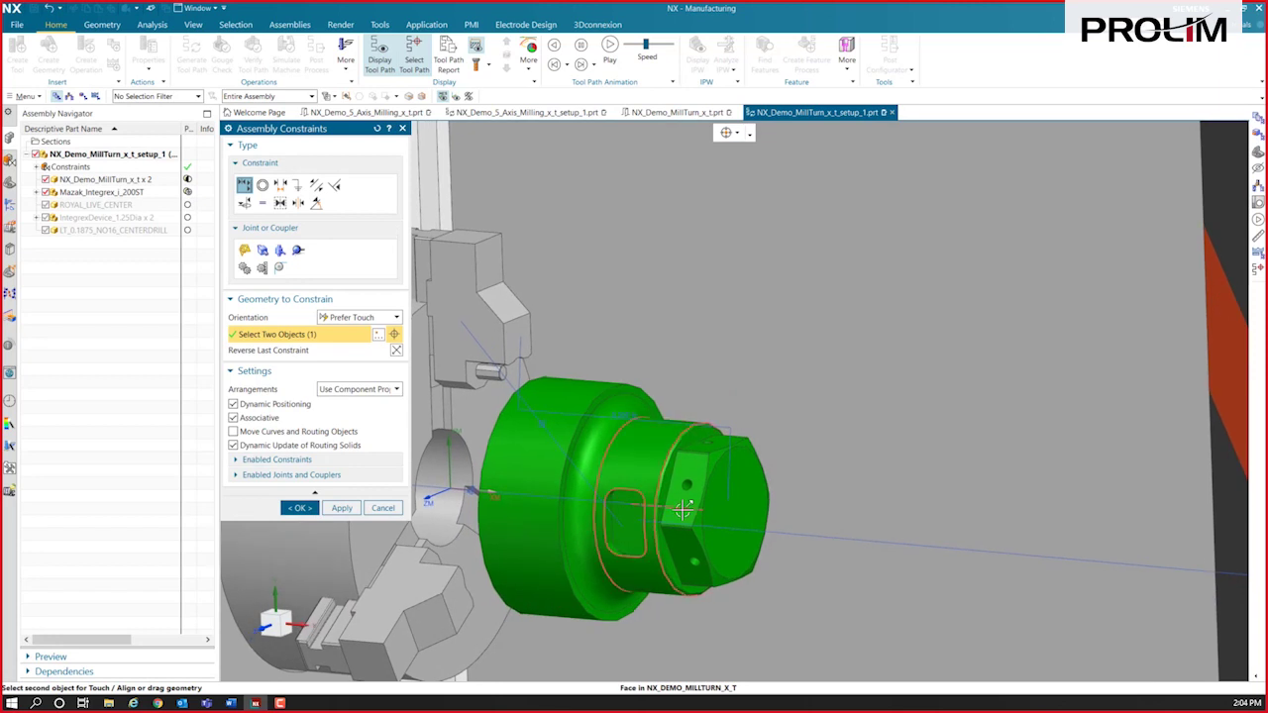
{"action": "left_click", "coordinate": [683, 507]}
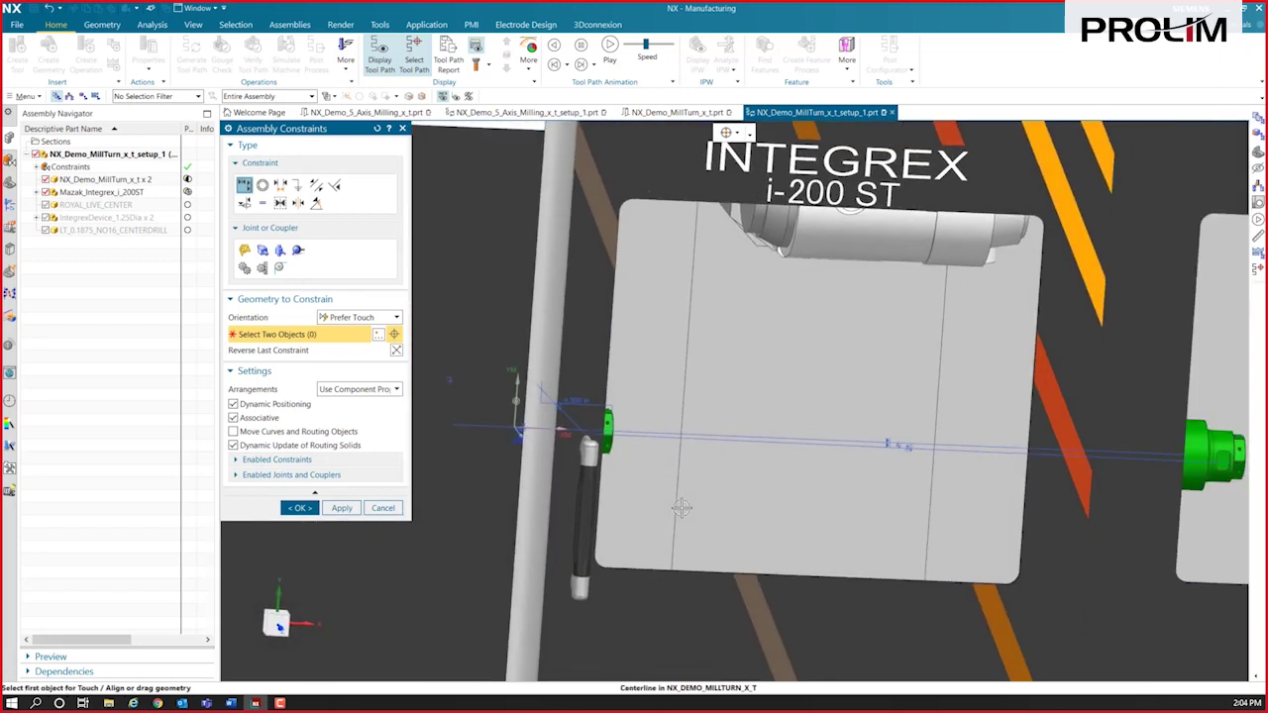
Add a 58 in Distance constraint between the hex end faces of the two workpieces, and hide the assembly constraints in the graphics view.
{"action": "middle_click_drag", "start_coordinate": [555, 500], "coordinate": [594, 438]}
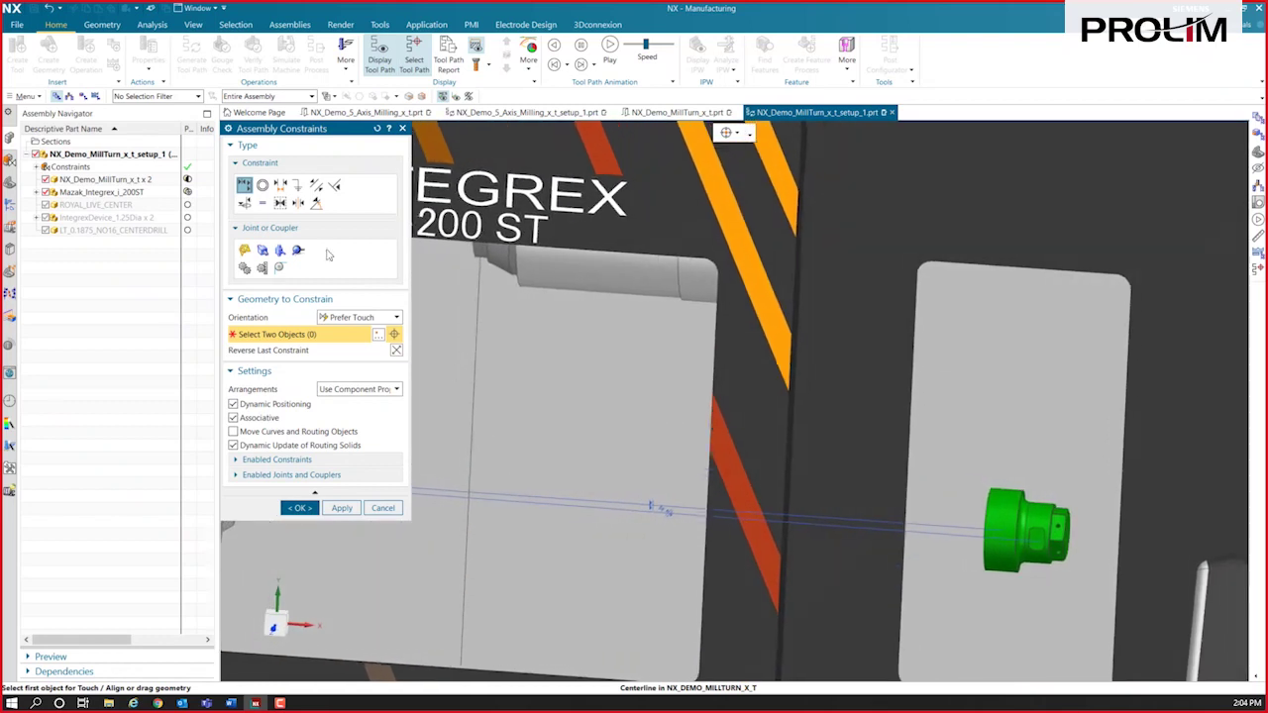
{"action": "left_click", "coordinate": [281, 185]}
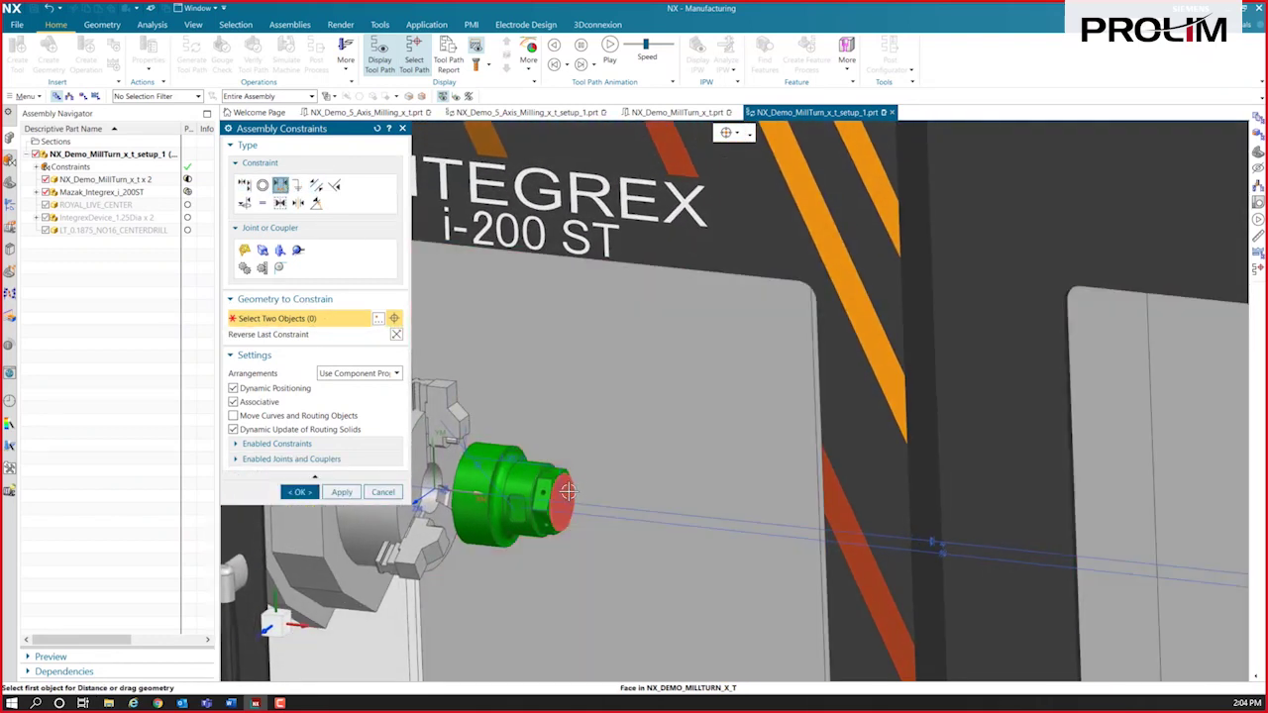
{"action": "left_click", "coordinate": [567, 491]}
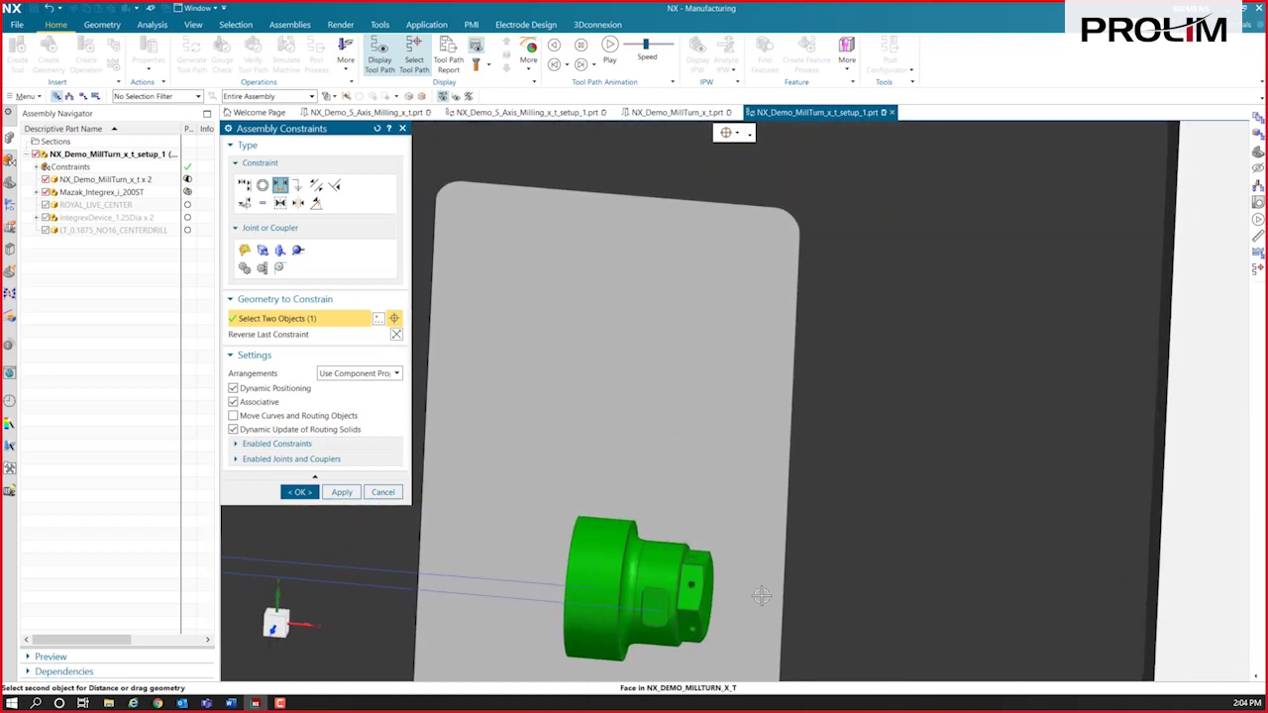
{"action": "left_click", "coordinate": [708, 593]}
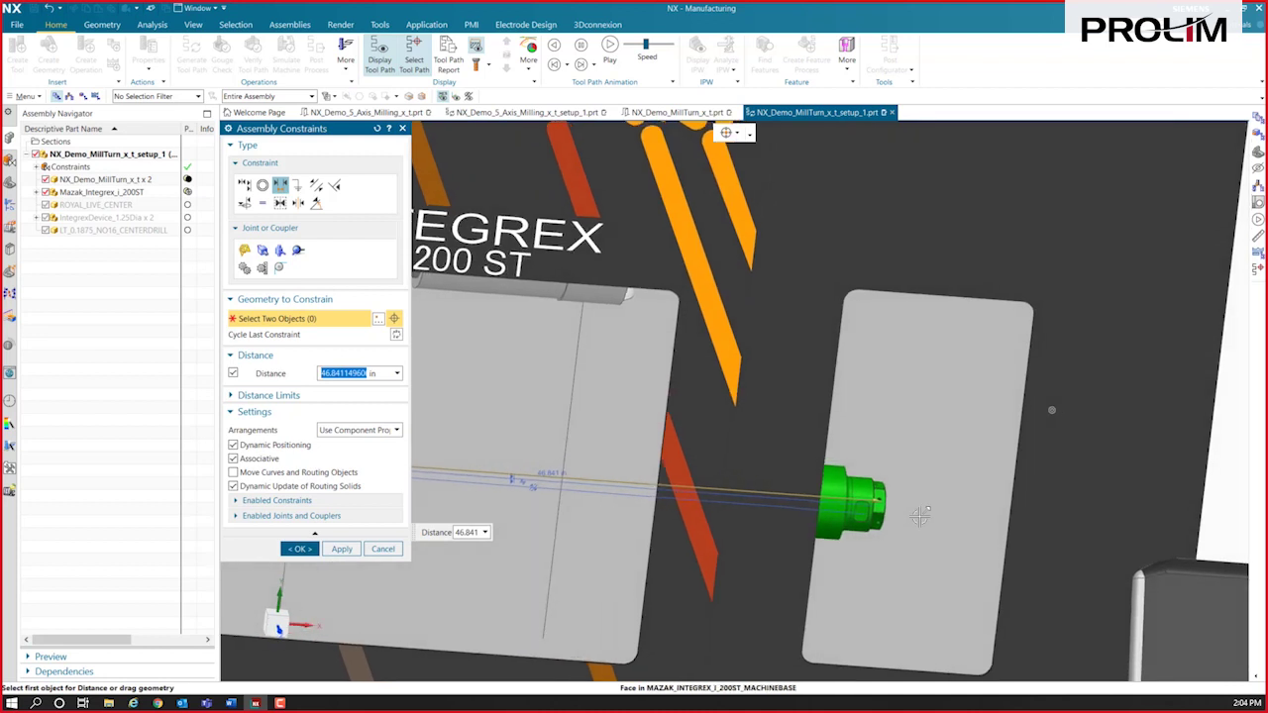
{"action": "left_click_drag", "start_coordinate": [826, 517], "coordinate": [985, 522]}
{"action": "type", "text": "58"}
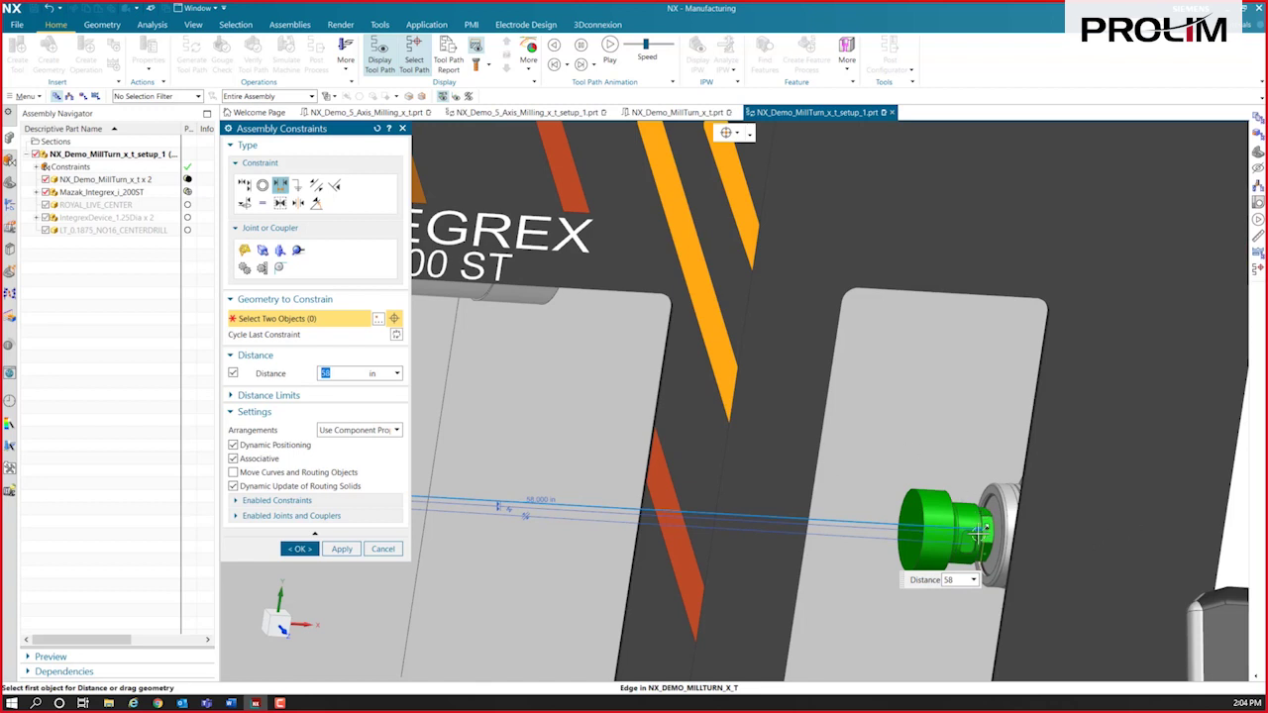
{"action": "left_click", "coordinate": [299, 549]}
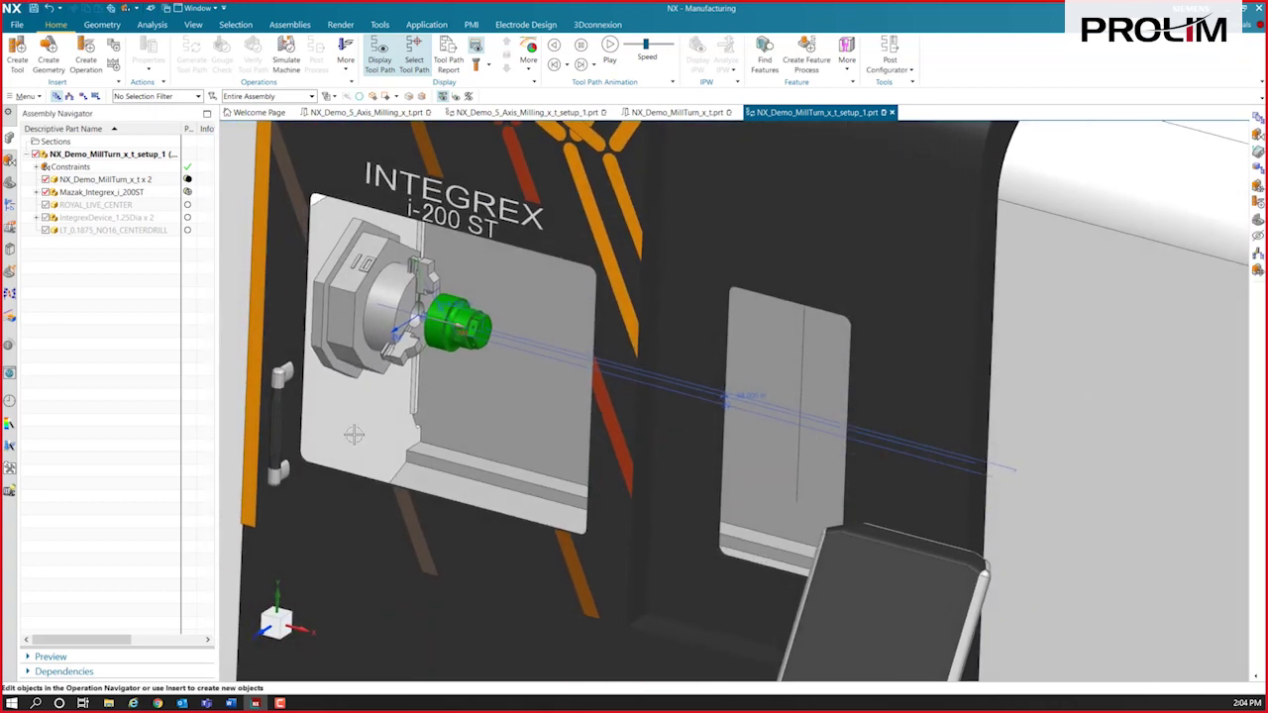
{"action": "right_click", "coordinate": [82, 166]}
{"action": "left_click", "coordinate": [100, 173]}
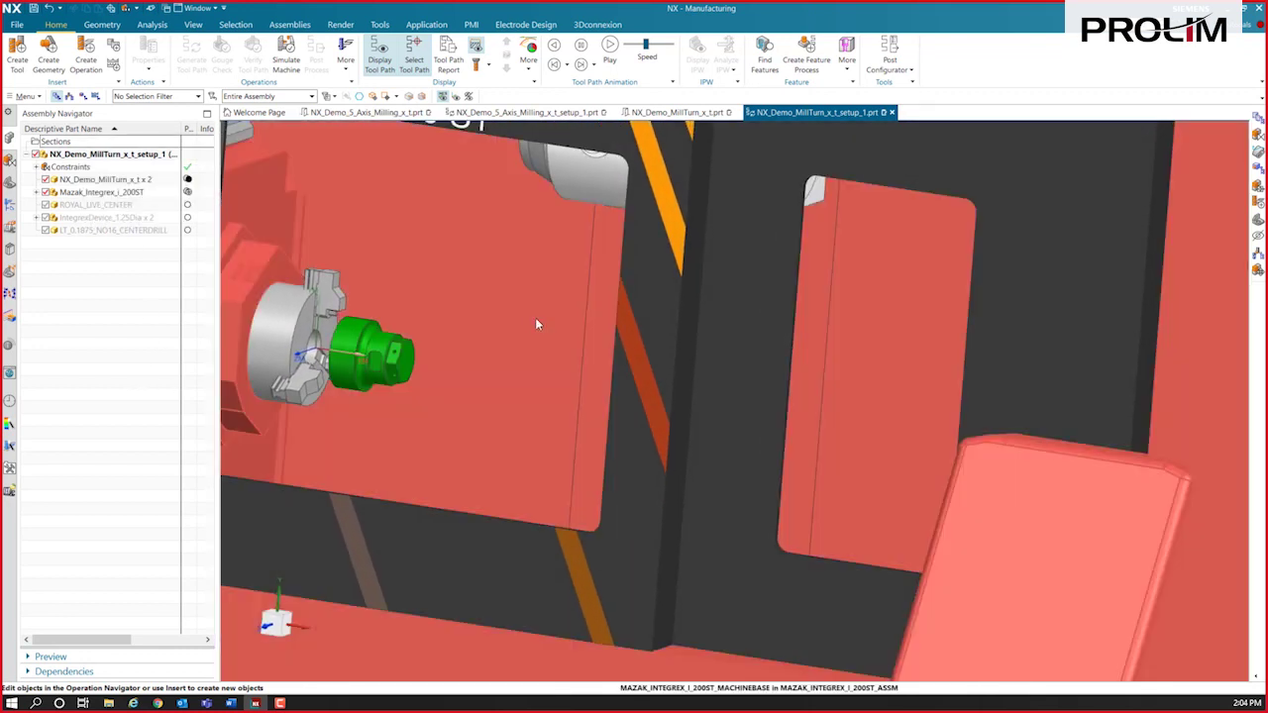
Create associative WAVE-linked bodies of the main-spindle and sub-spindle workpieces with Hide Original enabled.
{"action": "right_click", "coordinate": [535, 317]}
{"action": "left_click", "coordinate": [492, 323]}
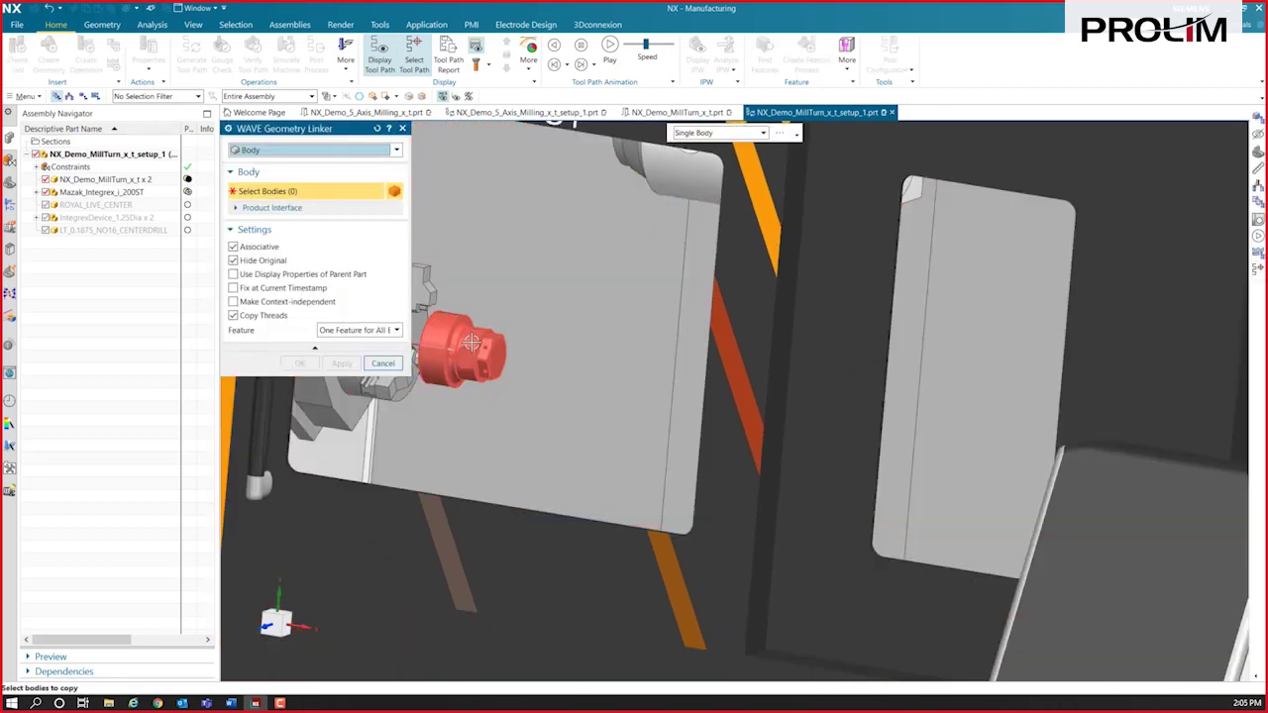
{"action": "left_click", "coordinate": [464, 353]}
{"action": "left_click", "coordinate": [342, 364]}
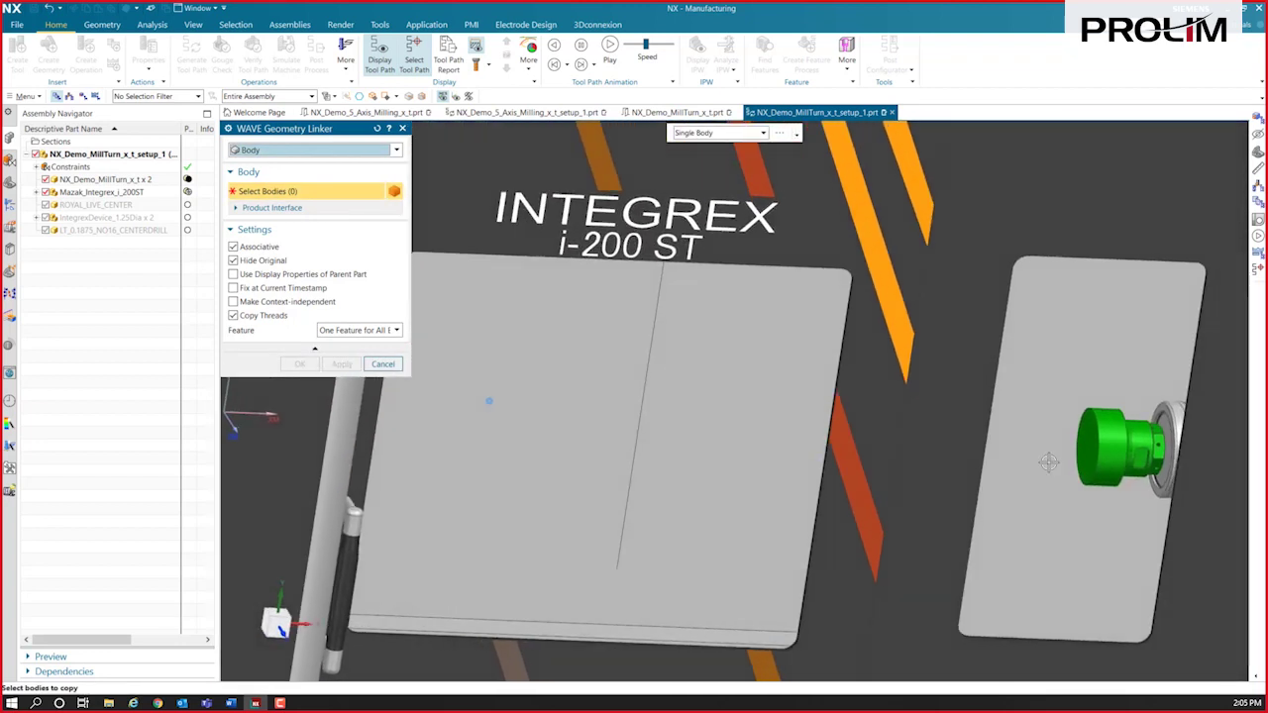
{"action": "left_click", "coordinate": [1101, 446]}
{"action": "left_click", "coordinate": [300, 364]}
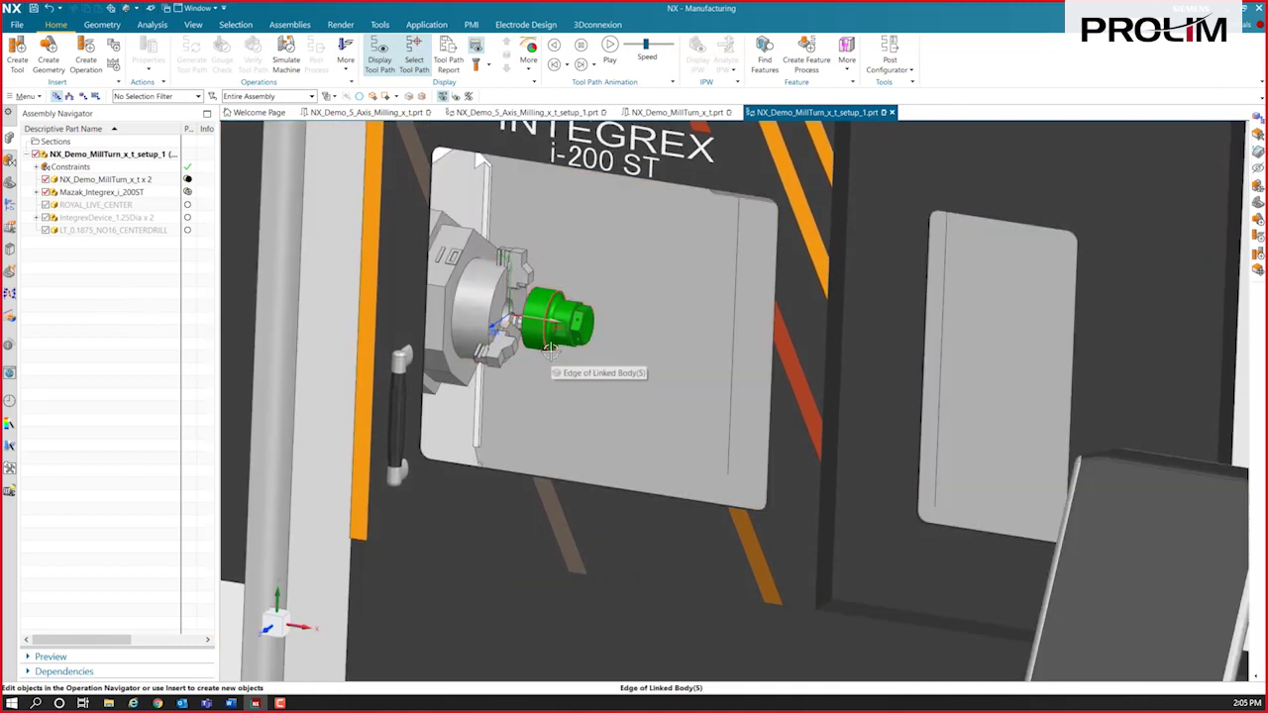
Assign the main-spindle linked body as the geometry of the MAIN_PART machine component under MAIN_SETUP.
{"action": "left_click", "coordinate": [10, 228]}
{"action": "left_click", "coordinate": [27, 155]}
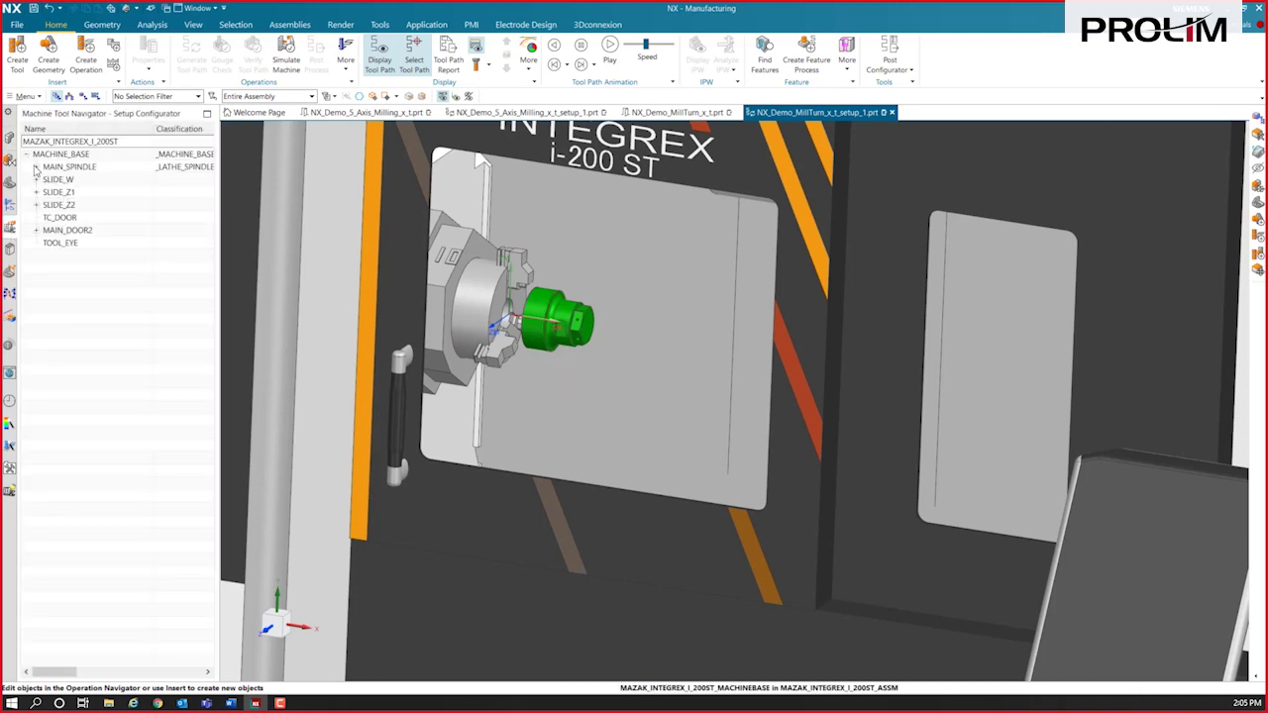
{"action": "left_click", "coordinate": [47, 180]}
{"action": "double_click", "coordinate": [83, 191]}
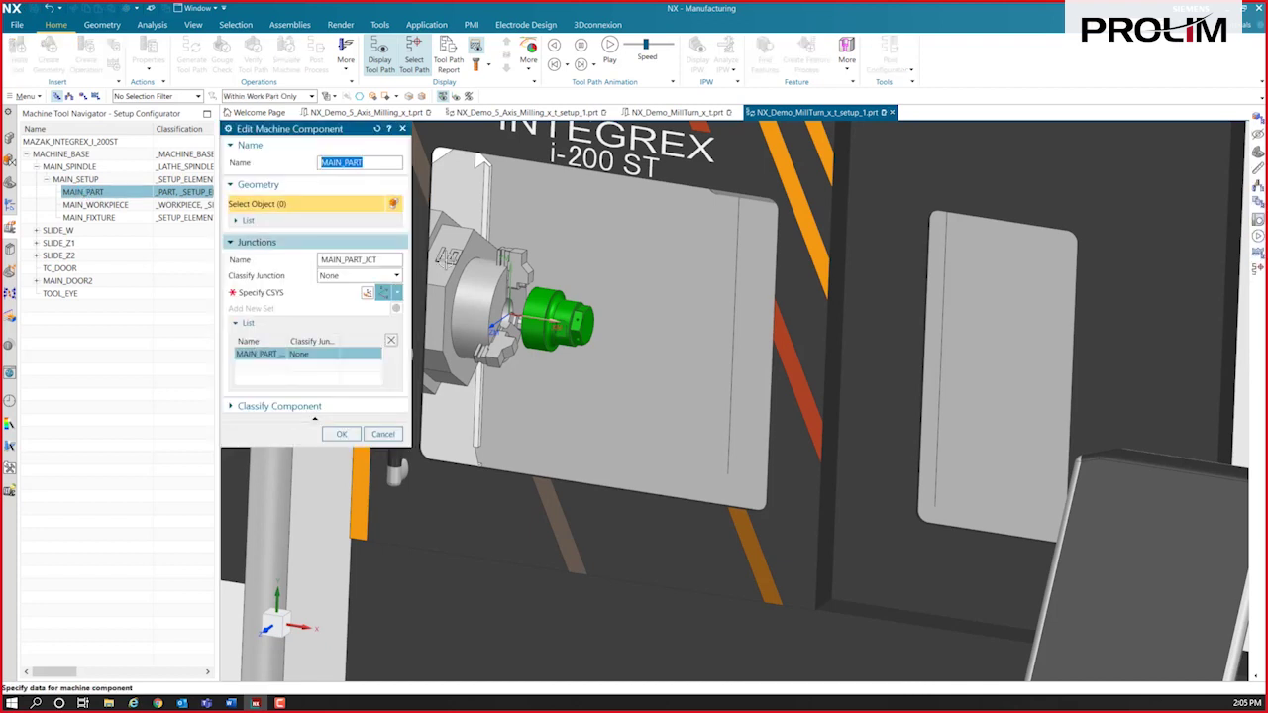
{"action": "left_click", "coordinate": [576, 314]}
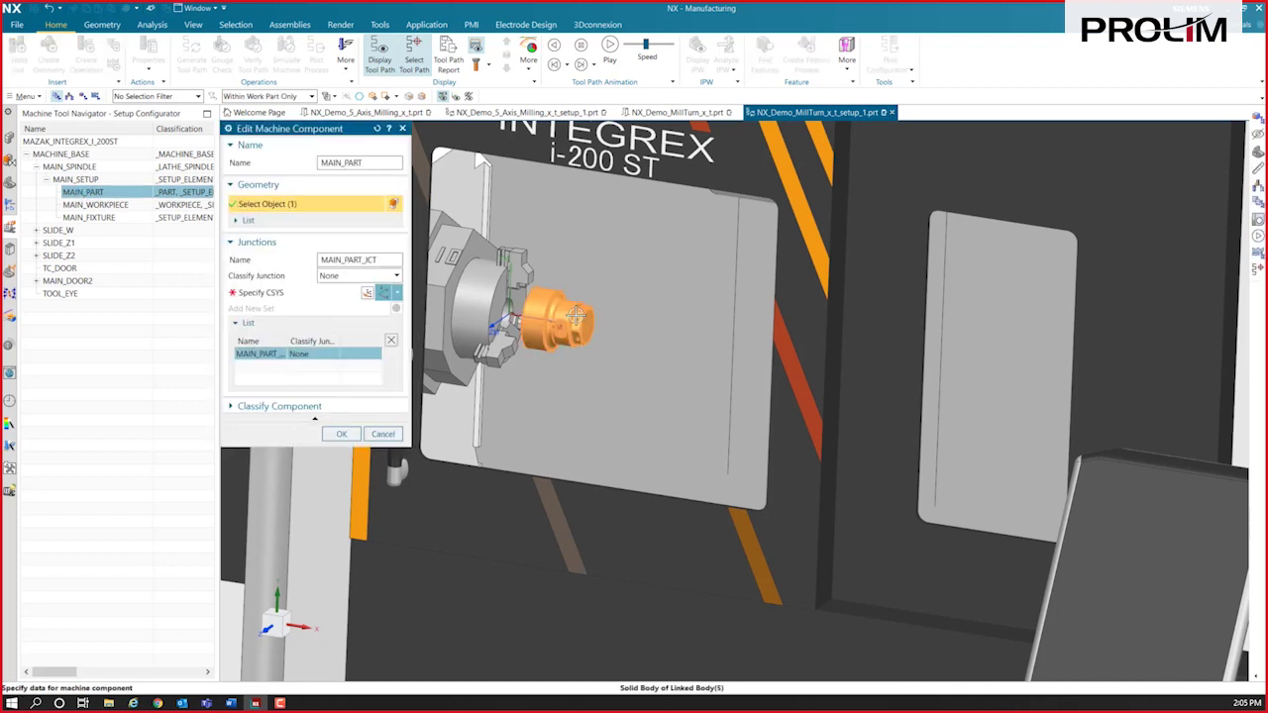
{"action": "left_click", "coordinate": [339, 435]}
Assign the sub-spindle linked body as the geometry of the SUB_PART machine component under SUB_SETUP.
{"action": "left_click", "coordinate": [36, 230]}
{"action": "left_click", "coordinate": [56, 255]}
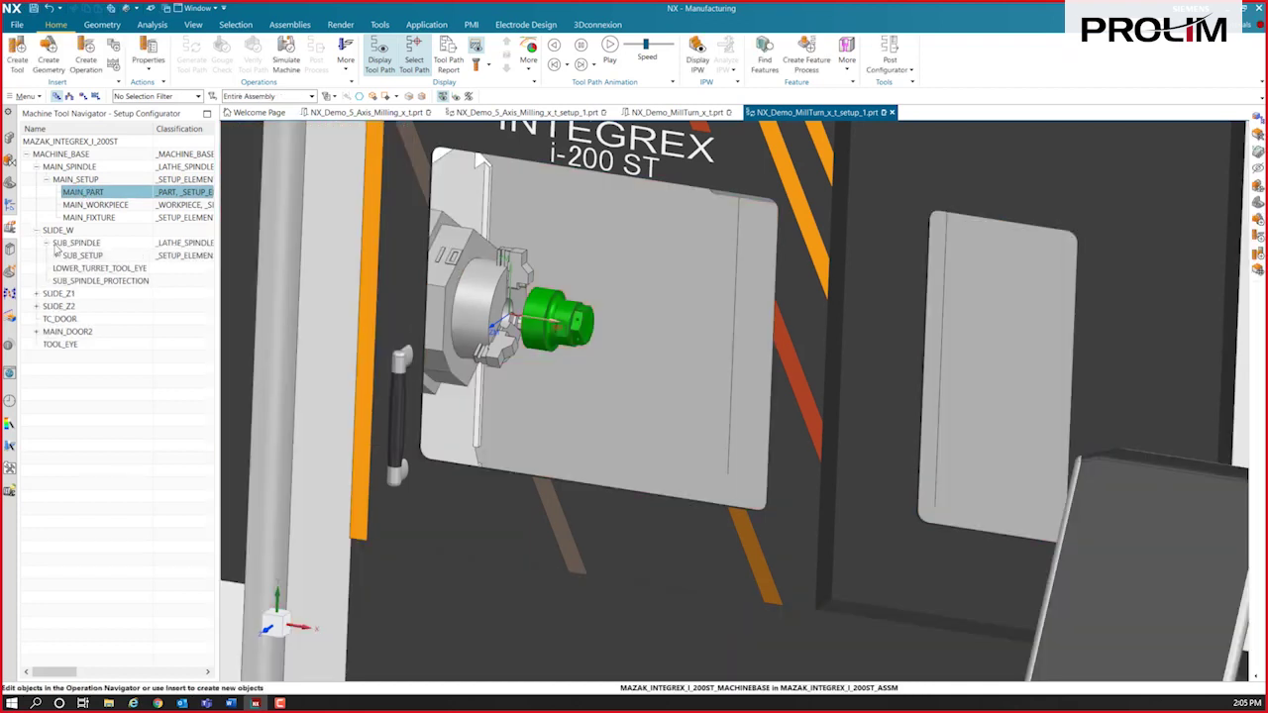
{"action": "double_click", "coordinate": [99, 269]}
{"action": "middle_click_drag", "start_coordinate": [495, 316], "coordinate": [1167, 421]}
{"action": "left_click", "coordinate": [1167, 421]}
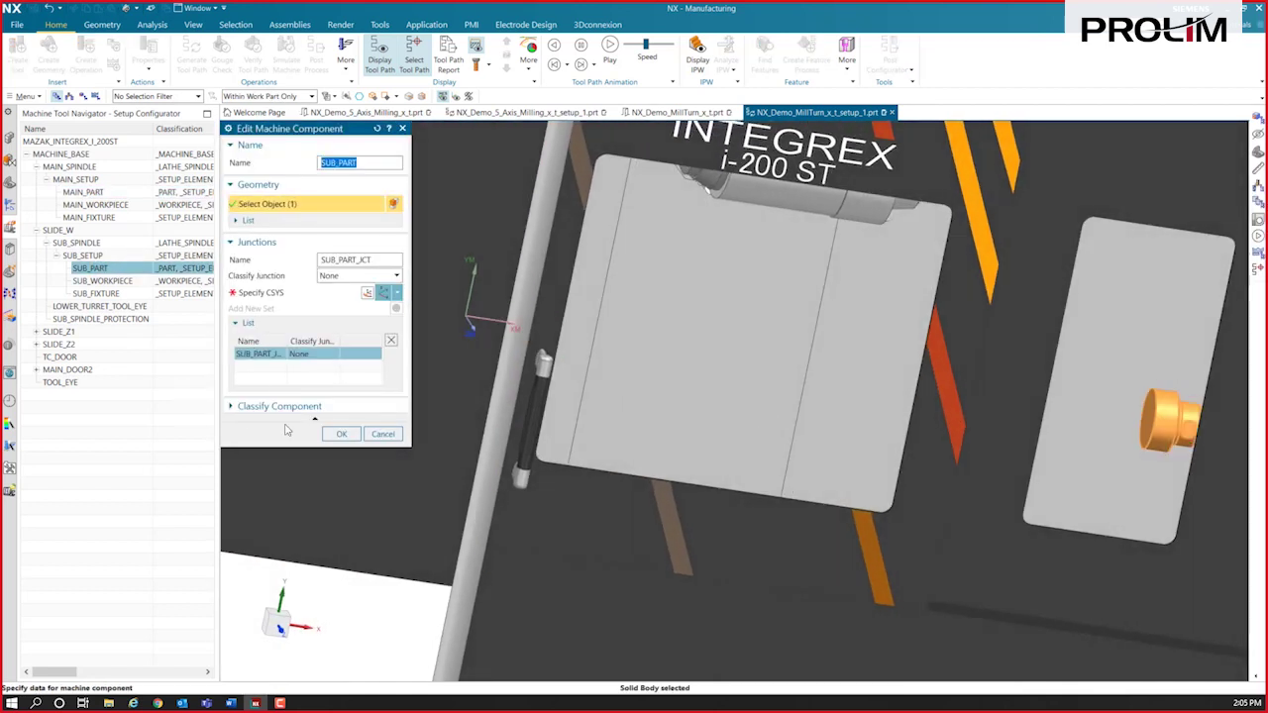
{"action": "left_click", "coordinate": [346, 431]}
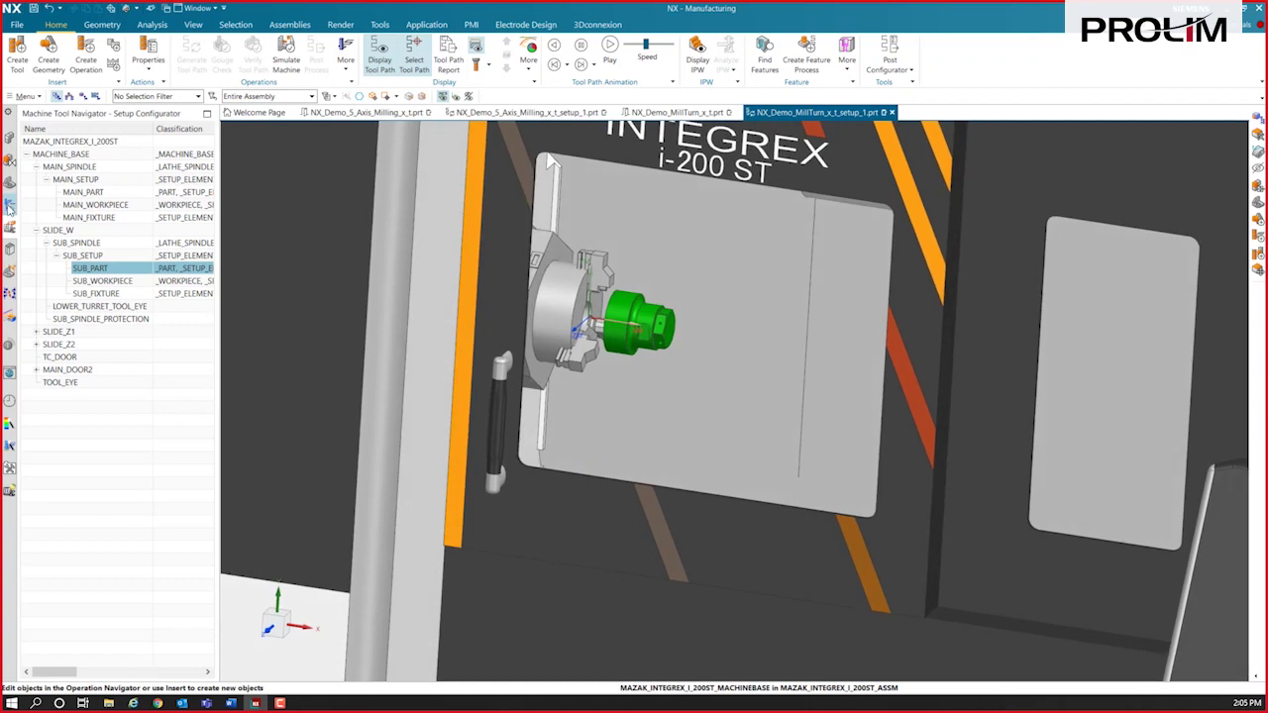
Show the Operation Navigator's geometry view and expand everything under MACHINE_ZERO.
{"action": "left_click", "coordinate": [10, 203]}
{"action": "left_click", "coordinate": [84, 96]}
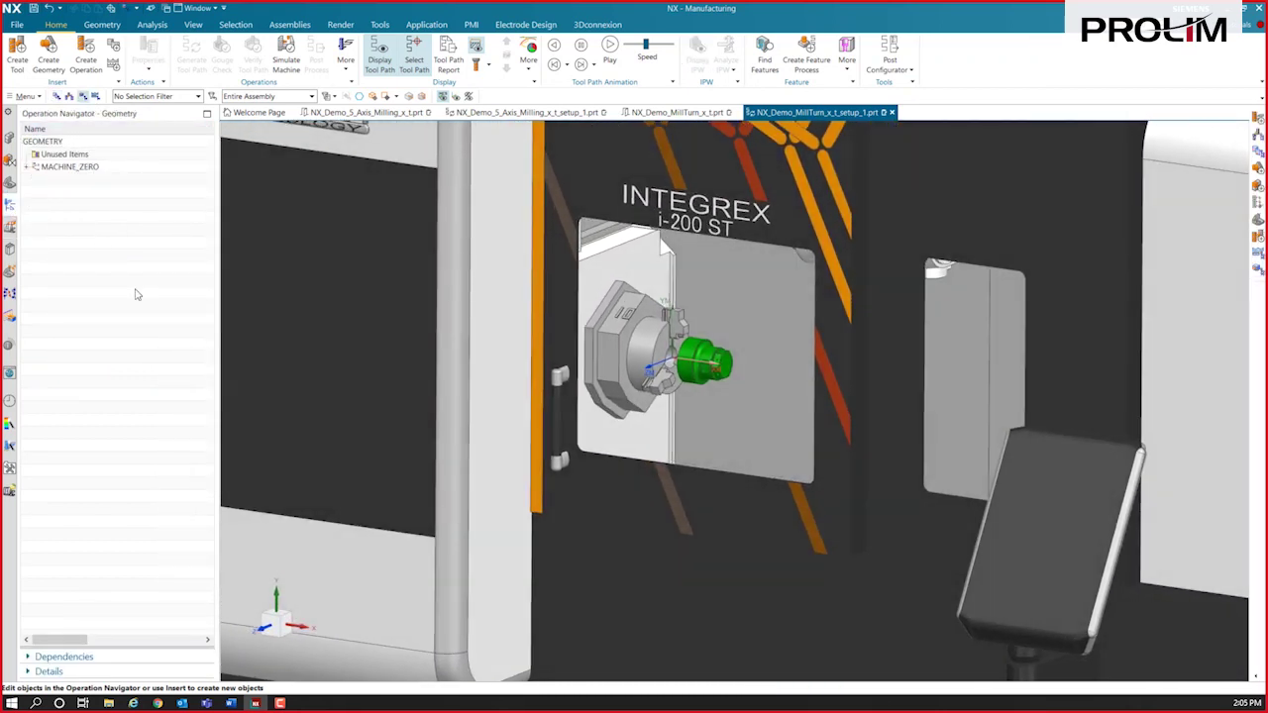
{"action": "left_click", "coordinate": [49, 169]}
{"action": "right_click", "coordinate": [38, 196]}
{"action": "left_click", "coordinate": [97, 330]}
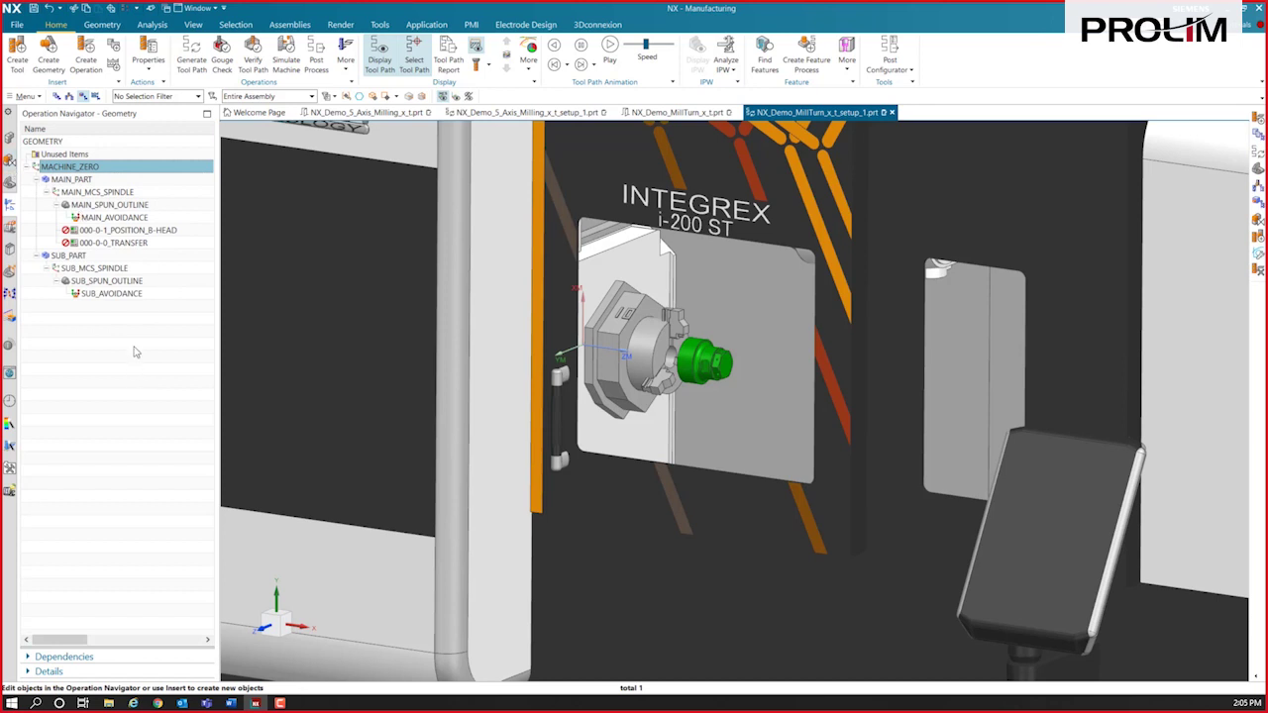
Specify the main-spindle linked body as the part geometry of MAIN_PART.
{"action": "middle_click_drag", "start_coordinate": [290, 314], "coordinate": [643, 453]}
{"action": "middle_click_drag", "start_coordinate": [664, 358], "coordinate": [958, 346]}
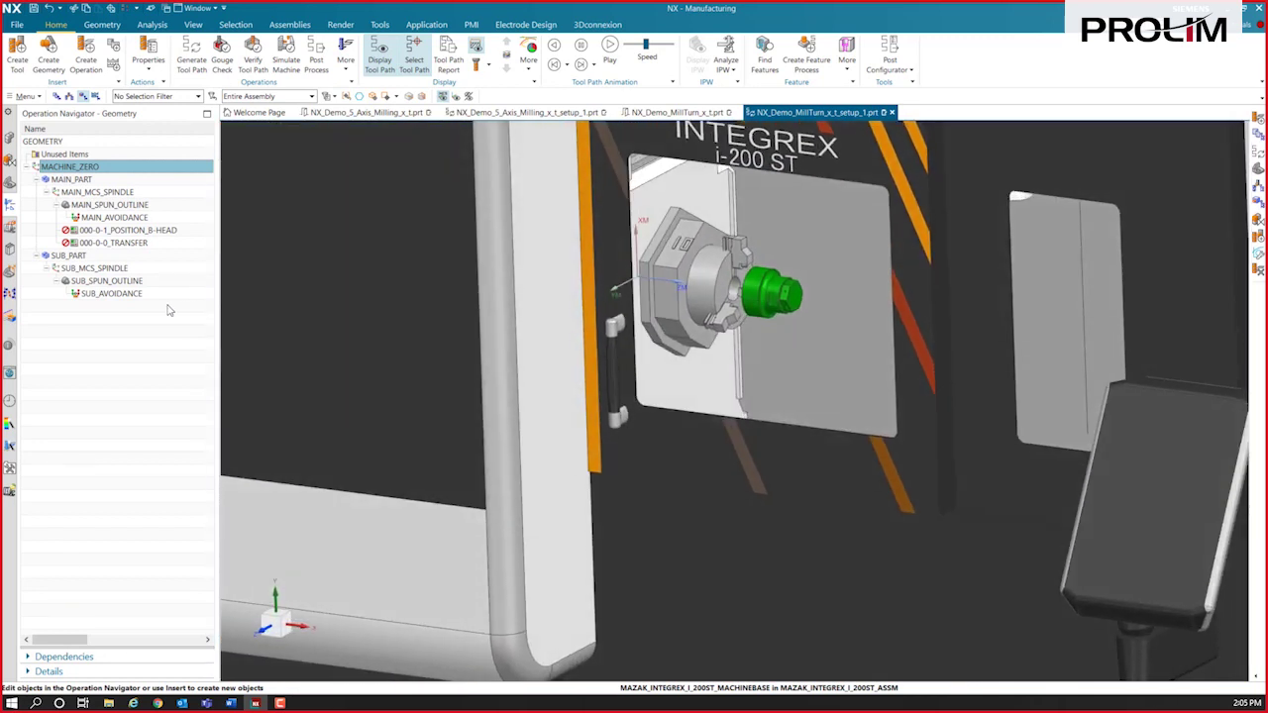
{"action": "left_click", "coordinate": [78, 182]}
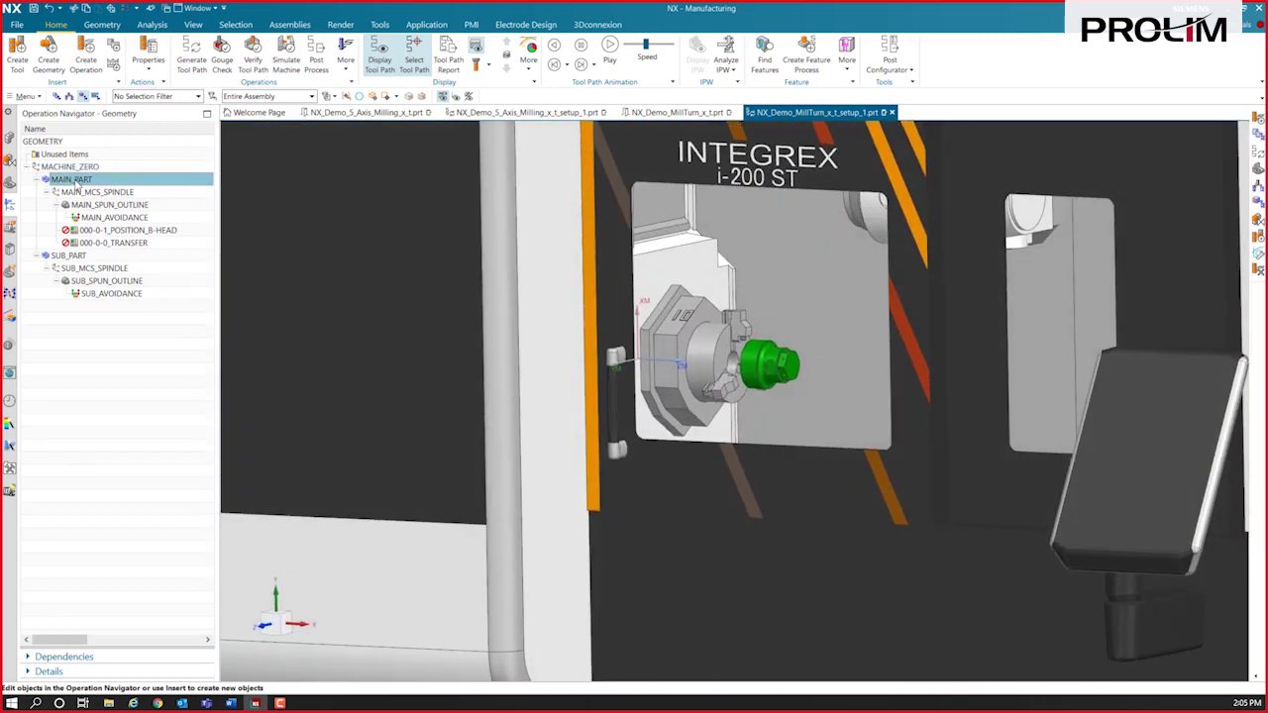
{"action": "double_click", "coordinate": [77, 183]}
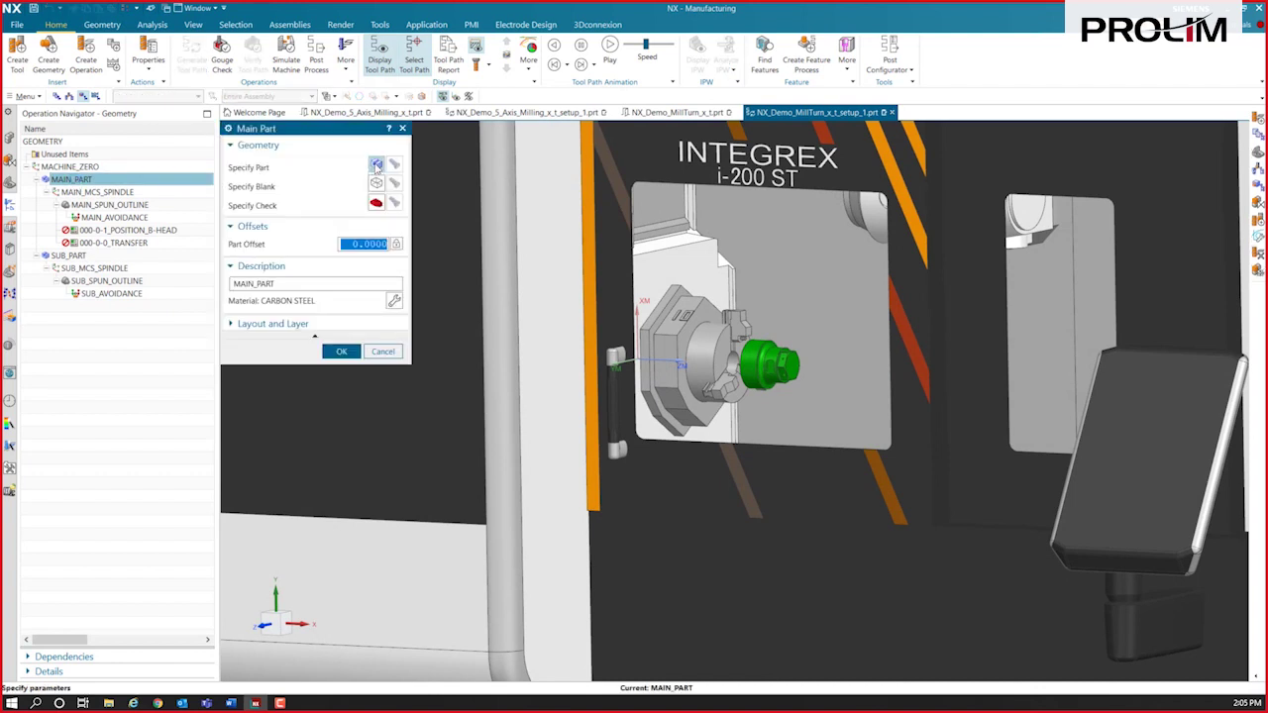
{"action": "left_click", "coordinate": [376, 166]}
{"action": "left_click", "coordinate": [768, 364]}
{"action": "left_click", "coordinate": [341, 322]}
Define MAIN_PART's blank as a Bounding Cylinder with a diameter of 6 and a height of 6.
{"action": "left_click", "coordinate": [380, 187]}
{"action": "left_click", "coordinate": [362, 149]}
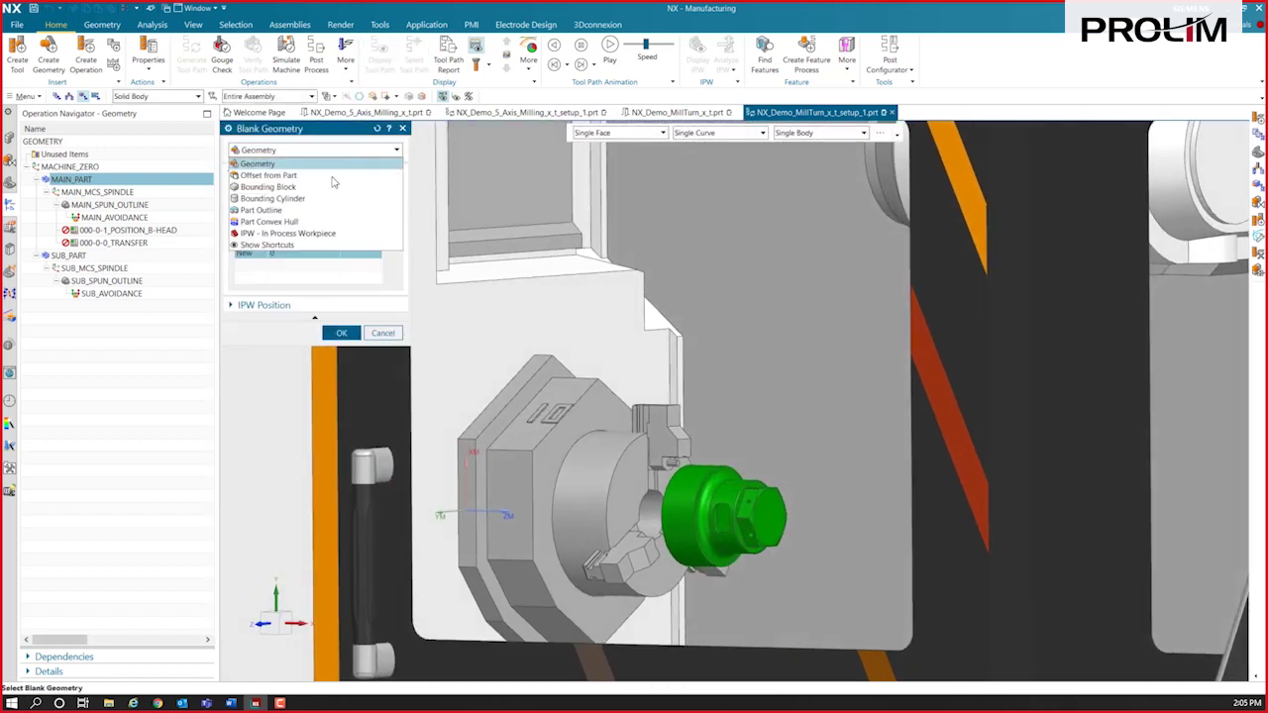
{"action": "left_click", "coordinate": [313, 205]}
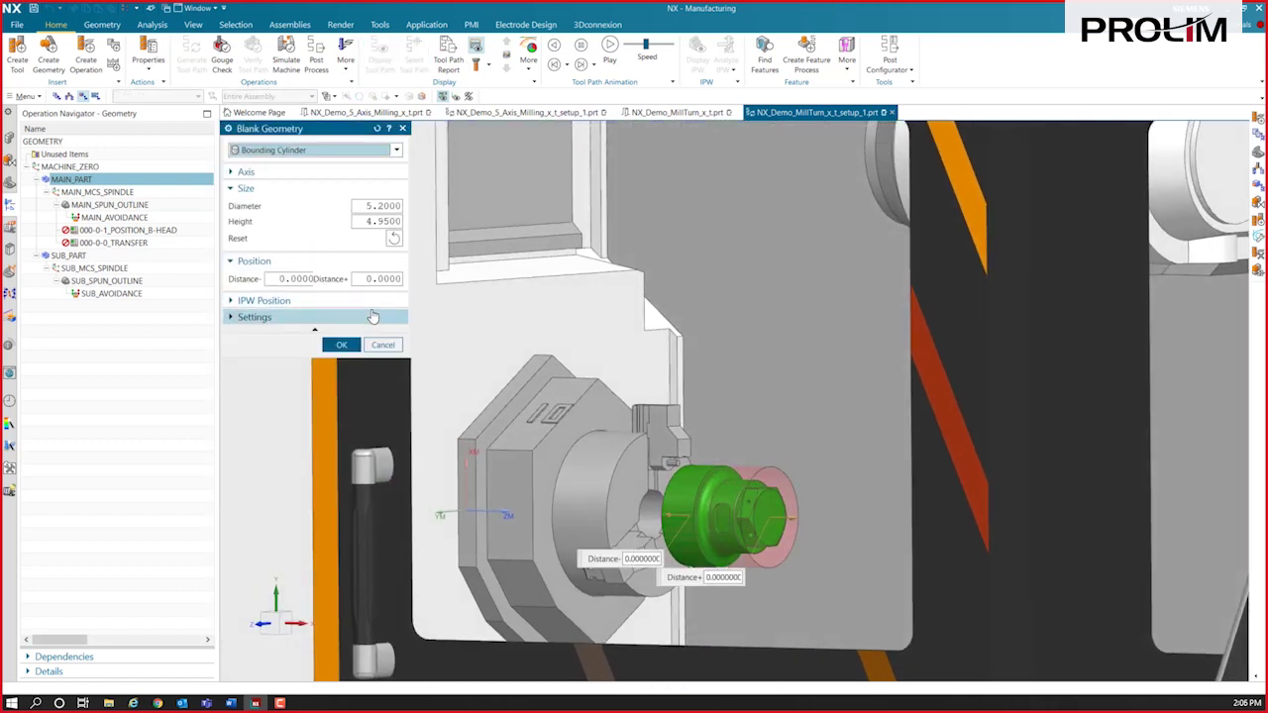
{"action": "left_click", "coordinate": [377, 206]}
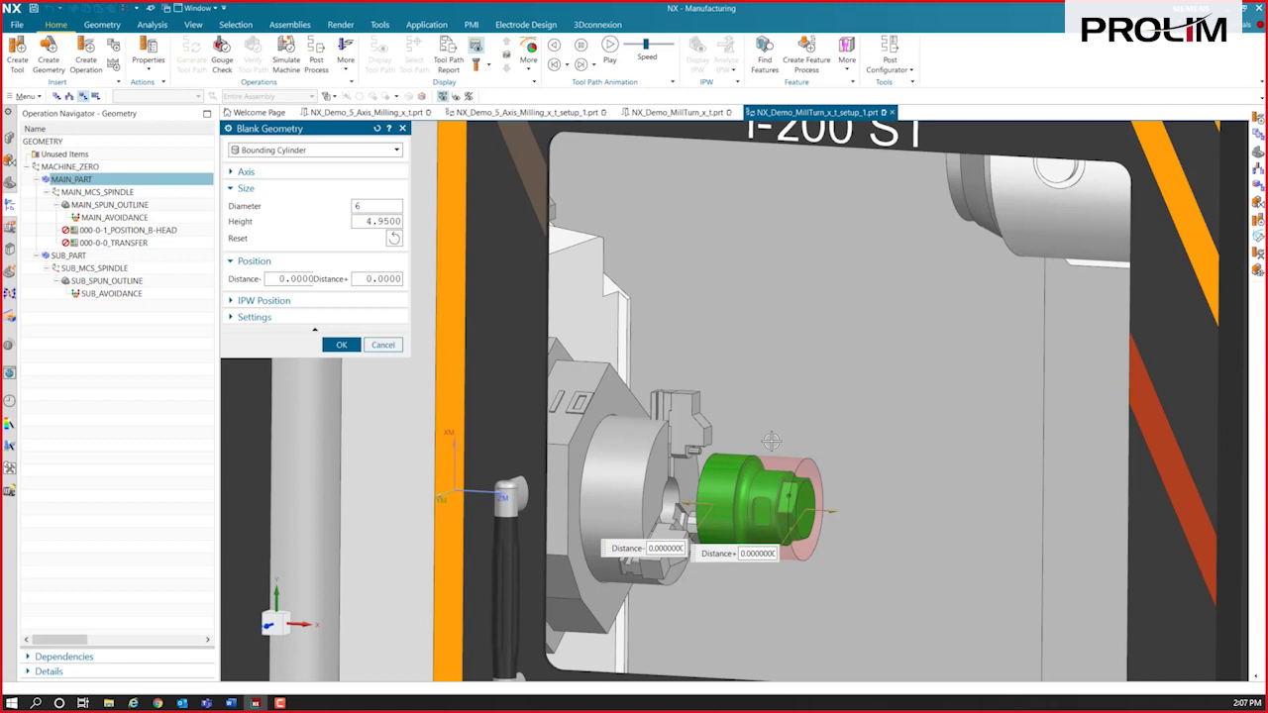
{"action": "key", "text": "Tab"}
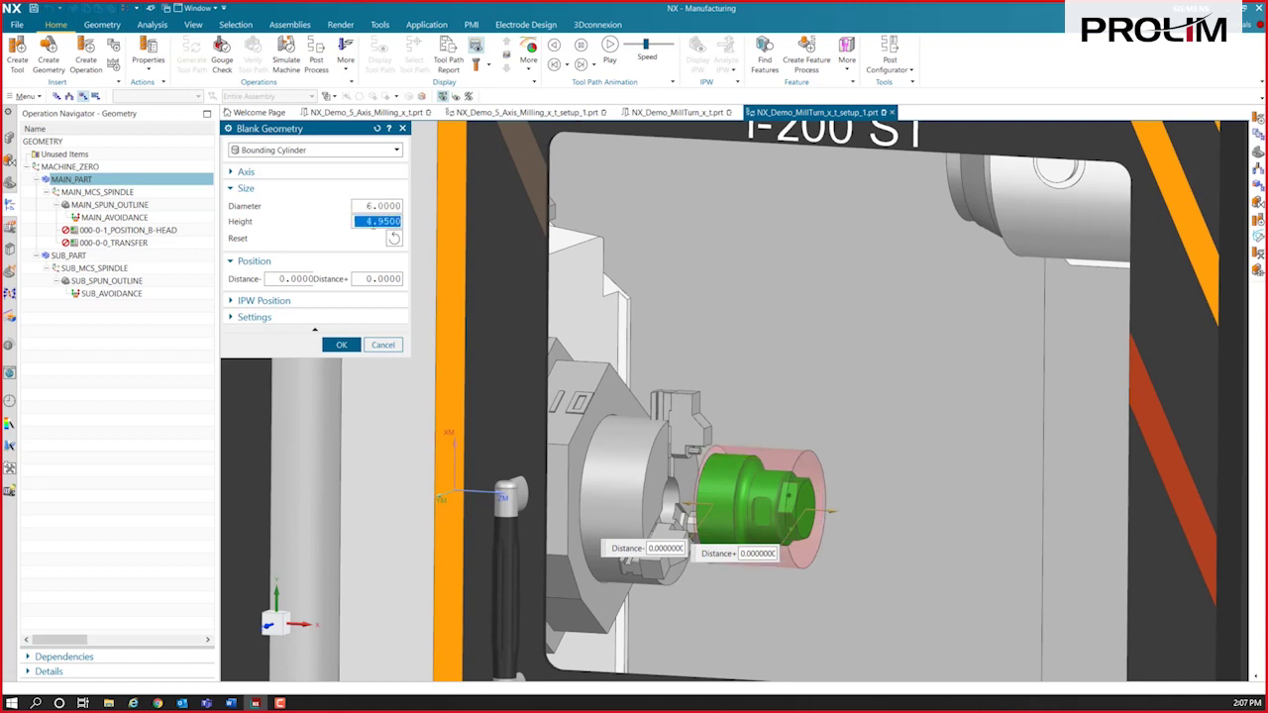
{"action": "type", "text": "6"}
{"action": "key", "text": "Return"}
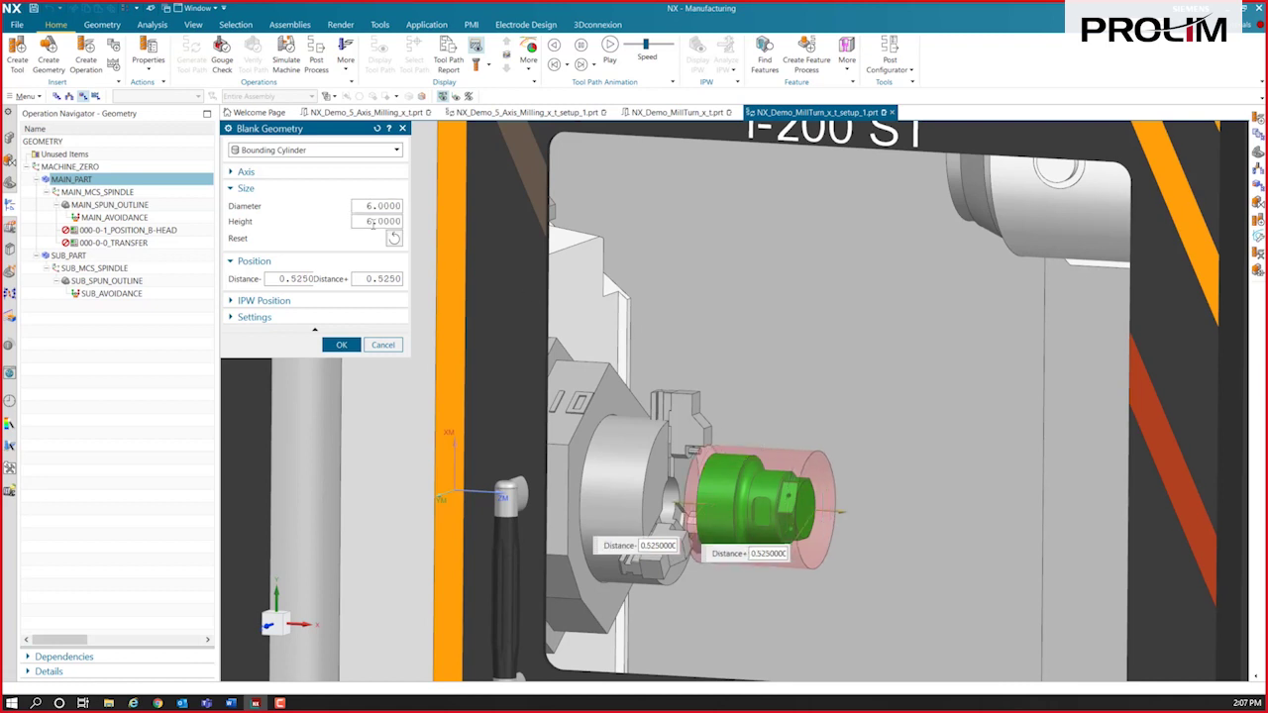
Set the blank cylinder's Distance+ to 0.05 and accept the blank geometry.
{"action": "double_click", "coordinate": [387, 279]}
{"action": "type", "text": ".05"}
{"action": "key", "text": "Return"}
{"action": "scroll", "coordinate": [733, 515], "scroll_direction": "up", "scroll_amount": 5}
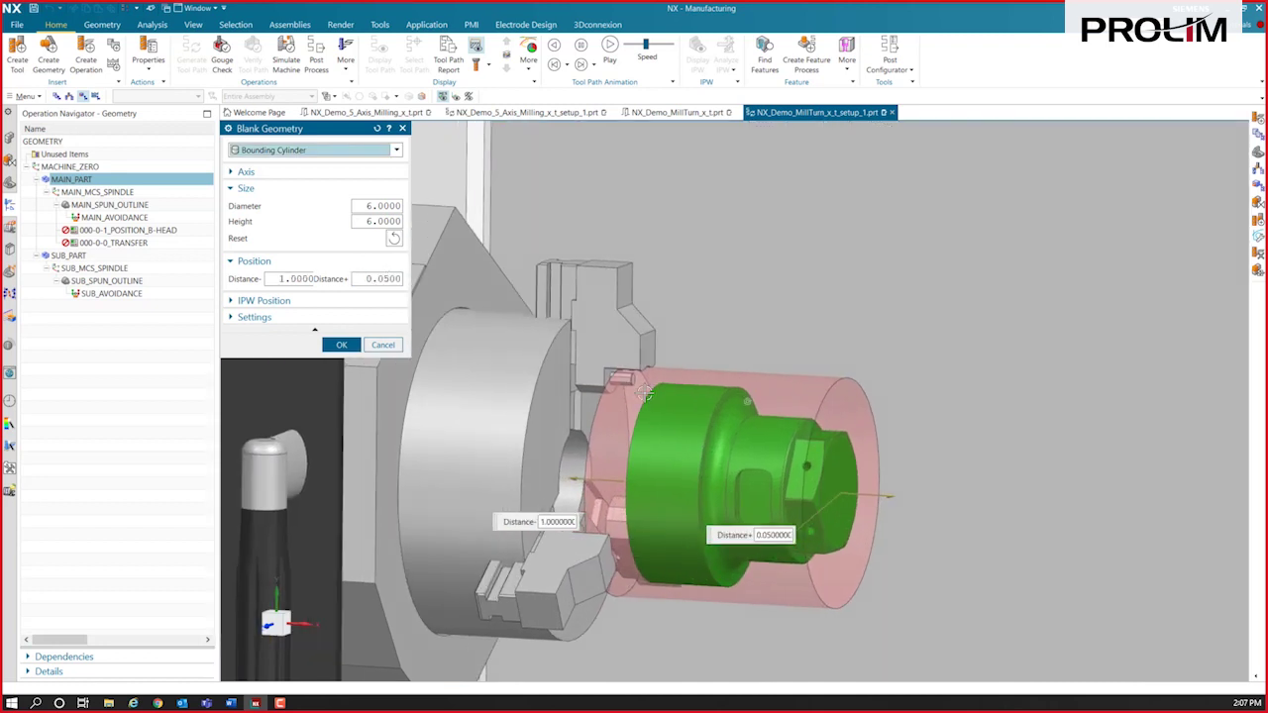
{"action": "mouse_move", "coordinate": [740, 380]}
{"action": "middle_mouse_down"}
{"action": "mouse_move", "coordinate": [782, 402]}
{"action": "mouse_move", "coordinate": [752, 396]}
{"action": "middle_mouse_up"}
{"action": "scroll", "coordinate": [883, 447], "scroll_direction": "down", "scroll_amount": 1}
{"action": "middle_click_drag", "start_coordinate": [883, 448], "coordinate": [780, 451]}
{"action": "scroll", "coordinate": [733, 396], "scroll_direction": "down", "scroll_amount": 1}
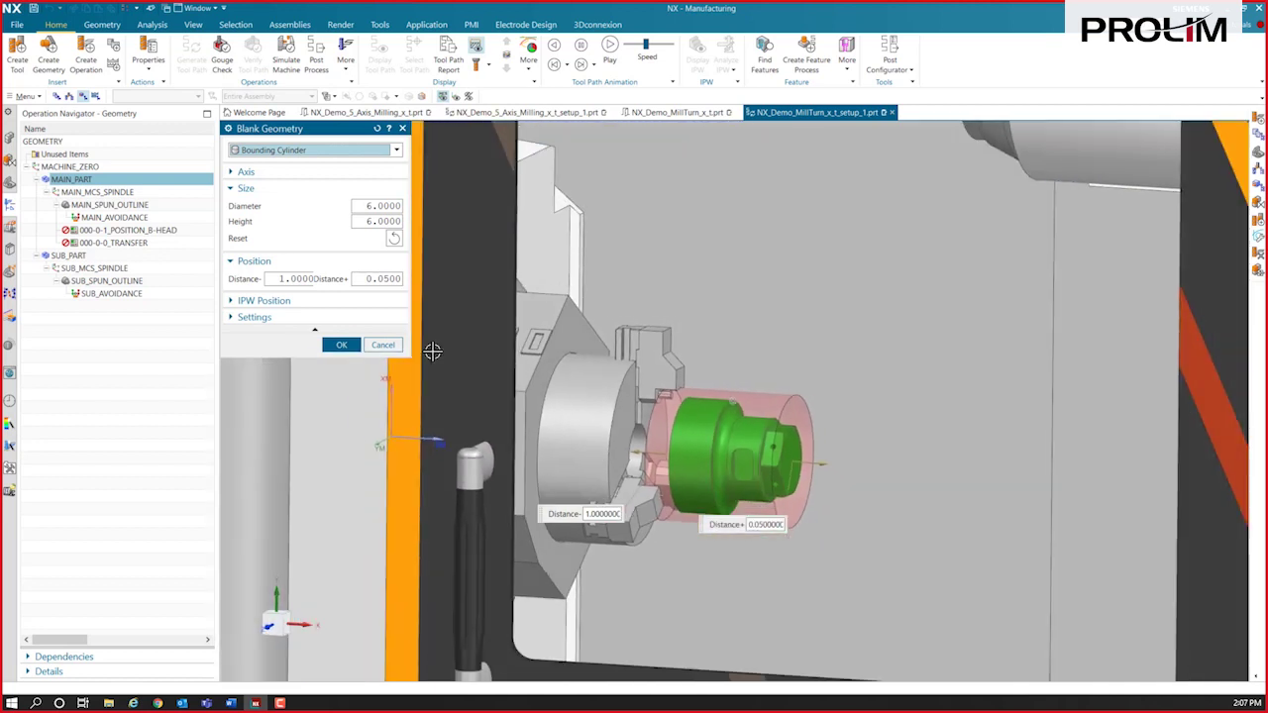
{"action": "left_click", "coordinate": [341, 344]}
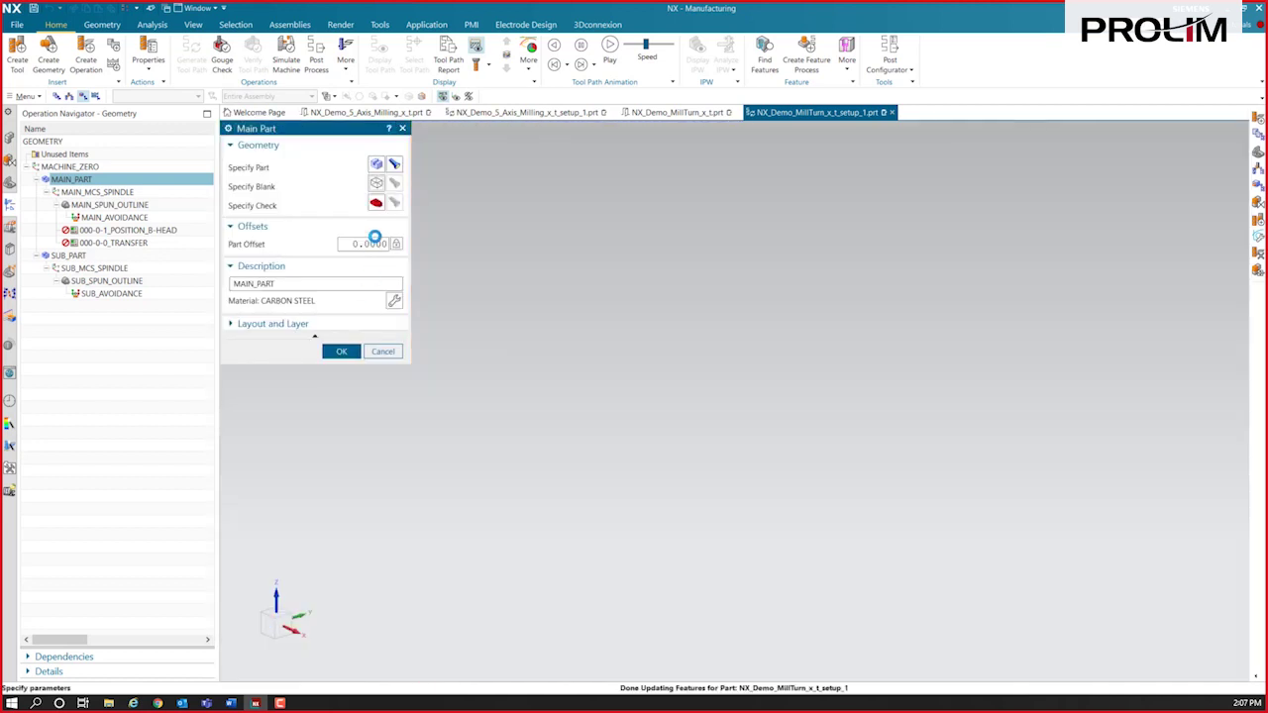
Specify the main-spindle chuck and its jaws as MAIN_PART's check geometry, and hide the feature group holding the bounding-cylinder blank.
{"action": "left_click", "coordinate": [376, 203]}
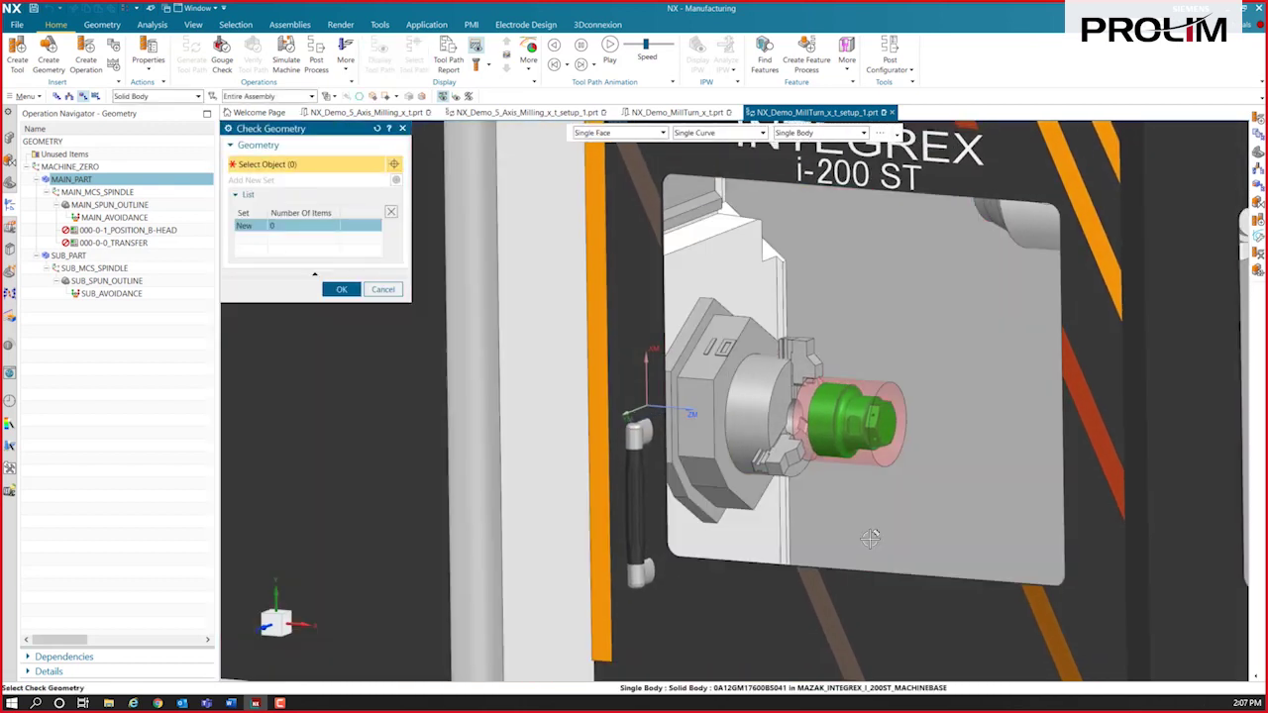
{"action": "left_click_drag", "start_coordinate": [870, 551], "coordinate": [628, 251]}
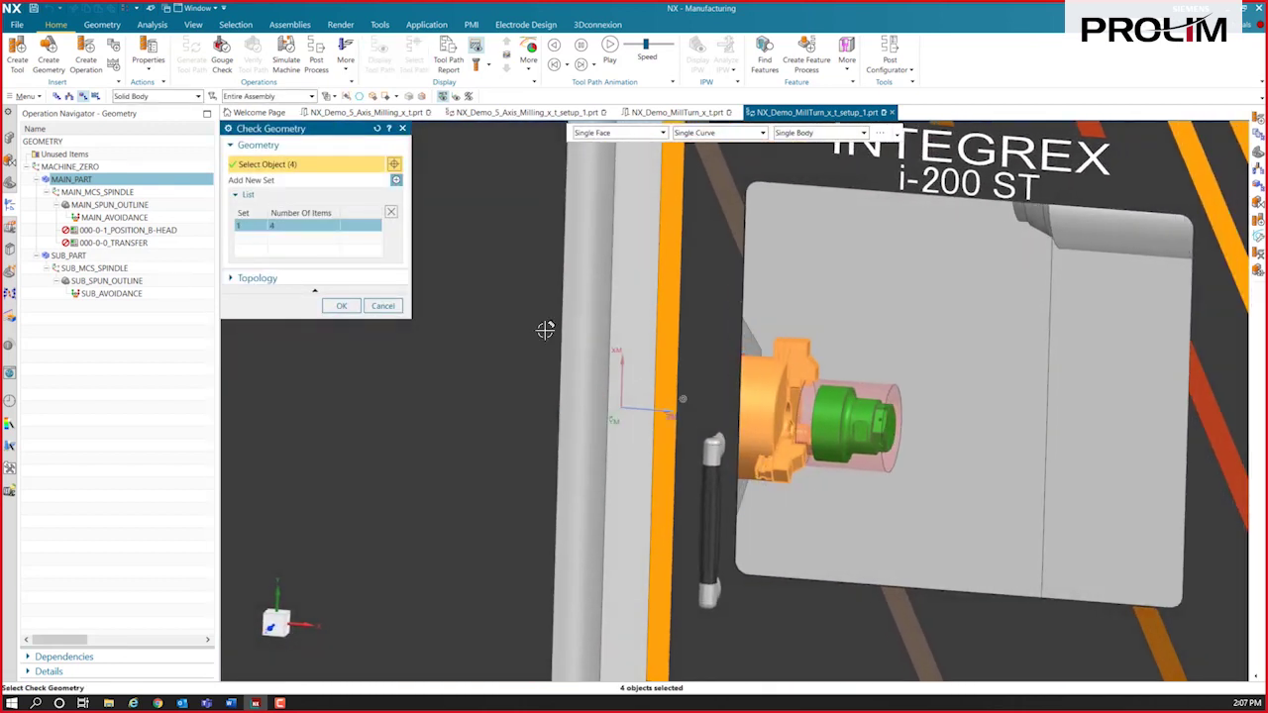
{"action": "left_click", "coordinate": [341, 305]}
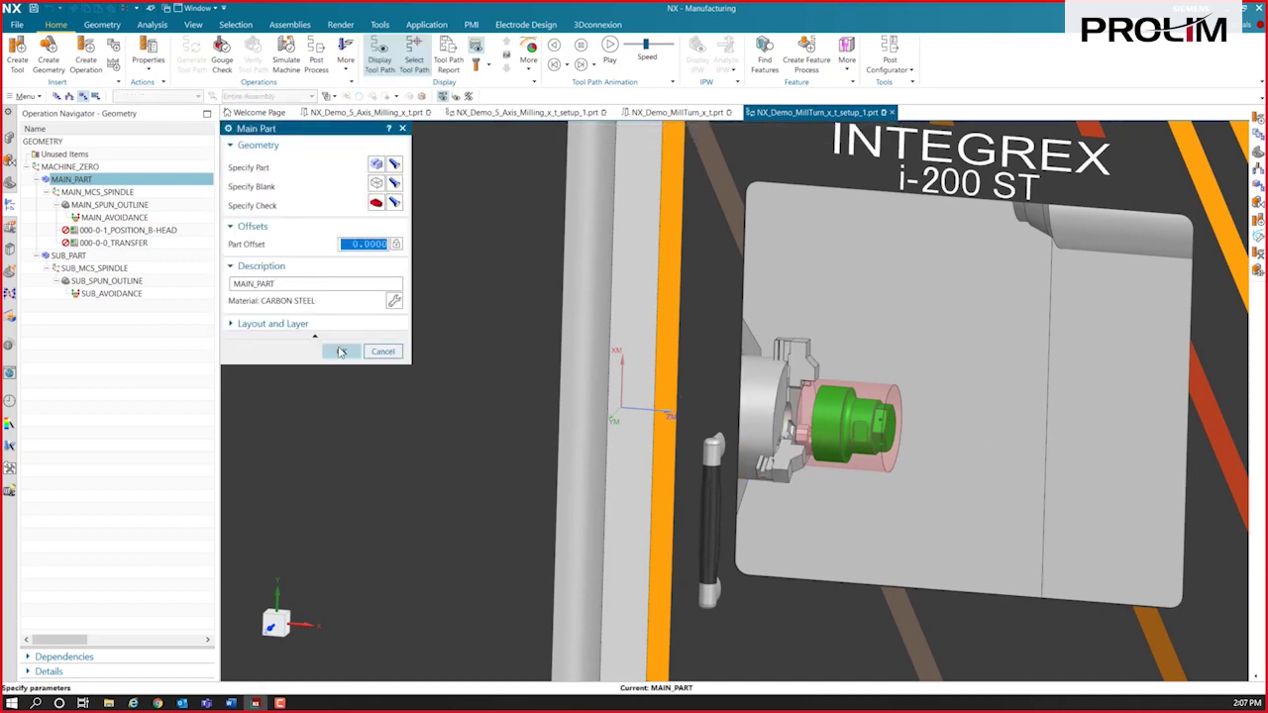
{"action": "left_click", "coordinate": [339, 350]}
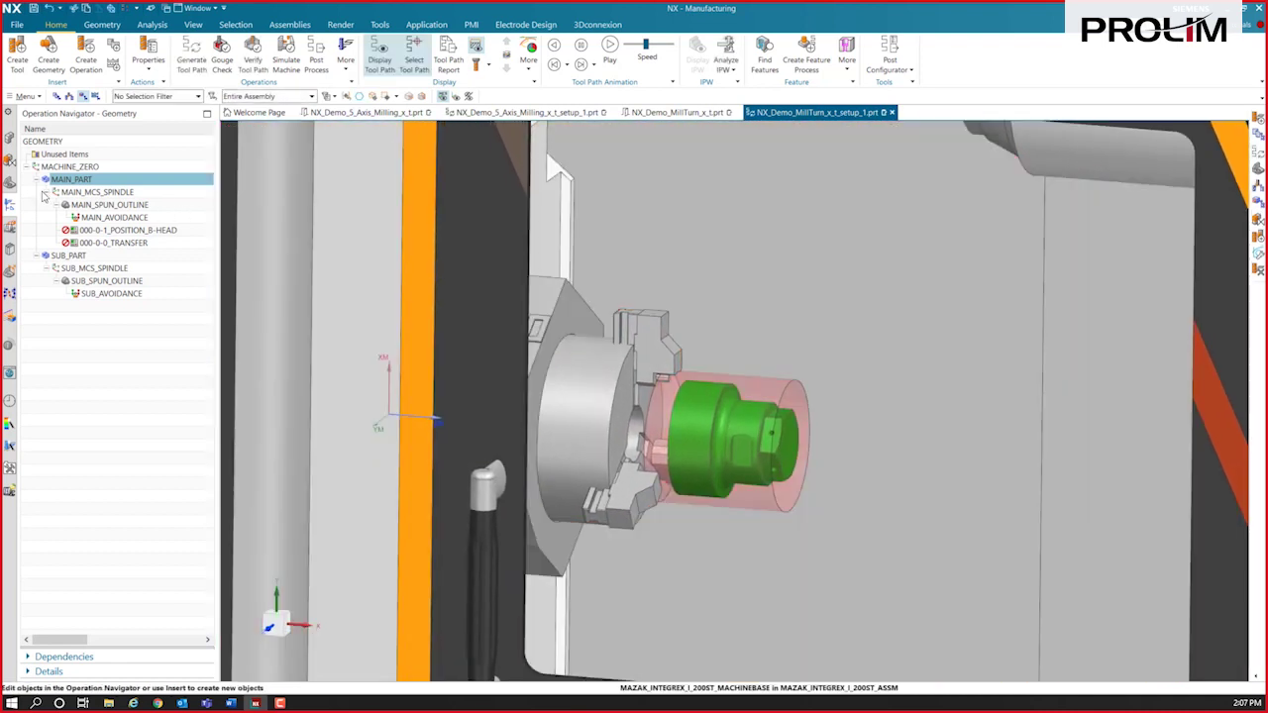
{"action": "left_click", "coordinate": [10, 183]}
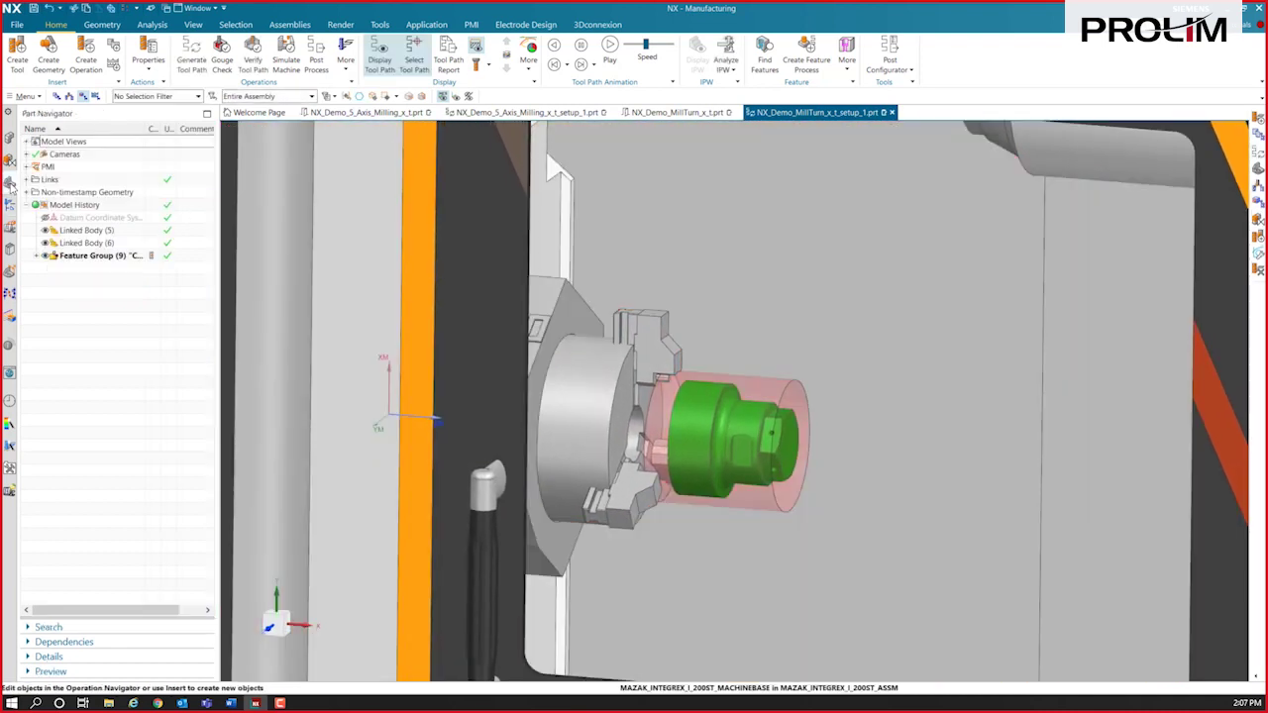
{"action": "left_click", "coordinate": [45, 255]}
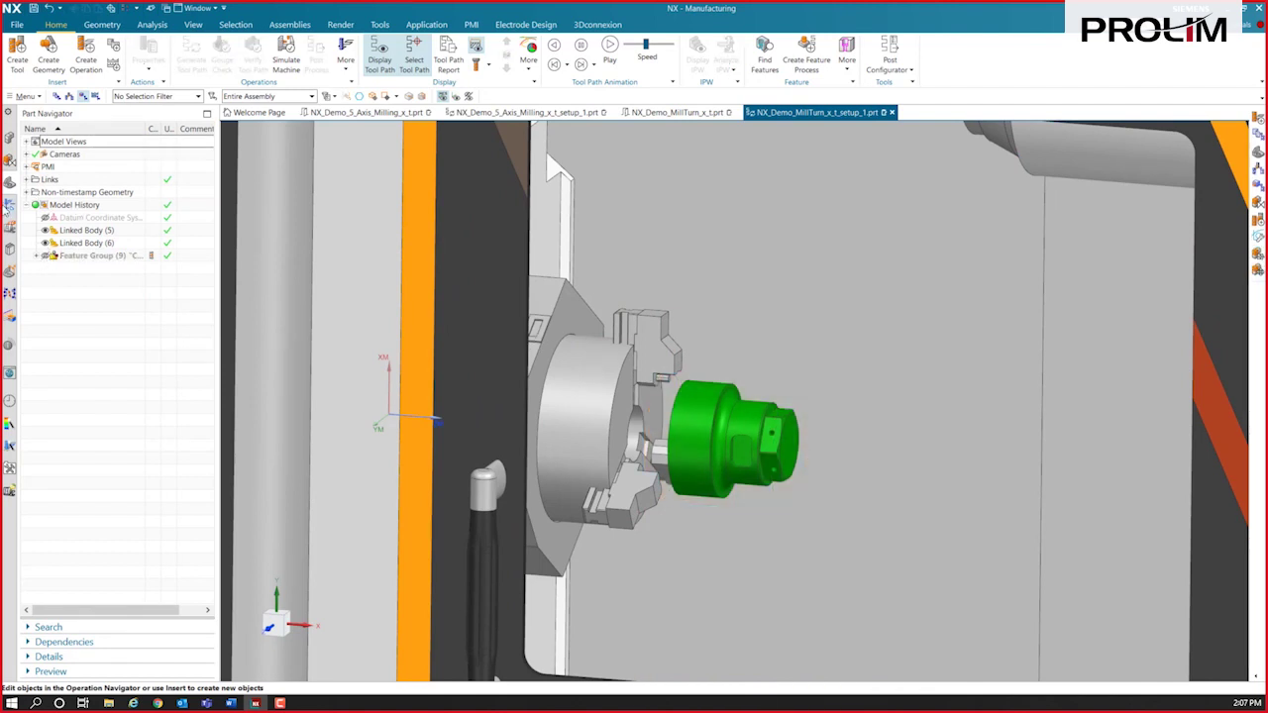
Place the MAIN_MCS_SPINDLE machine coordinate system origin at the centre of the main-spindle part's front face and accept it.
{"action": "left_click", "coordinate": [10, 205]}
{"action": "double_click", "coordinate": [95, 194]}
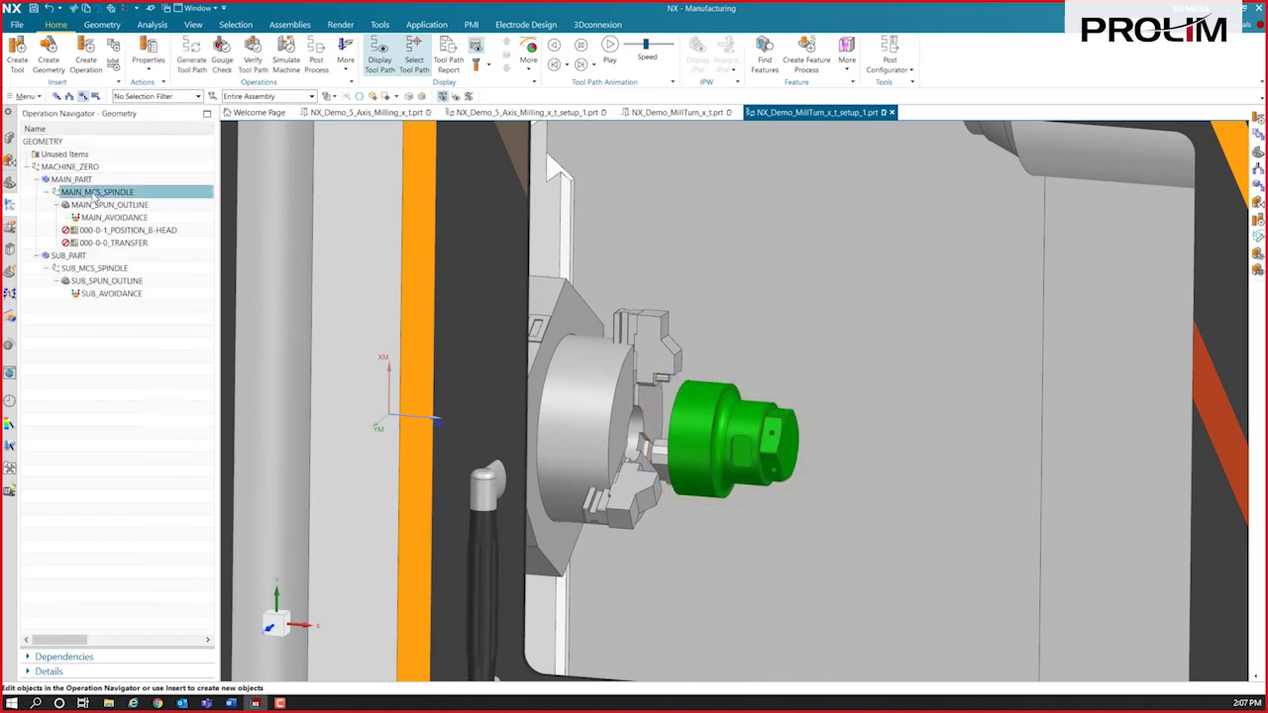
{"action": "scroll", "coordinate": [701, 454], "scroll_direction": "up", "scroll_amount": 4}
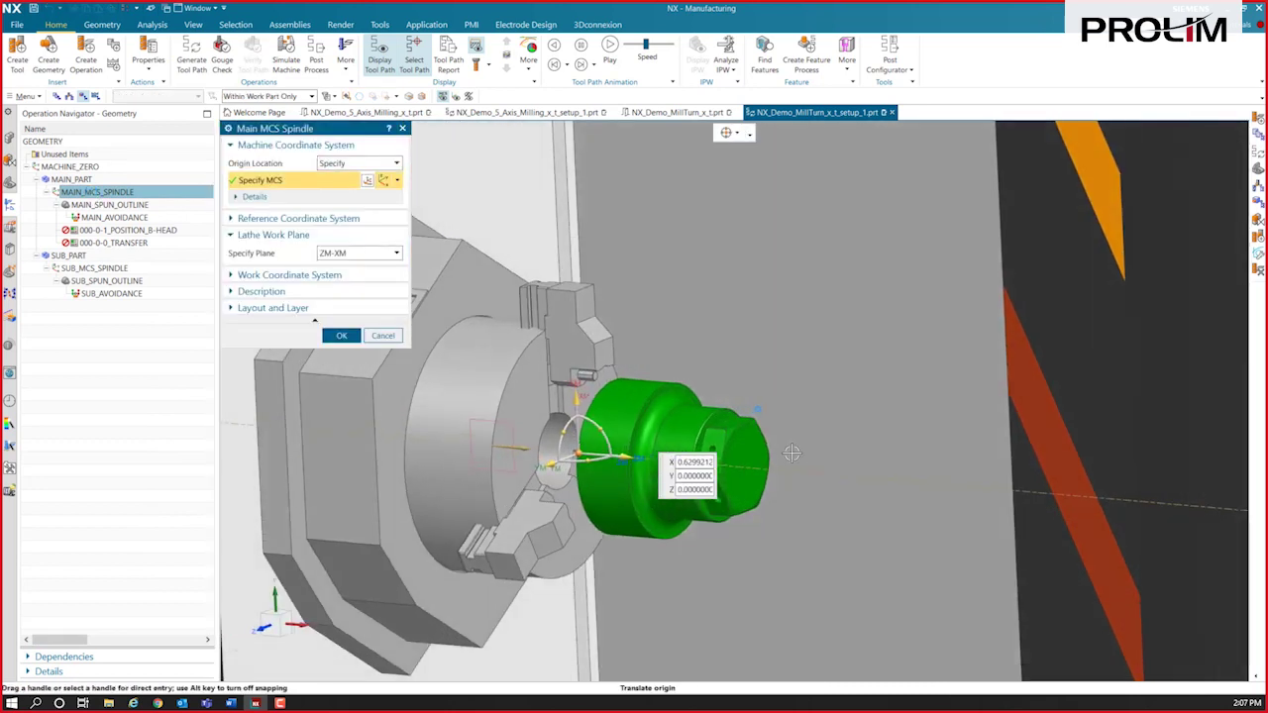
{"action": "left_click", "coordinate": [785, 430]}
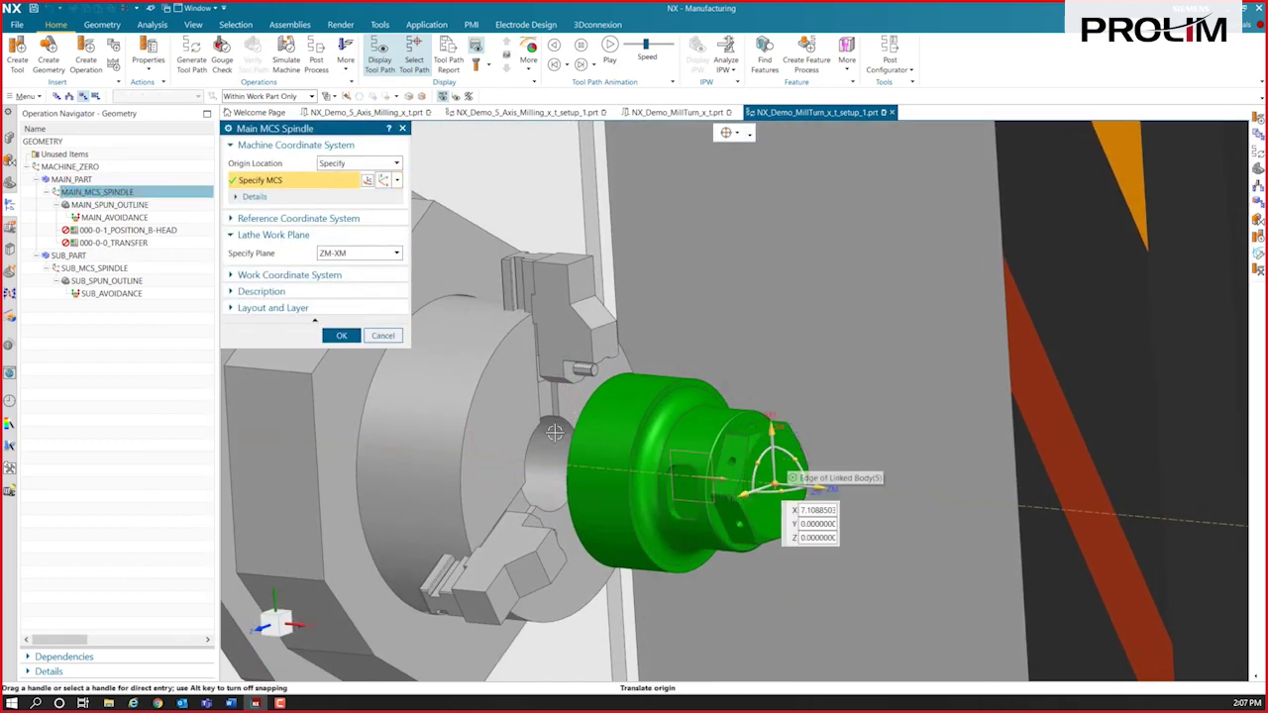
{"action": "left_click", "coordinate": [340, 334]}
{"action": "scroll", "coordinate": [751, 452], "scroll_direction": "down", "scroll_amount": 1}
{"action": "middle_click_drag", "start_coordinate": [797, 451], "coordinate": [751, 452]}
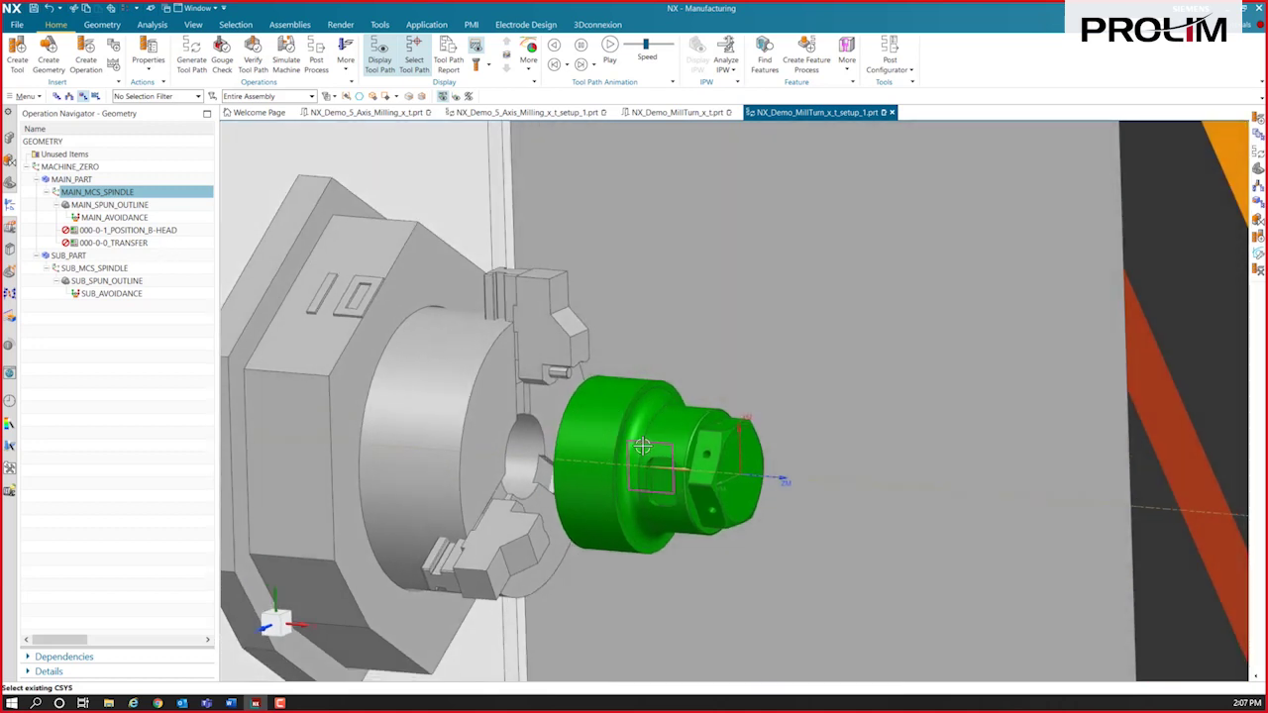
Open MAIN_SPUN_OUTLINE and examine the spun outline by temporarily hiding the main-spindle linked body, Linked Body (5).
{"action": "double_click", "coordinate": [101, 204]}
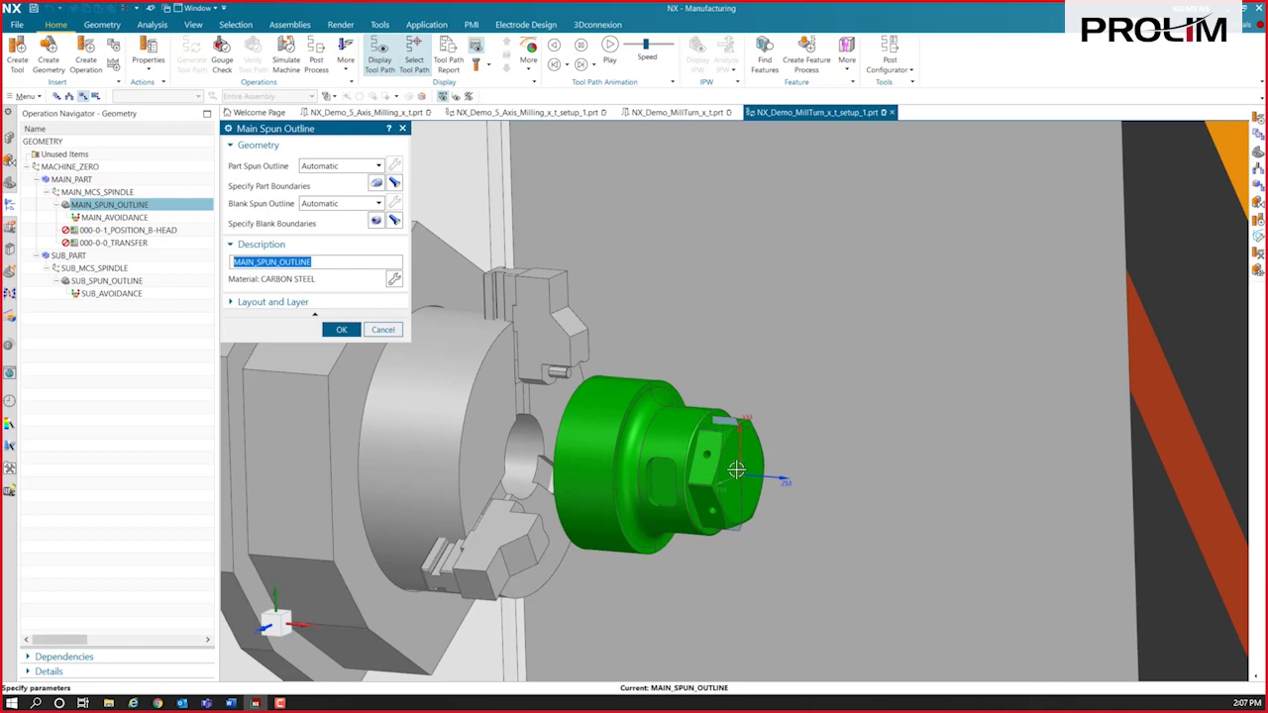
{"action": "middle_click_drag", "start_coordinate": [709, 428], "coordinate": [805, 479]}
{"action": "scroll", "coordinate": [805, 480], "scroll_direction": "up", "scroll_amount": 3}
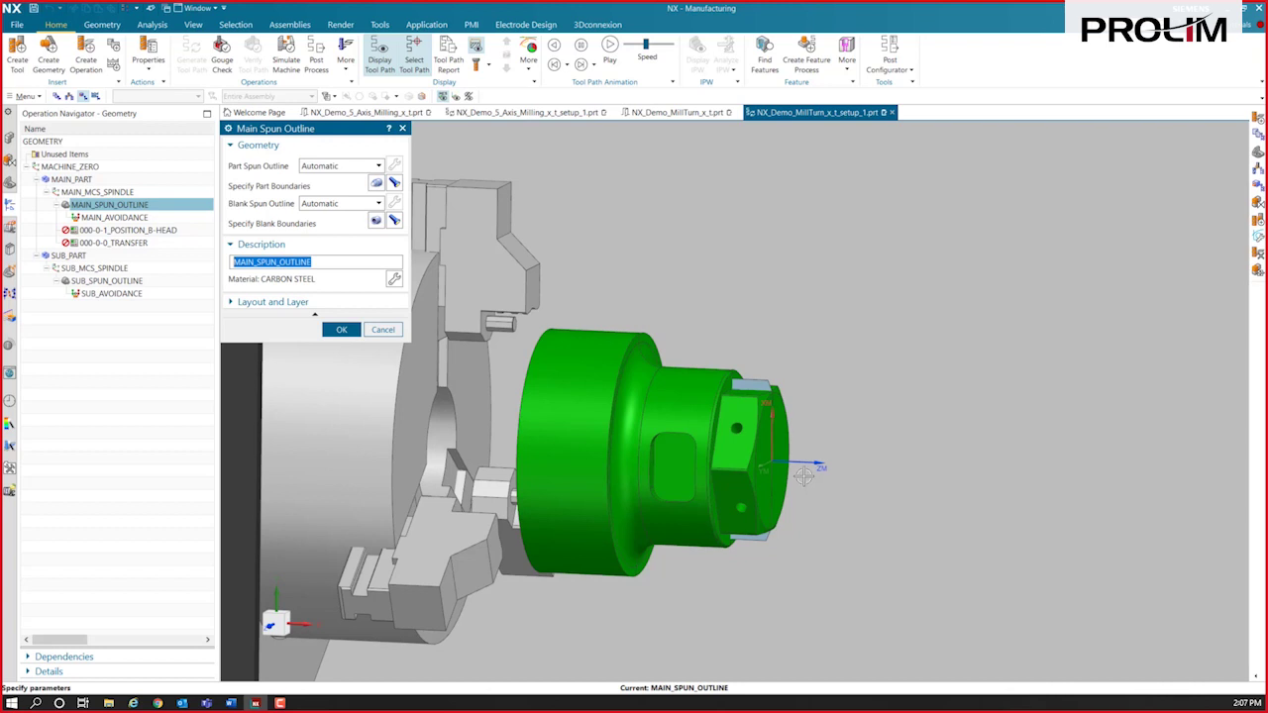
{"action": "left_click", "coordinate": [11, 185]}
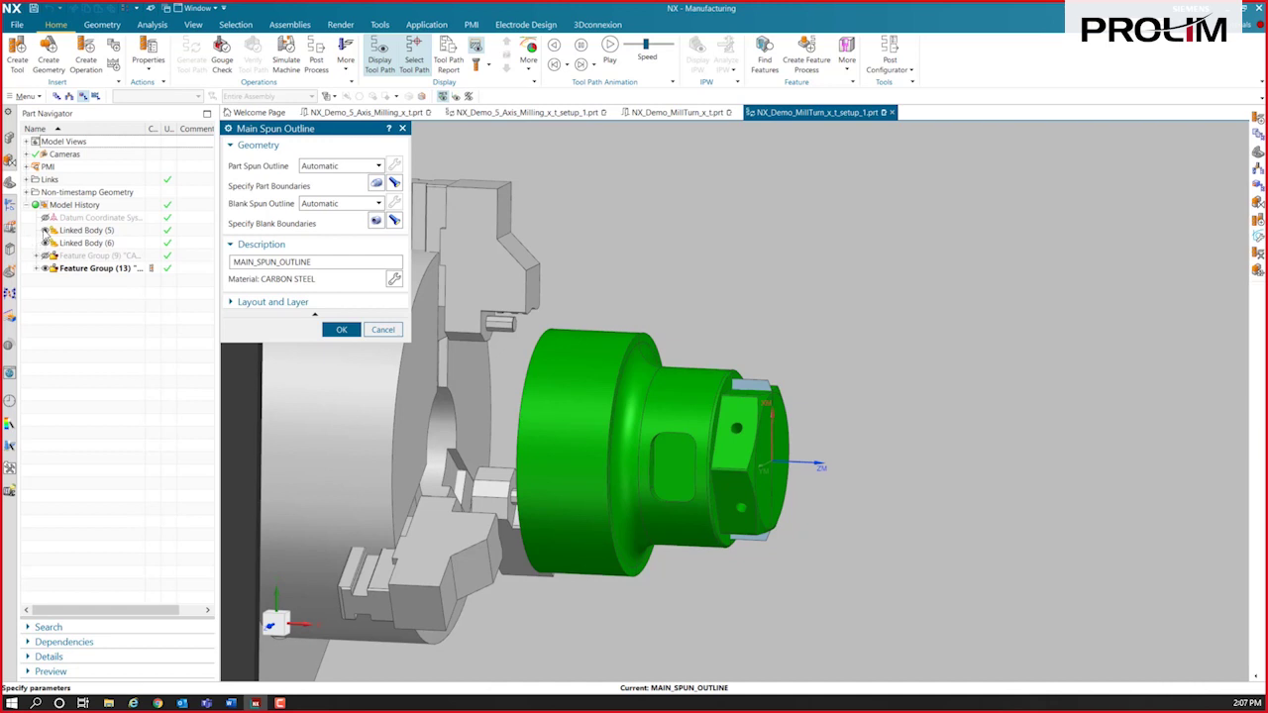
{"action": "left_click", "coordinate": [45, 230]}
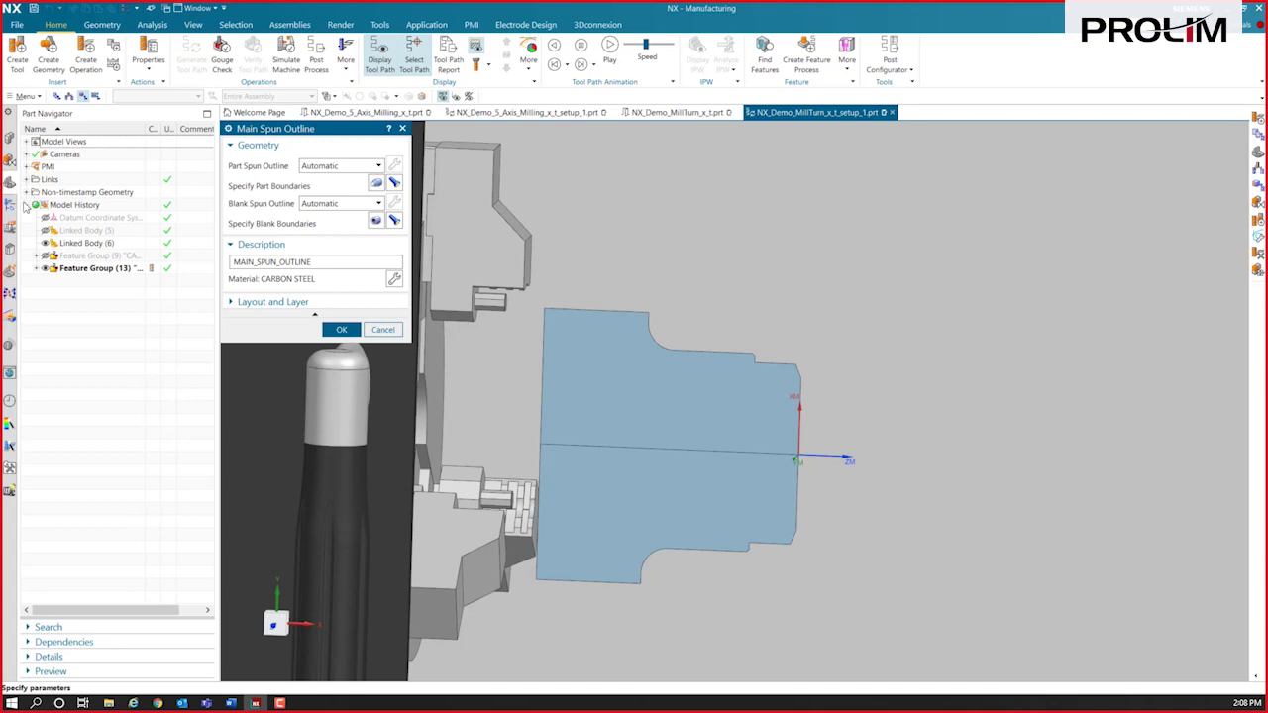
{"action": "left_click", "coordinate": [45, 230]}
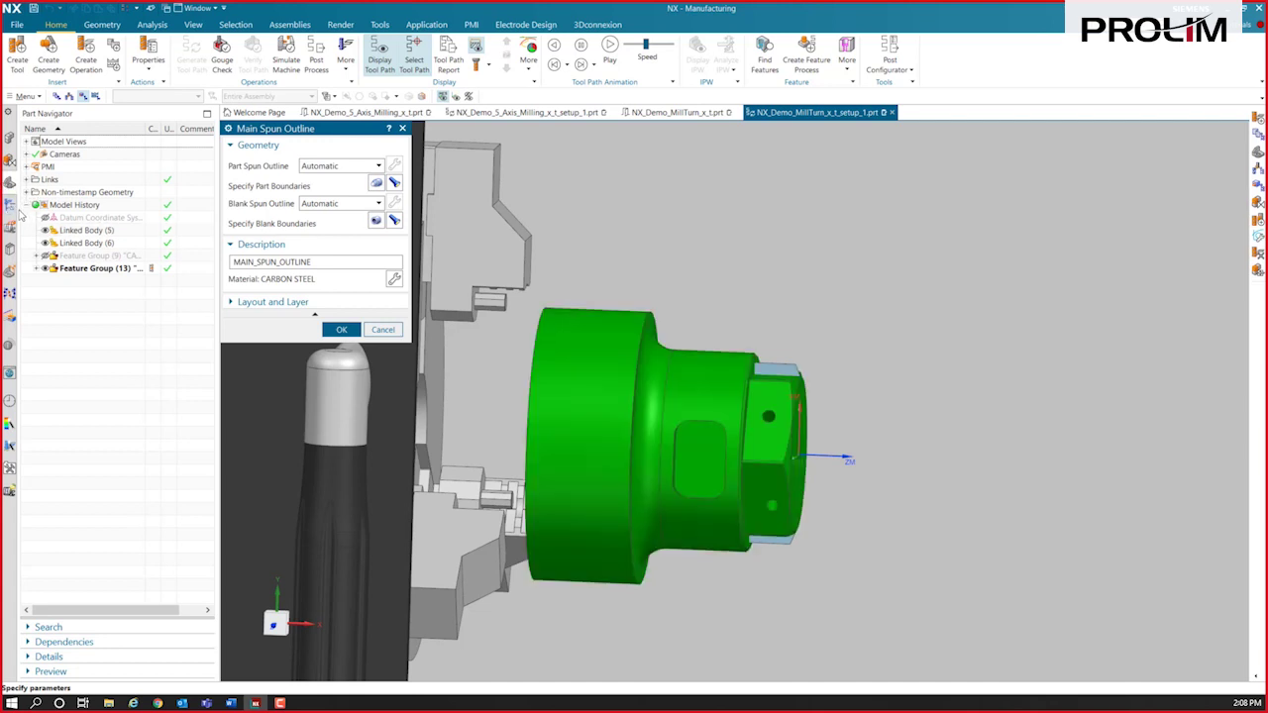
{"action": "left_click", "coordinate": [10, 206]}
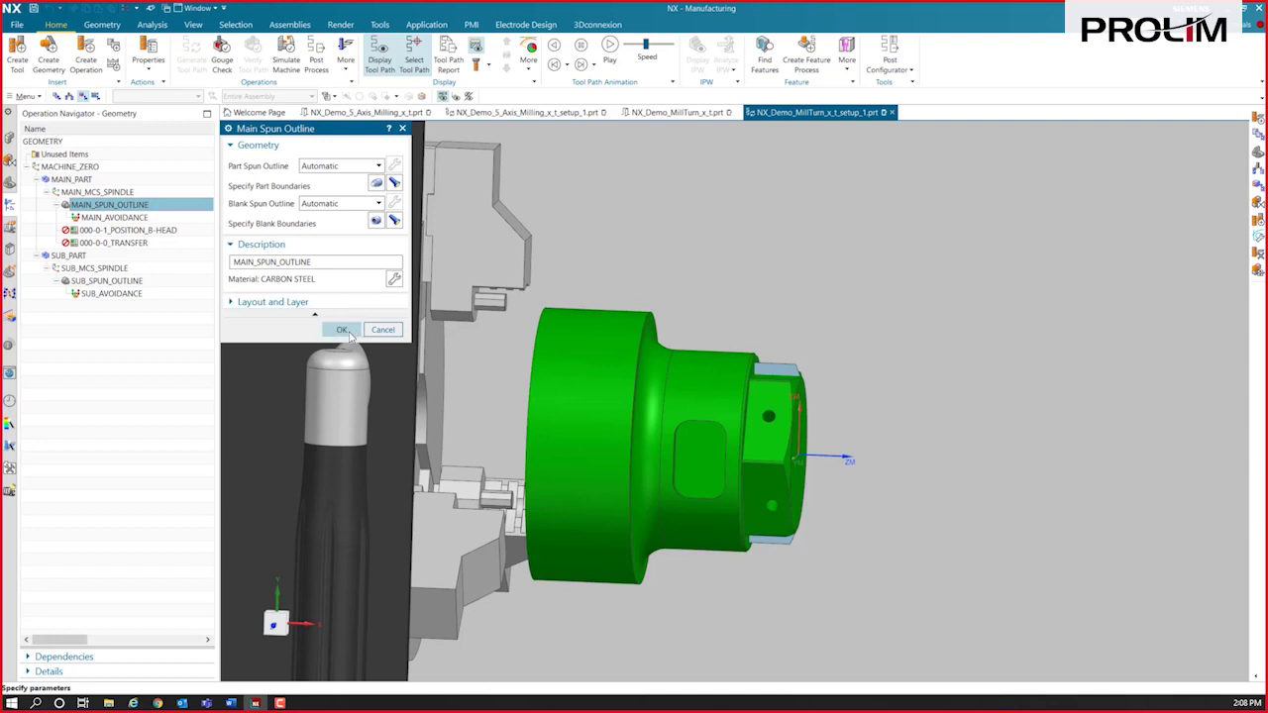
Display the part and blank boundaries of MAIN_SPUN_OUTLINE, and accept its automatic outline settings.
{"action": "key", "text": "Home"}
{"action": "left_click", "coordinate": [394, 185]}
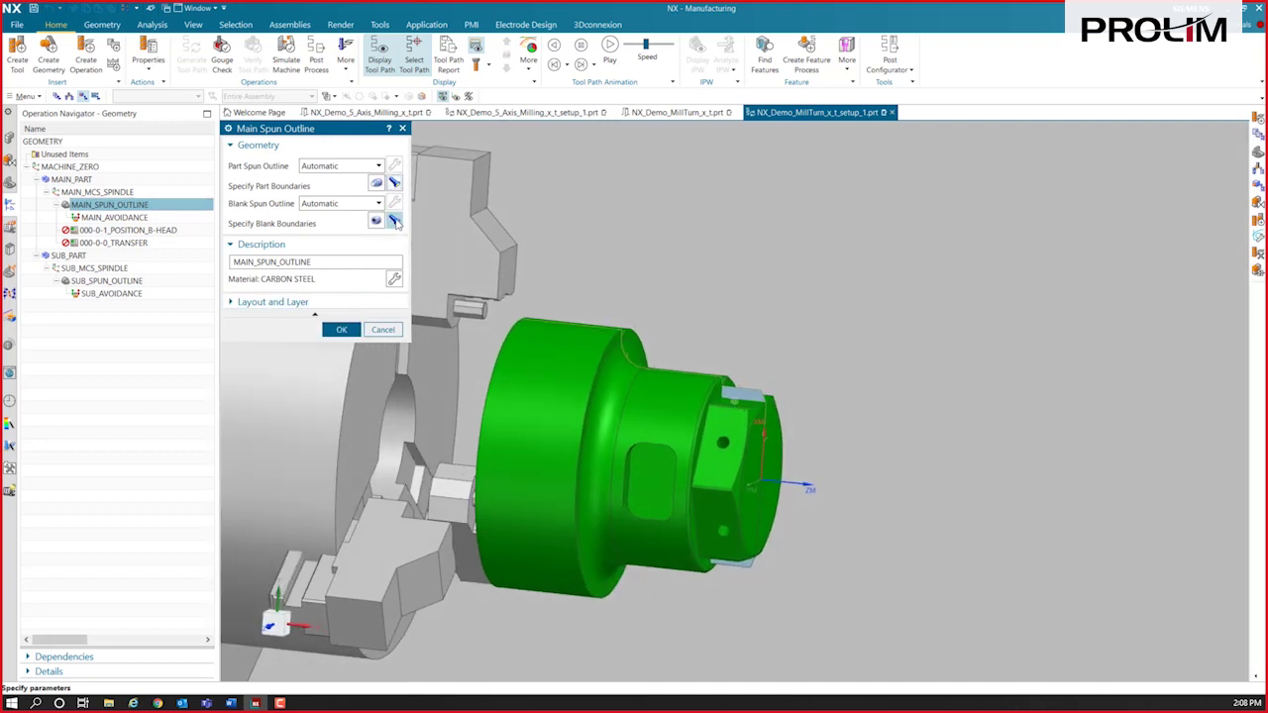
{"action": "left_click", "coordinate": [394, 220]}
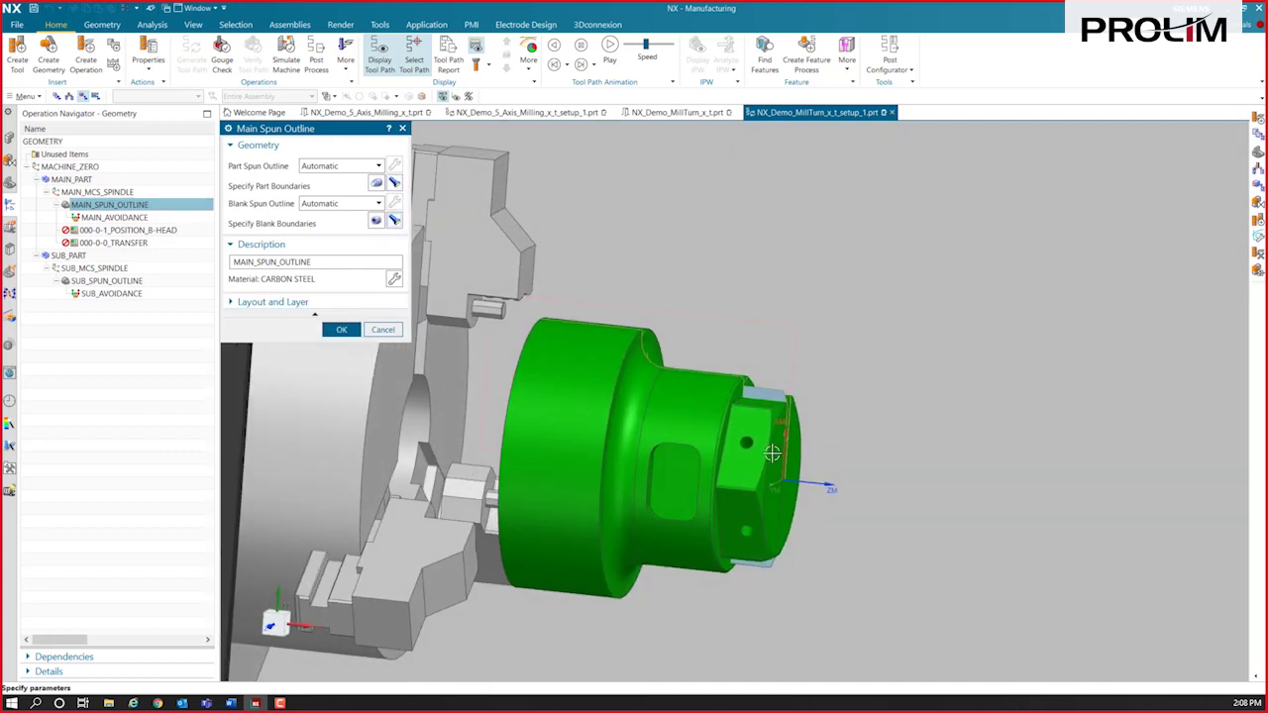
{"action": "left_click", "coordinate": [340, 329]}
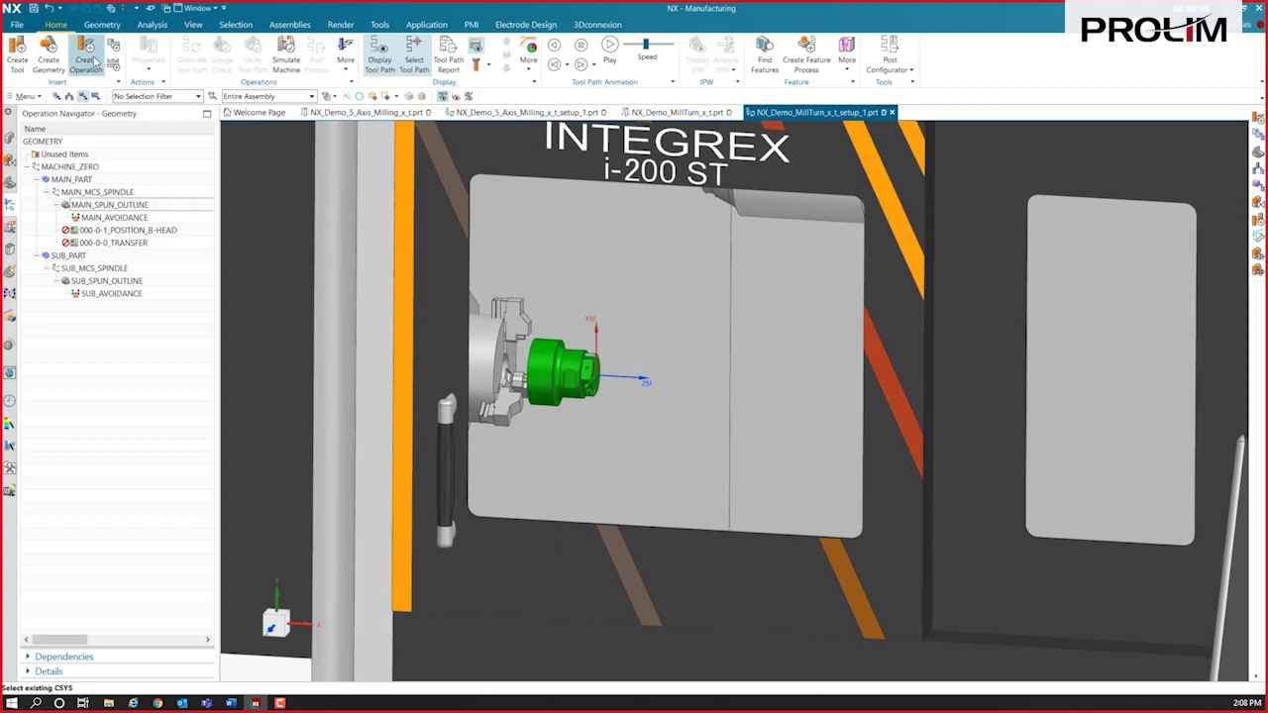
Start a turning operation of subtype Facing in the MAIN_SPINDLE program, using the CNMG_432_OD_NEUTRAL_TOOL tool.
{"action": "left_click", "coordinate": [86, 51]}
{"action": "left_click", "coordinate": [56, 96]}
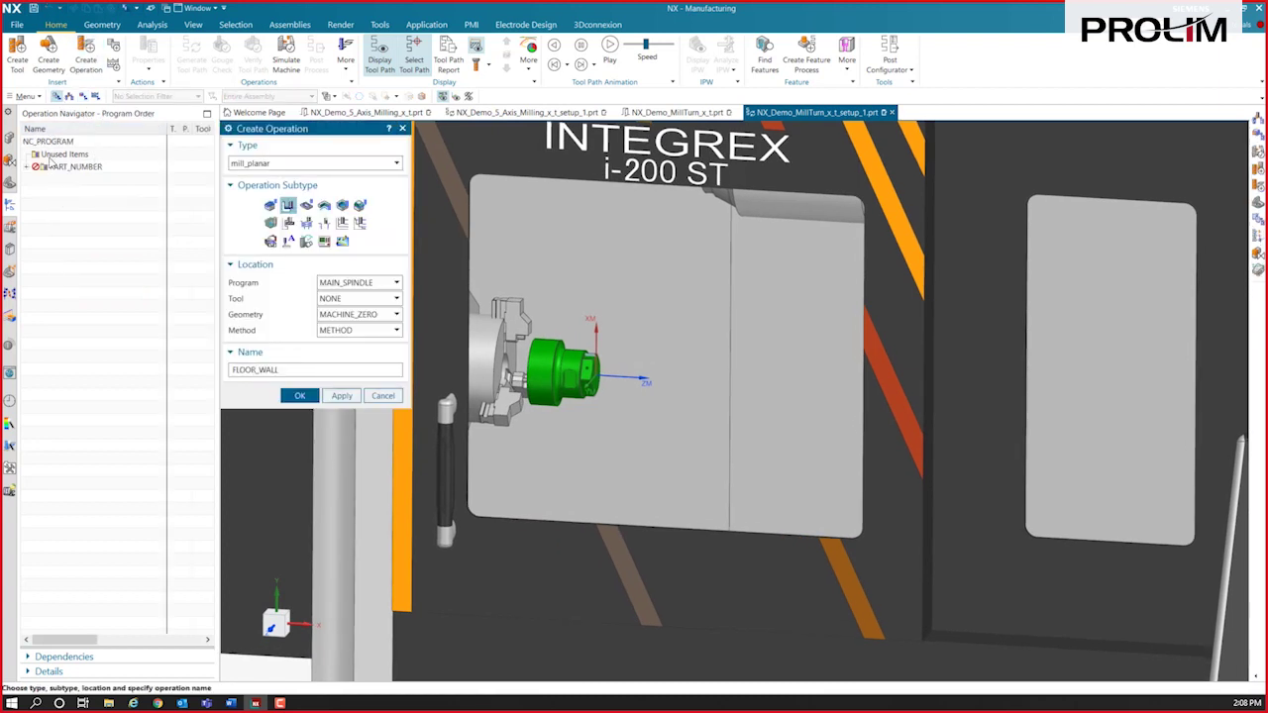
{"action": "left_click", "coordinate": [29, 166]}
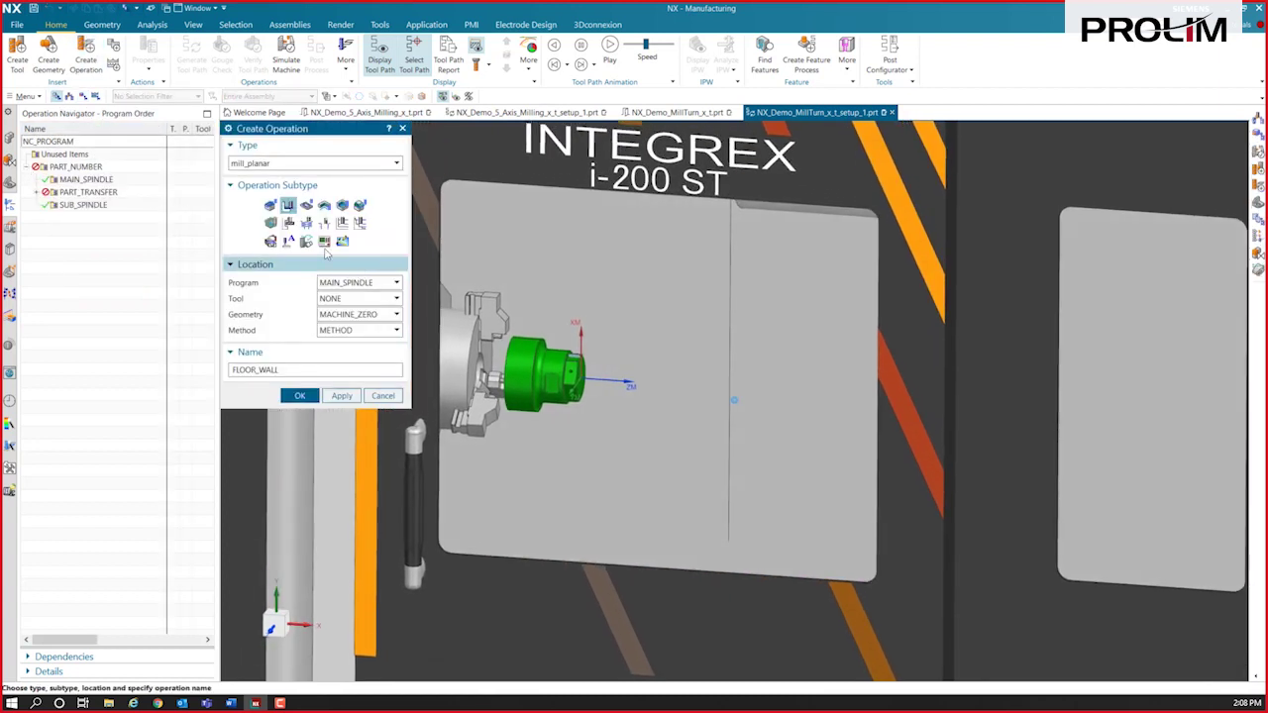
{"action": "left_click", "coordinate": [287, 164]}
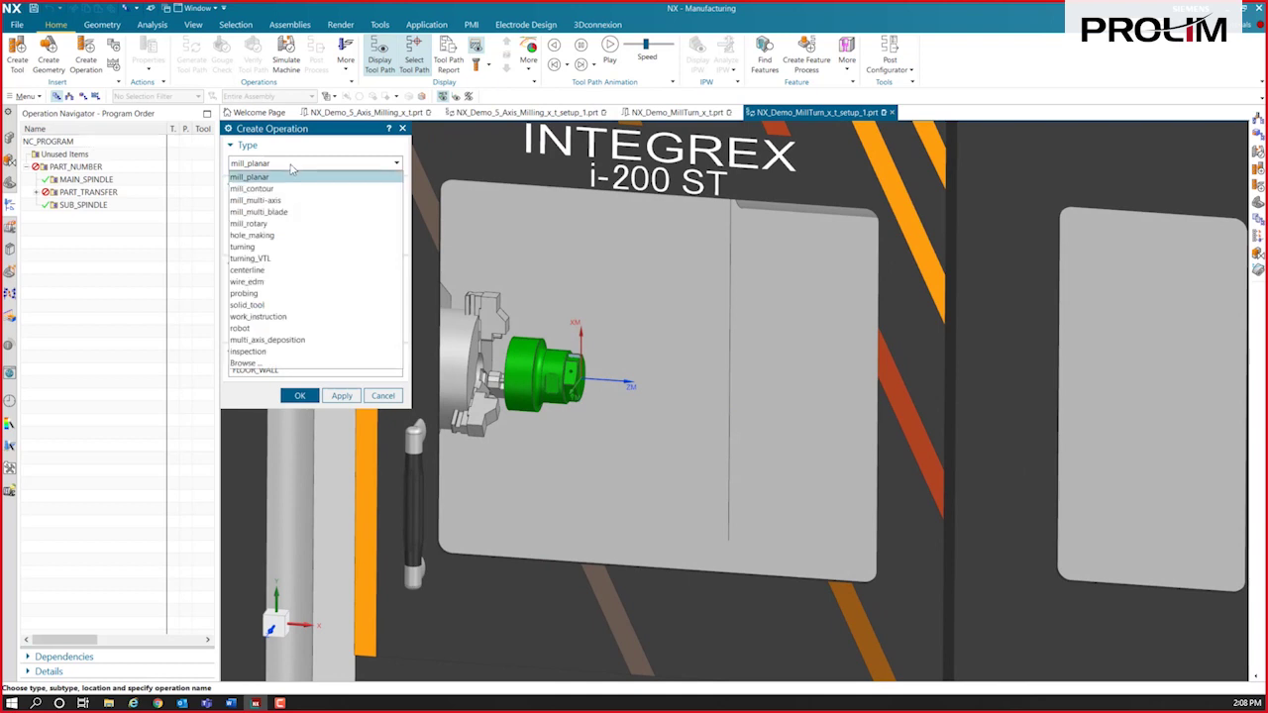
{"action": "left_click", "coordinate": [272, 247]}
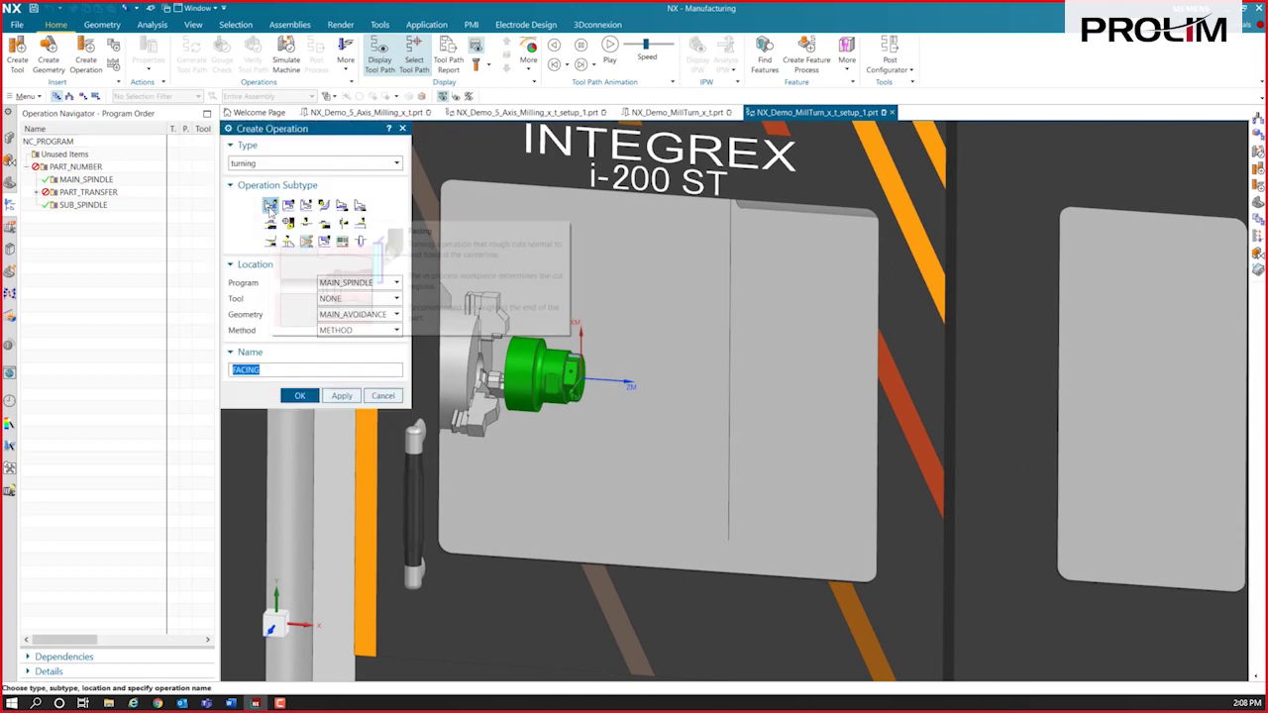
{"action": "left_click", "coordinate": [354, 299]}
{"action": "scroll", "coordinate": [381, 397], "scroll_direction": "down", "scroll_amount": 5}
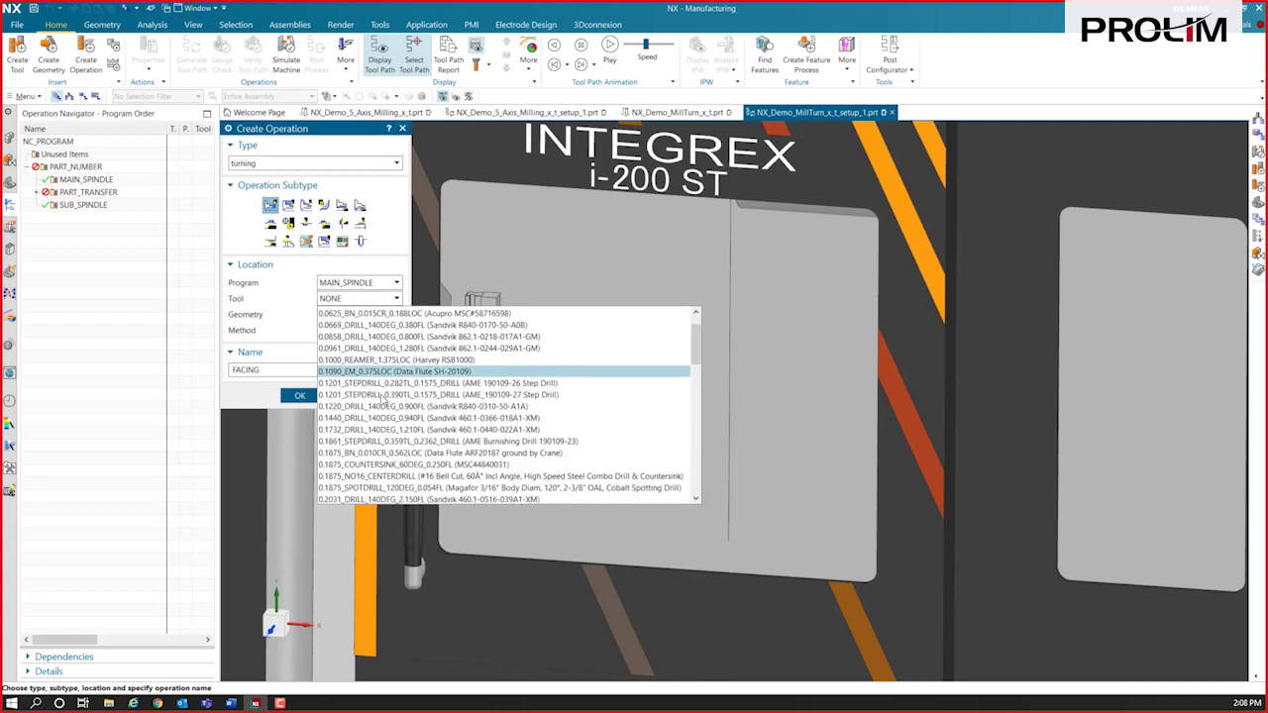
{"action": "scroll", "coordinate": [383, 396], "scroll_direction": "down", "scroll_amount": 8}
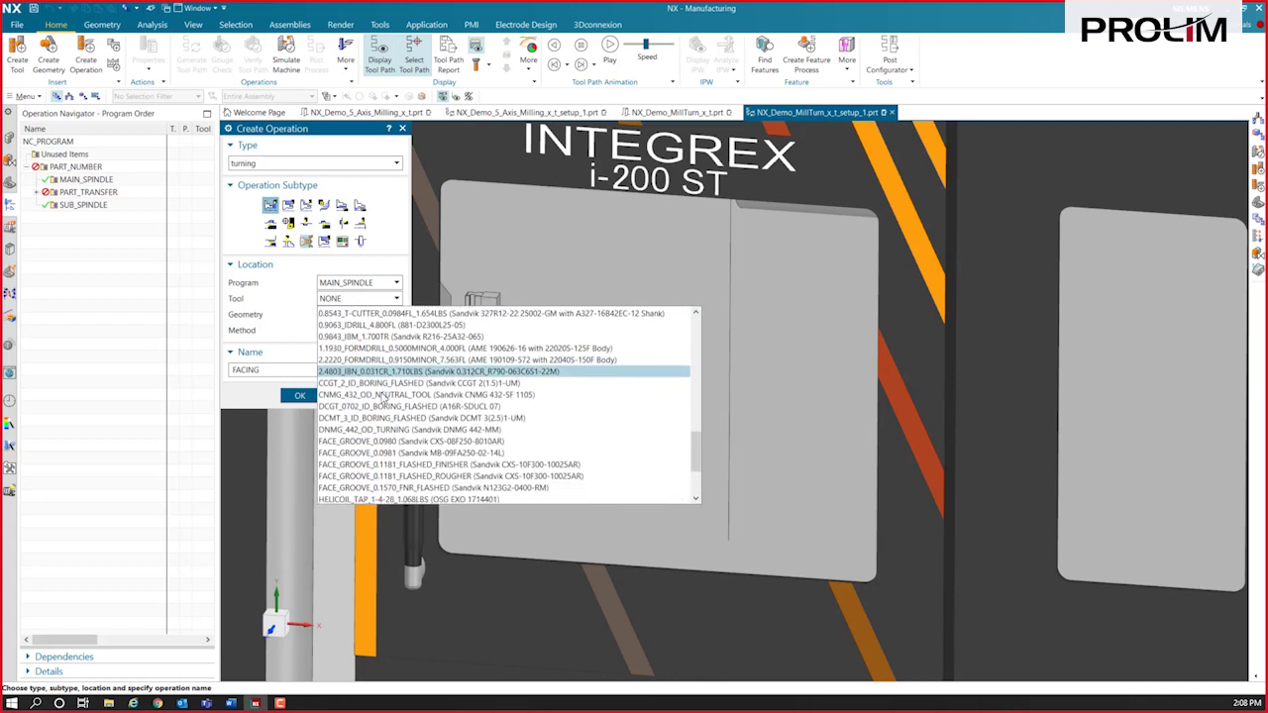
{"action": "left_click", "coordinate": [385, 382]}
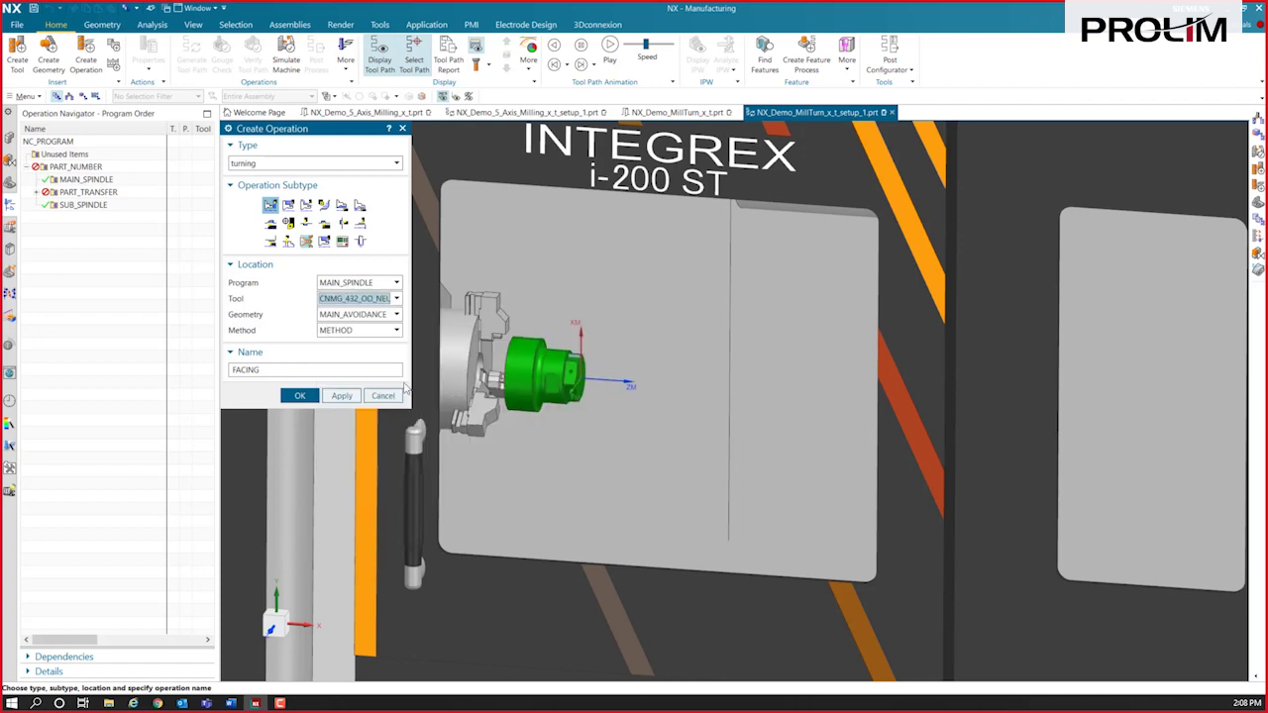
Assign the MAIN_AVOIDANCE geometry and LATHE_ROUGH method to the facing operation, and create it.
{"action": "middle_click_drag", "start_coordinate": [580, 340], "coordinate": [771, 593]}
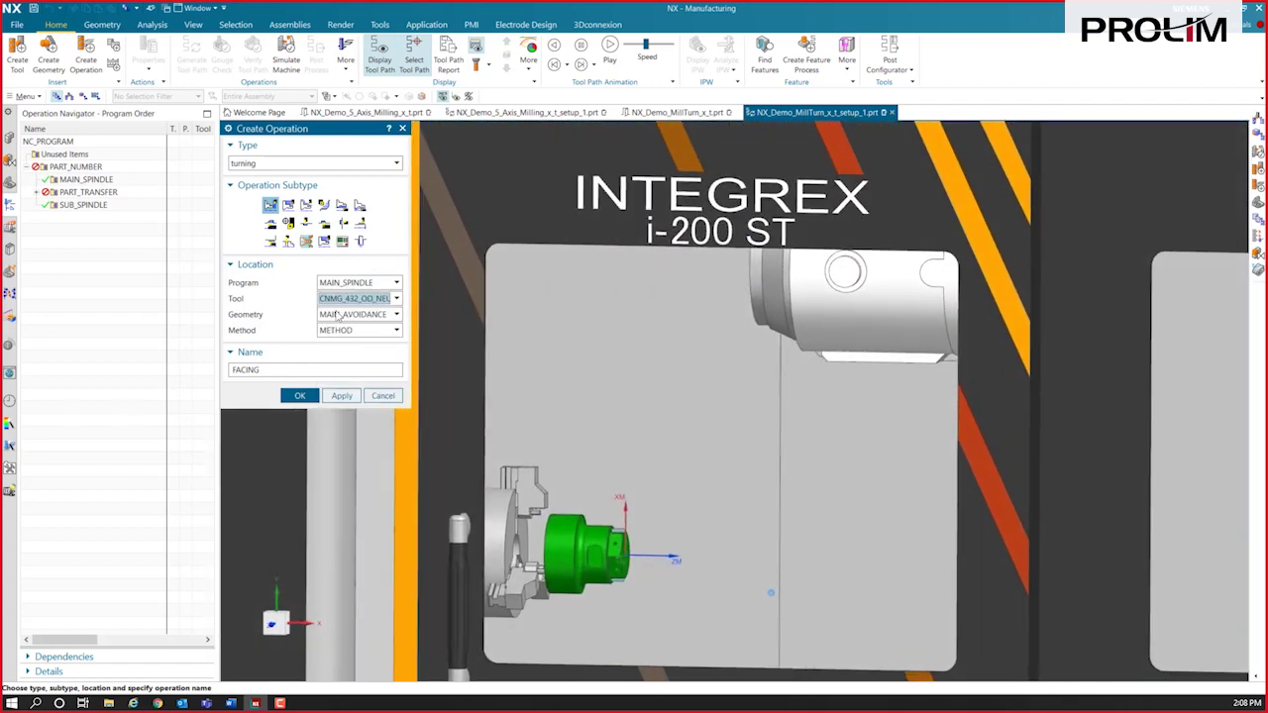
{"action": "left_click", "coordinate": [375, 315]}
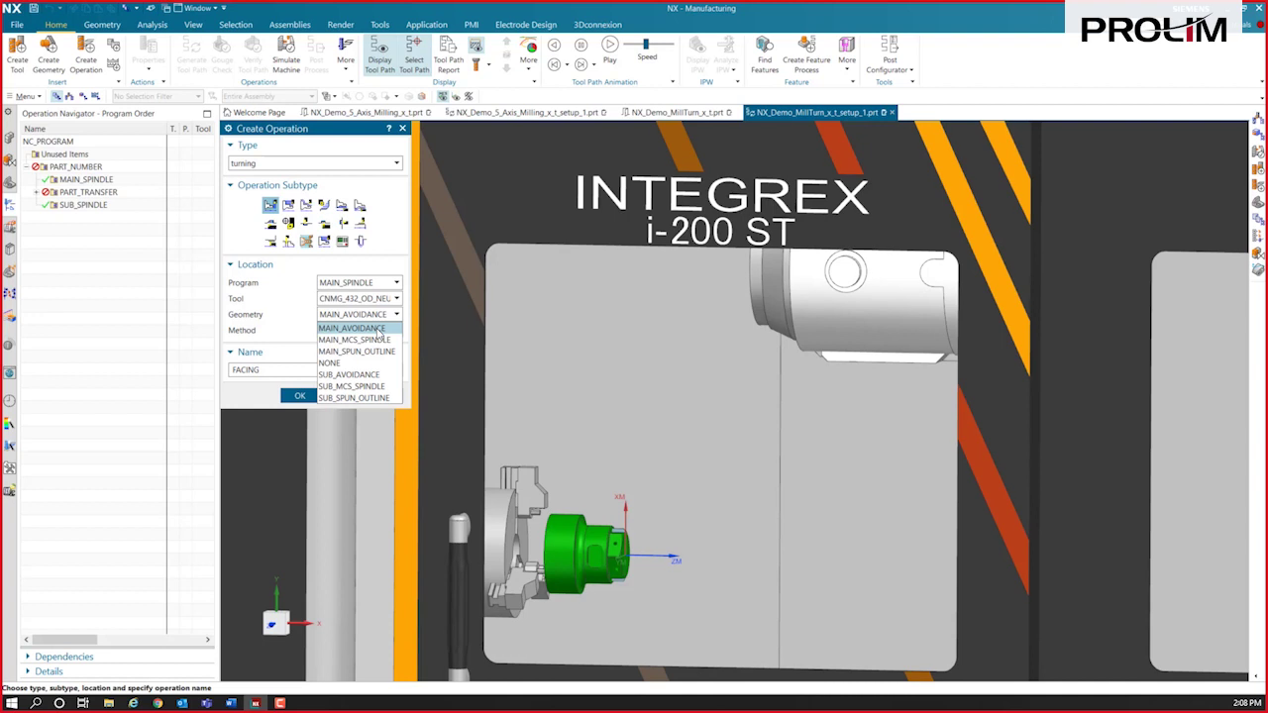
{"action": "left_click", "coordinate": [379, 330]}
{"action": "left_click", "coordinate": [376, 329]}
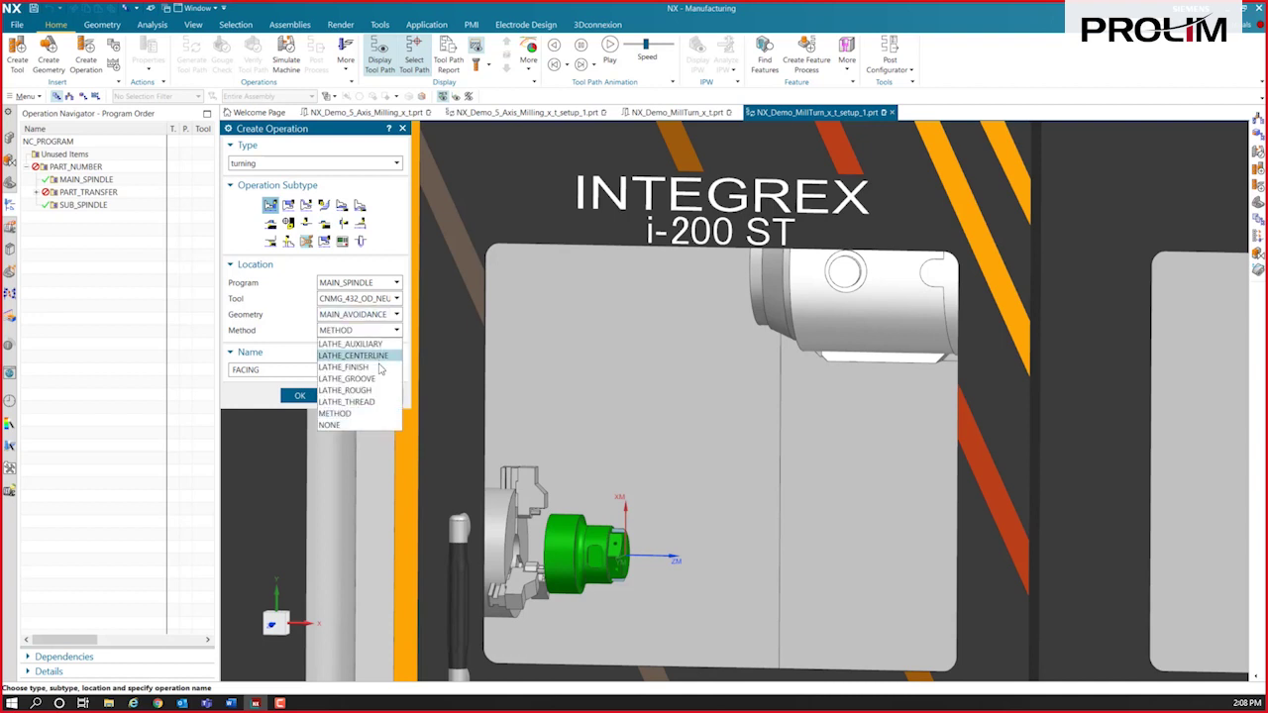
{"action": "left_click", "coordinate": [372, 390]}
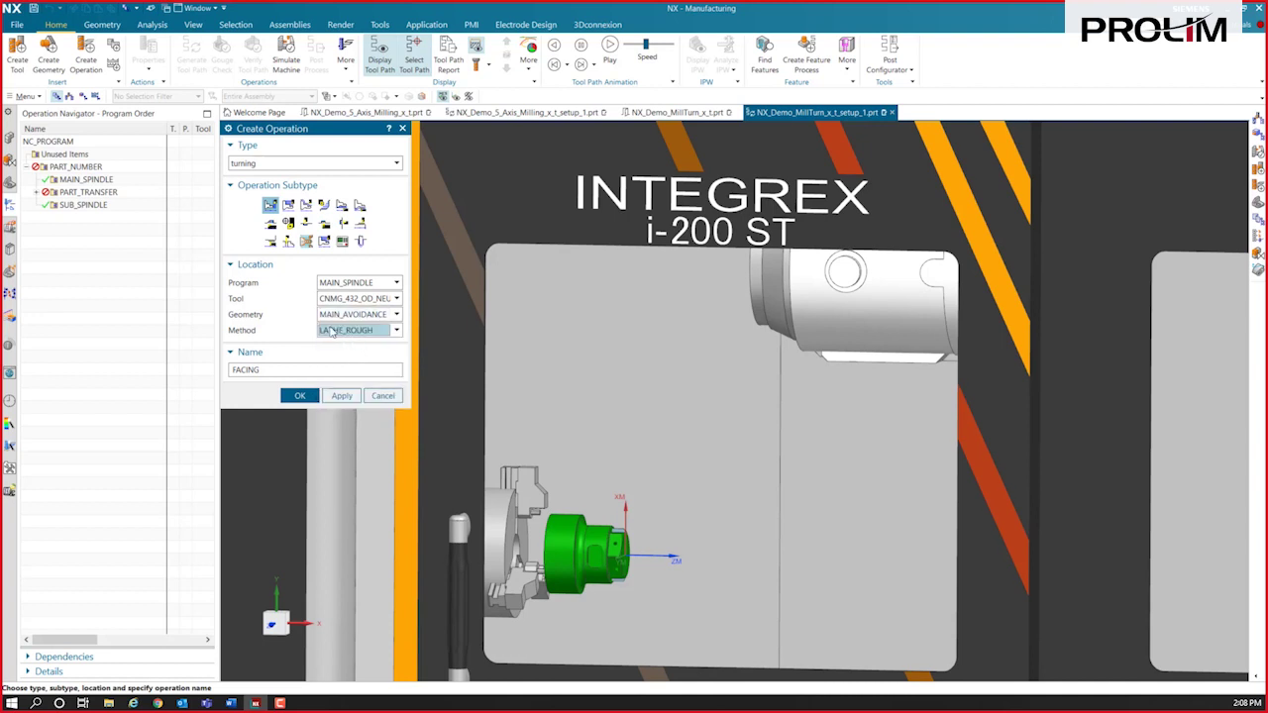
{"action": "left_click", "coordinate": [299, 395]}
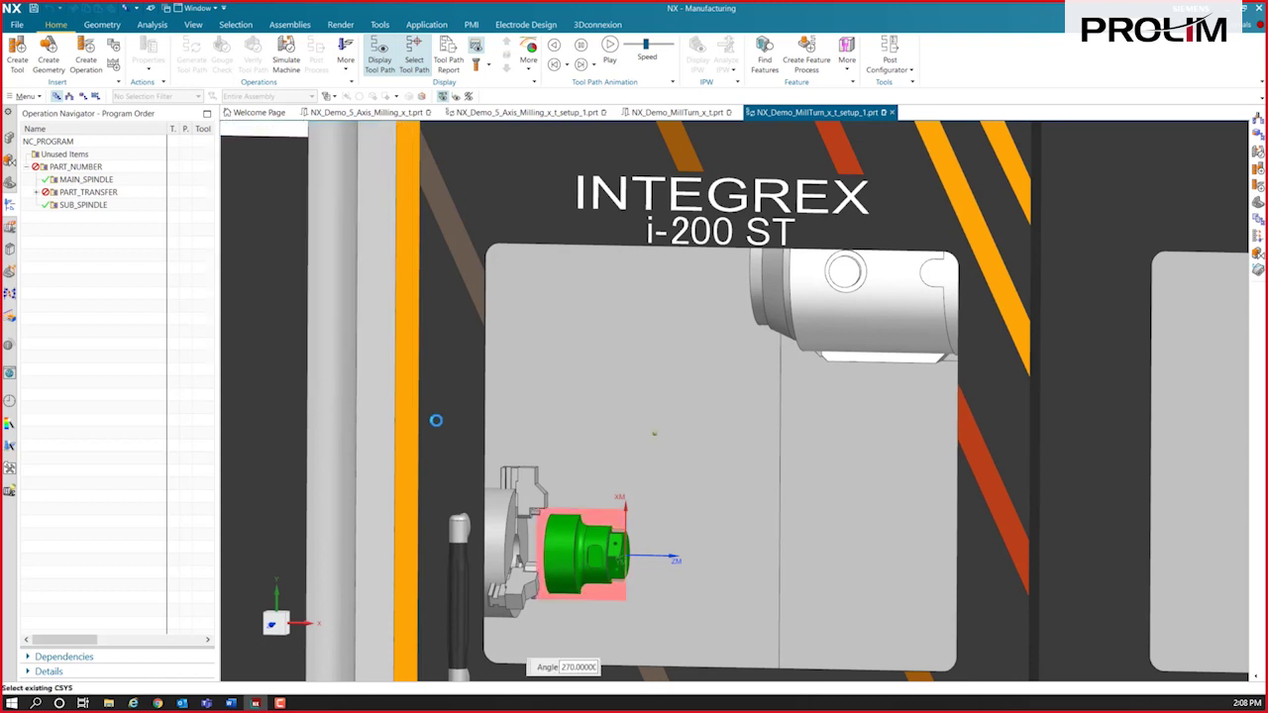
Generate the FACING tool path, check the cuts across the blank's front face, and accept the operation.
{"action": "left_click", "coordinate": [384, 495]}
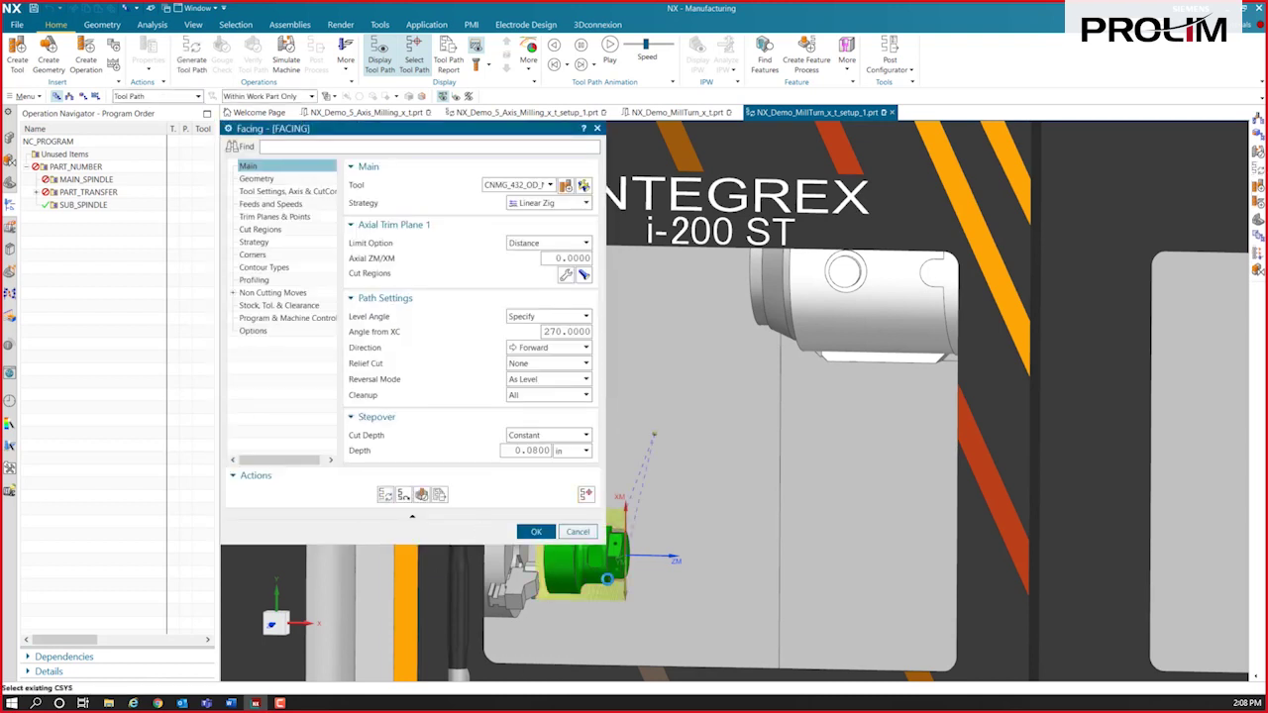
{"action": "scroll", "coordinate": [621, 539], "scroll_direction": "up", "scroll_amount": 9}
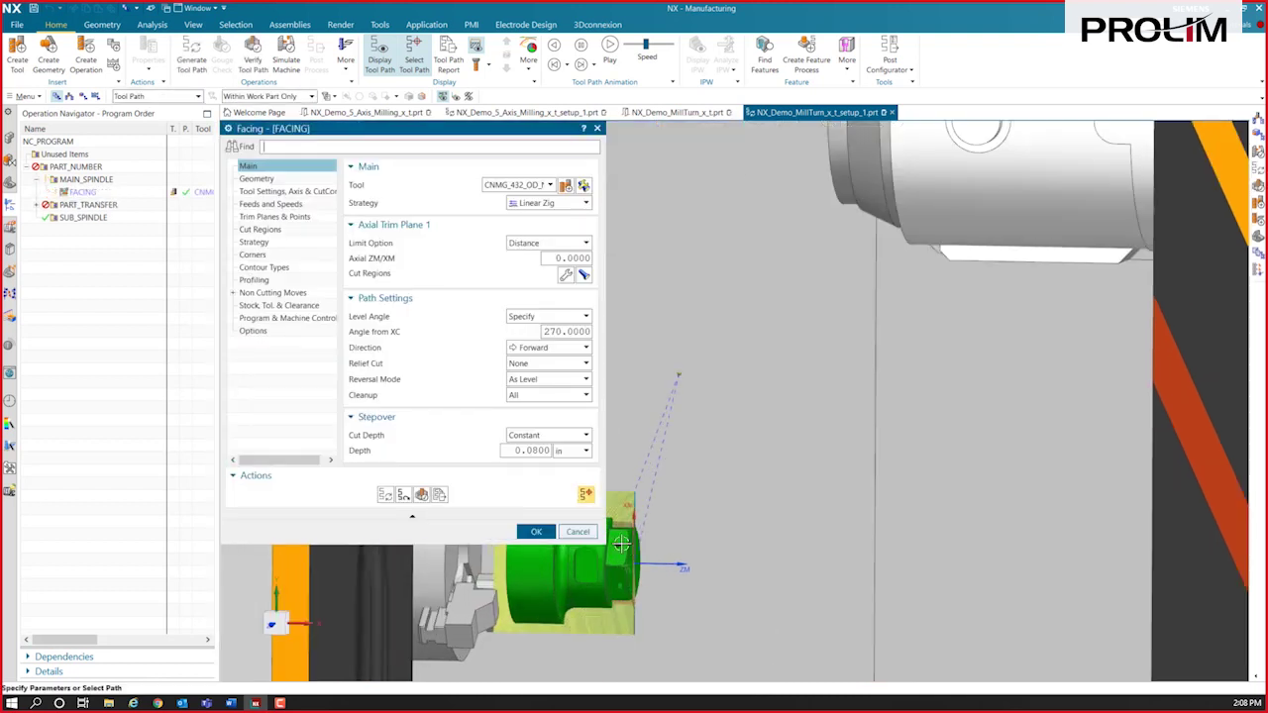
{"action": "middle_click_drag", "start_coordinate": [608, 402], "coordinate": [685, 416], "text": "shift"}
{"action": "scroll", "coordinate": [685, 418], "scroll_direction": "up", "scroll_amount": 3}
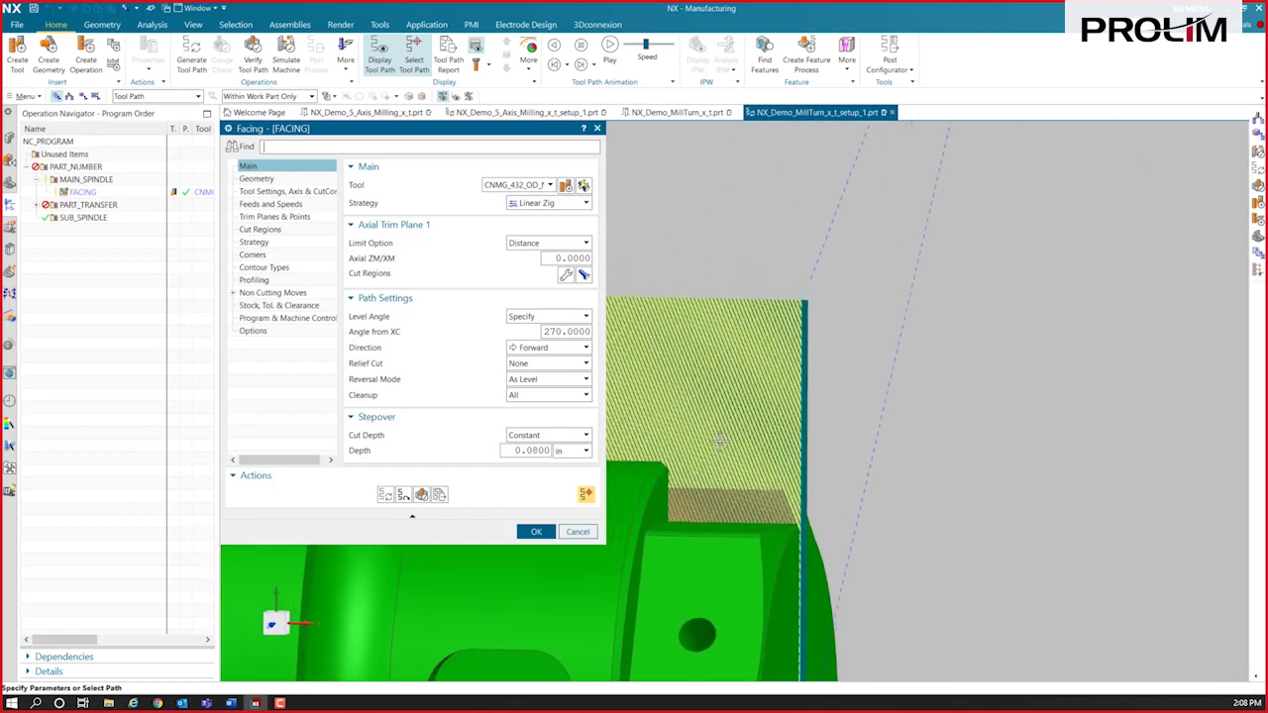
{"action": "scroll", "coordinate": [738, 436], "scroll_direction": "down", "scroll_amount": 3}
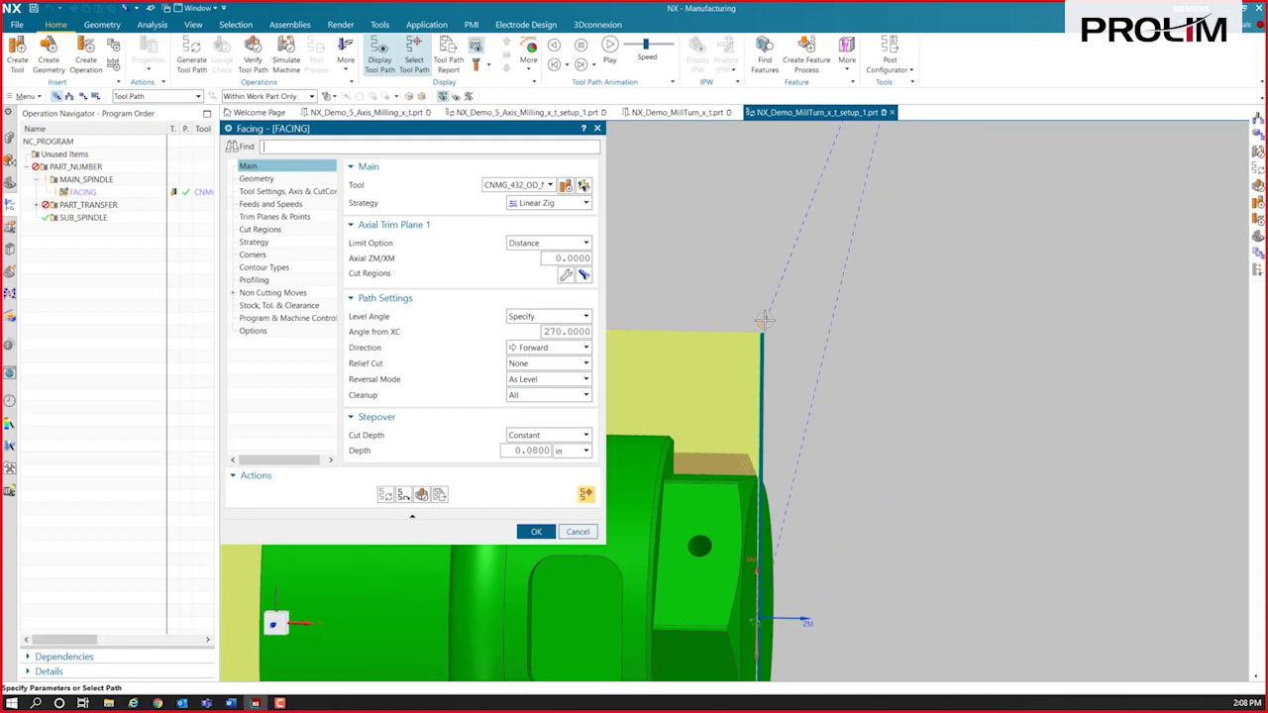
{"action": "scroll", "coordinate": [562, 540], "scroll_direction": "down", "scroll_amount": 5}
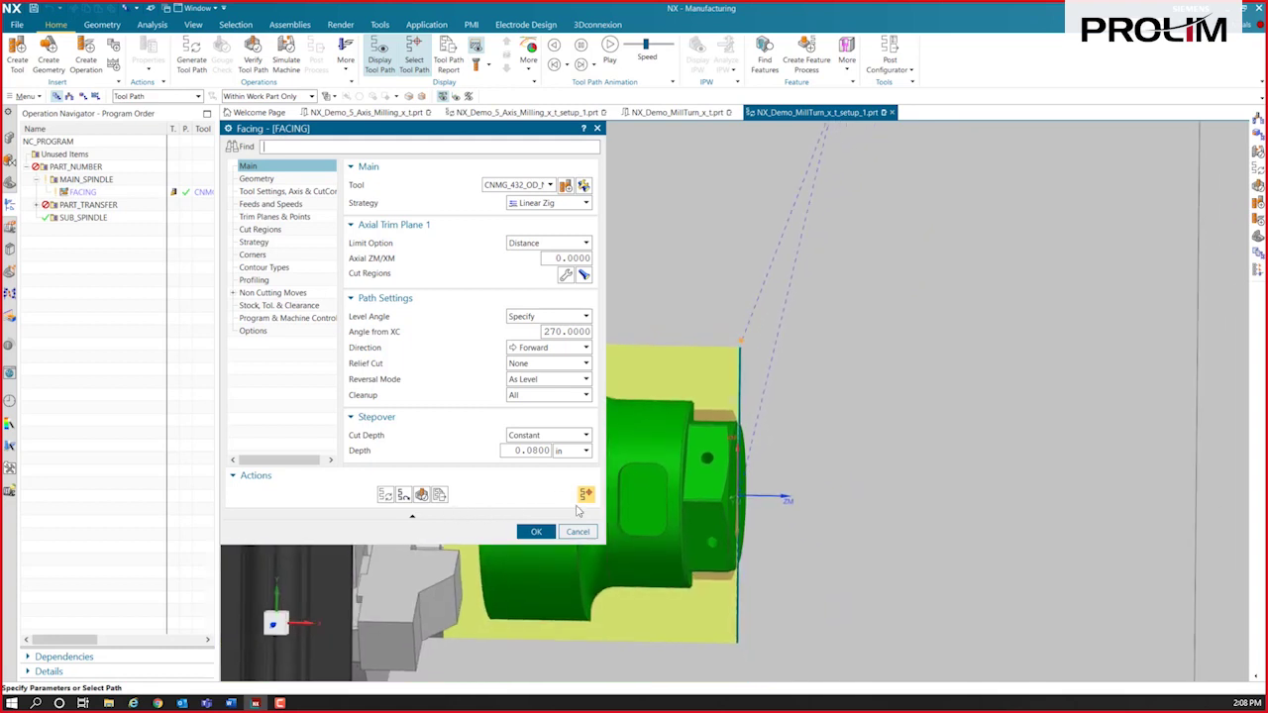
{"action": "left_click", "coordinate": [539, 534]}
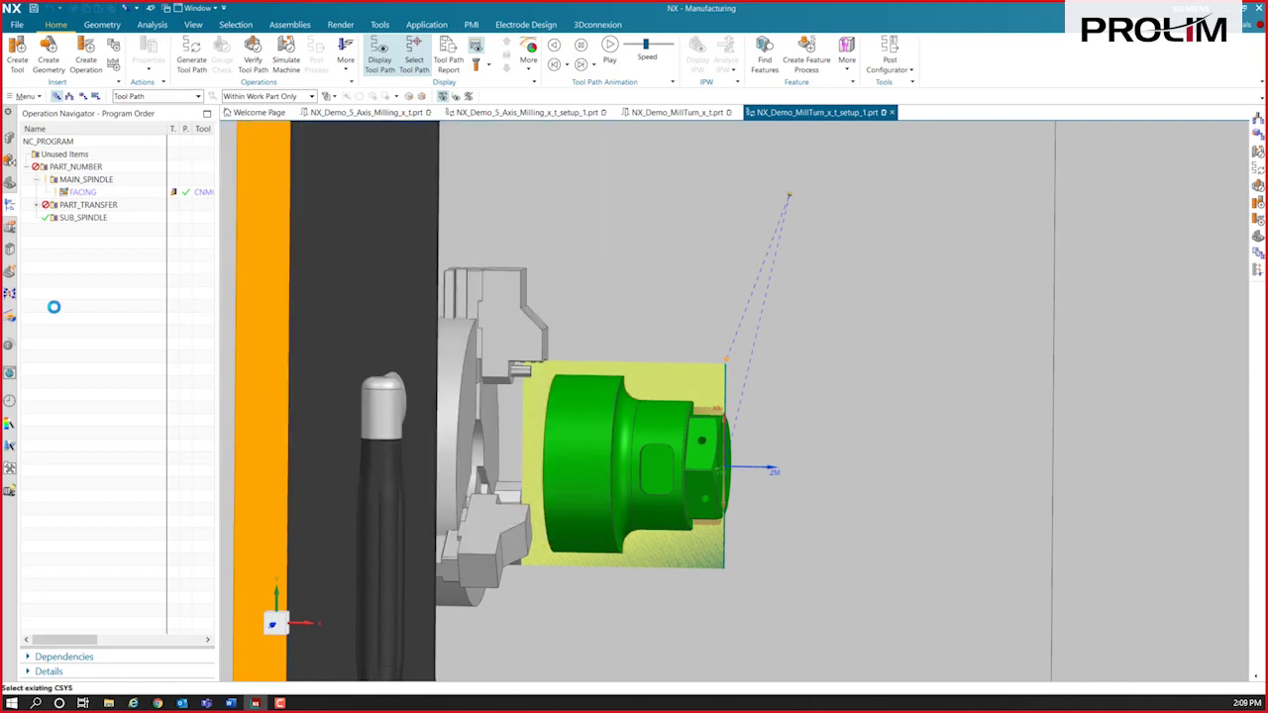
Create a Rough Turn OD operation after FACING, with the CNMG 432 tool, MAIN_AVOIDANCE geometry and LATHE_ROUGH method.
{"action": "left_click", "coordinate": [80, 191]}
{"action": "left_click", "coordinate": [86, 54]}
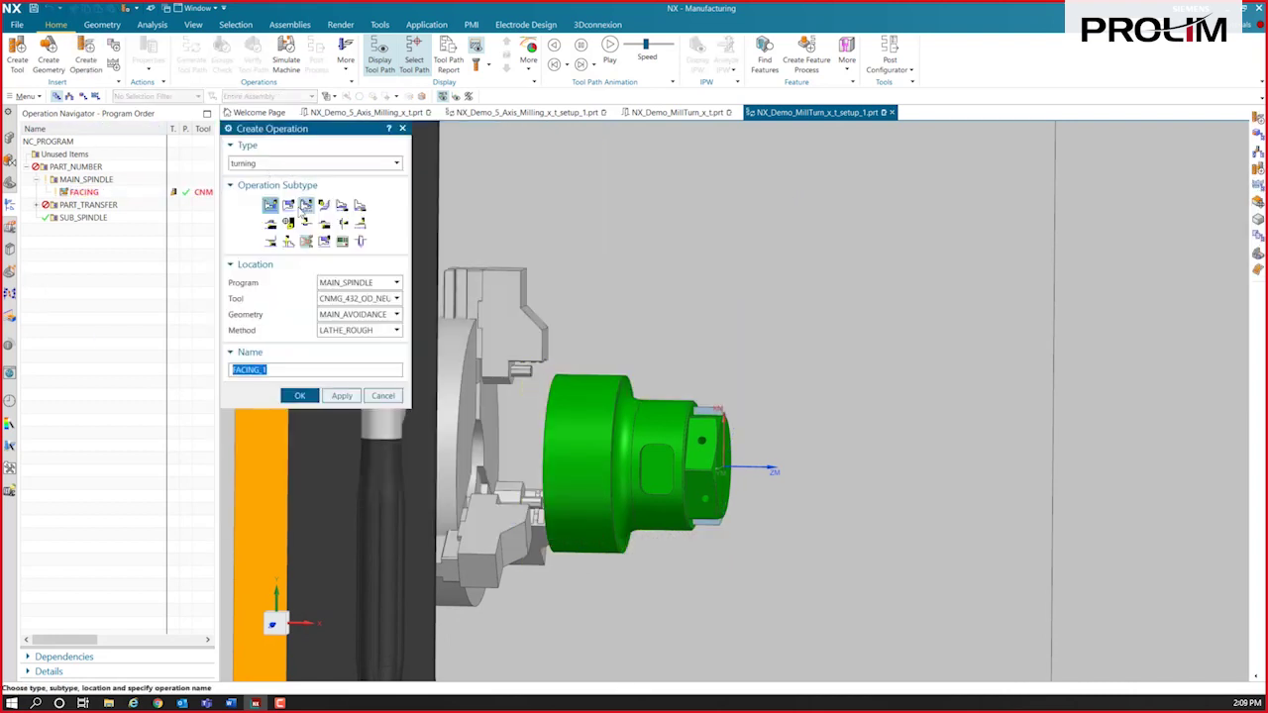
{"action": "left_click", "coordinate": [288, 205]}
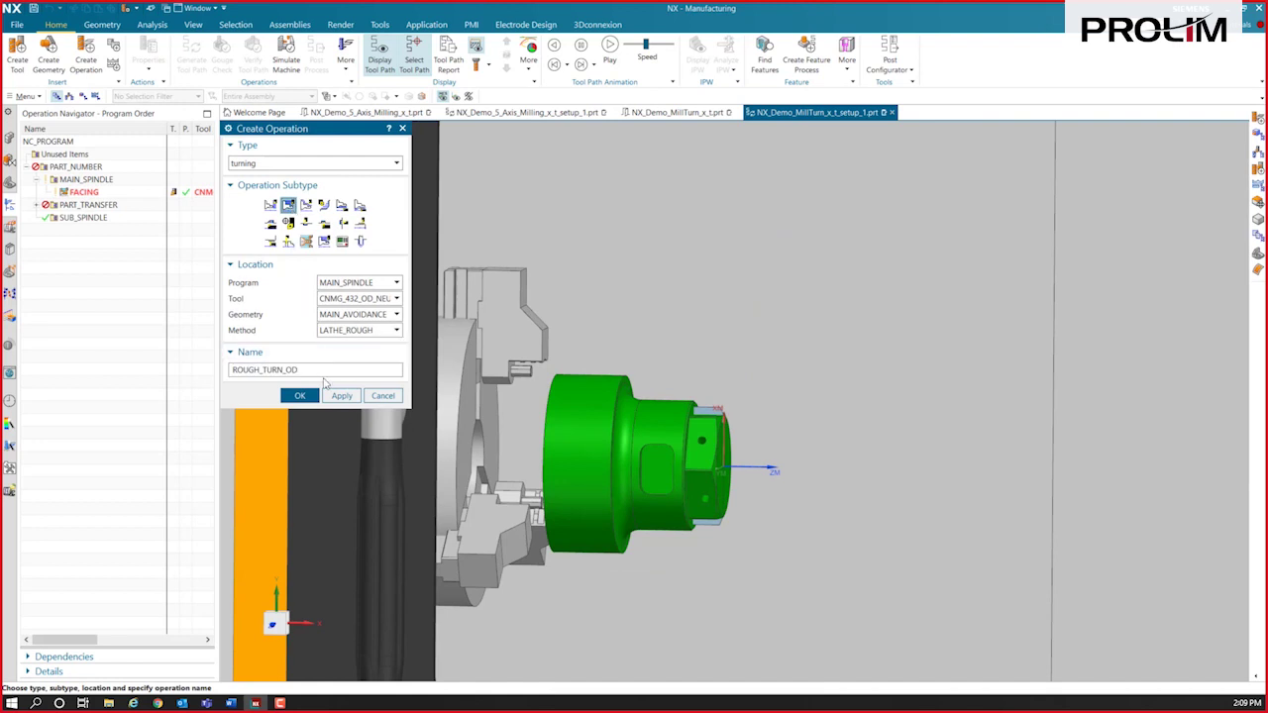
{"action": "left_click", "coordinate": [300, 395]}
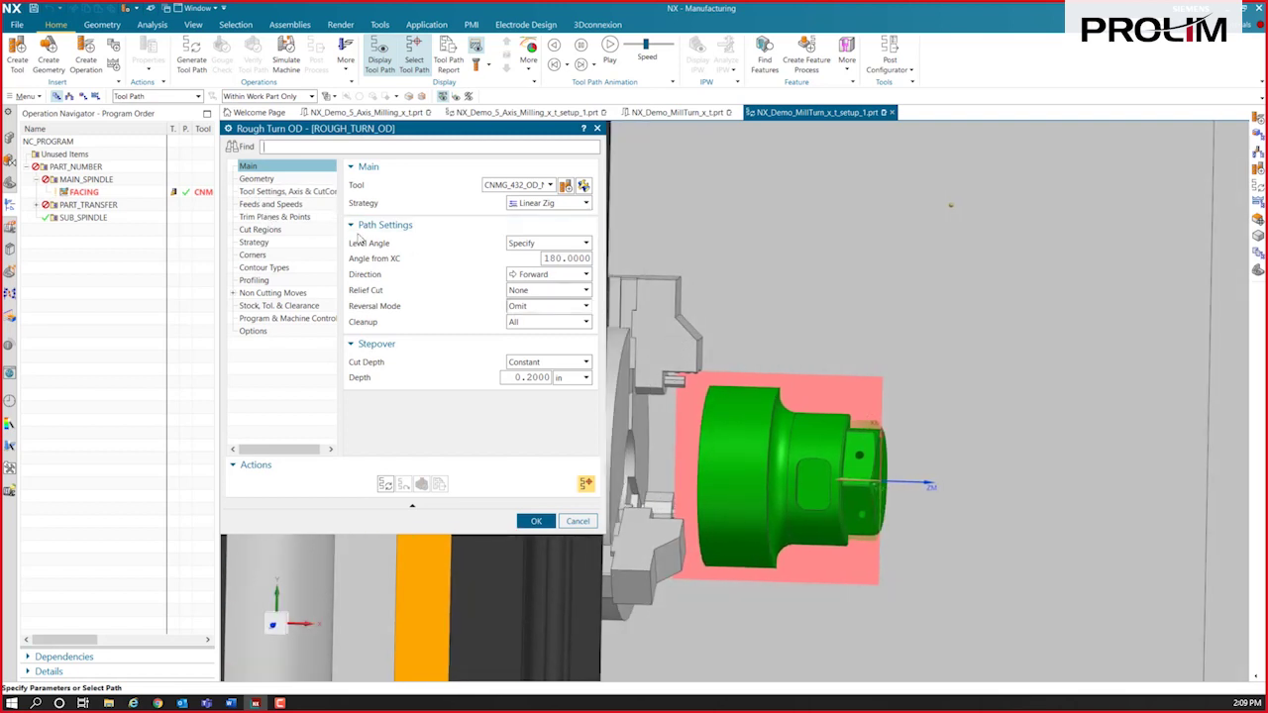
Limit the roughing with Axial Trim Plane 1 at a point on the blank's outer edge near the chuck, and generate the tool path.
{"action": "left_click", "coordinate": [265, 217]}
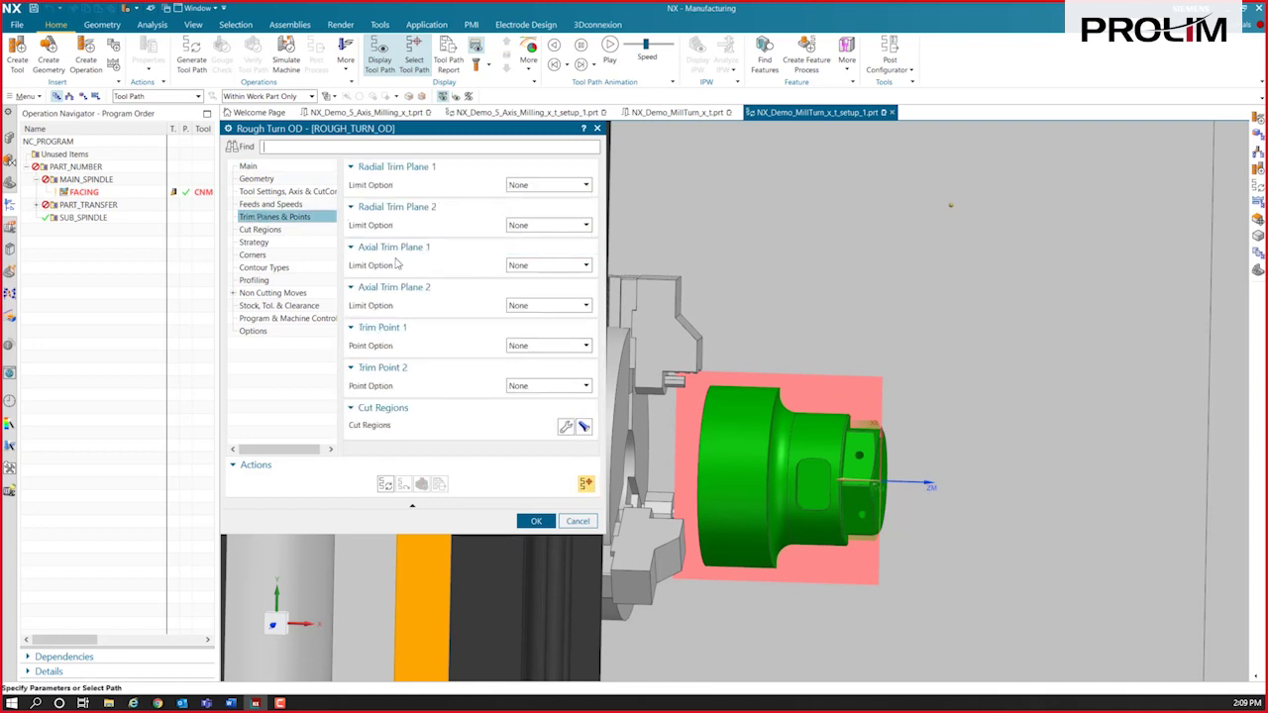
{"action": "left_click", "coordinate": [530, 269]}
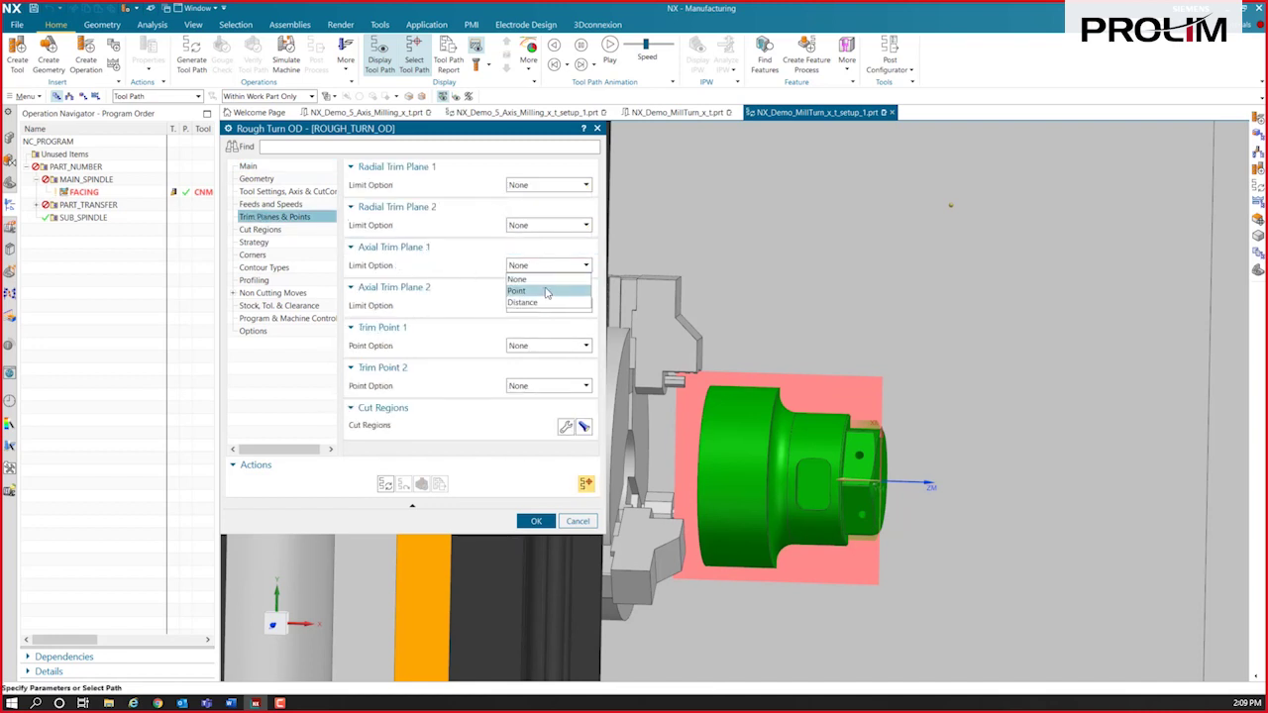
{"action": "left_click", "coordinate": [545, 292]}
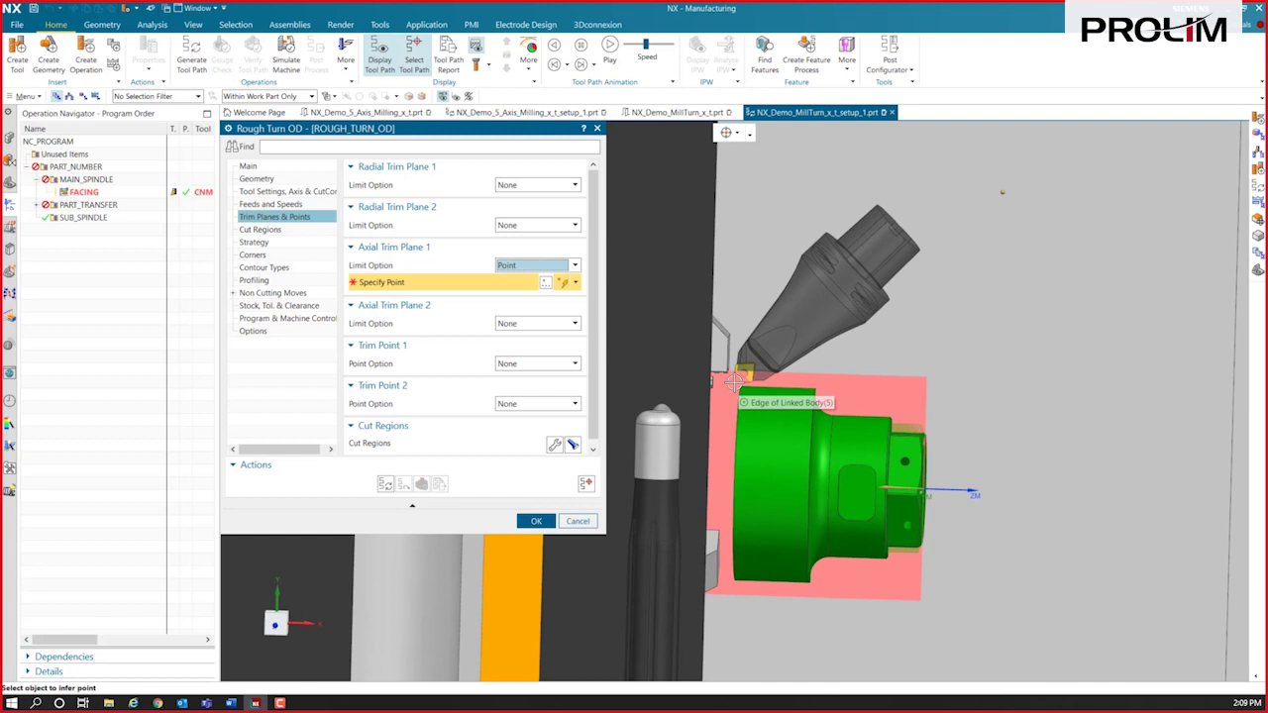
{"action": "left_click", "coordinate": [733, 380]}
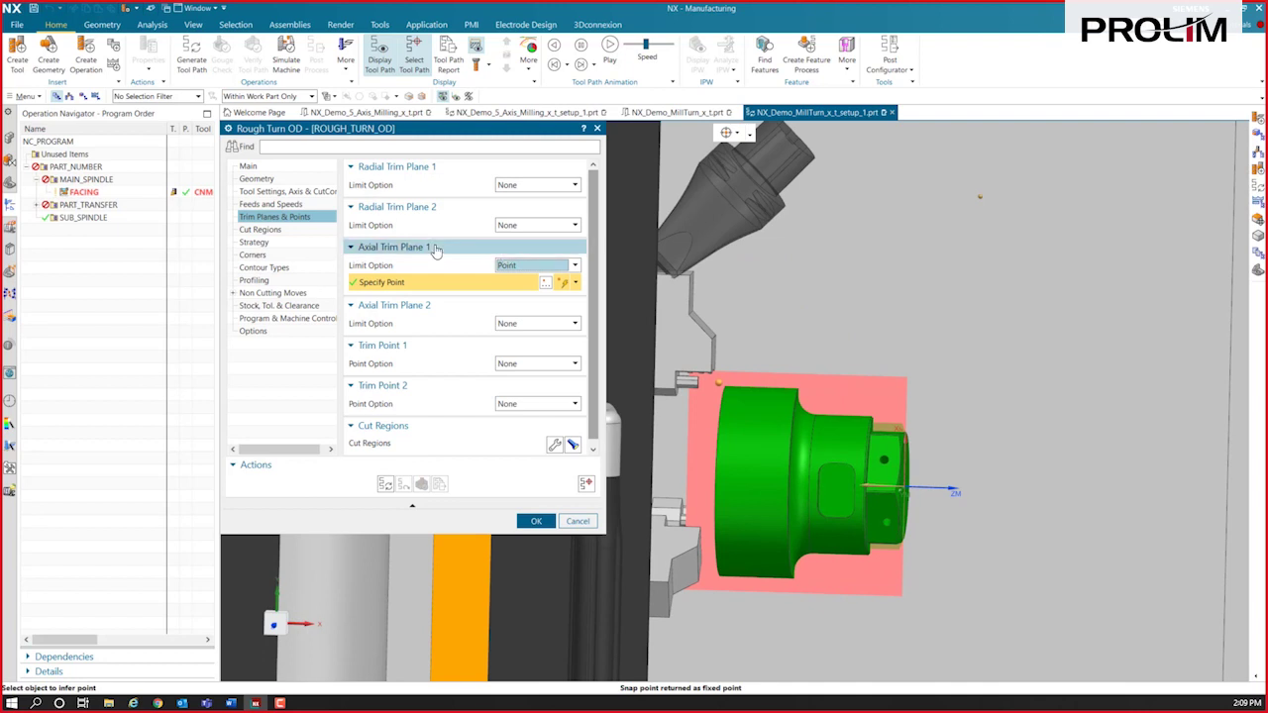
{"action": "left_click", "coordinate": [385, 484]}
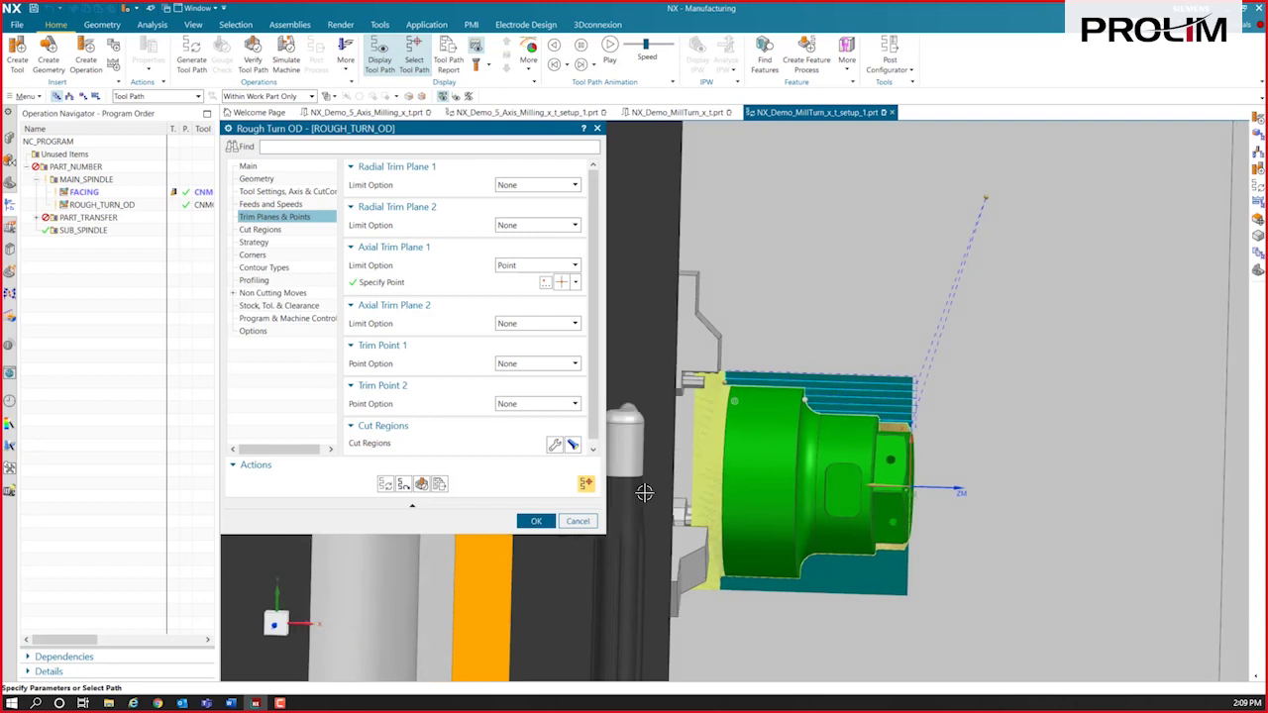
{"action": "scroll", "coordinate": [643, 492], "scroll_direction": "up", "scroll_amount": 3}
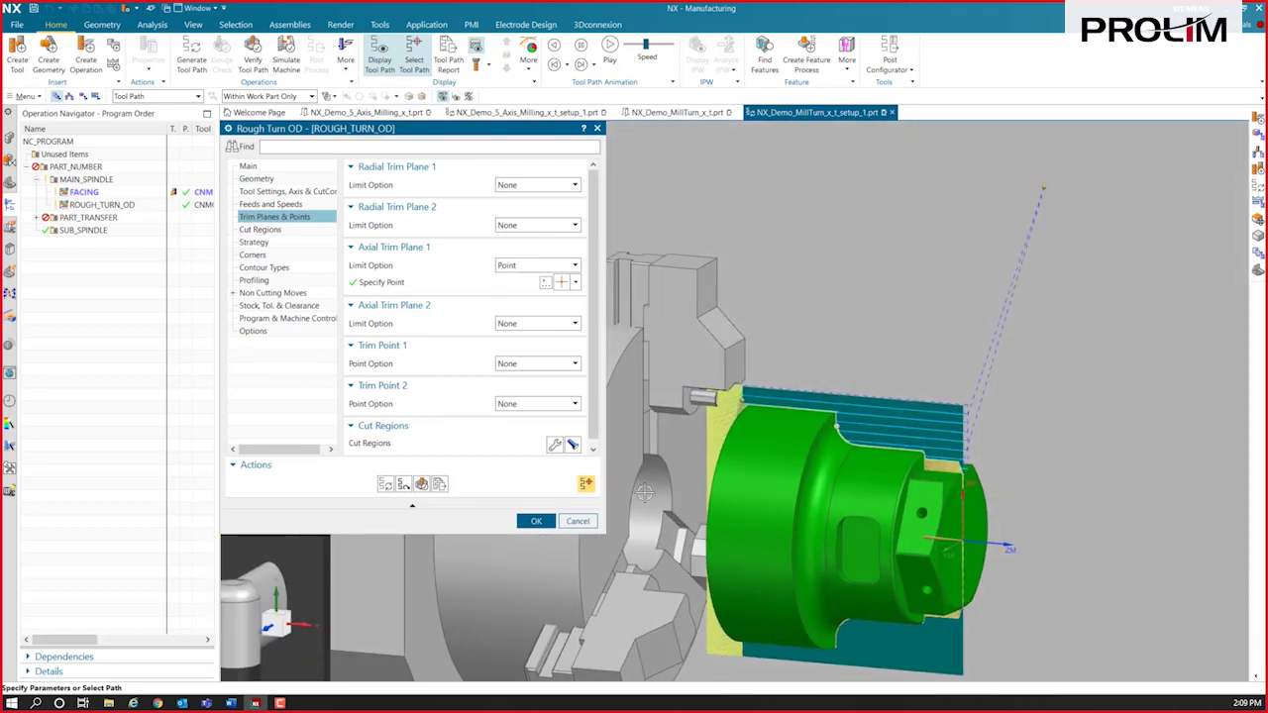
{"action": "middle_click_drag", "start_coordinate": [645, 493], "coordinate": [661, 490]}
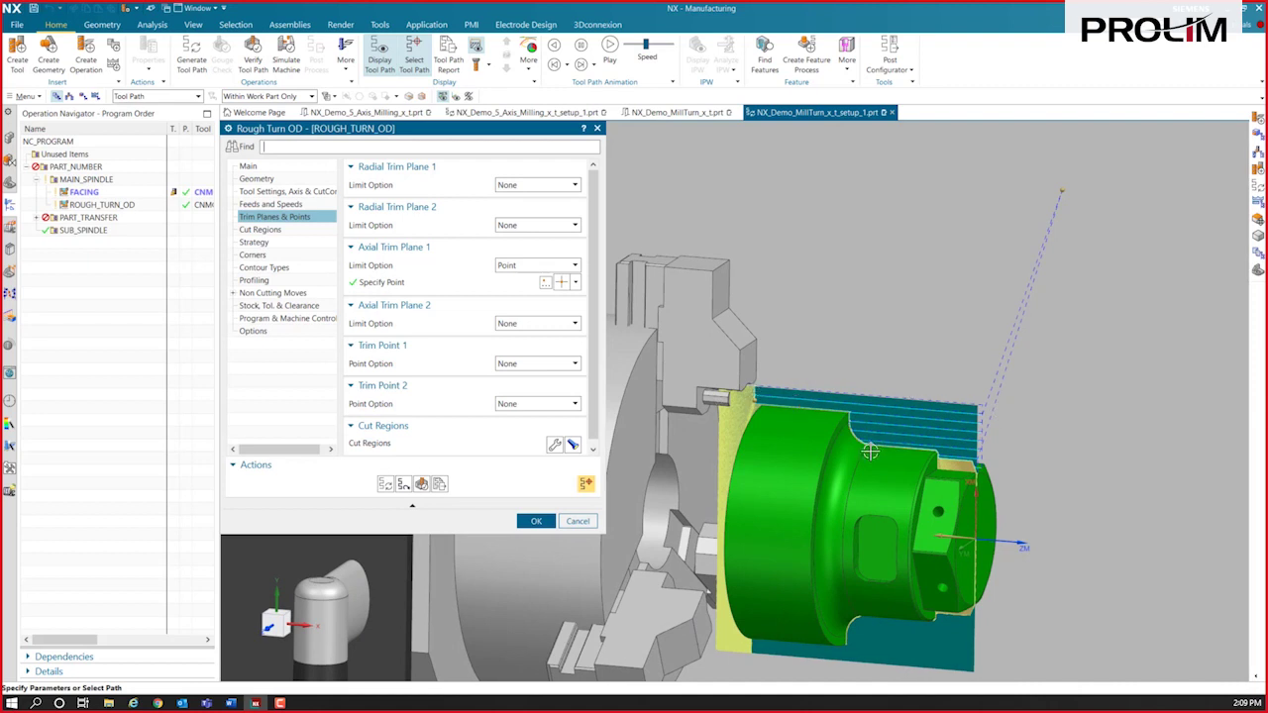
Enable Additional Profiling for the rough turning operation, regenerate the tool path, check the cuts along the contour, and accept the operation.
{"action": "left_click", "coordinate": [253, 280]}
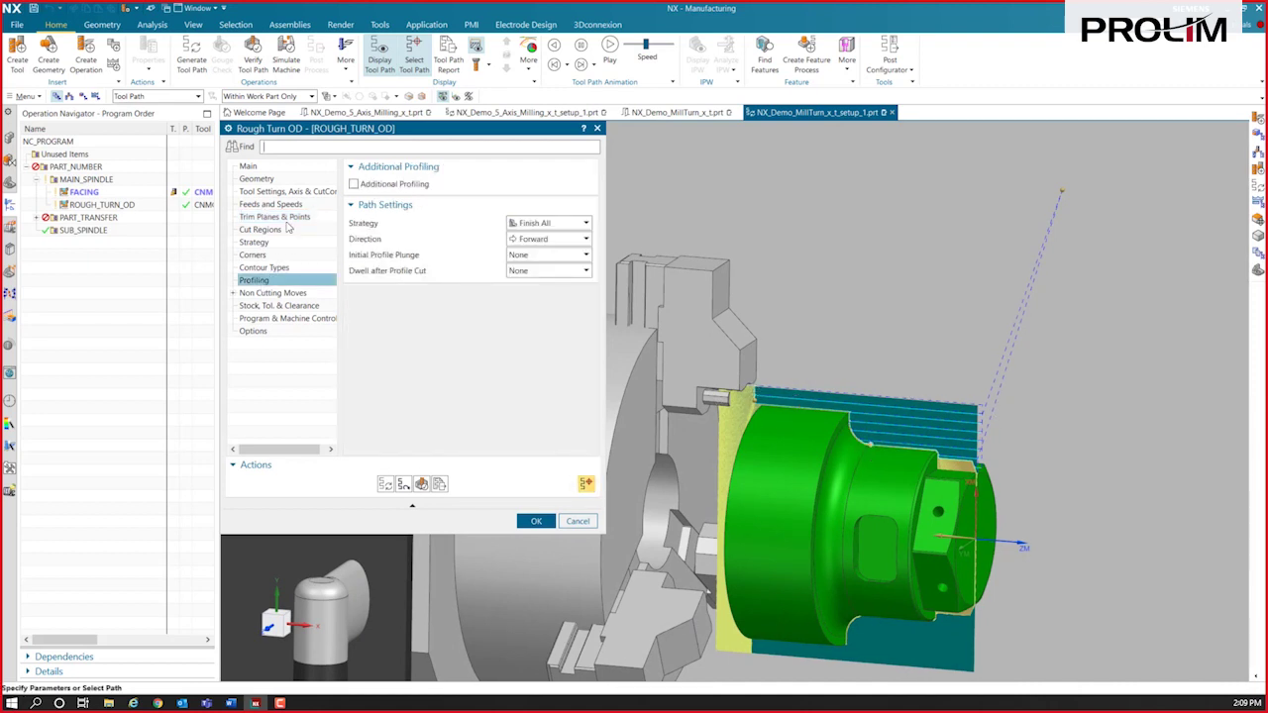
{"action": "left_click", "coordinate": [354, 184]}
{"action": "left_click", "coordinate": [386, 484]}
{"action": "middle_click", "coordinate": [379, 487]}
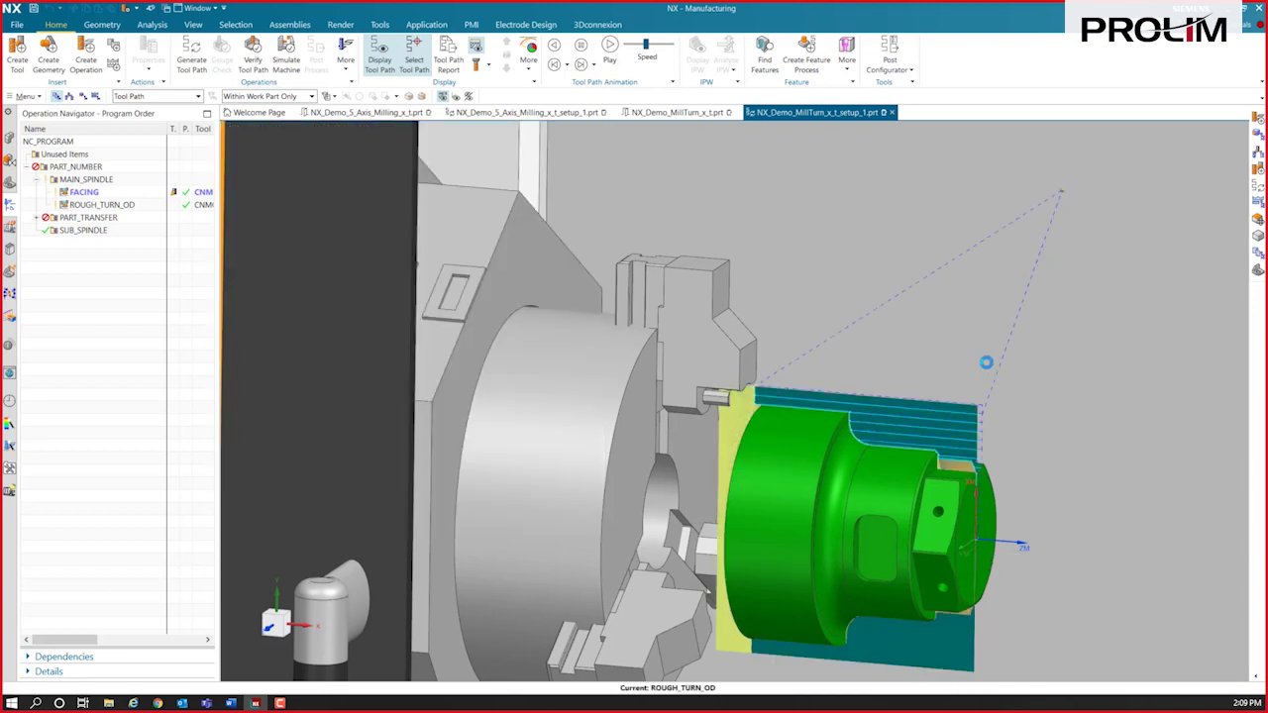
{"action": "scroll", "coordinate": [917, 457], "scroll_direction": "up", "scroll_amount": 7}
{"action": "scroll", "coordinate": [951, 461], "scroll_direction": "down", "scroll_amount": 2}
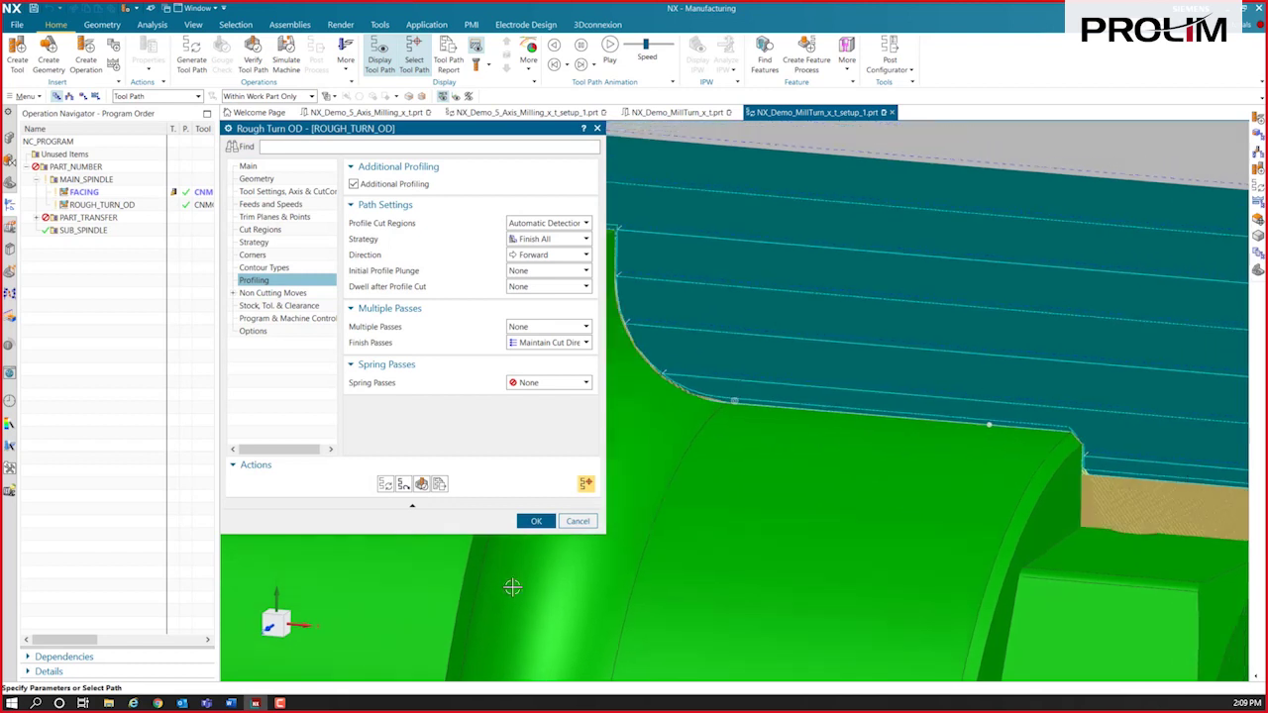
{"action": "left_click", "coordinate": [536, 521]}
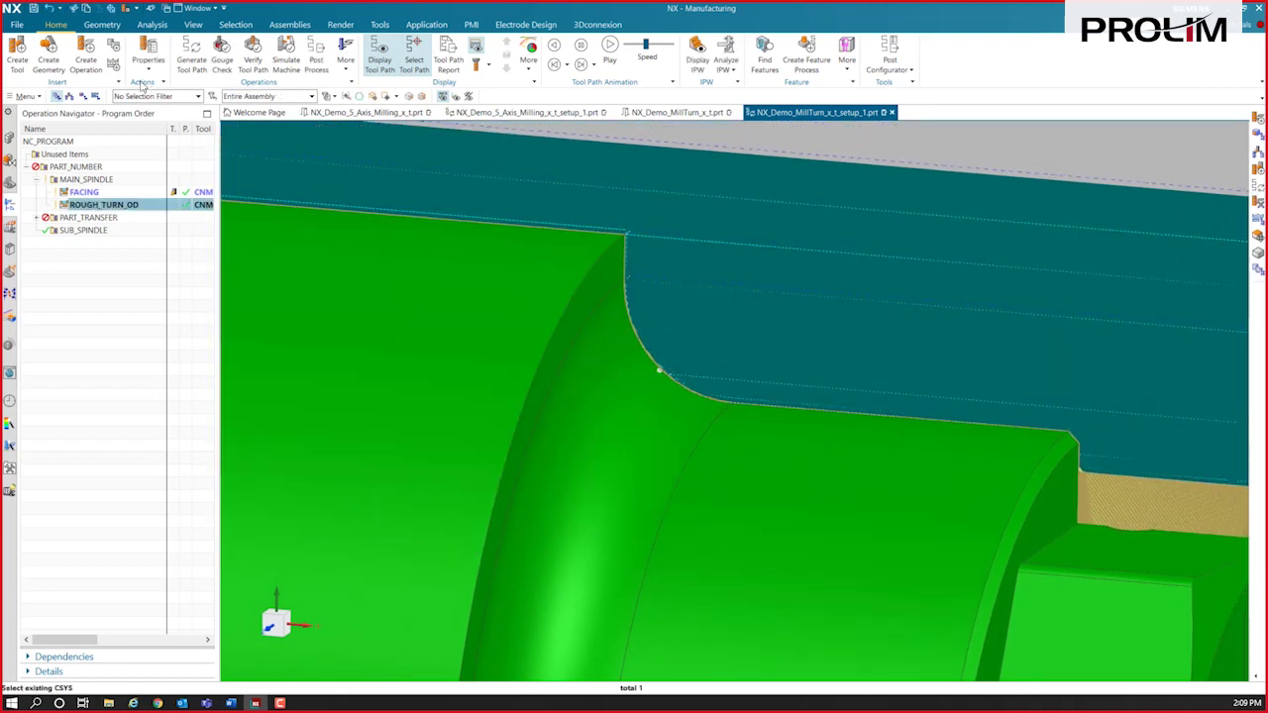
{"action": "left_click", "coordinate": [86, 57]}
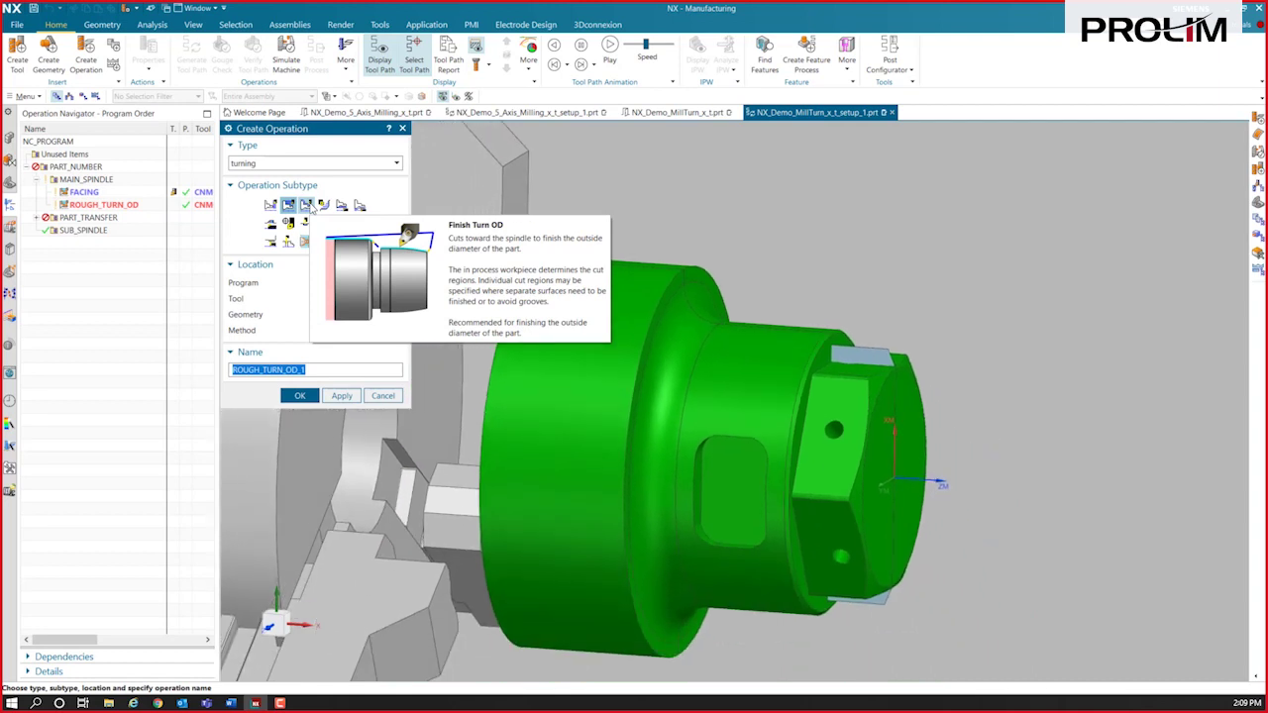
{"action": "left_click", "coordinate": [307, 205]}
{"action": "left_click", "coordinate": [299, 395]}
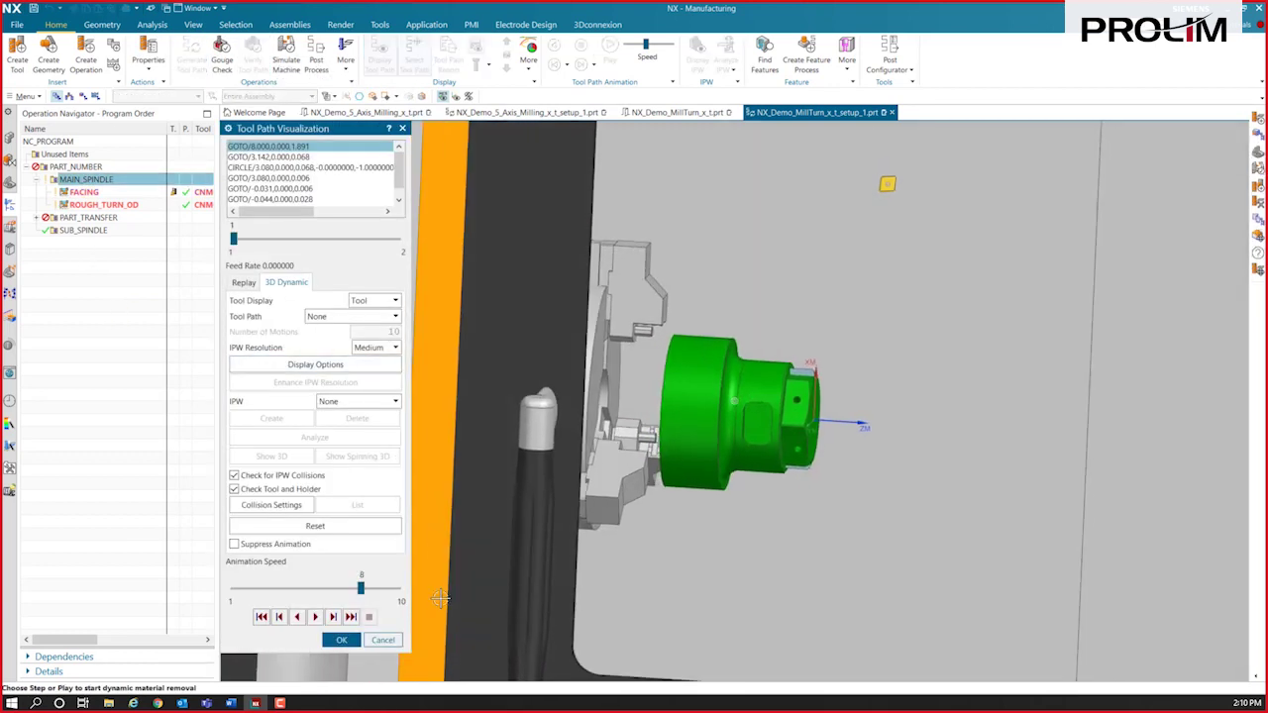
Play the 3D Dynamic material removal for MAIN_SPINDLE with the tool displayed as Assembly at animation speed 4, and close the visualization.
{"action": "left_click", "coordinate": [367, 360]}
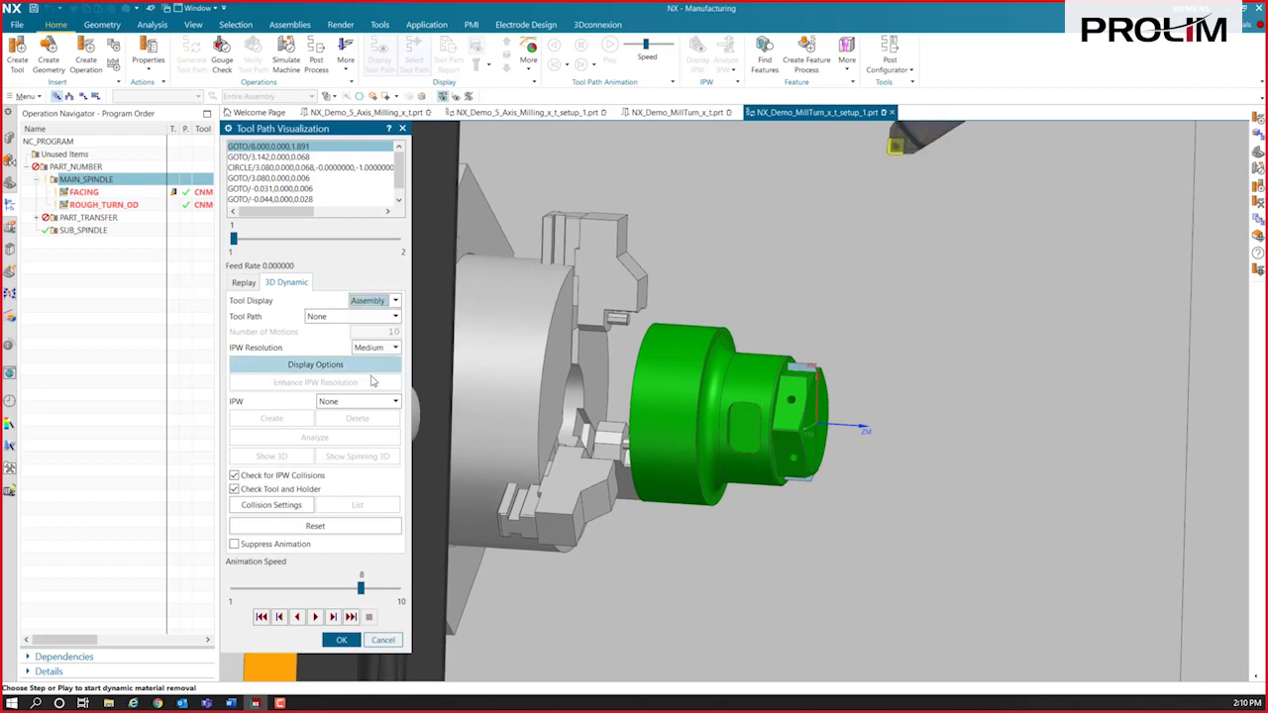
{"action": "left_click", "coordinate": [281, 590]}
{"action": "left_click", "coordinate": [282, 592]}
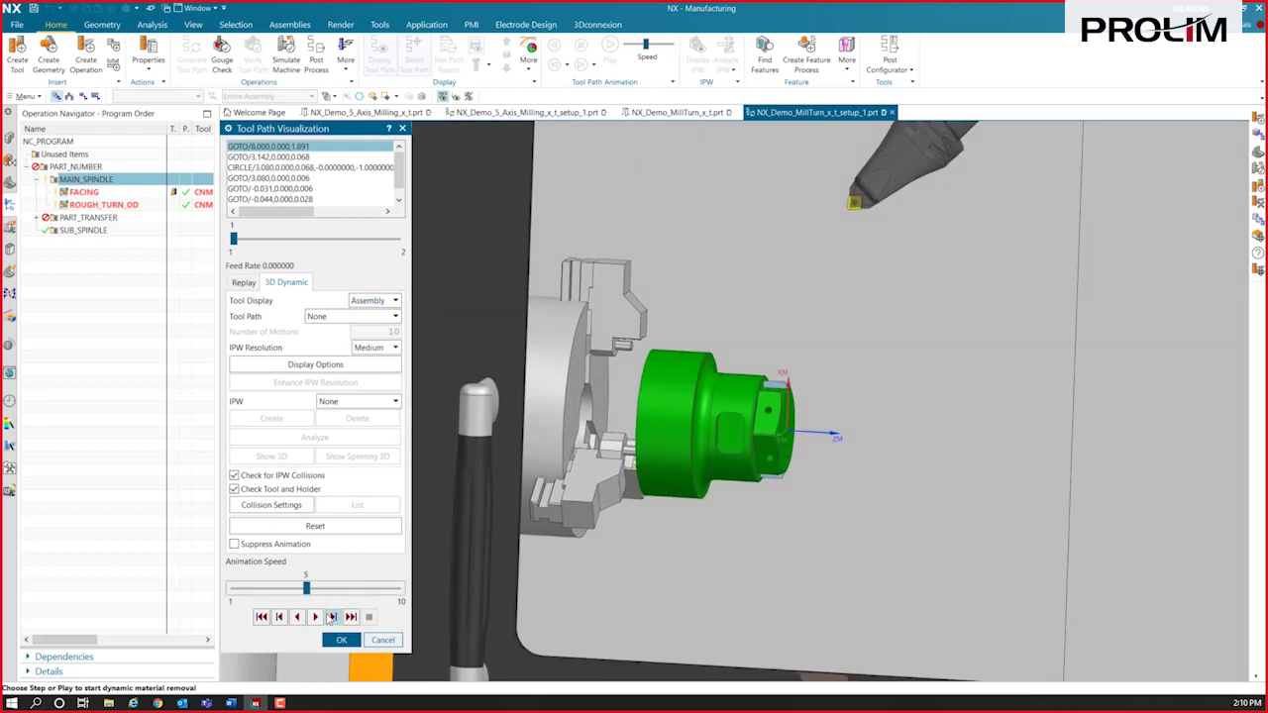
{"action": "left_click", "coordinate": [333, 617]}
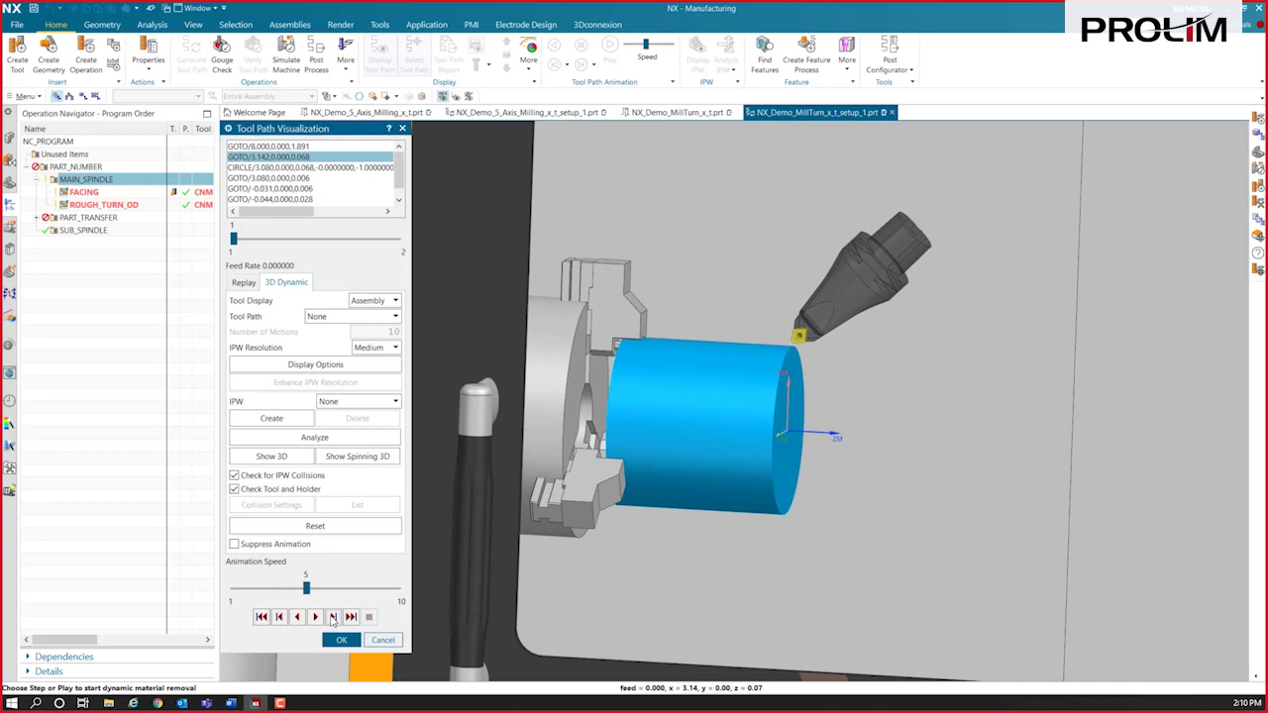
{"action": "left_click", "coordinate": [281, 590]}
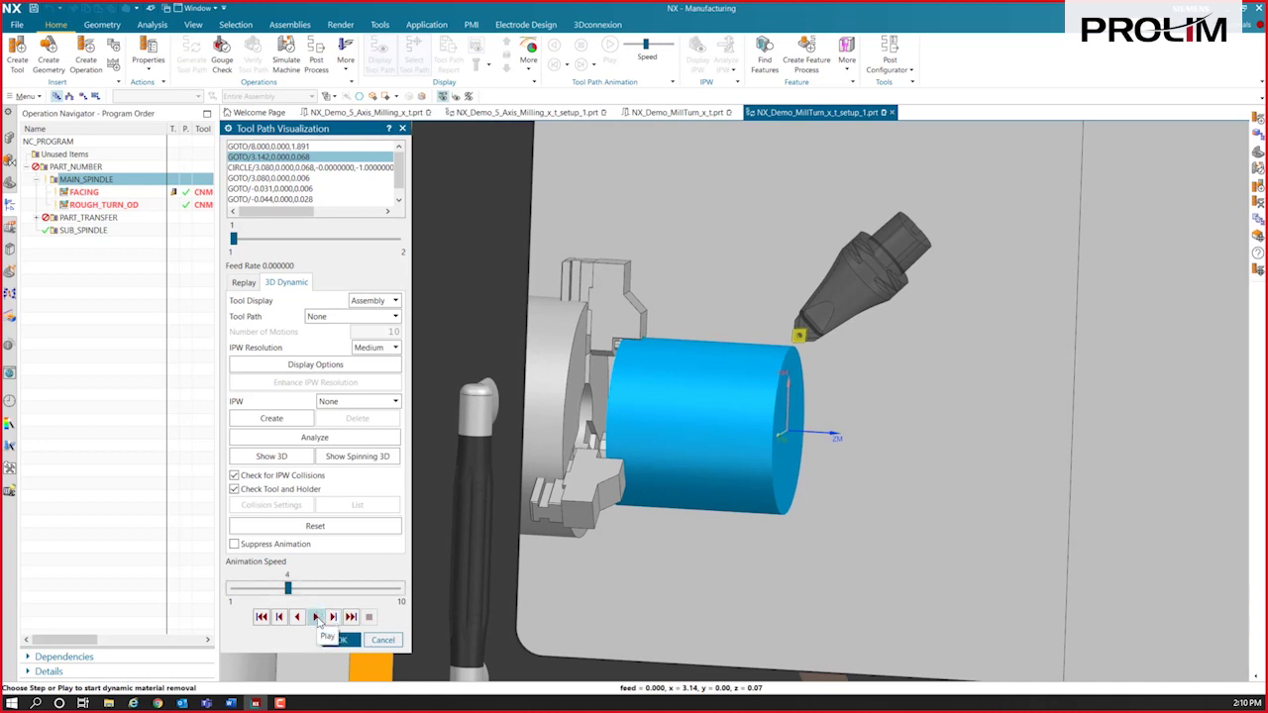
{"action": "left_click", "coordinate": [316, 617]}
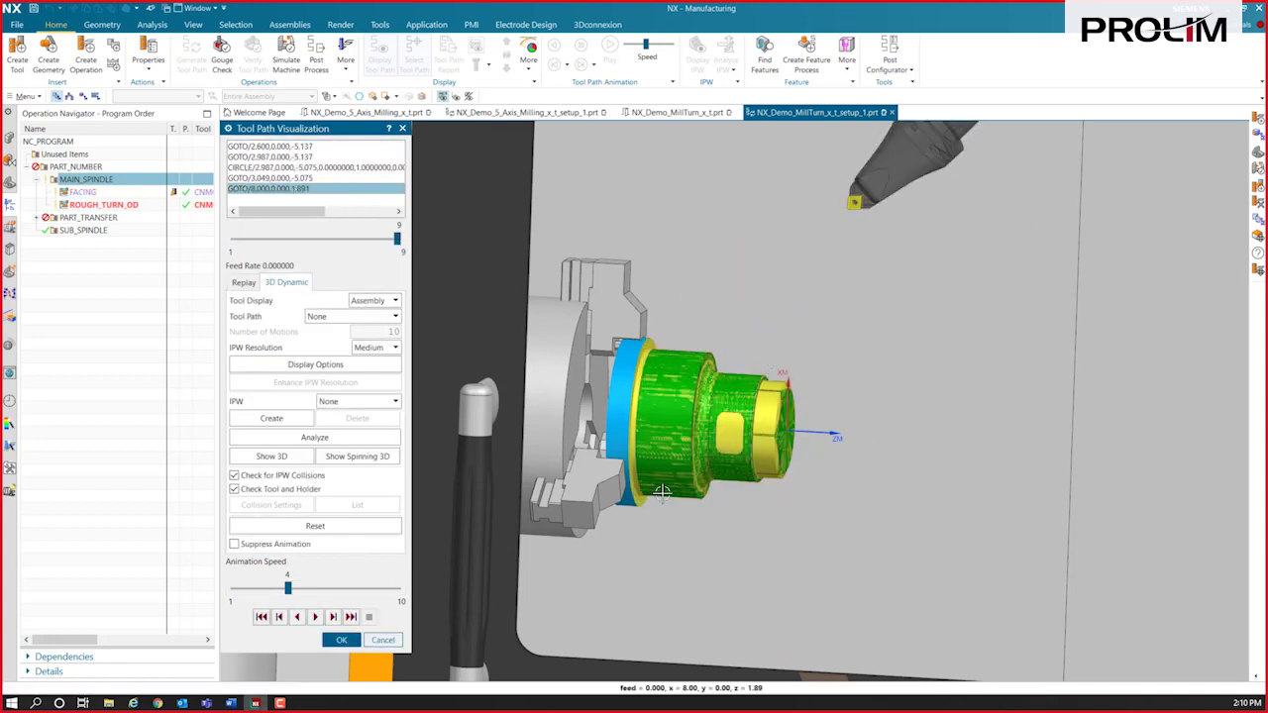
{"action": "scroll", "coordinate": [730, 513], "scroll_direction": "up", "scroll_amount": 5}
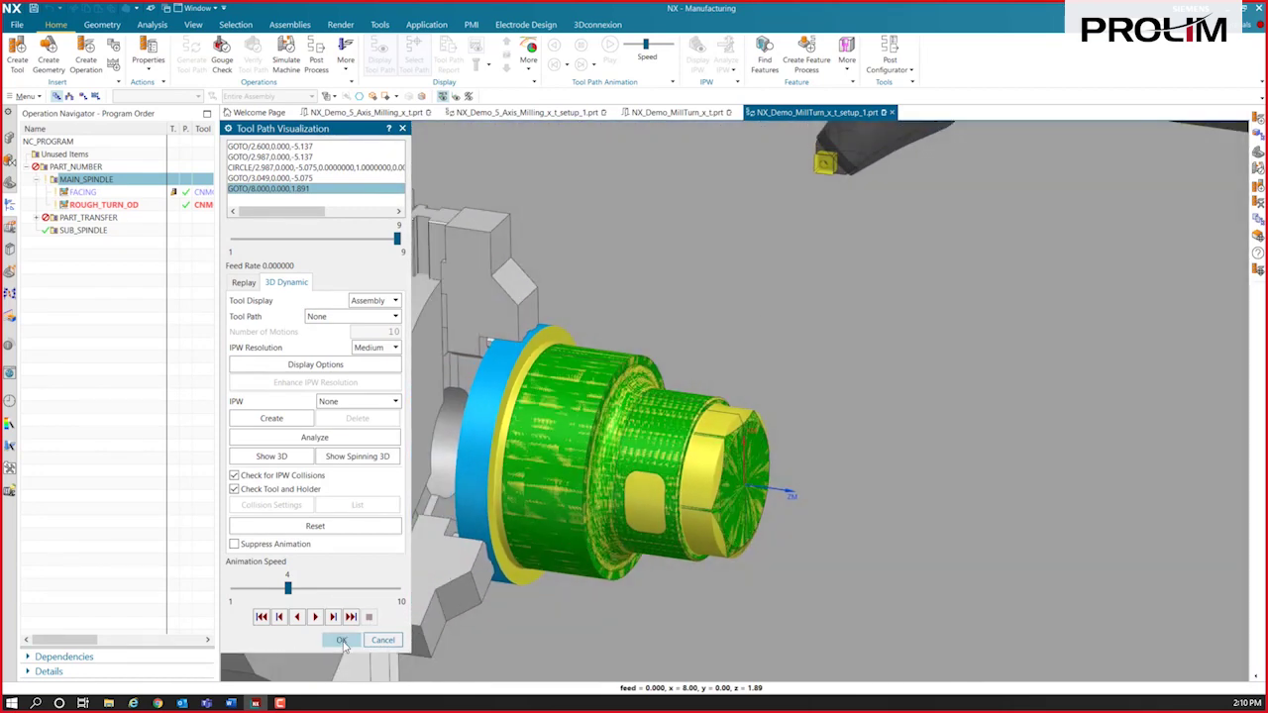
{"action": "left_click", "coordinate": [342, 642]}
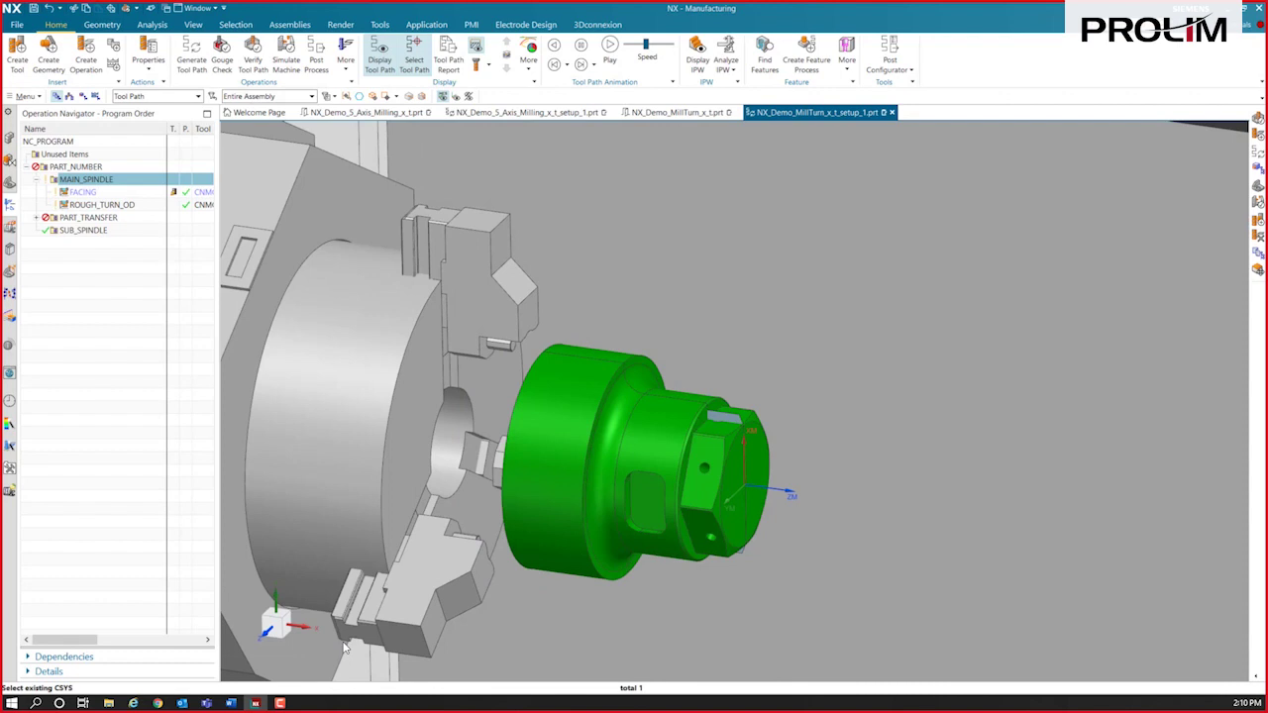
Start a new mill_planar operation of subtype Floor Wall in the MAIN_SPINDLE program.
{"action": "middle_click_drag", "start_coordinate": [693, 535], "coordinate": [737, 441]}
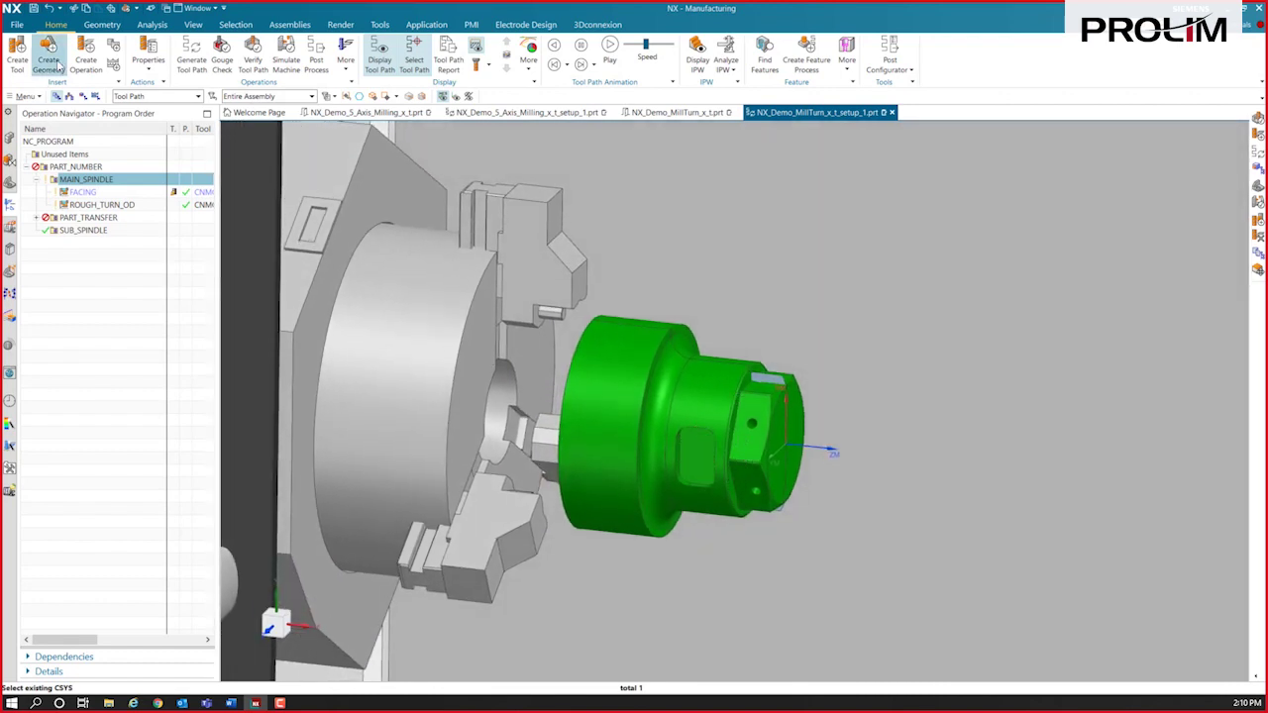
{"action": "left_click", "coordinate": [86, 52]}
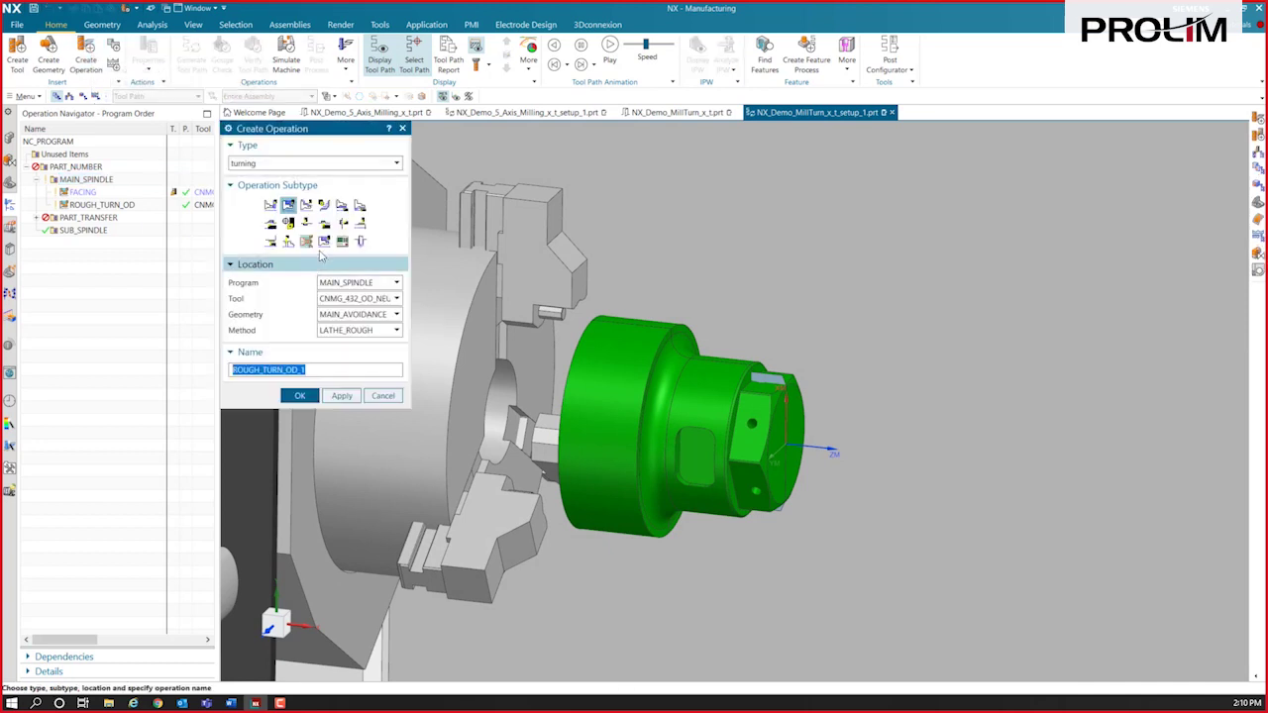
{"action": "left_click", "coordinate": [297, 165]}
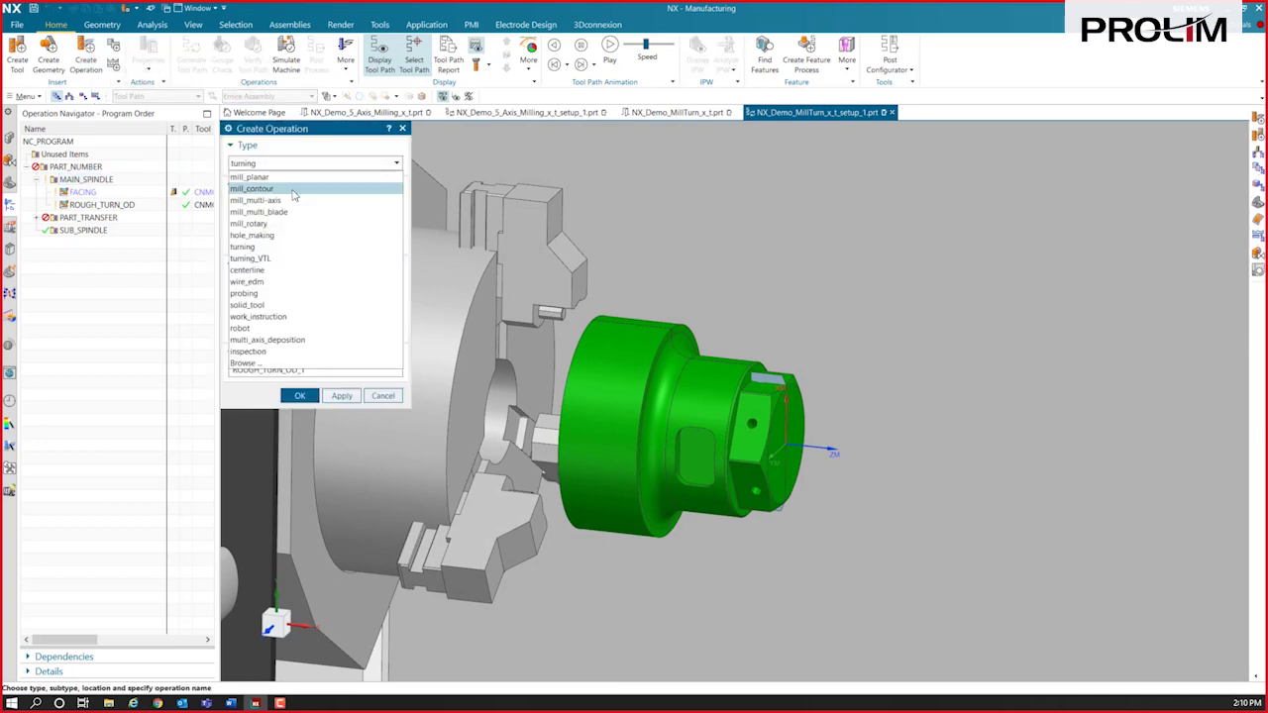
{"action": "left_click", "coordinate": [289, 177]}
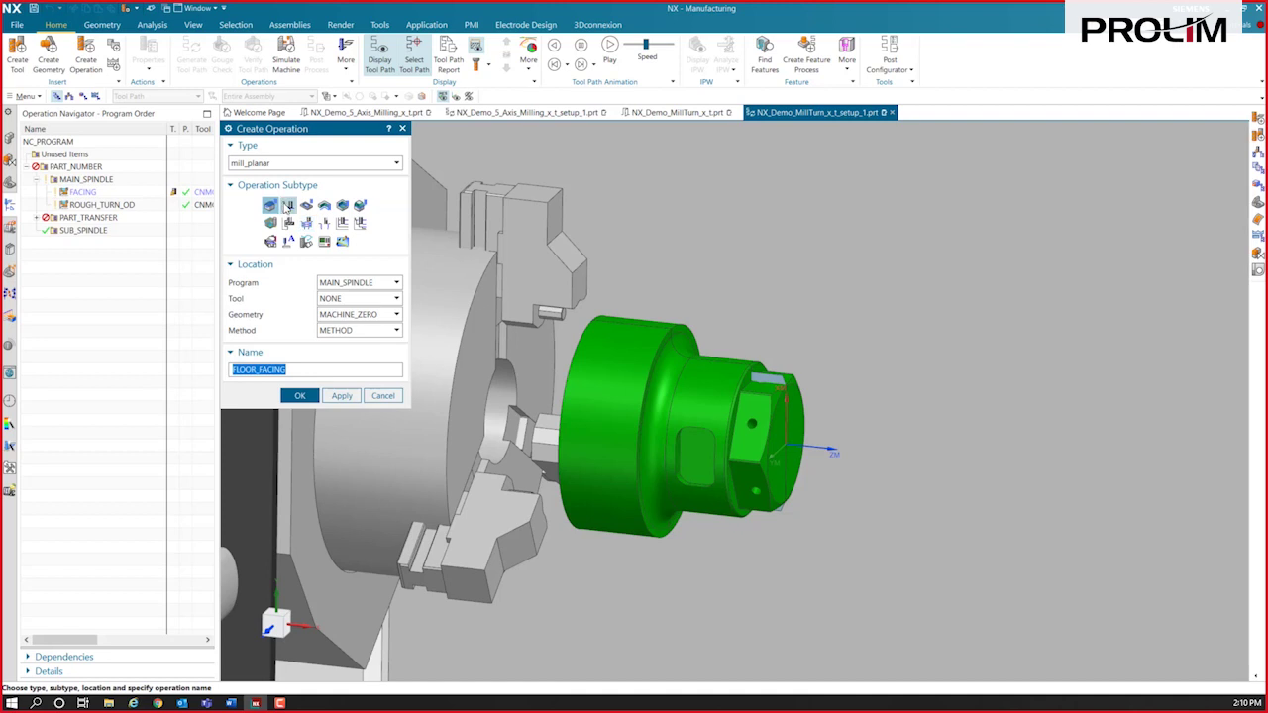
{"action": "left_click", "coordinate": [287, 205]}
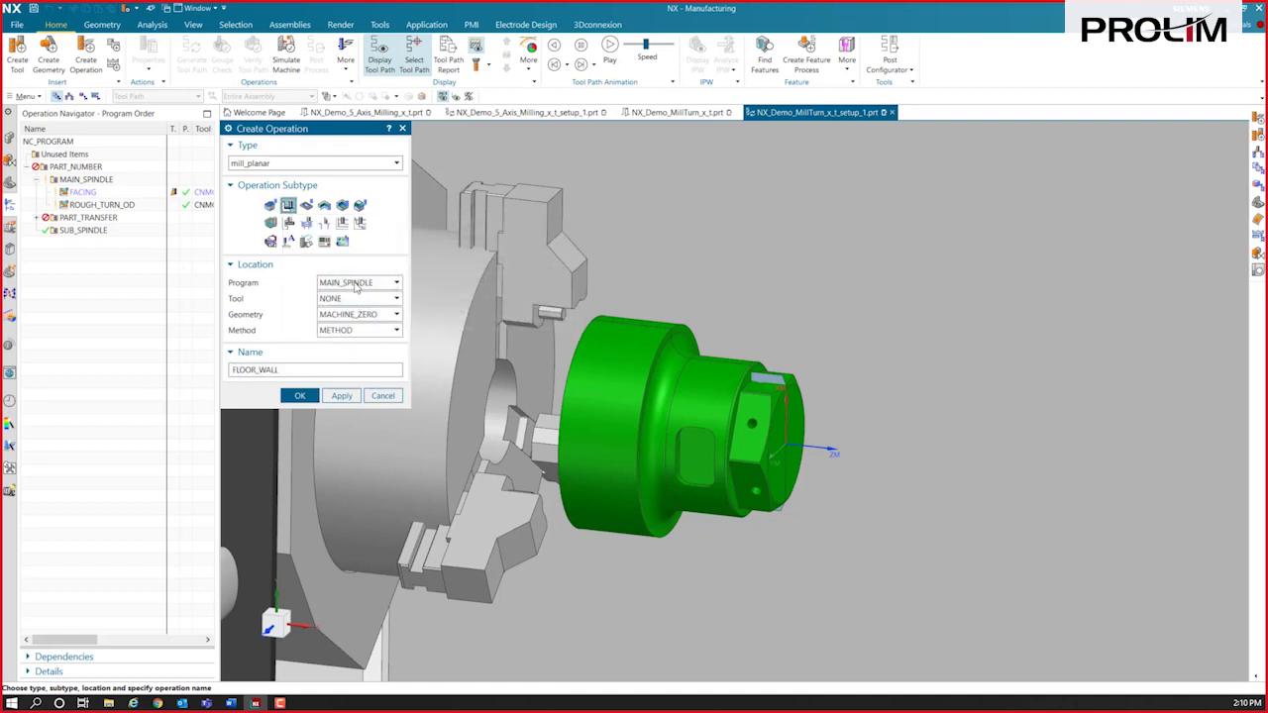
Measure a face of the rounded rectangular pocket on the part's smaller diameter to guide the cutter choice.
{"action": "left_click", "coordinate": [351, 298]}
{"action": "scroll", "coordinate": [382, 386], "scroll_direction": "down", "scroll_amount": 3}
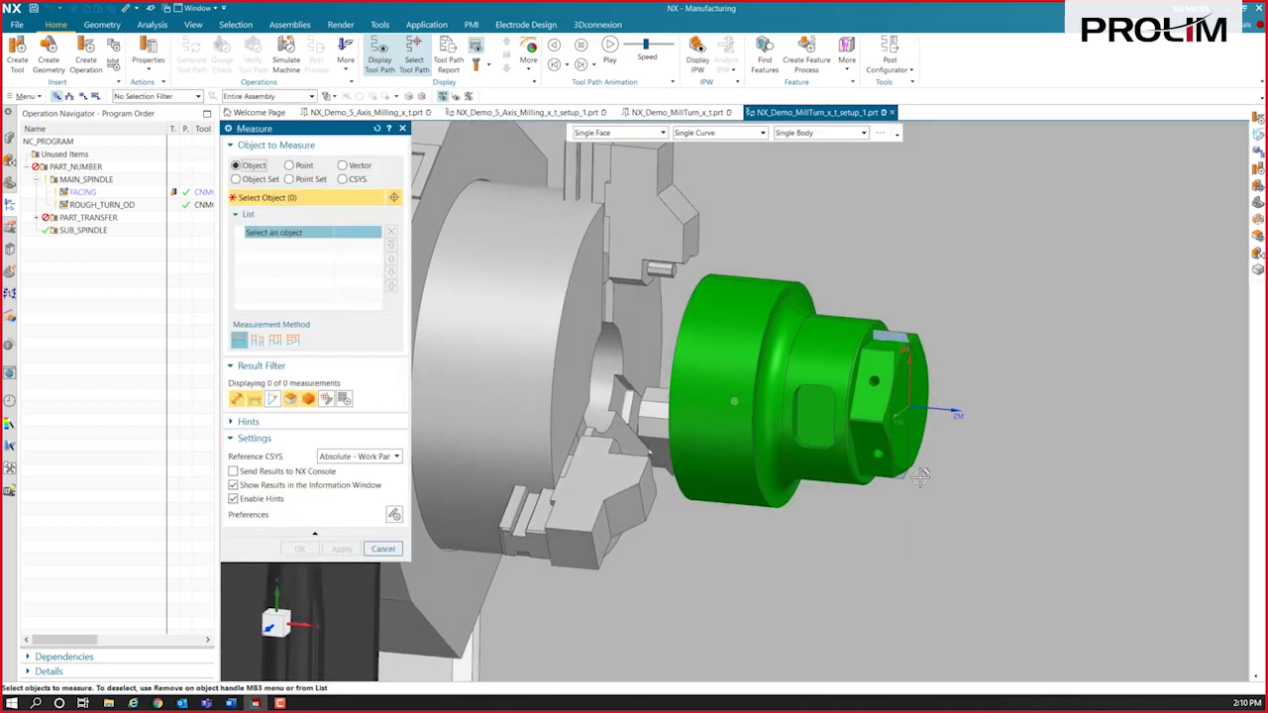
{"action": "middle_click_drag", "start_coordinate": [920, 477], "coordinate": [866, 529]}
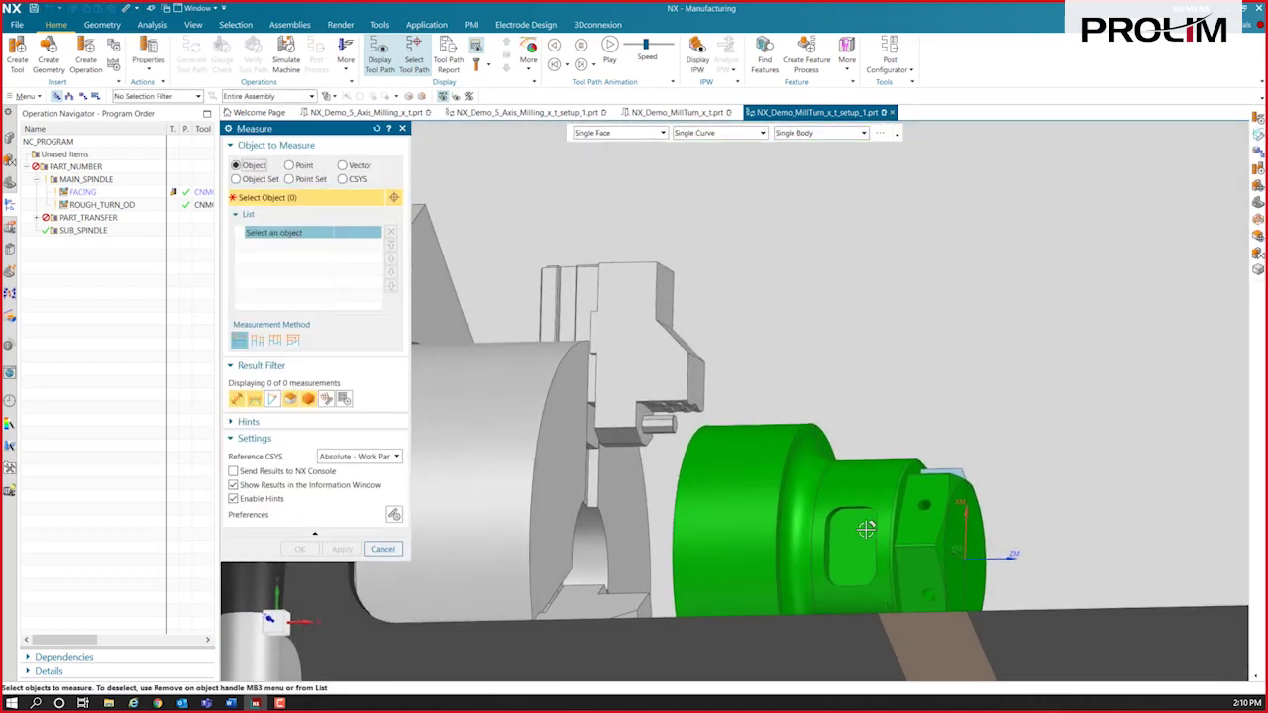
{"action": "scroll", "coordinate": [851, 531], "scroll_direction": "up", "scroll_amount": 8}
{"action": "left_click", "coordinate": [796, 462]}
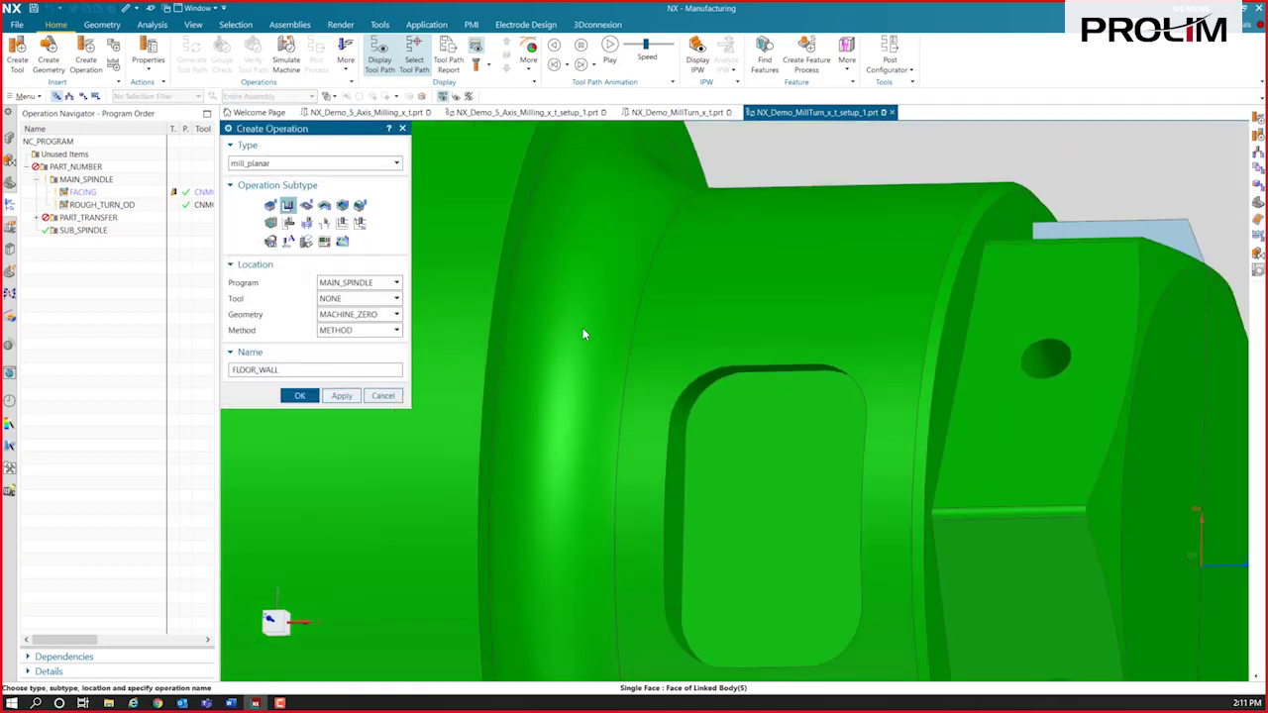
{"action": "scroll", "coordinate": [583, 335], "scroll_direction": "down", "scroll_amount": 5}
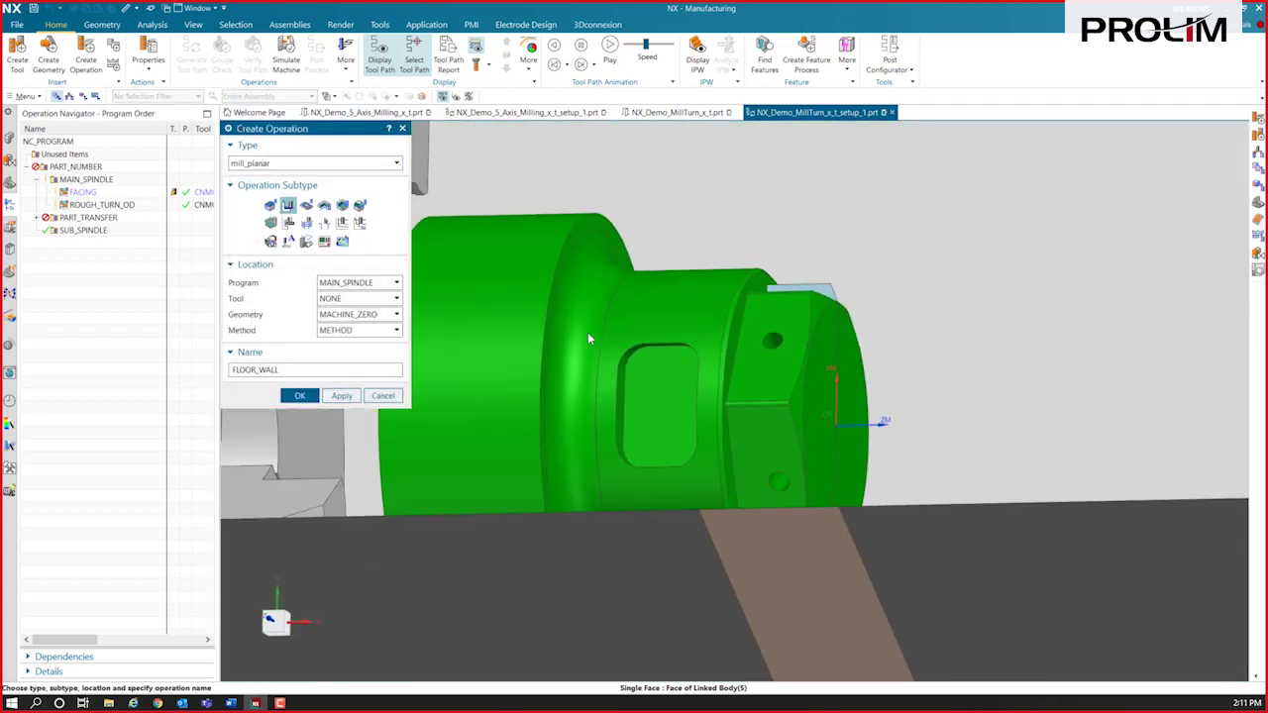
Assign the 0.5000_EM_0.004C_1.010LOC end mill (Sandvik 1P330-1270-XA) to the FLOOR_WALL operation.
{"action": "left_click", "coordinate": [374, 300]}
{"action": "scroll", "coordinate": [370, 394], "scroll_direction": "down", "scroll_amount": 10}
{"action": "scroll", "coordinate": [370, 394], "scroll_direction": "down", "scroll_amount": 5}
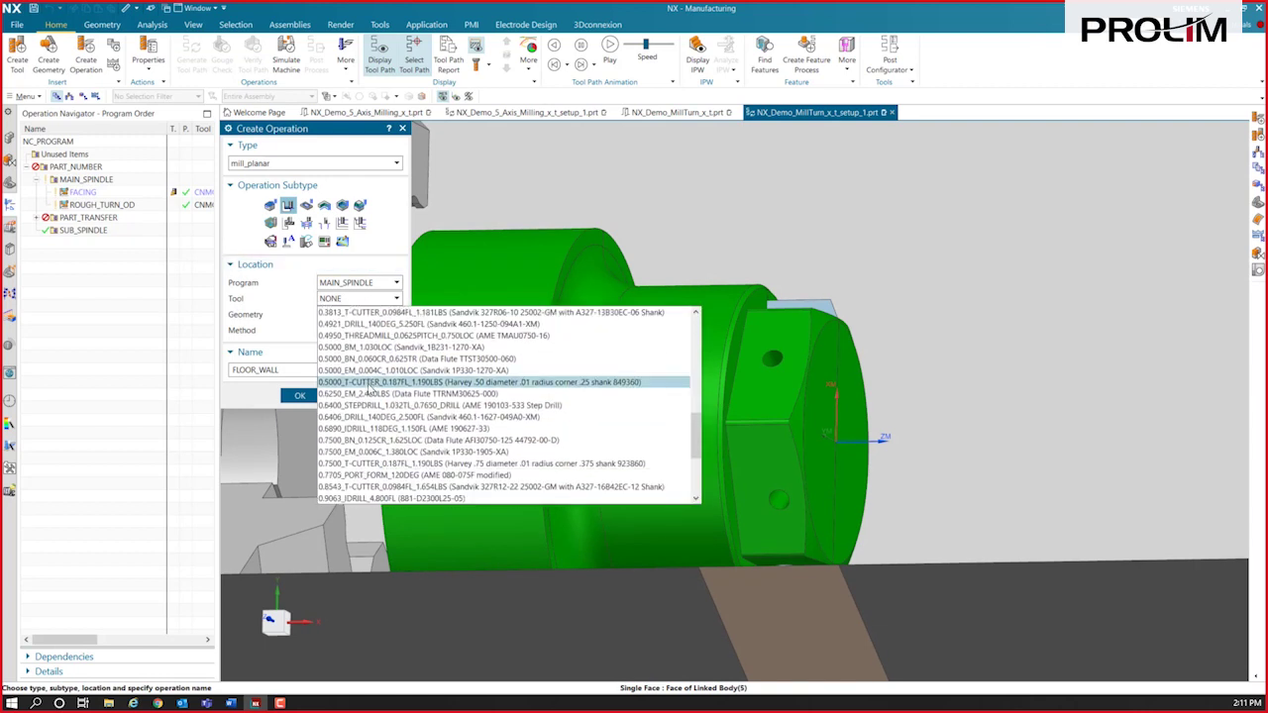
{"action": "scroll", "coordinate": [372, 389], "scroll_direction": "up", "scroll_amount": 1}
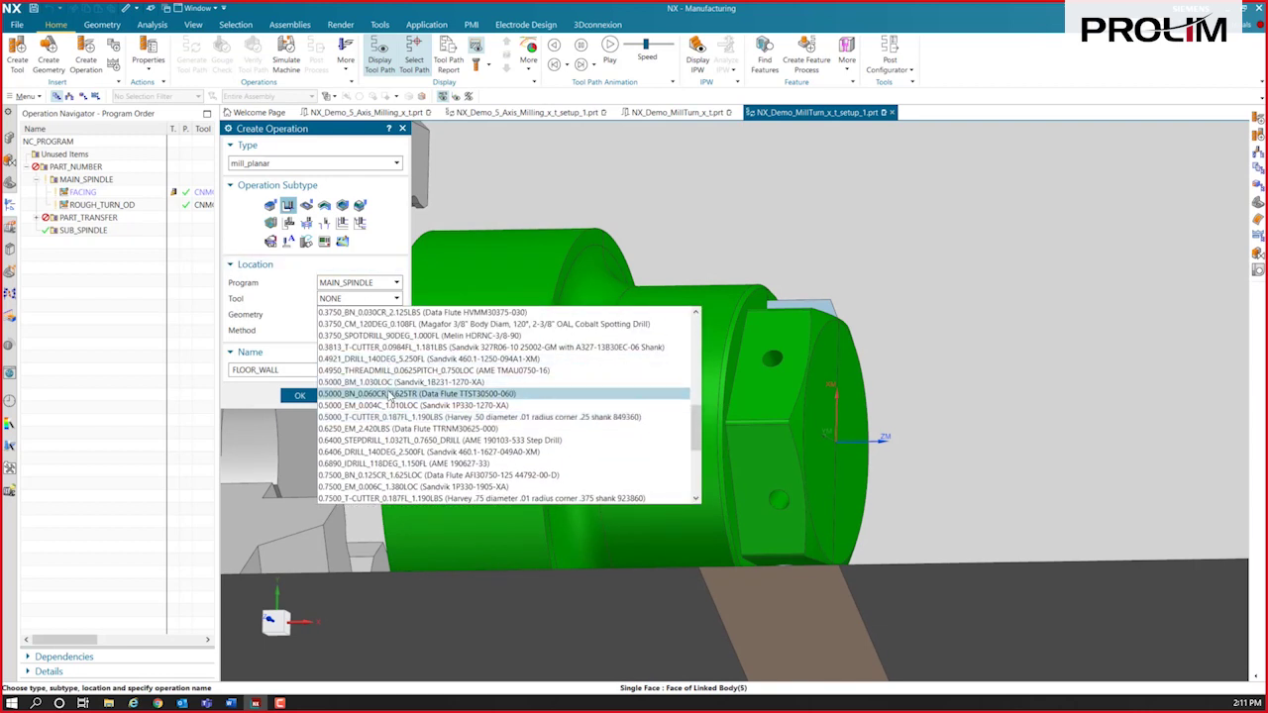
{"action": "left_click", "coordinate": [367, 406]}
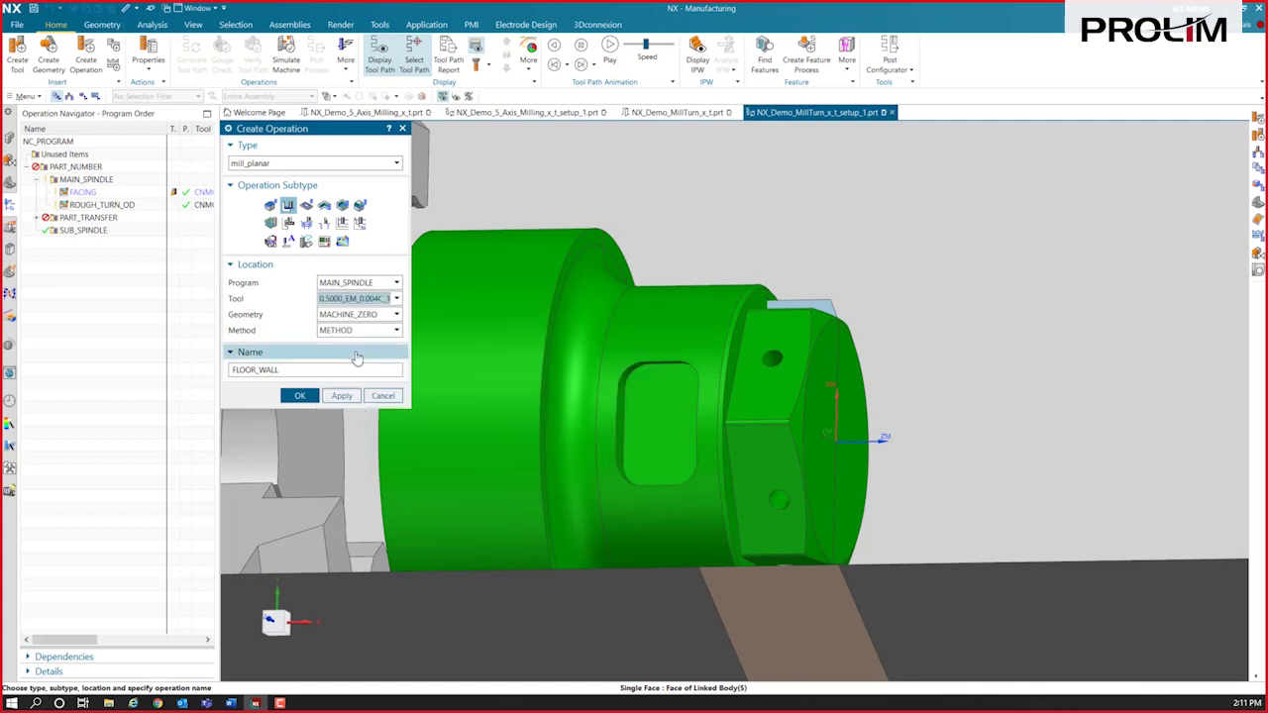
Set the FLOOR_WALL operation's geometry to MAIN_MCS_SPINDLE and its method to MILL_FINISH.
{"action": "left_click", "coordinate": [371, 315]}
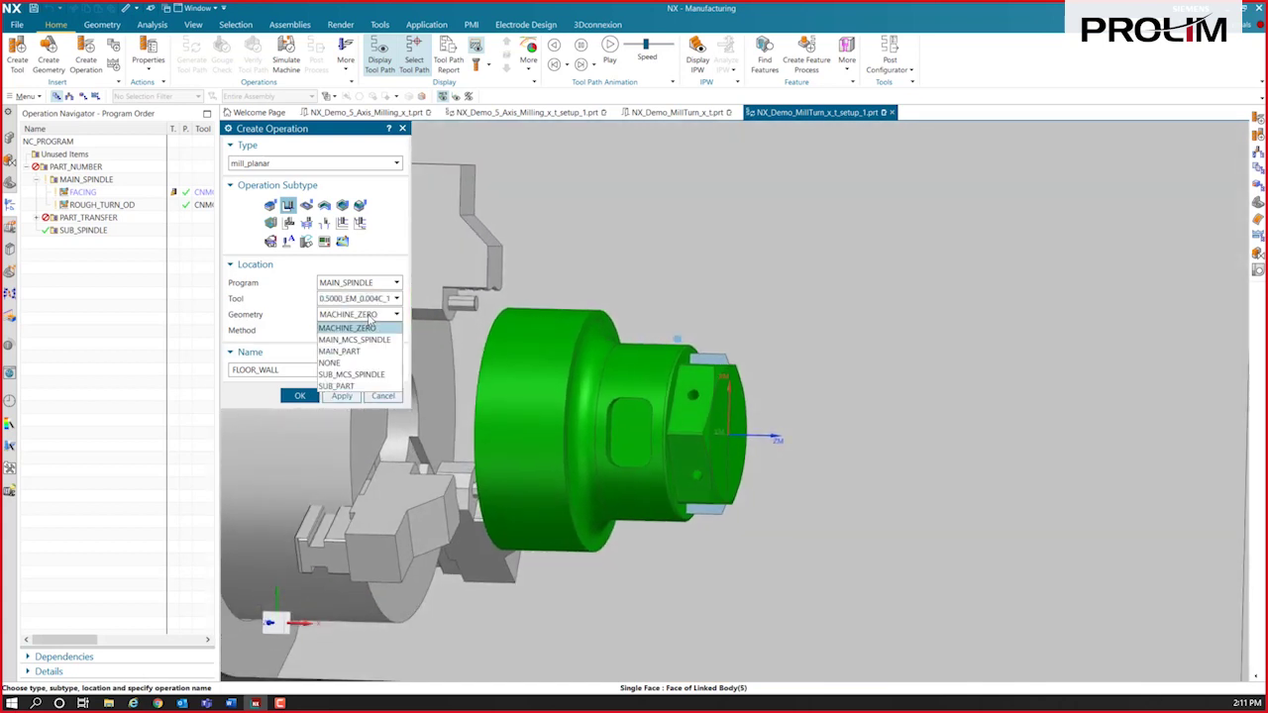
{"action": "left_click", "coordinate": [388, 342]}
{"action": "left_click", "coordinate": [368, 330]}
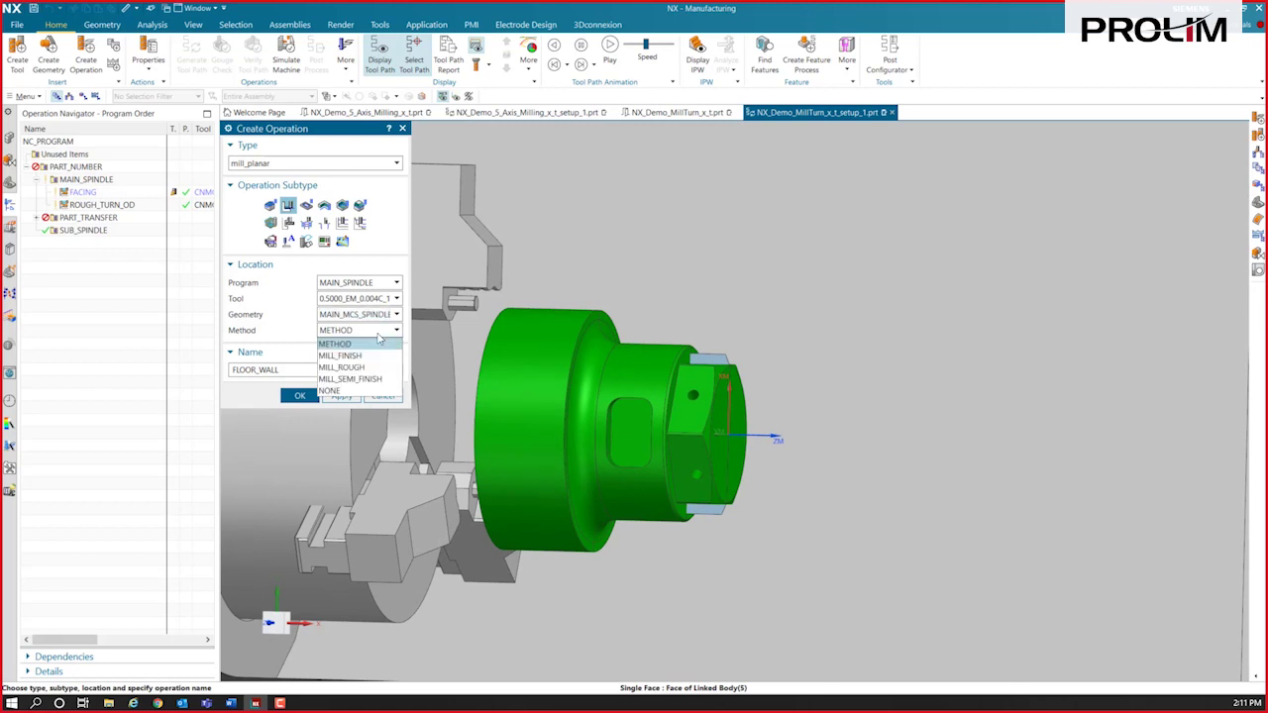
{"action": "left_click", "coordinate": [367, 359]}
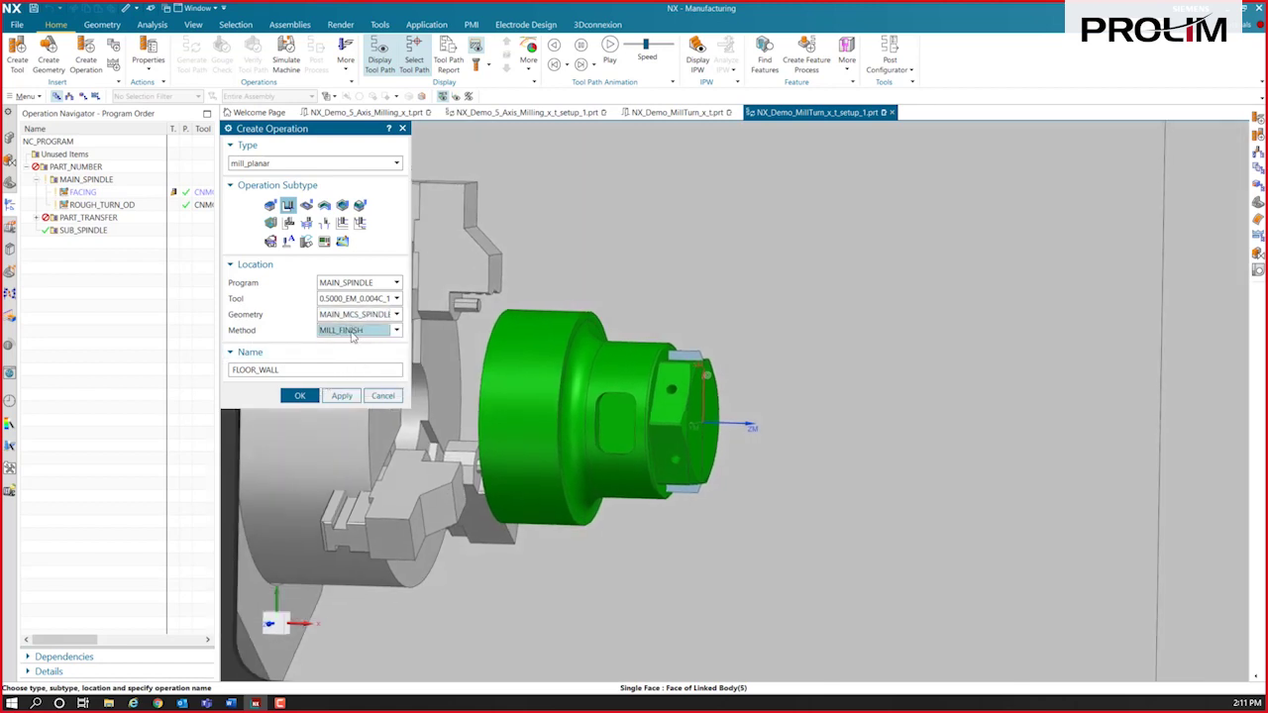
Create the FLOOR_WALL operation, specify the rounded rectangular pocket's floor as its cut area, and generate its tool path.
{"action": "left_click", "coordinate": [312, 396]}
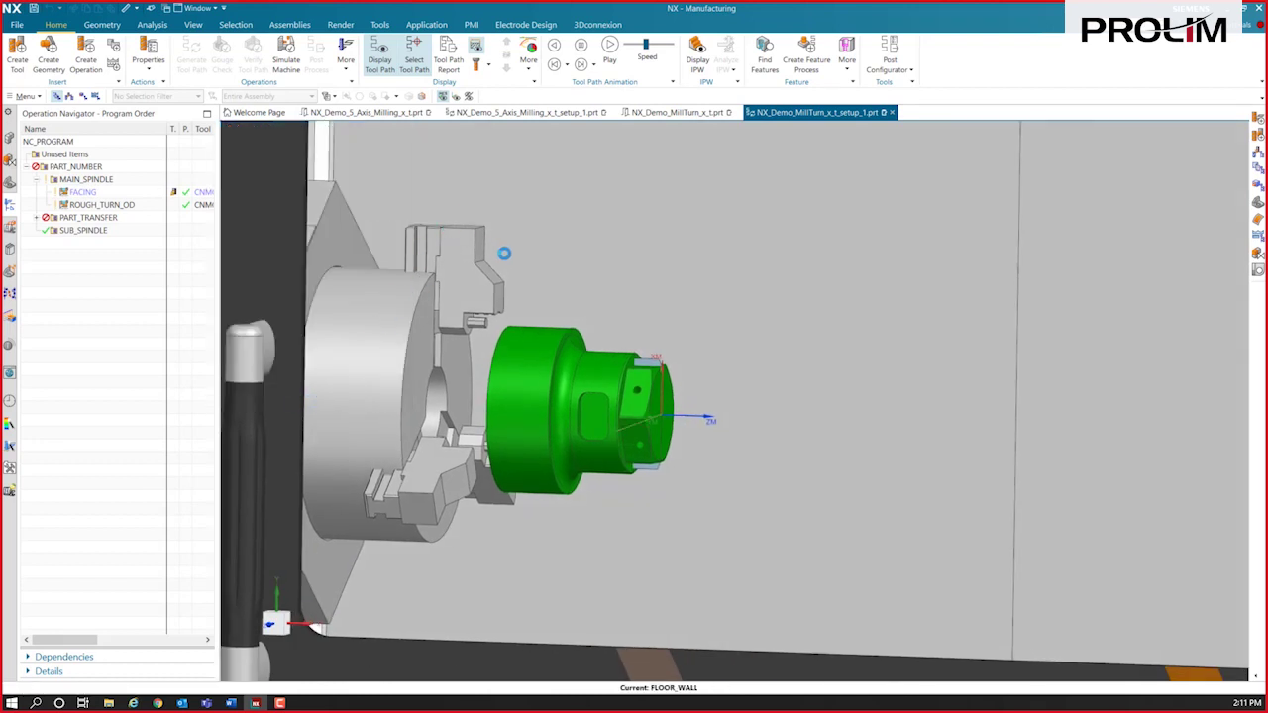
{"action": "left_click", "coordinate": [564, 204]}
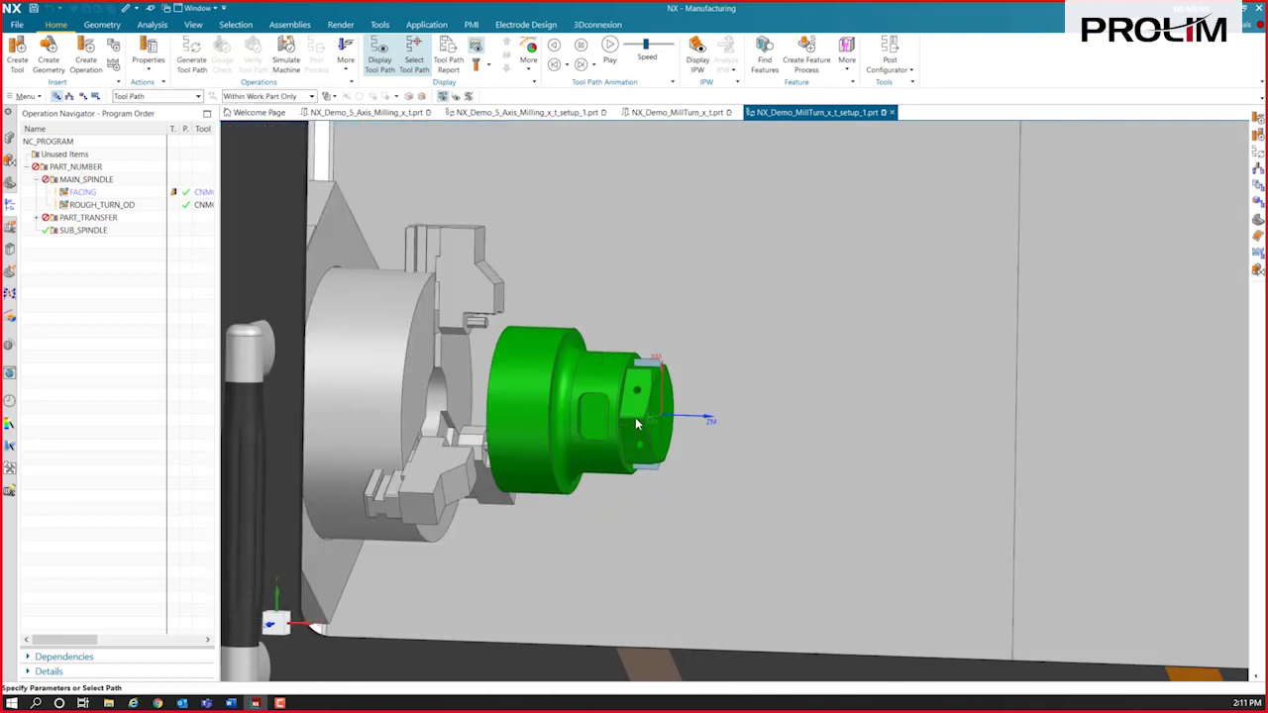
{"action": "left_click", "coordinate": [592, 416]}
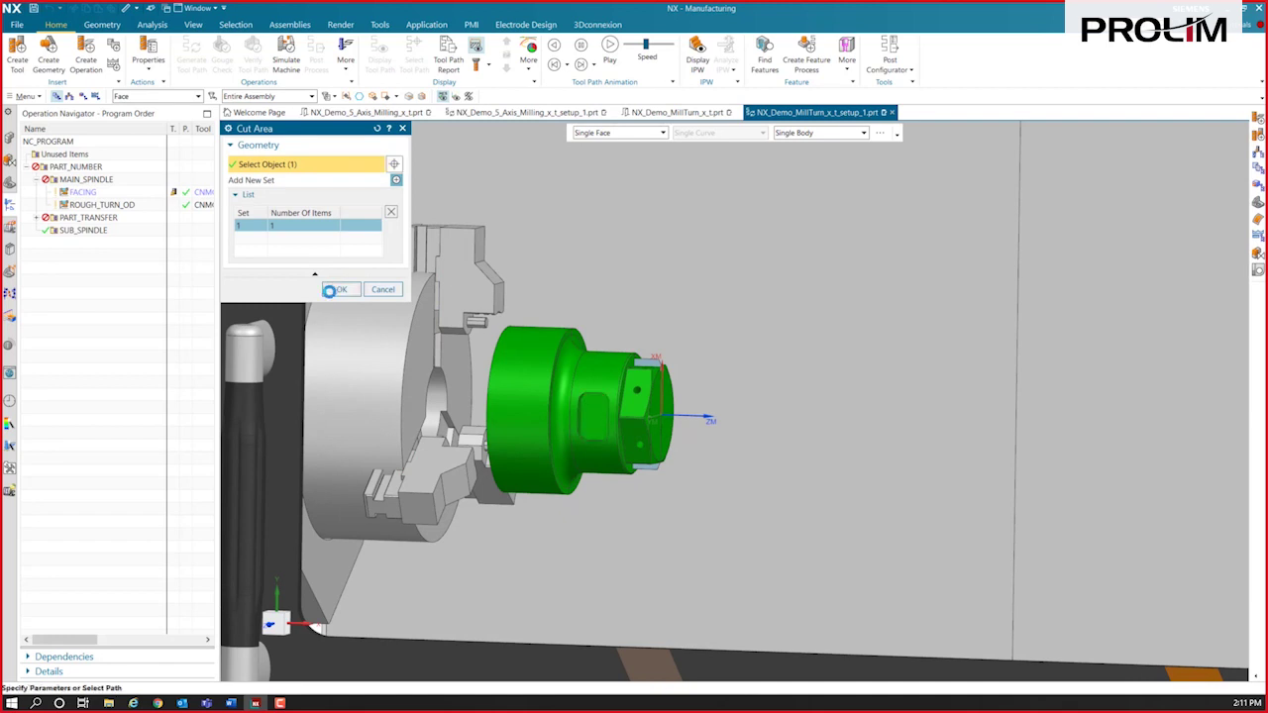
{"action": "left_click", "coordinate": [340, 288]}
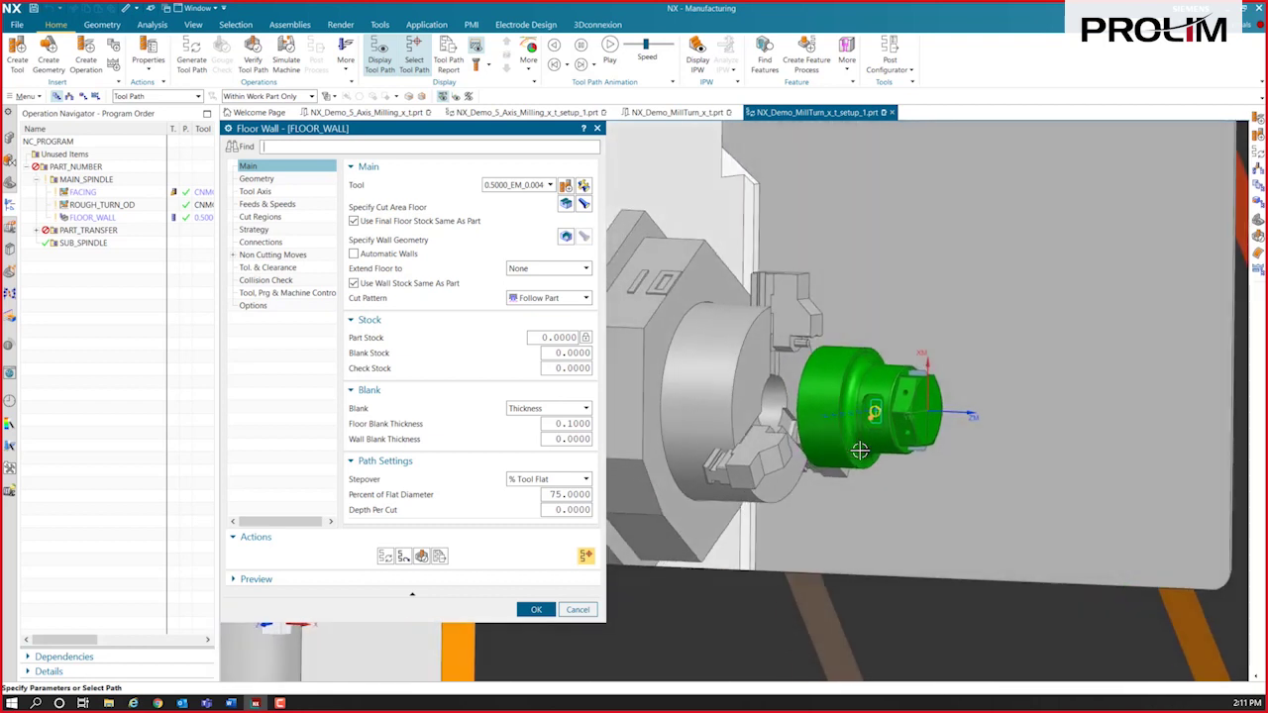
{"action": "left_click", "coordinate": [533, 609]}
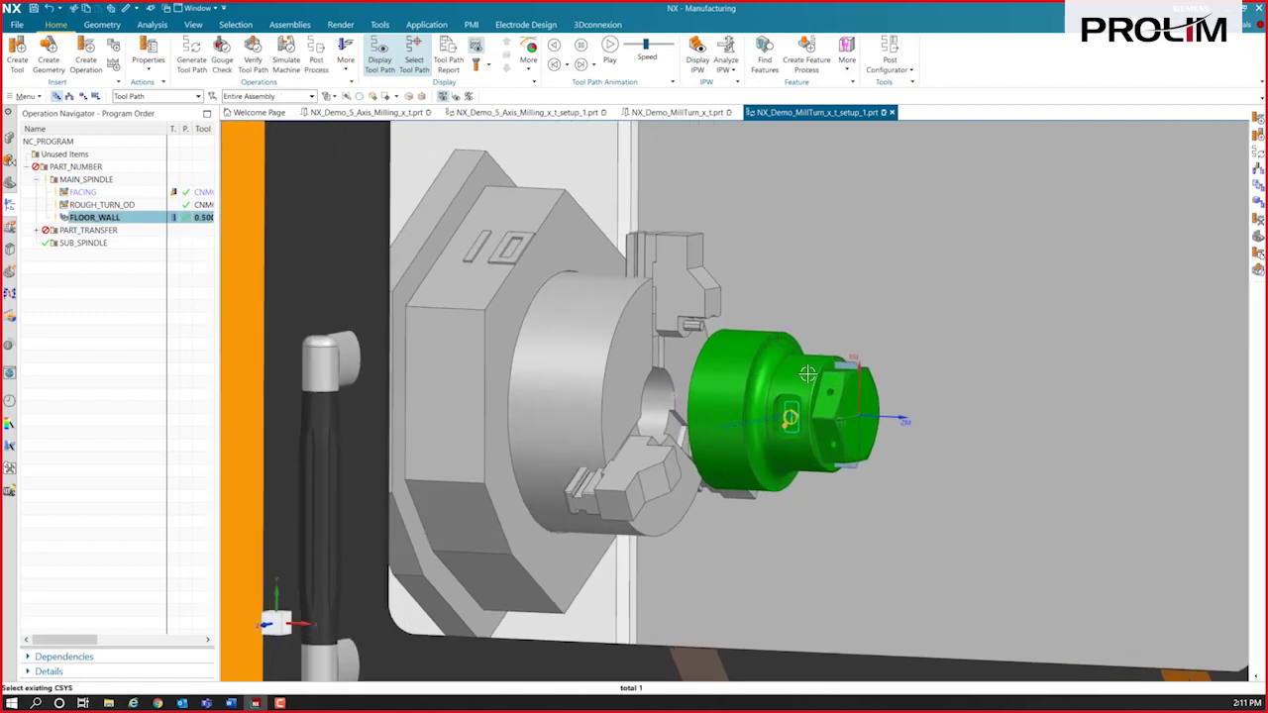
{"action": "left_click", "coordinate": [108, 289]}
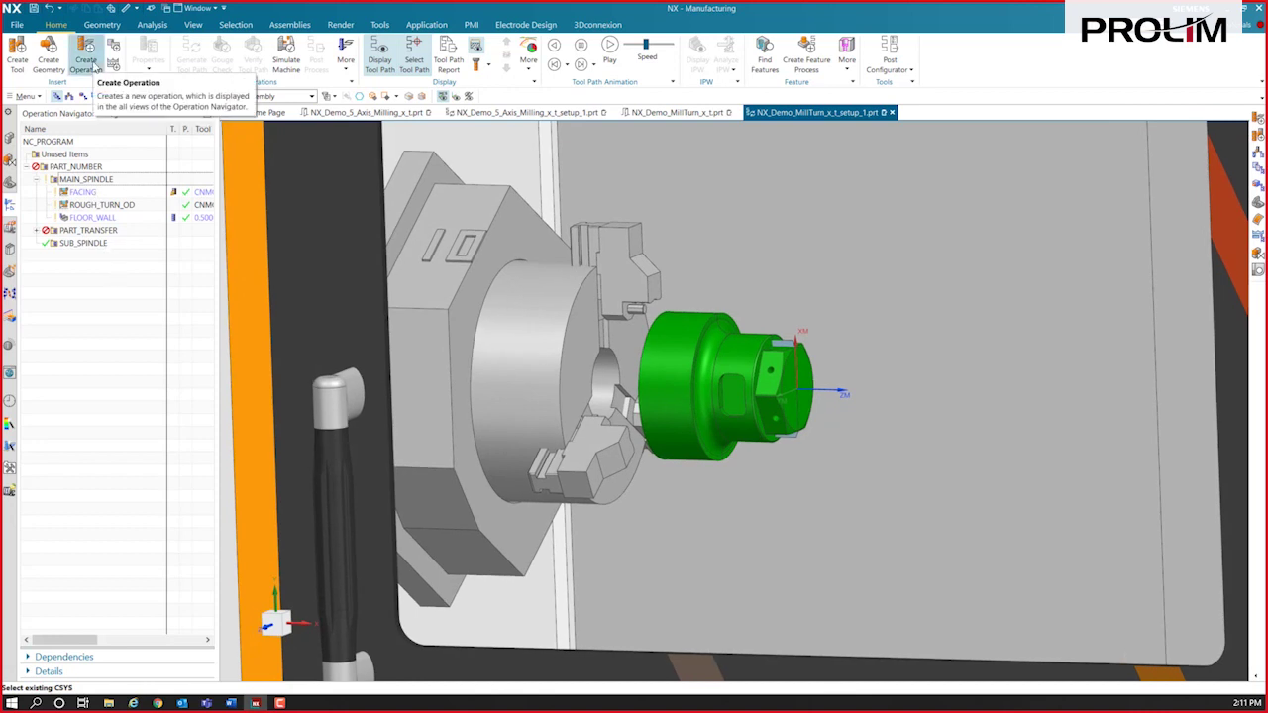
Create a mill_contour operation of subtype Zlevel Profile in MAIN_SPINDLE with the 0.5000_EM end mill, MAIN_MCS_SPINDLE geometry and MILL_FINISH method.
{"action": "left_click", "coordinate": [86, 61]}
{"action": "left_click", "coordinate": [331, 165]}
{"action": "left_click", "coordinate": [297, 190]}
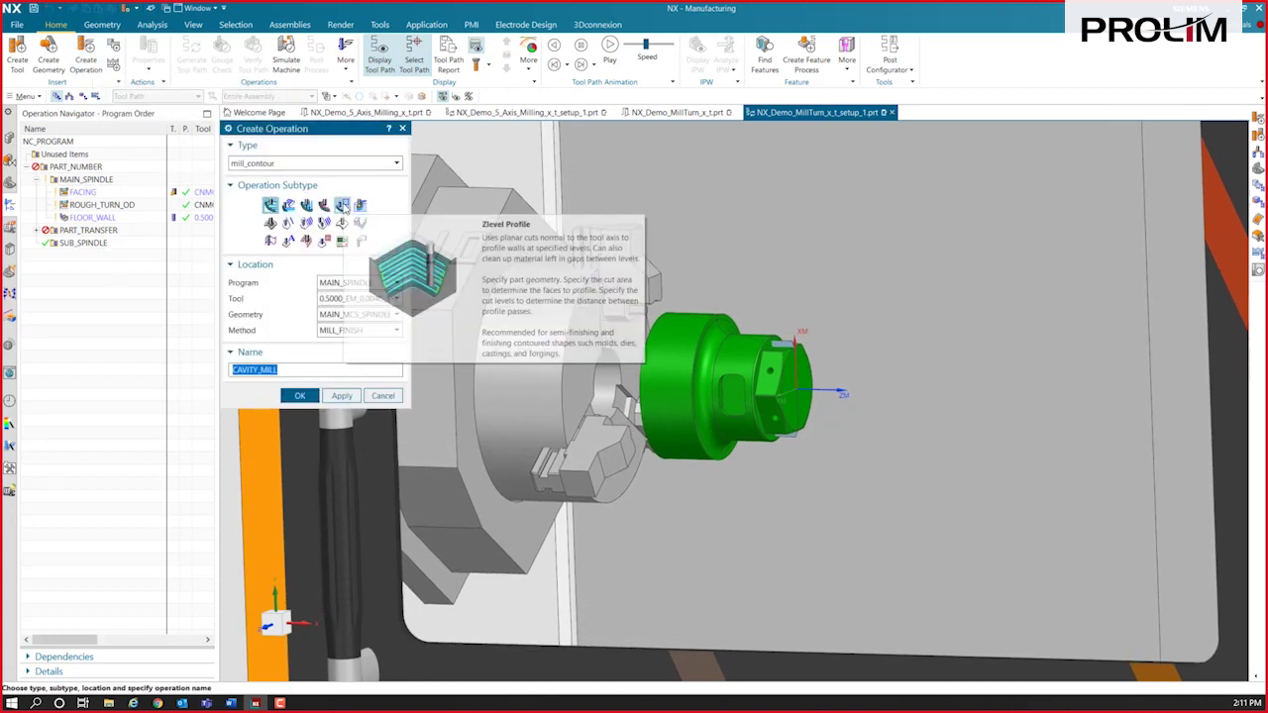
{"action": "left_click", "coordinate": [342, 205]}
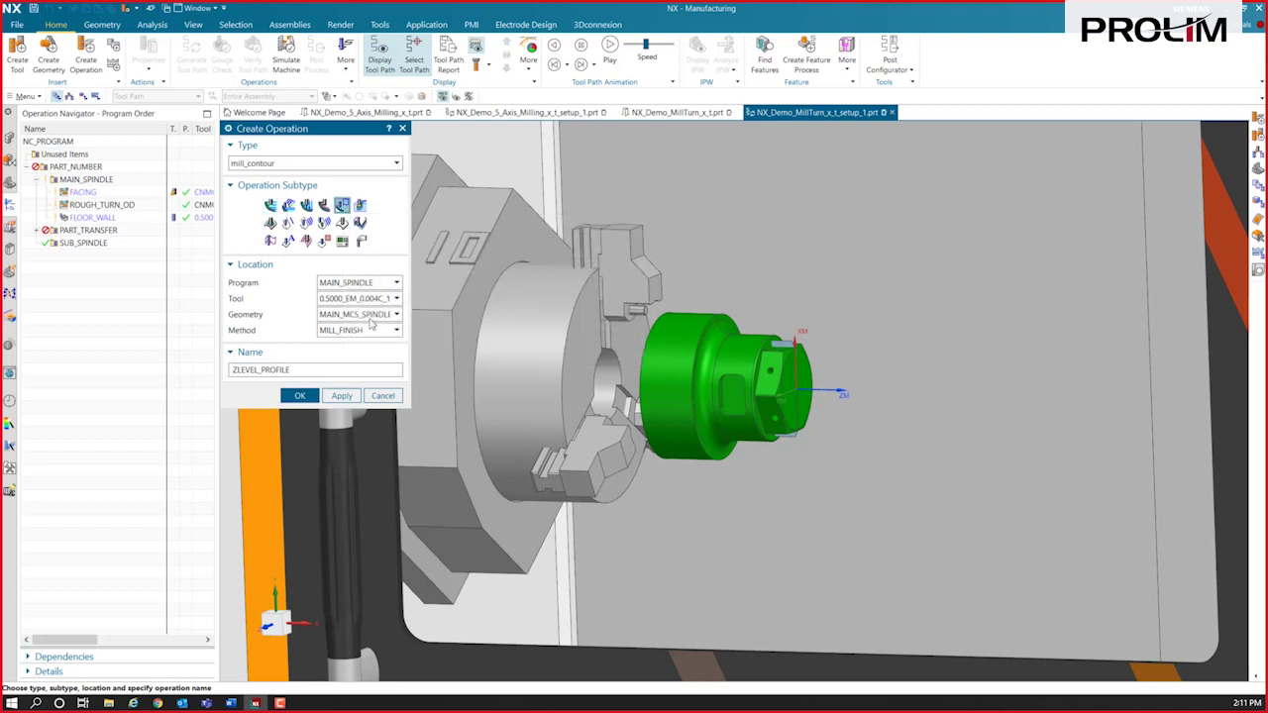
{"action": "left_click", "coordinate": [299, 395]}
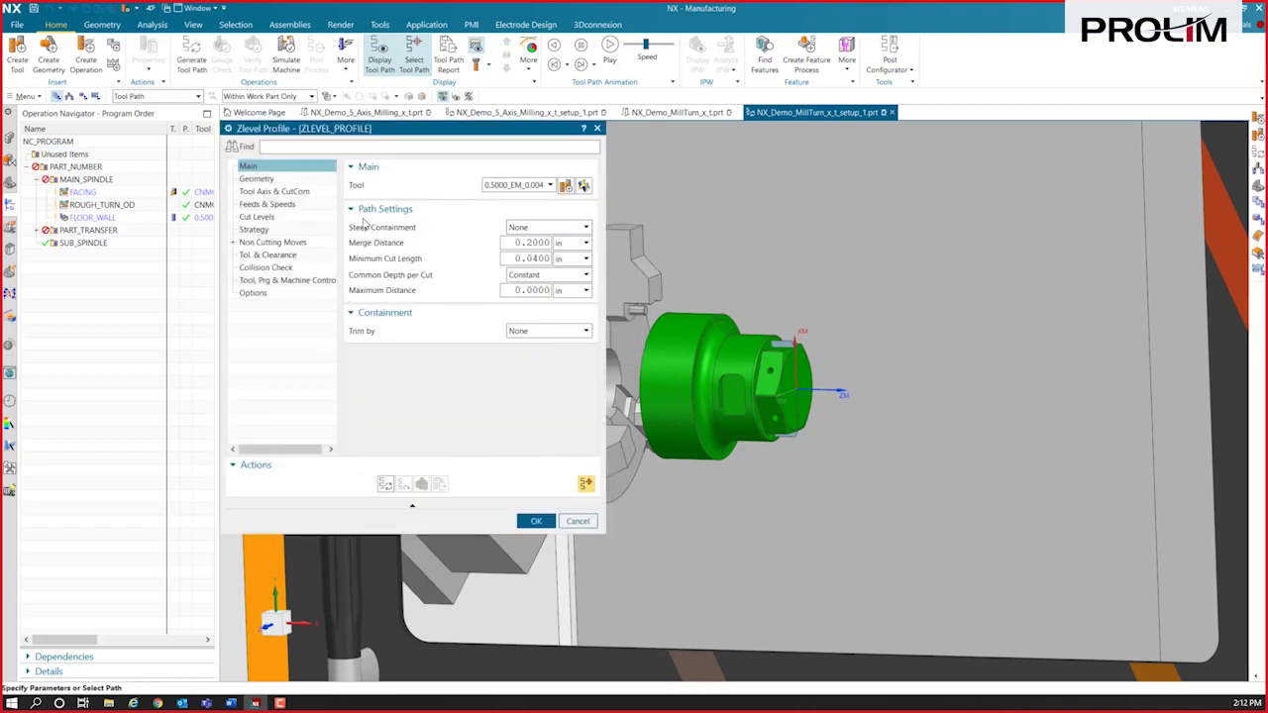
Specify the hexagonal flats at the part's front end as the ZLEVEL_PROFILE cut area using the Tangent Faces selection rule.
{"action": "left_click", "coordinate": [257, 180]}
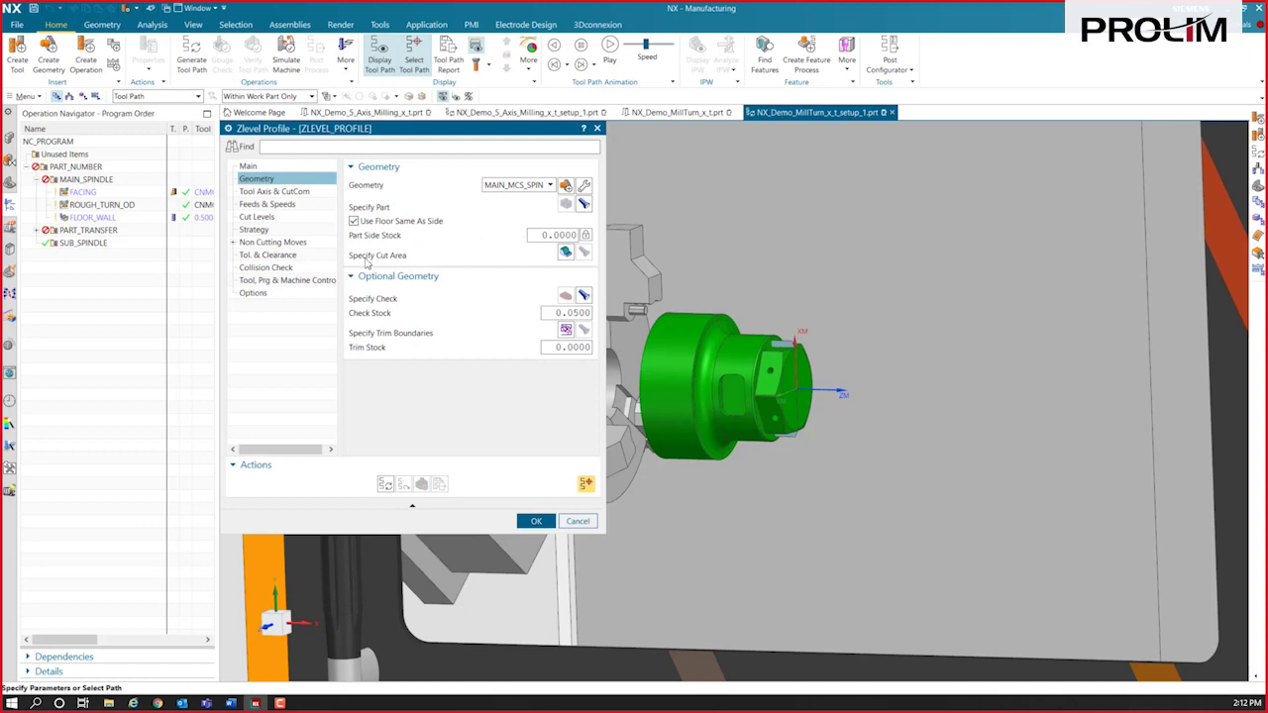
{"action": "left_click", "coordinate": [564, 254]}
{"action": "left_click", "coordinate": [693, 133]}
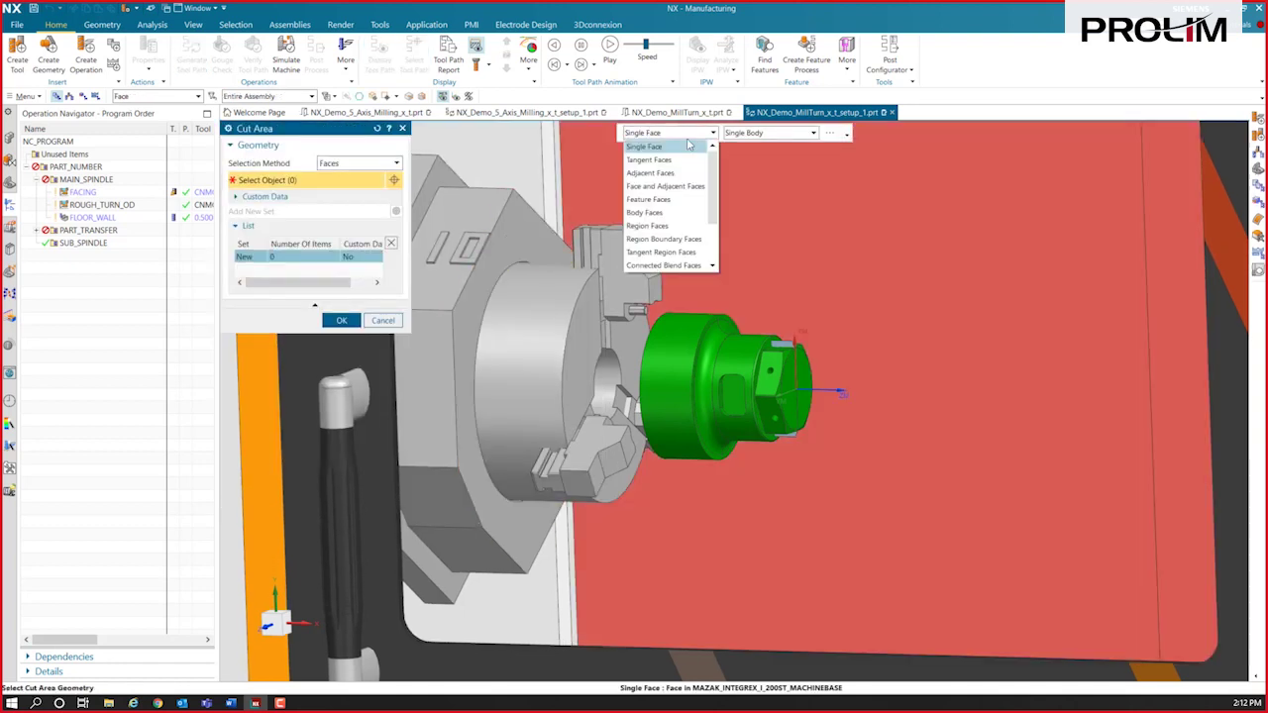
{"action": "left_click", "coordinate": [679, 158]}
{"action": "left_click", "coordinate": [760, 355]}
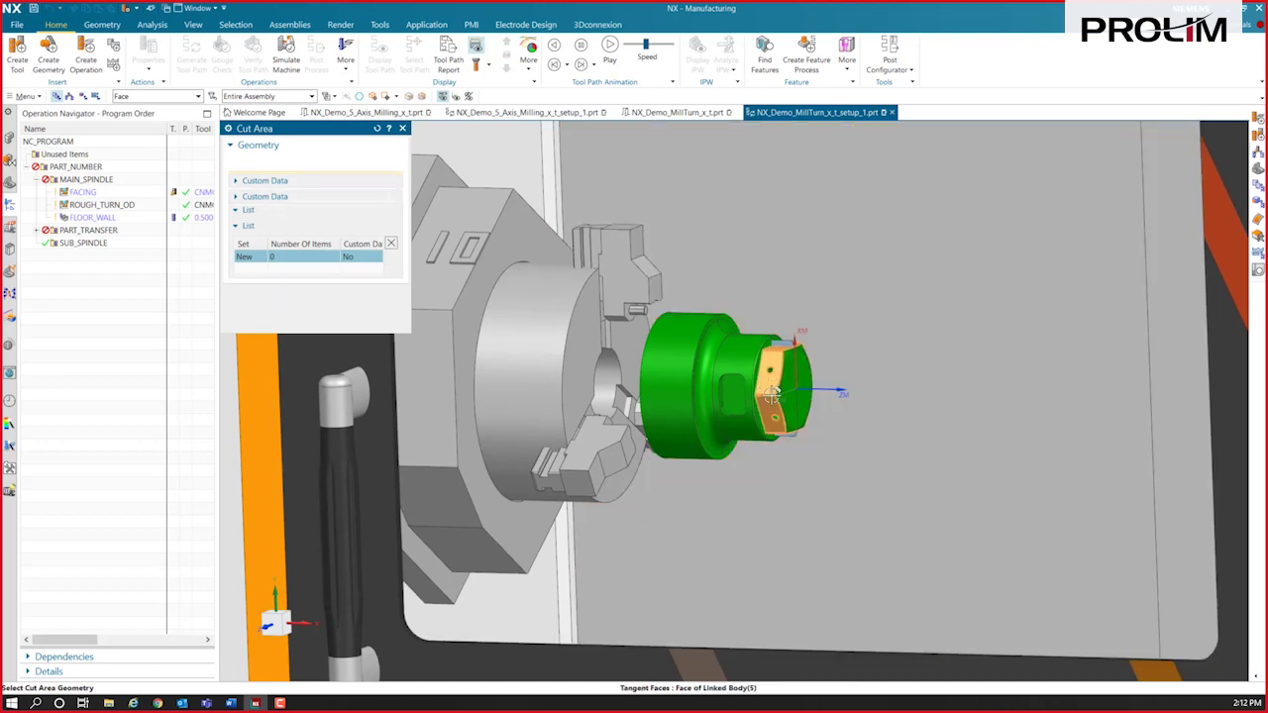
{"action": "scroll", "coordinate": [766, 401], "scroll_direction": "up", "scroll_amount": 5}
{"action": "scroll", "coordinate": [766, 401], "scroll_direction": "up", "scroll_amount": 2}
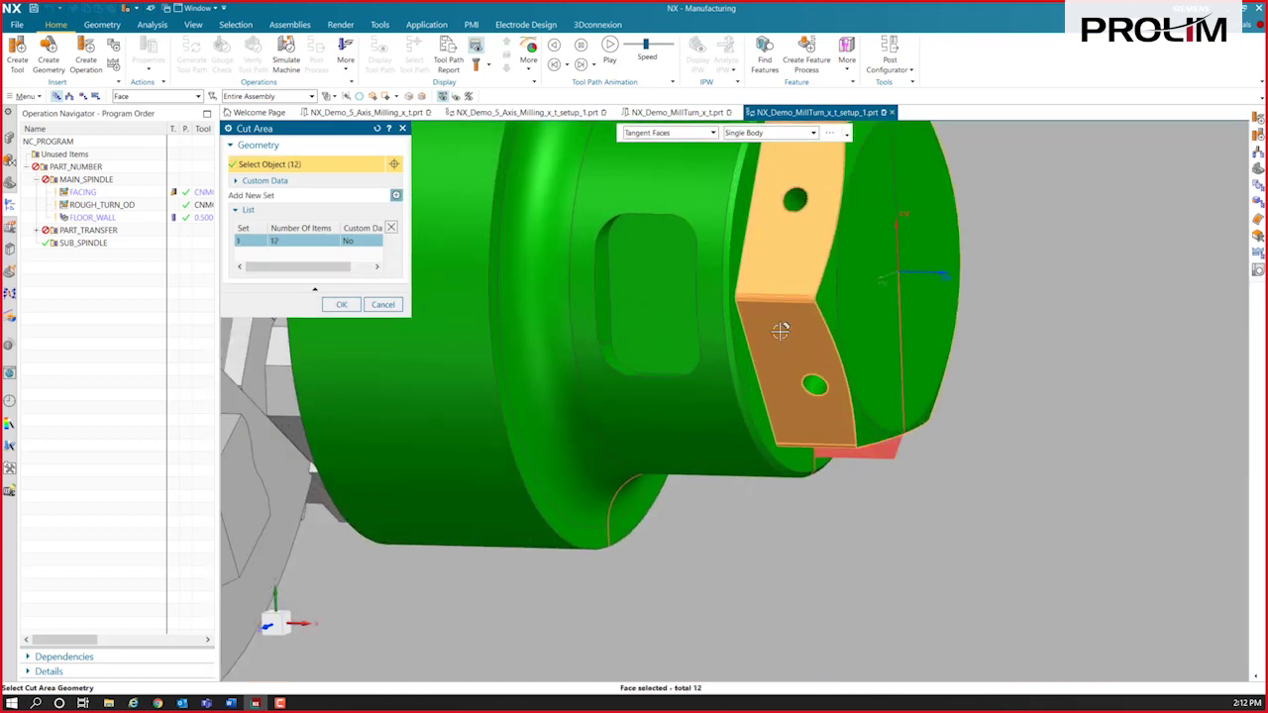
{"action": "scroll", "coordinate": [780, 331], "scroll_direction": "down", "scroll_amount": 5}
{"action": "left_click", "coordinate": [340, 304]}
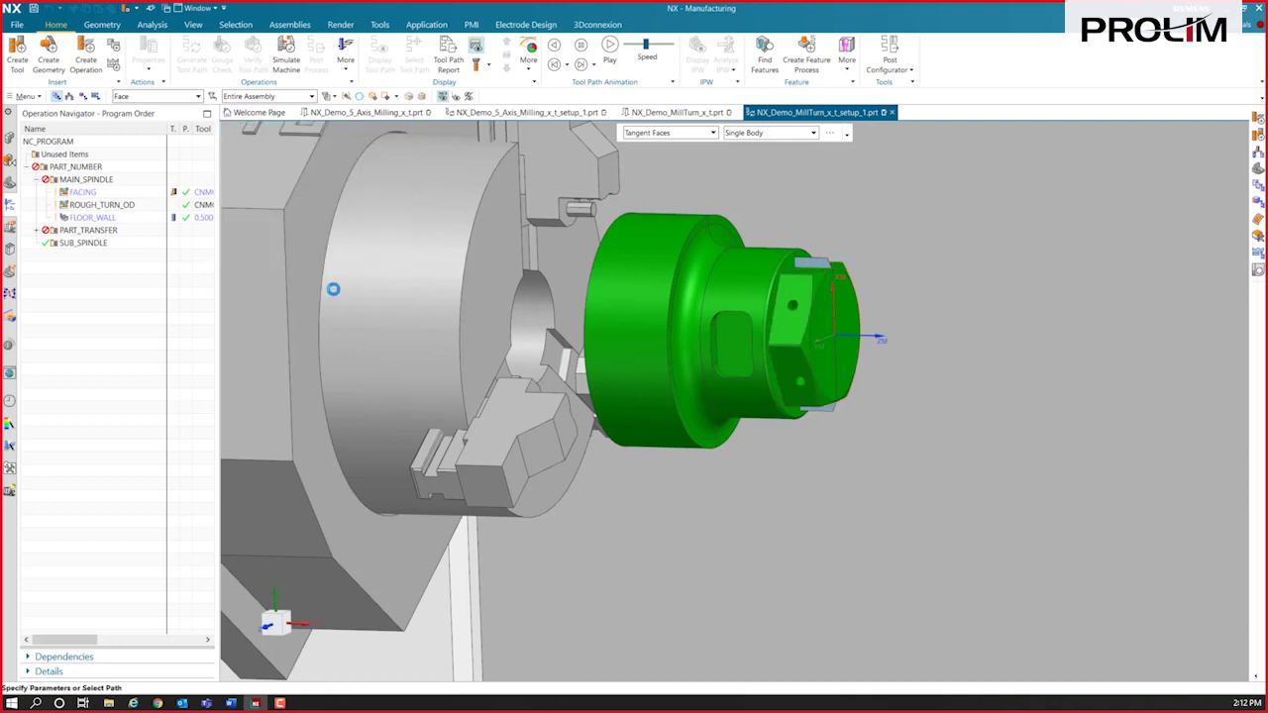
Generate the ZLEVEL_PROFILE tool path, trying a Maximum Distance of 0.125 in and then setting it to 0.3 in.
{"action": "left_click", "coordinate": [385, 482]}
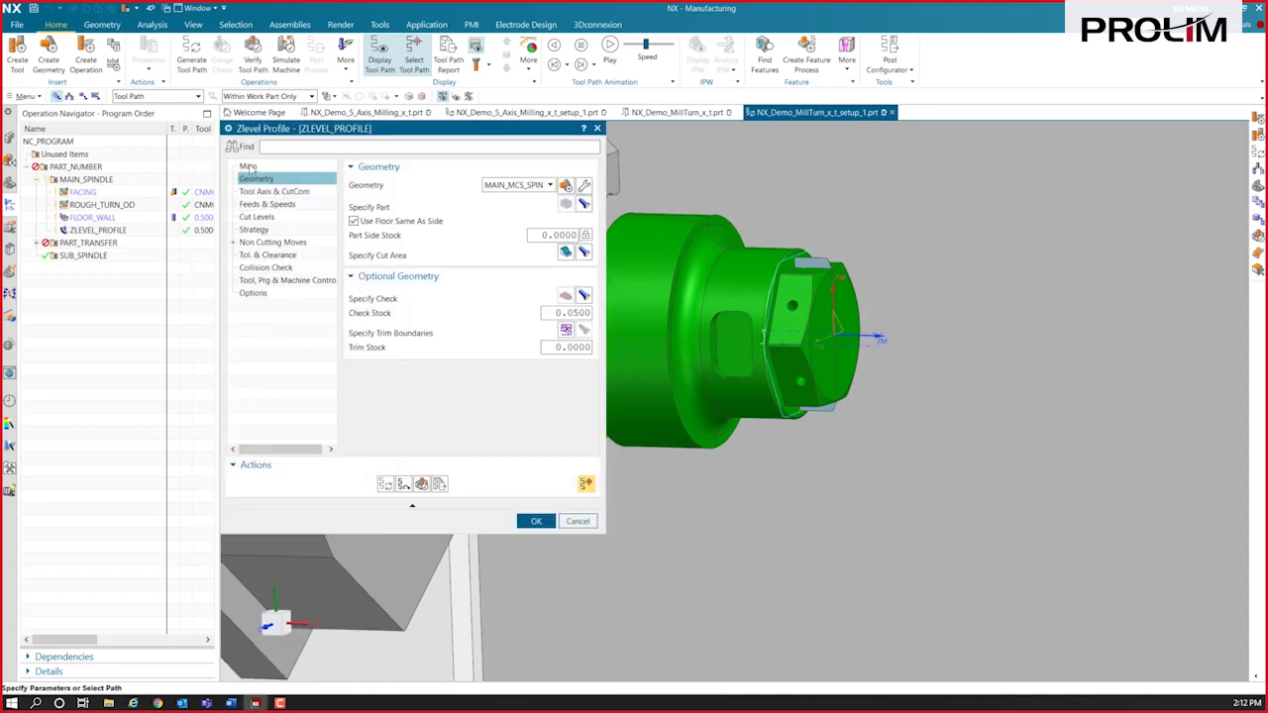
{"action": "left_click", "coordinate": [248, 166]}
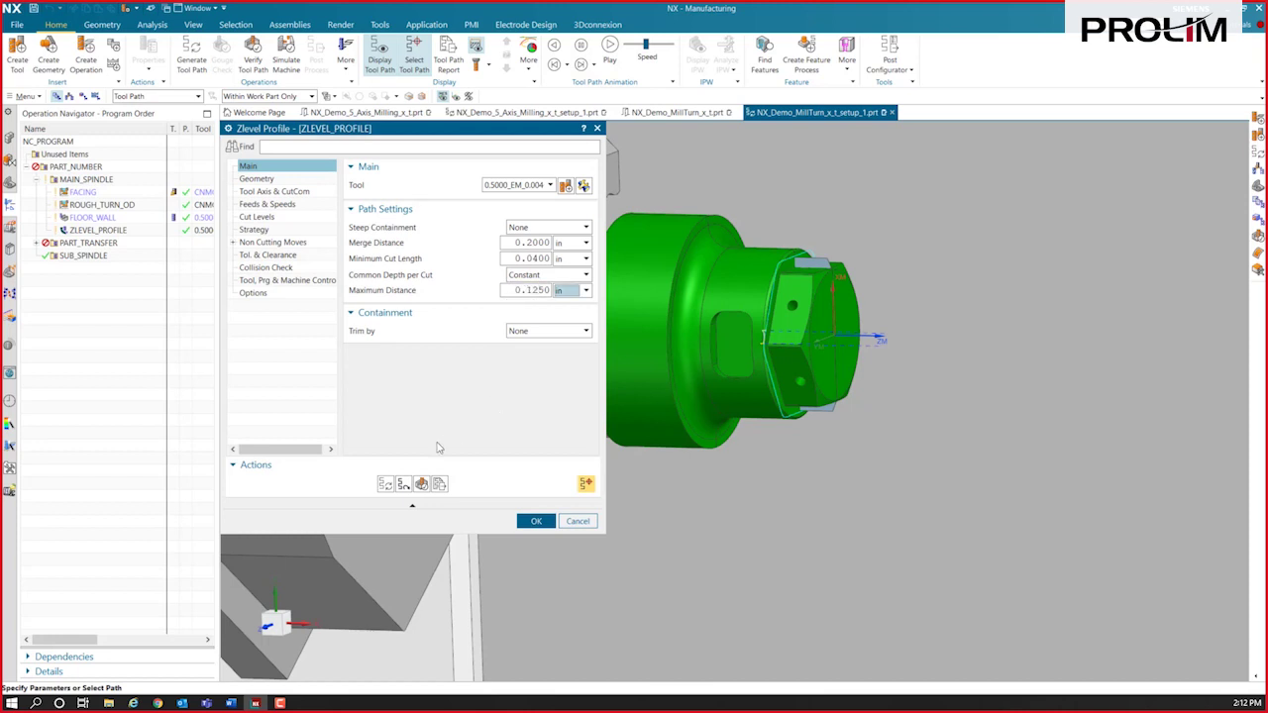
{"action": "left_click", "coordinate": [387, 483]}
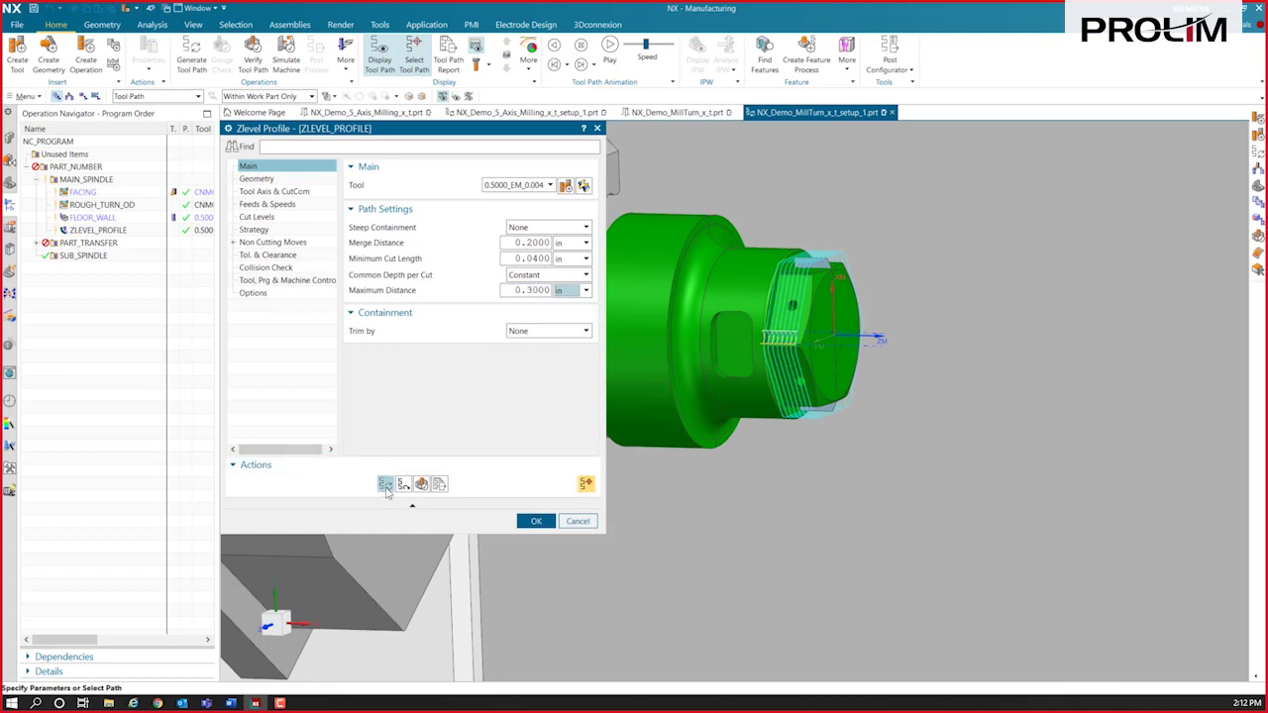
{"action": "left_click", "coordinate": [385, 483]}
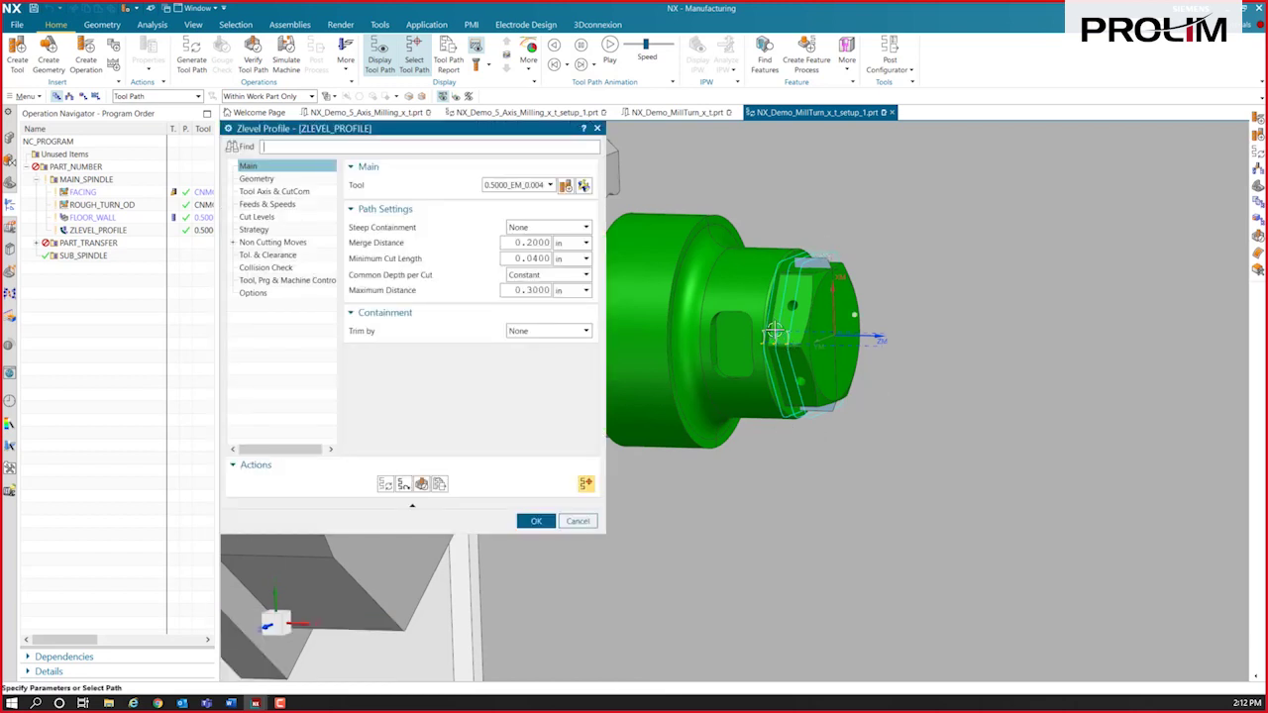
{"action": "left_click", "coordinate": [536, 521]}
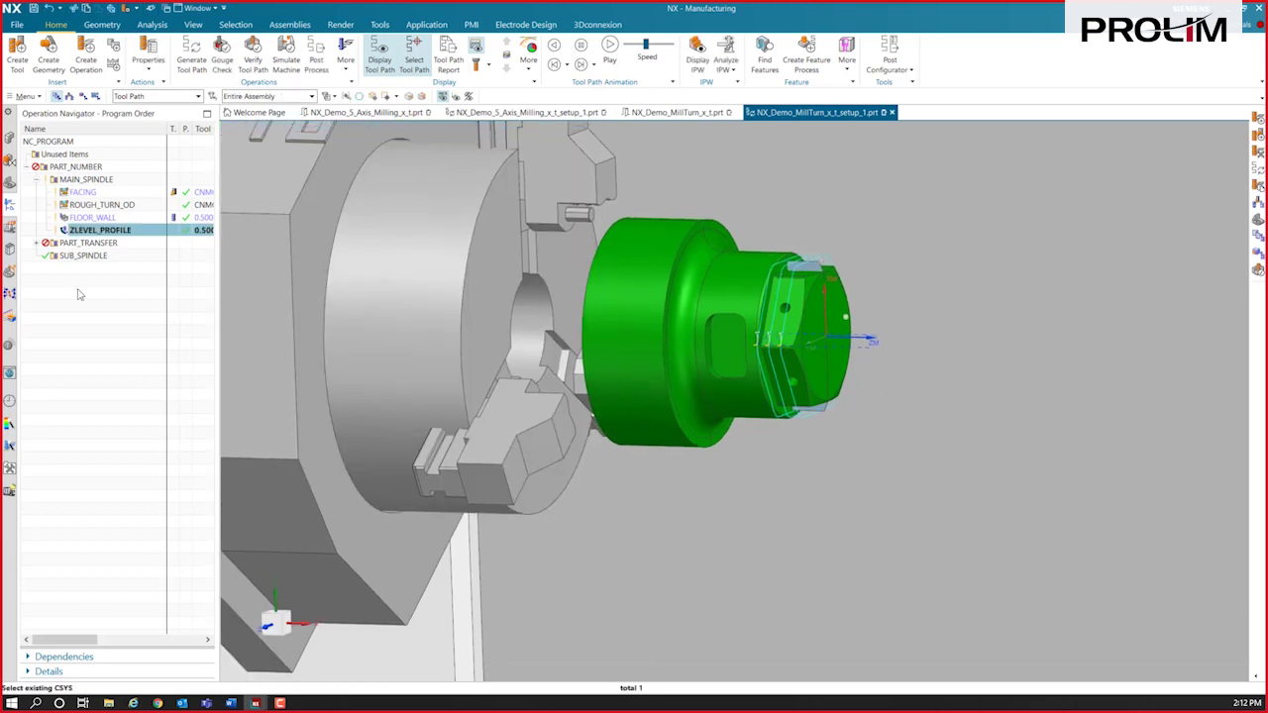
Duplicate the ZLEVEL_PROFILE operation within the MAIN_SPINDLE program.
{"action": "right_click", "coordinate": [100, 233]}
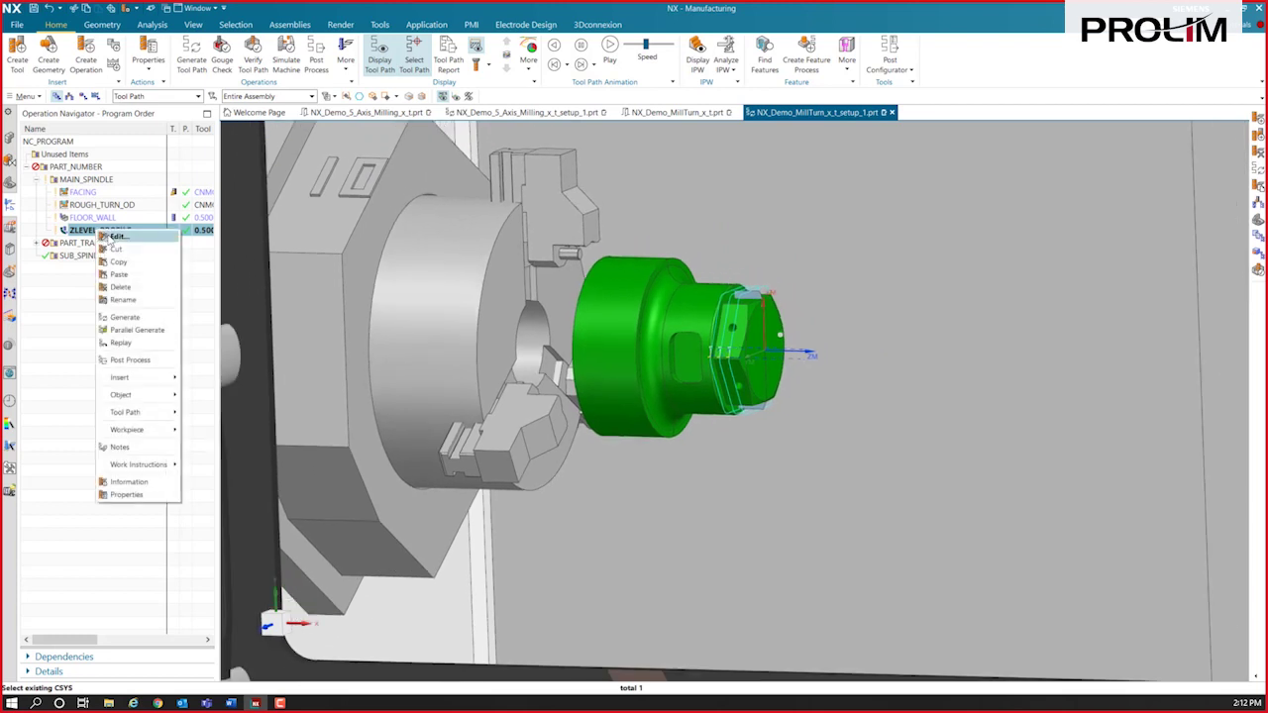
{"action": "left_click", "coordinate": [118, 263]}
{"action": "right_click", "coordinate": [103, 233]}
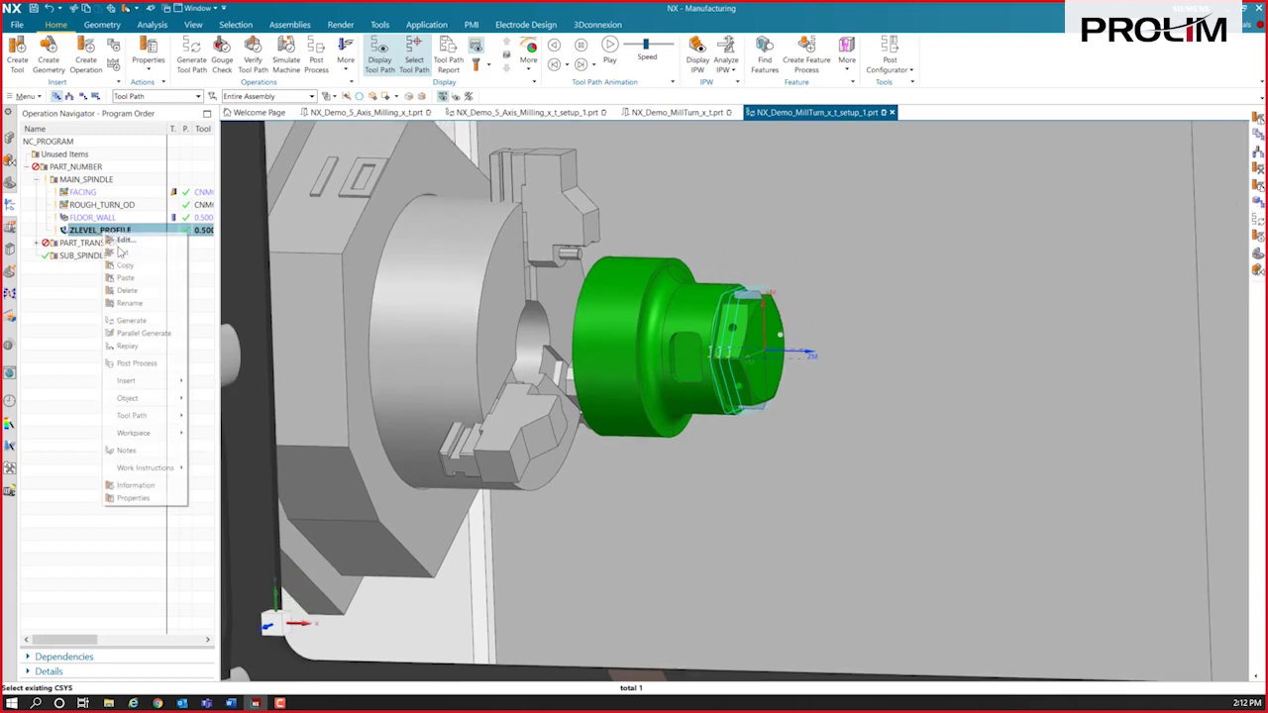
{"action": "left_click", "coordinate": [142, 282]}
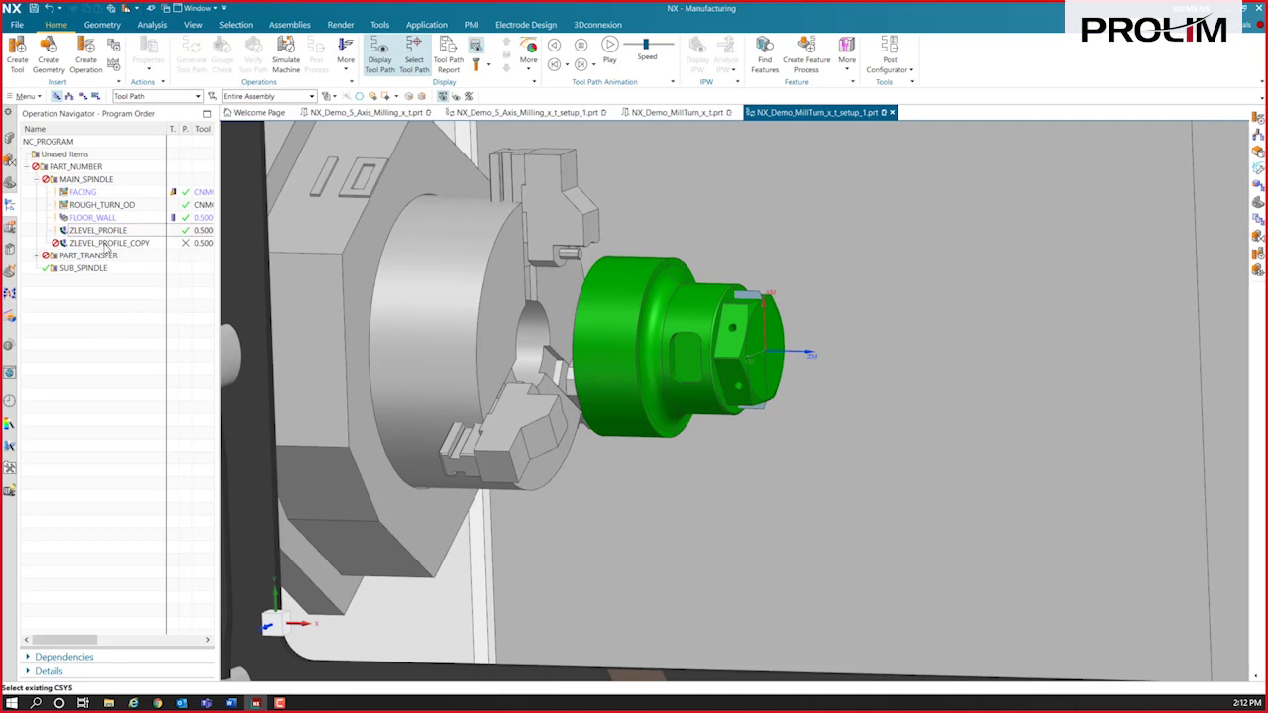
Add a Set Coordinate Transformation event to the start-of-path events of ZLEVEL_PROFILE_COPY and generate its tool path.
{"action": "left_click", "coordinate": [104, 245]}
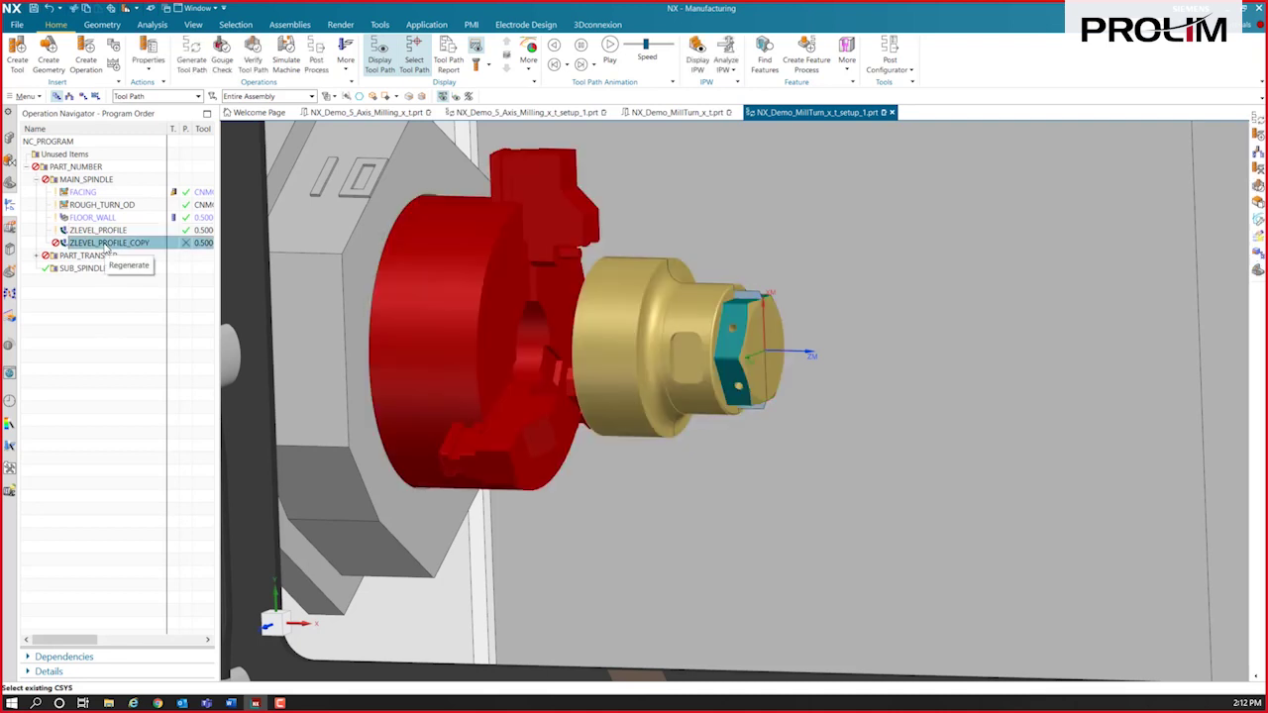
{"action": "double_click", "coordinate": [105, 245]}
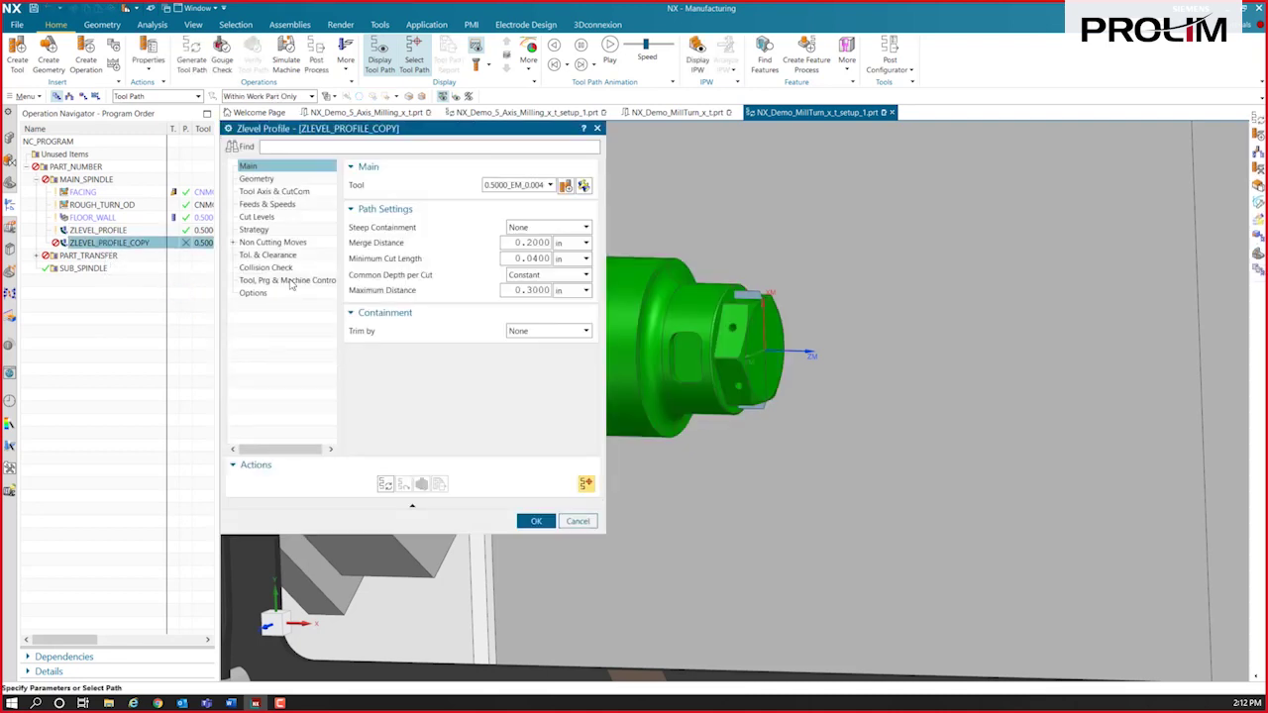
{"action": "left_click", "coordinate": [289, 281]}
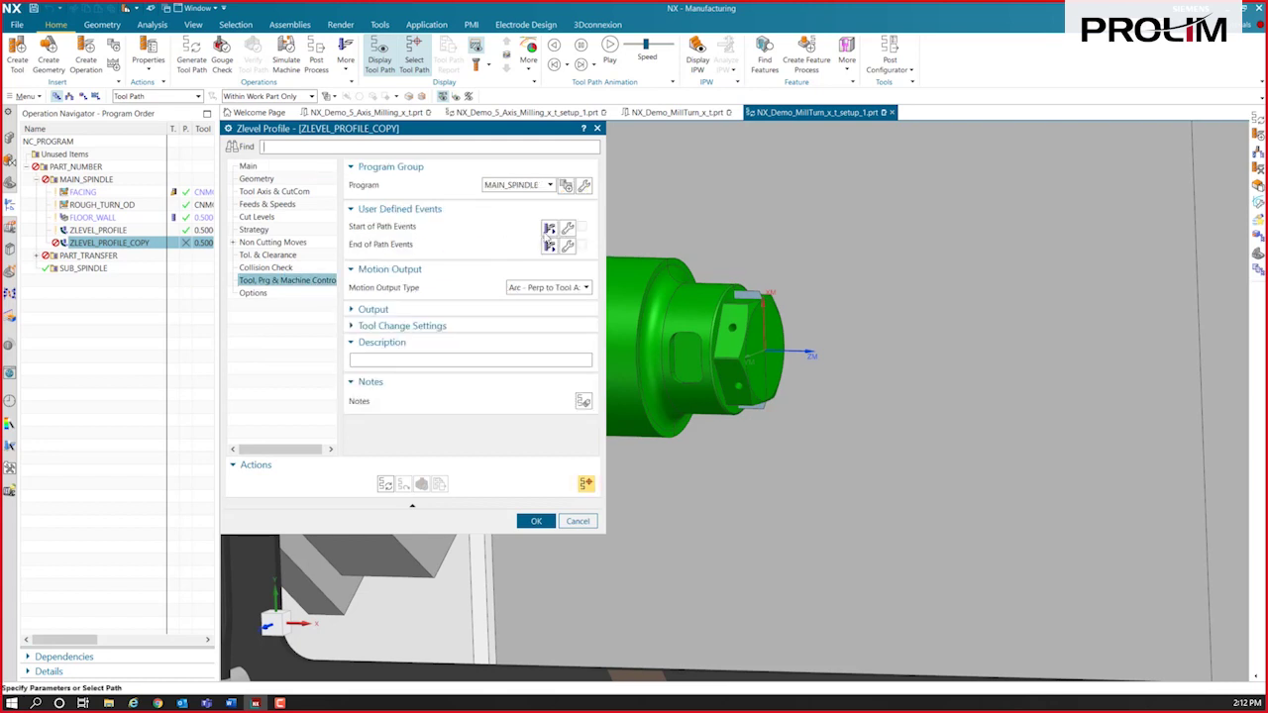
{"action": "left_click", "coordinate": [567, 227]}
{"action": "scroll", "coordinate": [279, 233], "scroll_direction": "down", "scroll_amount": 5}
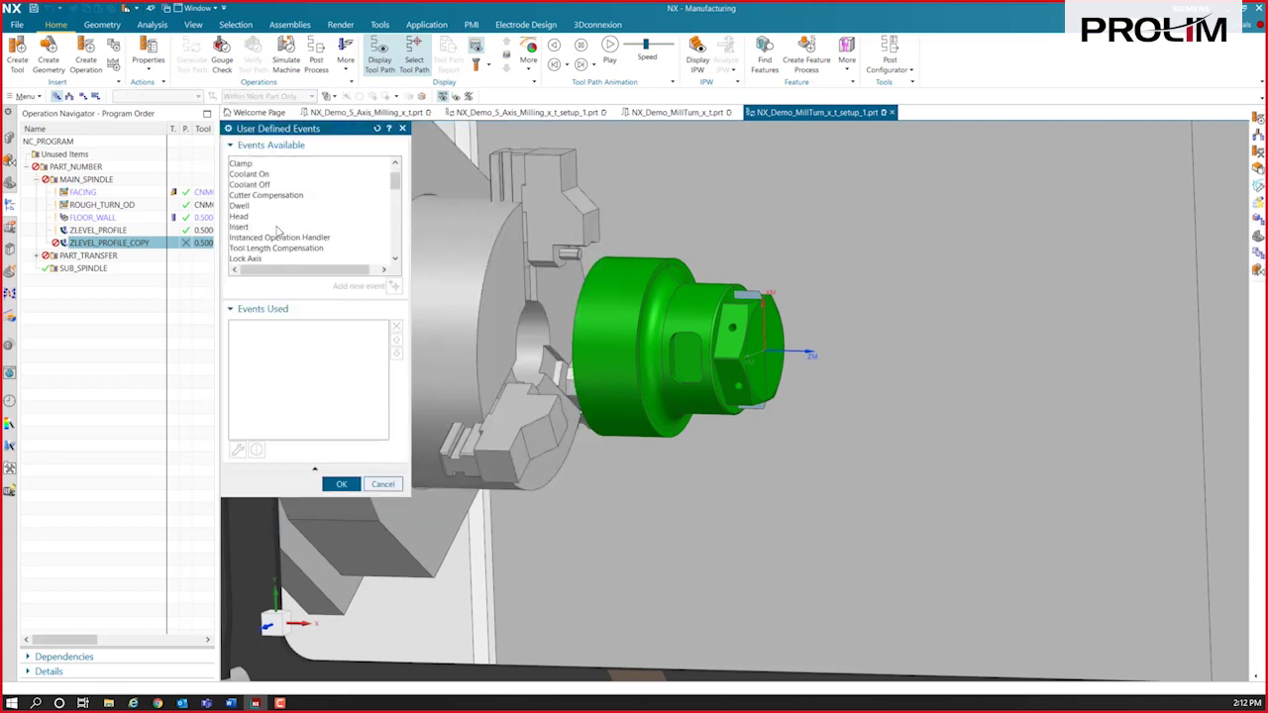
{"action": "scroll", "coordinate": [279, 231], "scroll_direction": "down", "scroll_amount": 3}
{"action": "scroll", "coordinate": [286, 203], "scroll_direction": "up", "scroll_amount": 1}
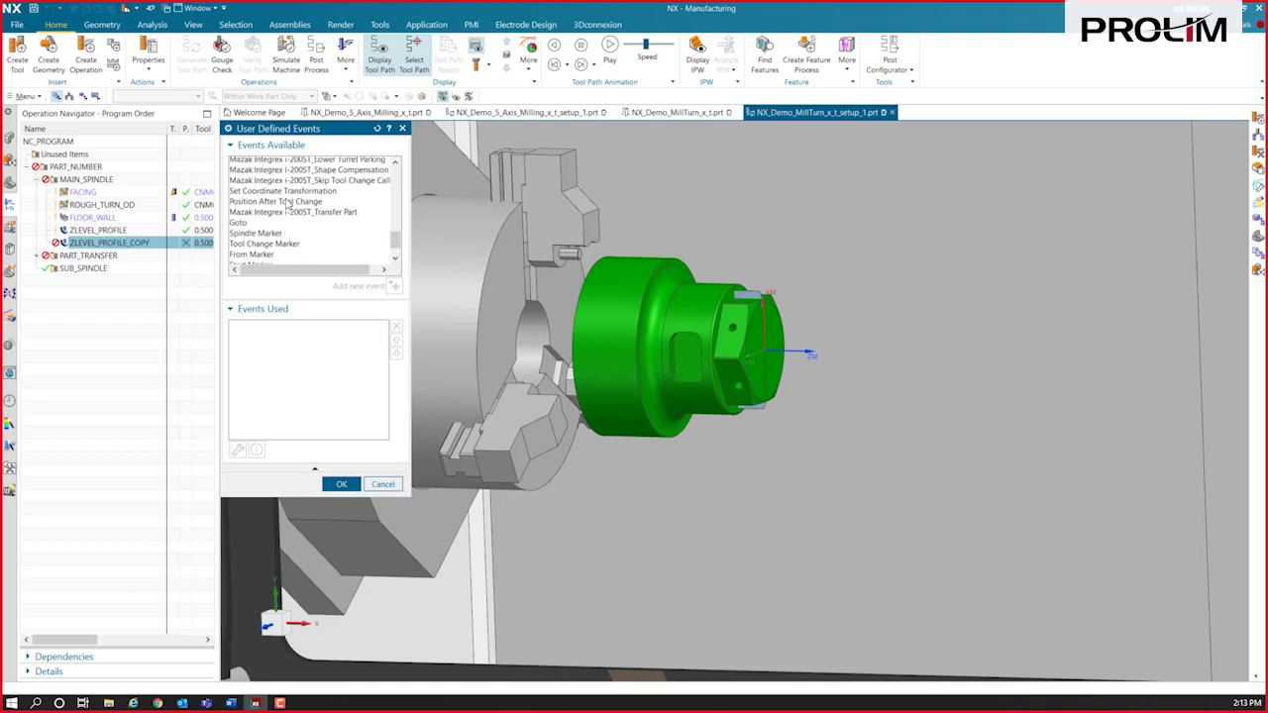
{"action": "left_click", "coordinate": [286, 194]}
{"action": "left_click", "coordinate": [394, 286]}
{"action": "left_click", "coordinate": [382, 163]}
{"action": "left_click", "coordinate": [361, 185]}
{"action": "left_click", "coordinate": [362, 196]}
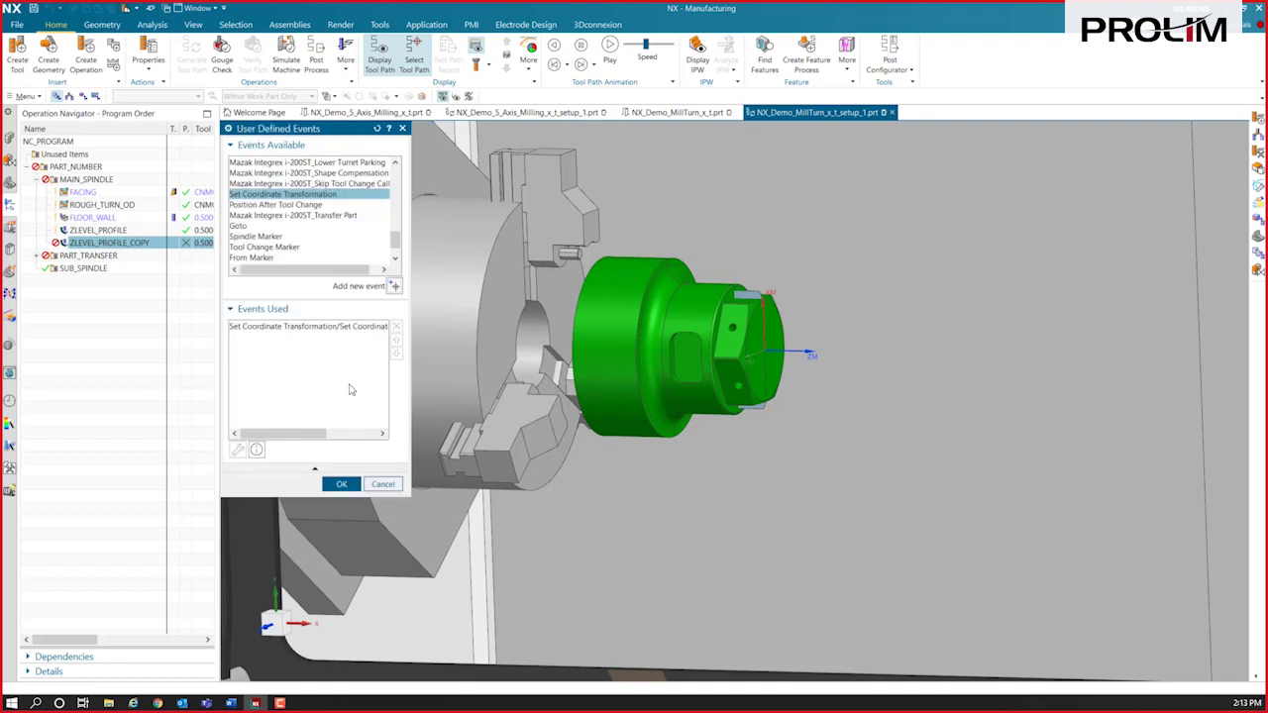
{"action": "left_click", "coordinate": [345, 484]}
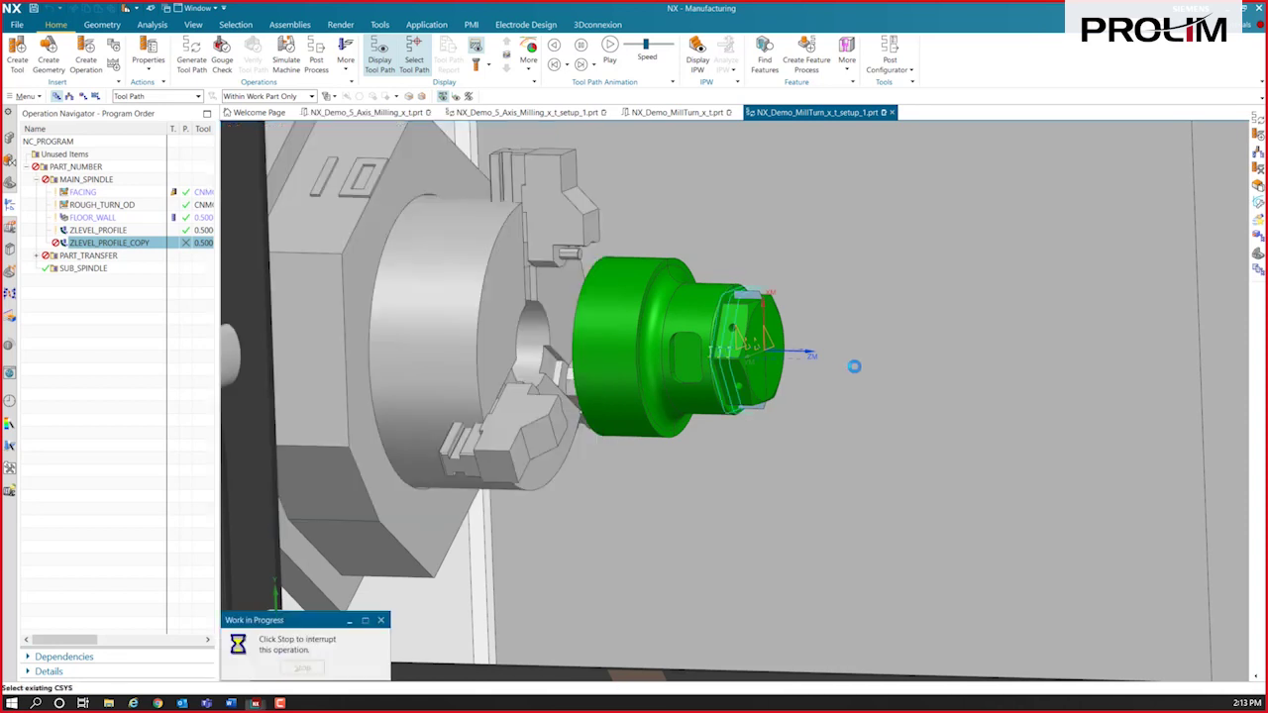
{"action": "left_click", "coordinate": [535, 522]}
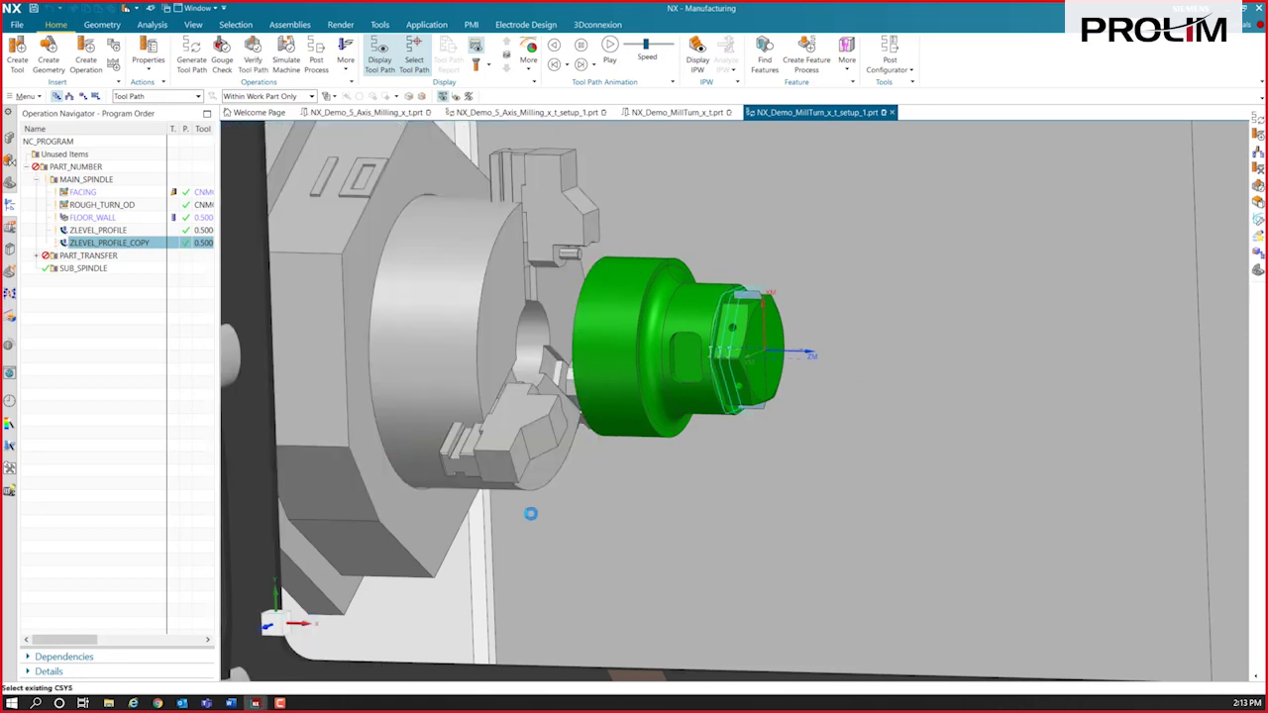
Measure the diameter of the small hole in the upper hexagonal flat.
{"action": "scroll", "coordinate": [277, 256], "scroll_direction": "down", "scroll_amount": 5}
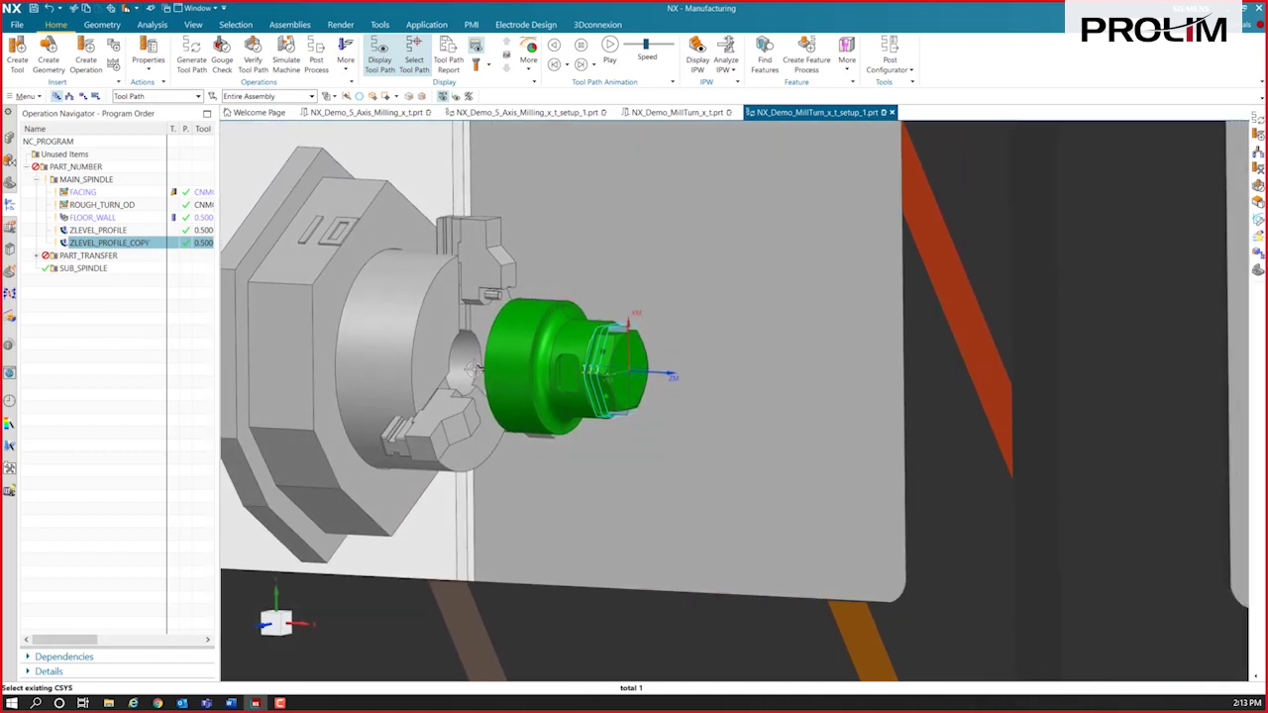
{"action": "scroll", "coordinate": [643, 361], "scroll_direction": "up", "scroll_amount": 1}
{"action": "scroll", "coordinate": [485, 317], "scroll_direction": "up", "scroll_amount": 1}
{"action": "left_click", "coordinate": [90, 278]}
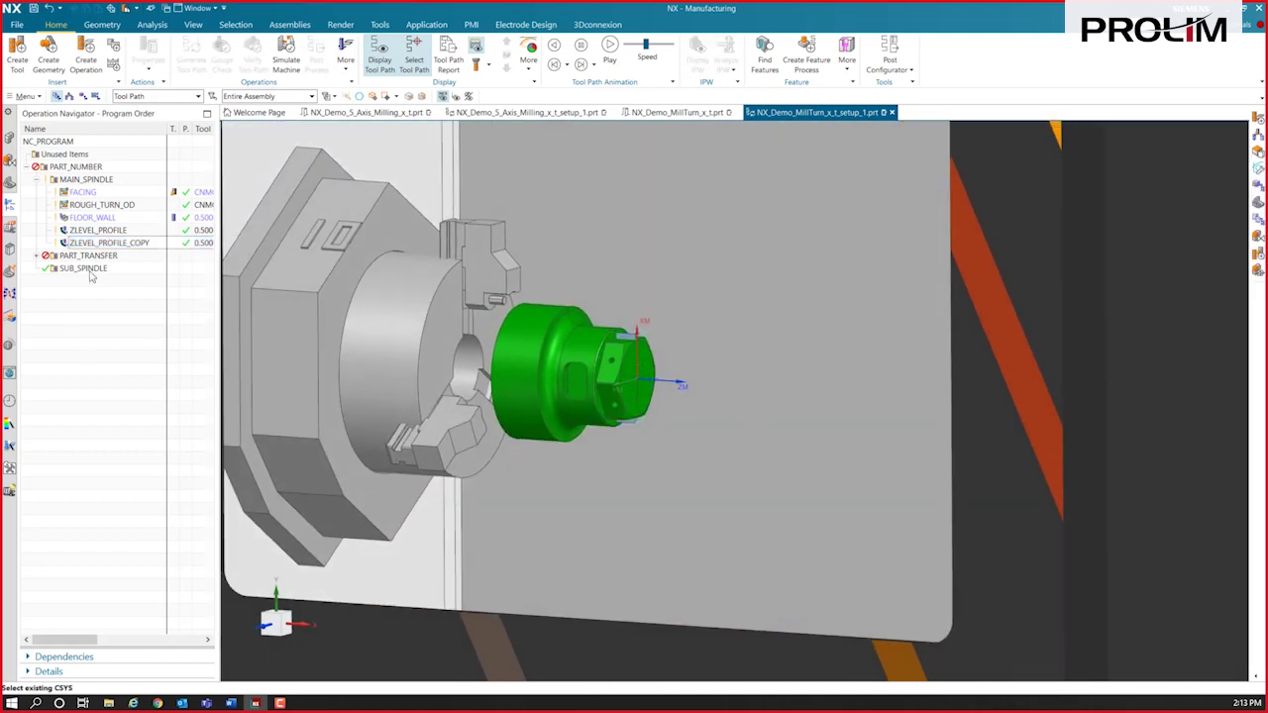
{"action": "scroll", "coordinate": [511, 384], "scroll_direction": "up", "scroll_amount": 4}
{"action": "right_click_drag", "start_coordinate": [779, 200], "coordinate": [784, 237]}
{"action": "scroll", "coordinate": [550, 346], "scroll_direction": "up", "scroll_amount": 2}
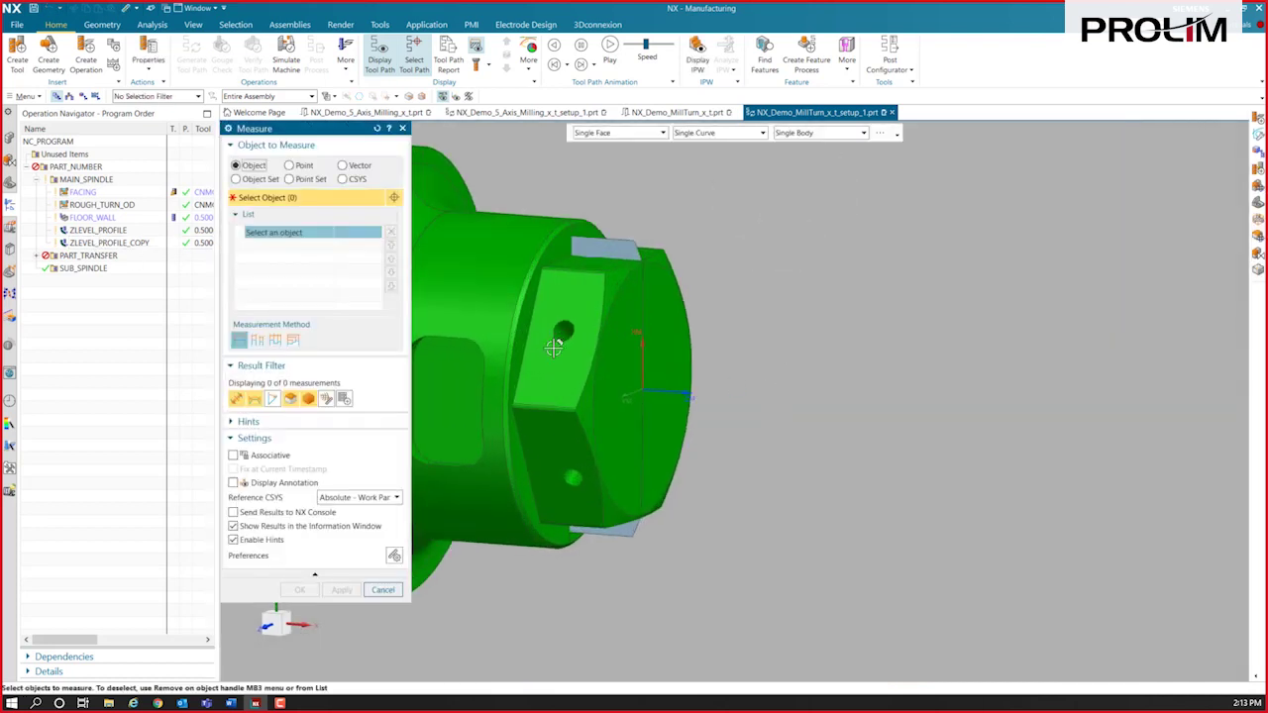
{"action": "scroll", "coordinate": [552, 346], "scroll_direction": "up", "scroll_amount": 2}
{"action": "left_click", "coordinate": [571, 309]}
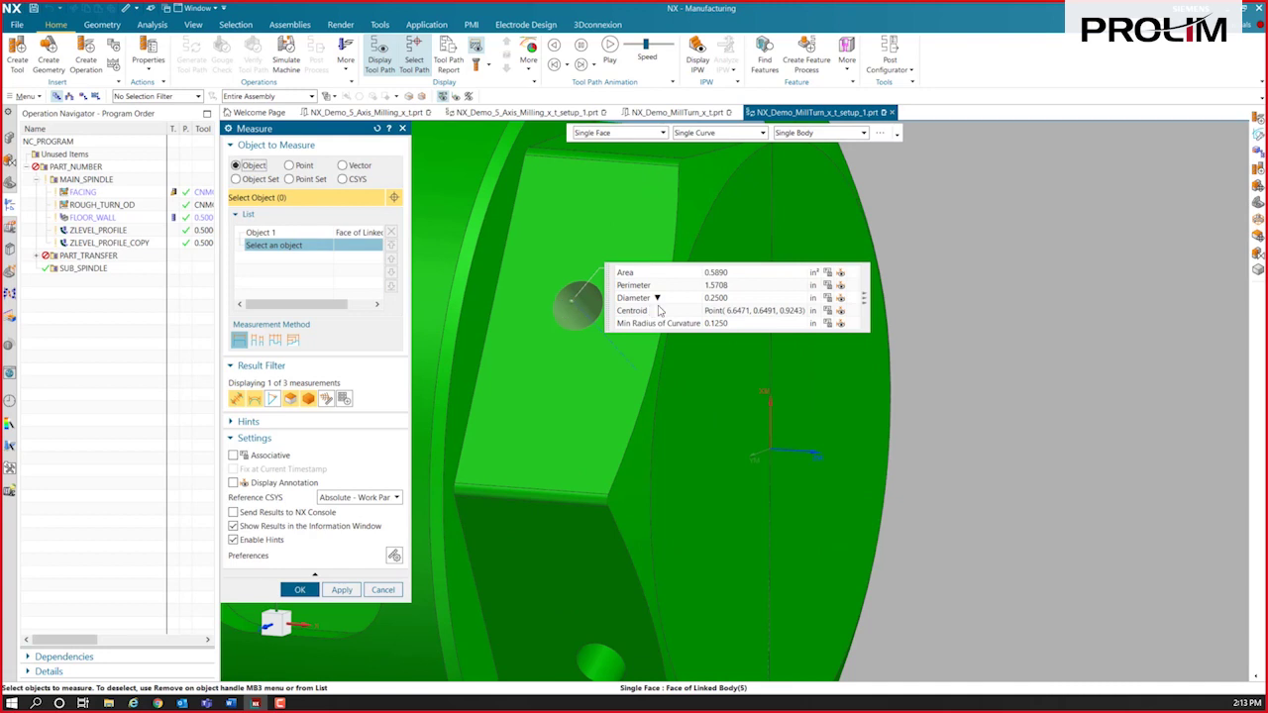
{"action": "scroll", "coordinate": [583, 398], "scroll_direction": "down", "scroll_amount": 2}
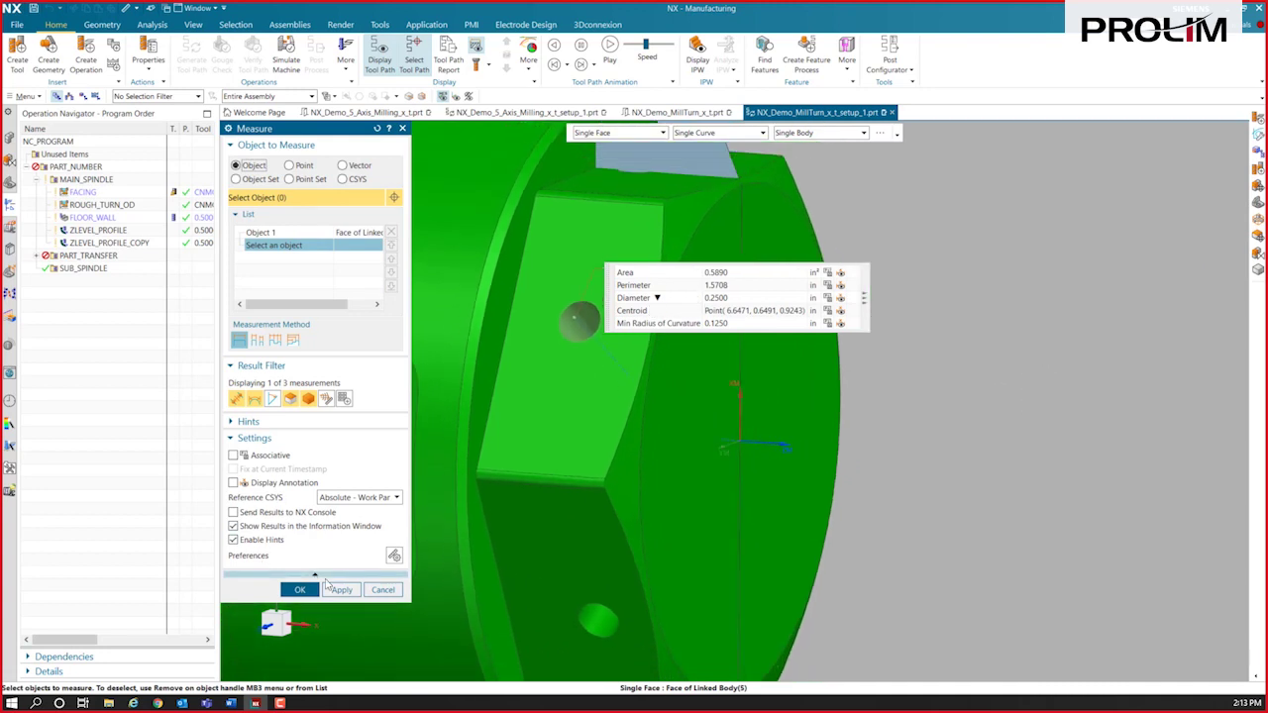
Create a turning DRILLING operation in the MAIN_SPINDLE program using the 0.2187_DRILL_140DEG tool and the MAIN_MCS_SPINDLE geometry.
{"action": "left_click", "coordinate": [383, 589]}
{"action": "key", "text": "ctrl+f"}
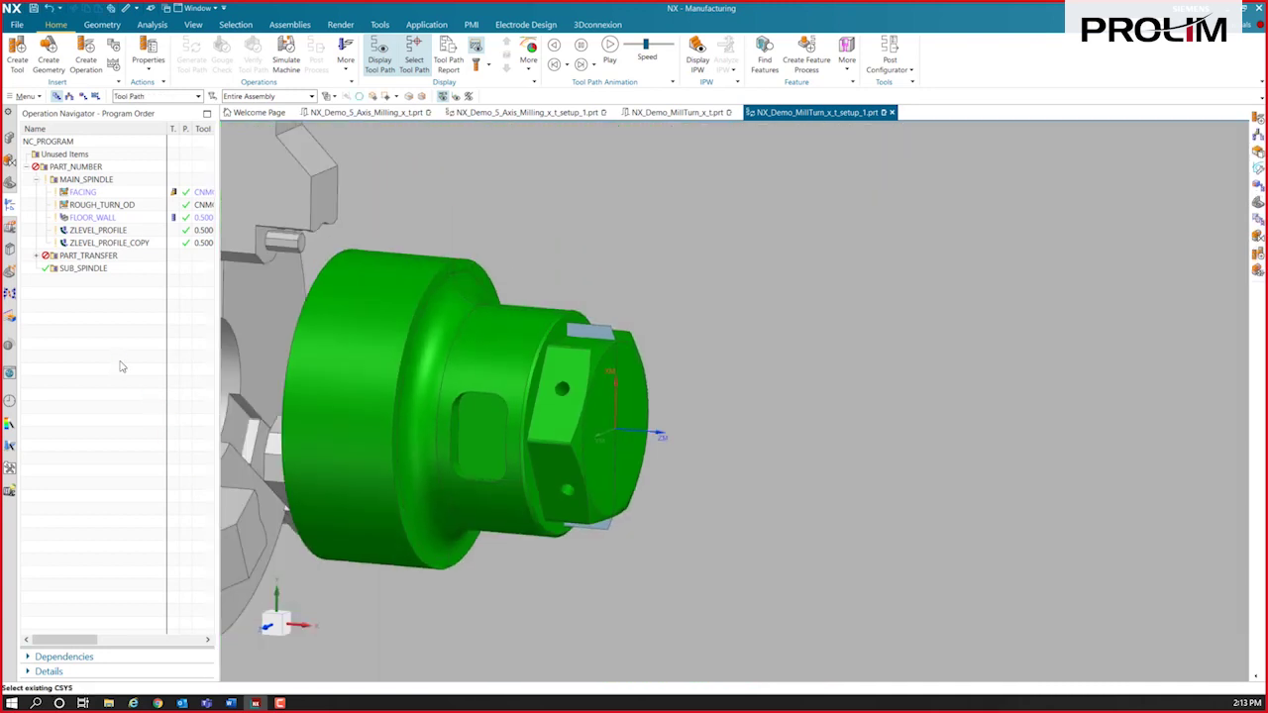
{"action": "left_click", "coordinate": [87, 54]}
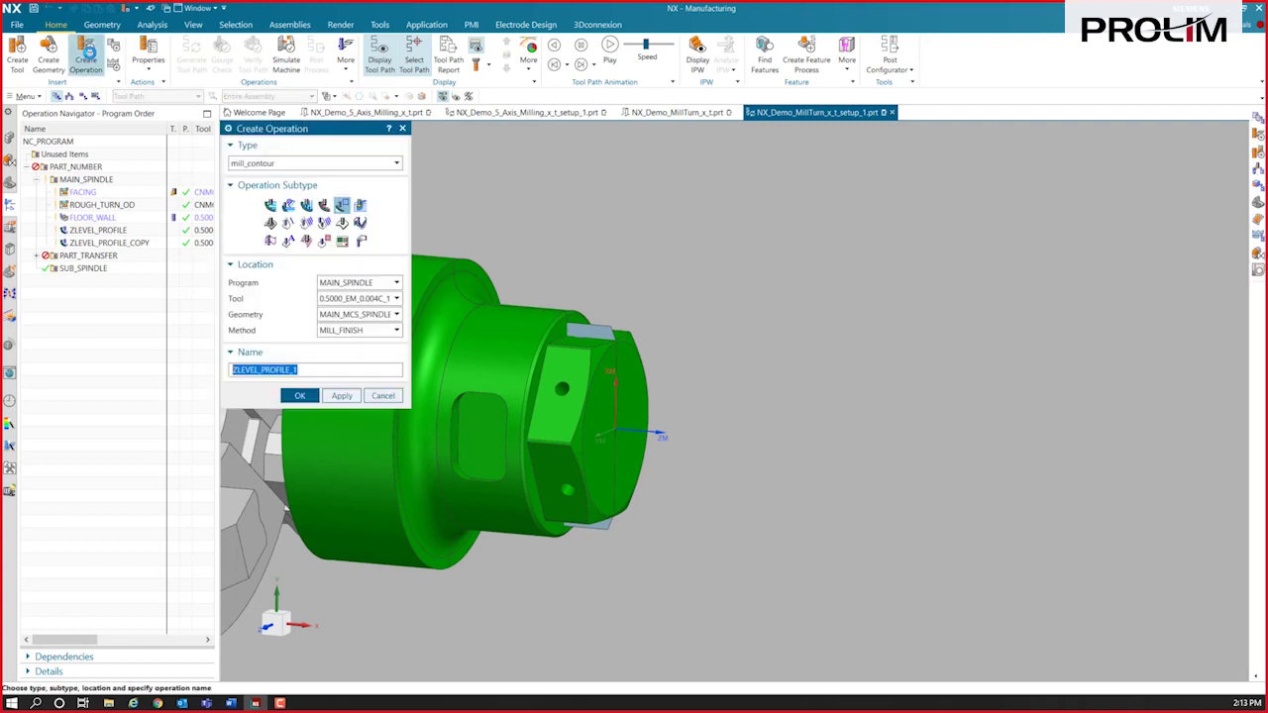
{"action": "left_click", "coordinate": [316, 165]}
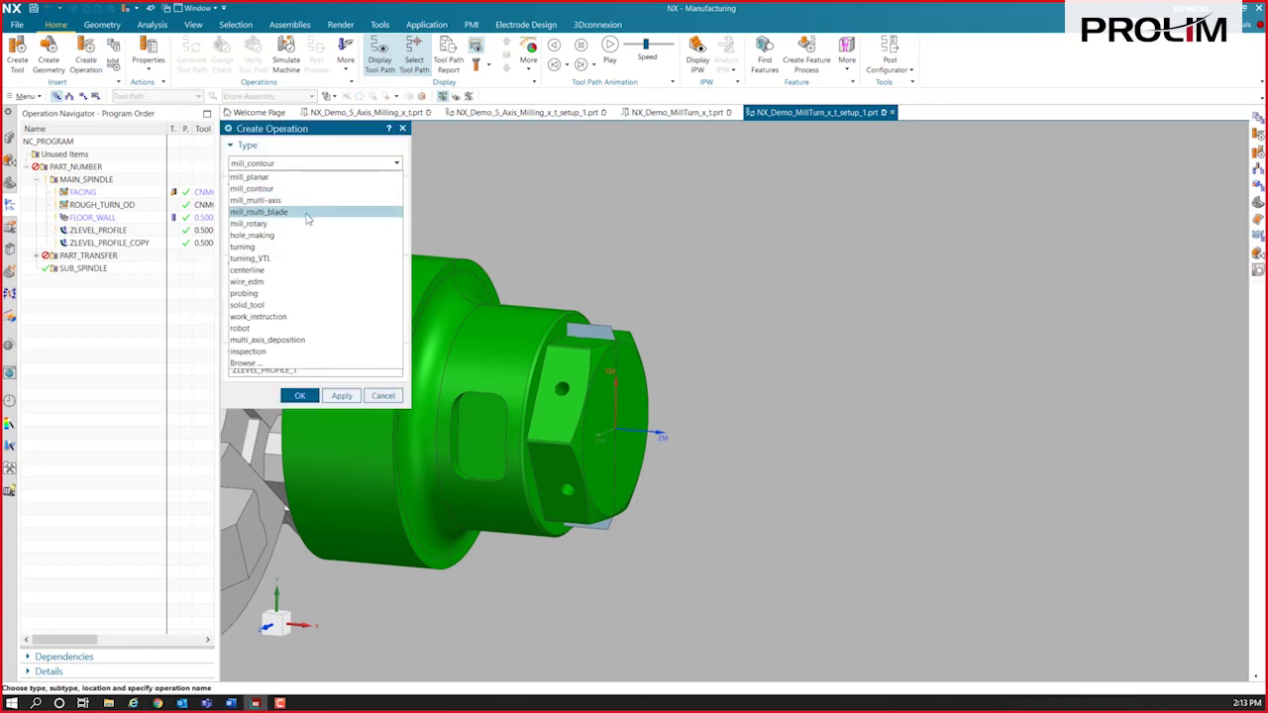
{"action": "left_click", "coordinate": [295, 248]}
{"action": "left_click", "coordinate": [360, 241]}
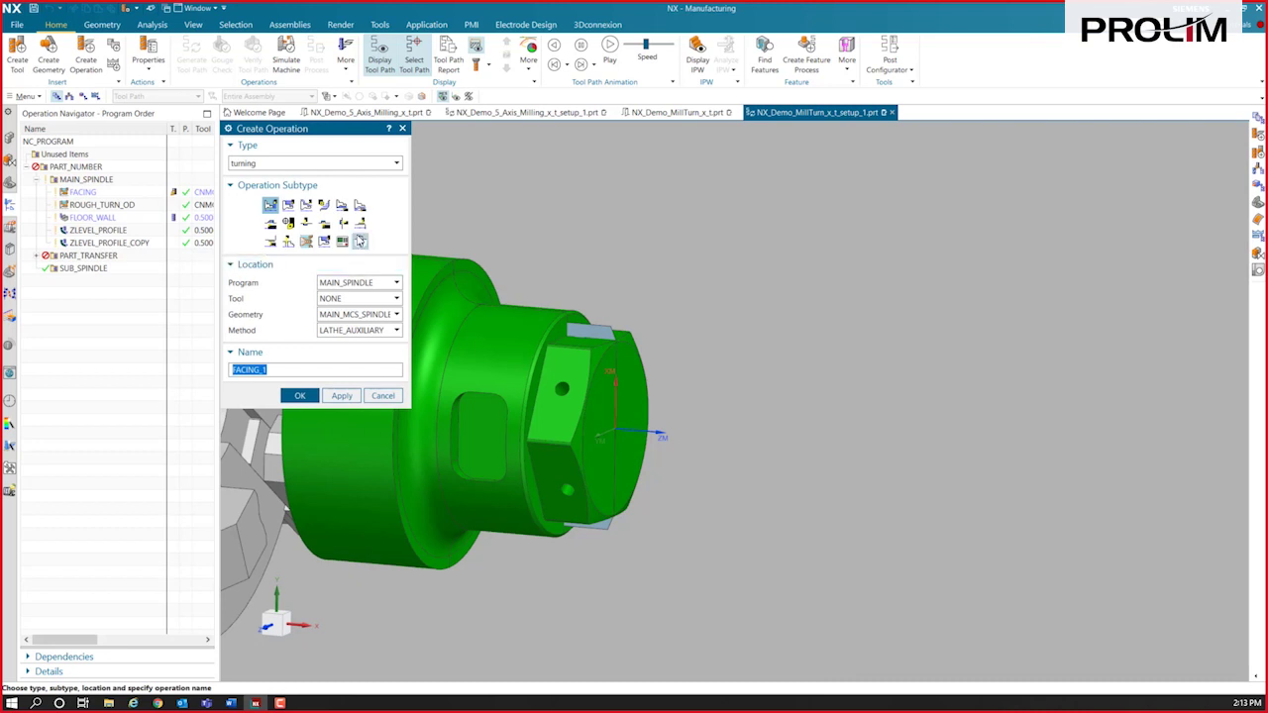
{"action": "left_click", "coordinate": [345, 299]}
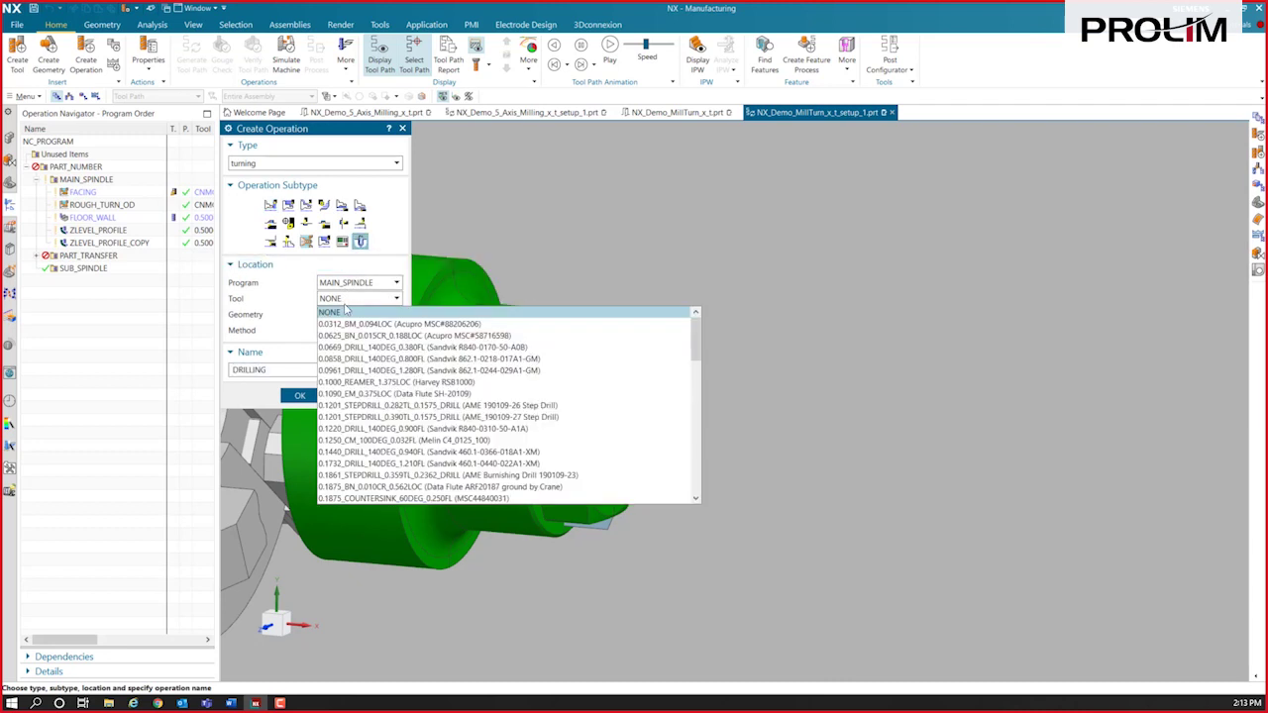
{"action": "scroll", "coordinate": [387, 404], "scroll_direction": "down", "scroll_amount": 5}
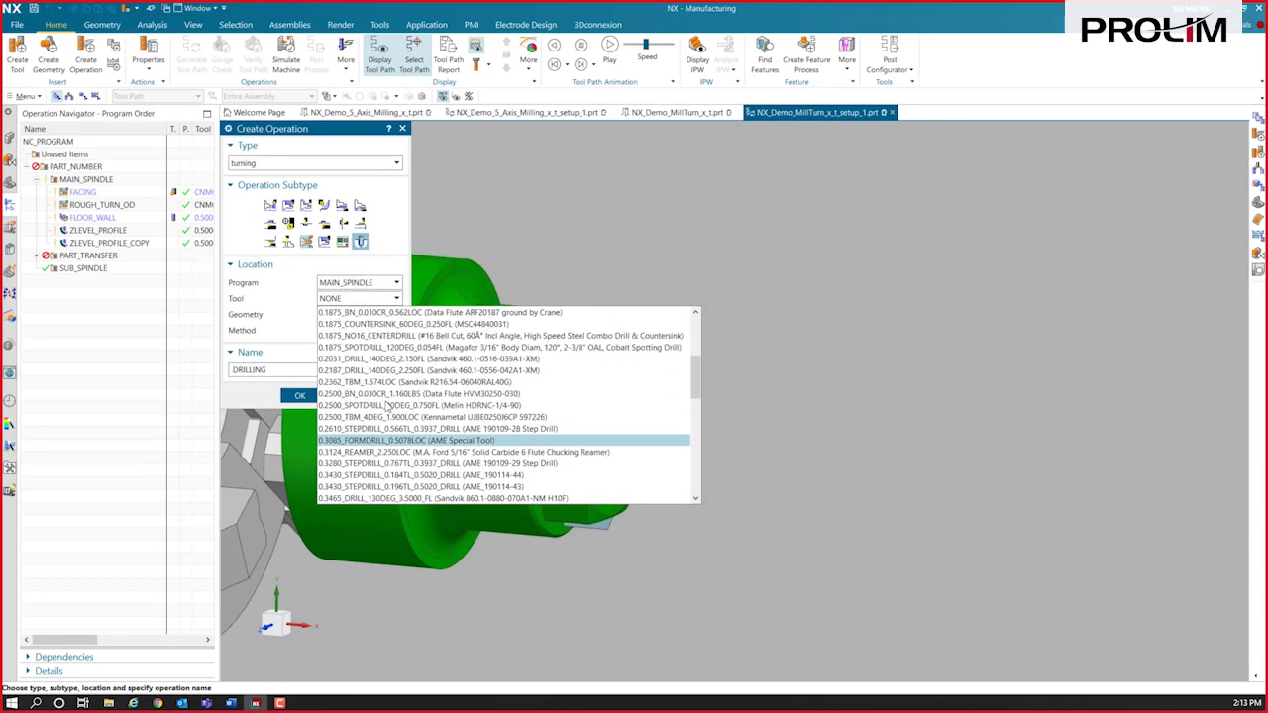
{"action": "left_click", "coordinate": [339, 370]}
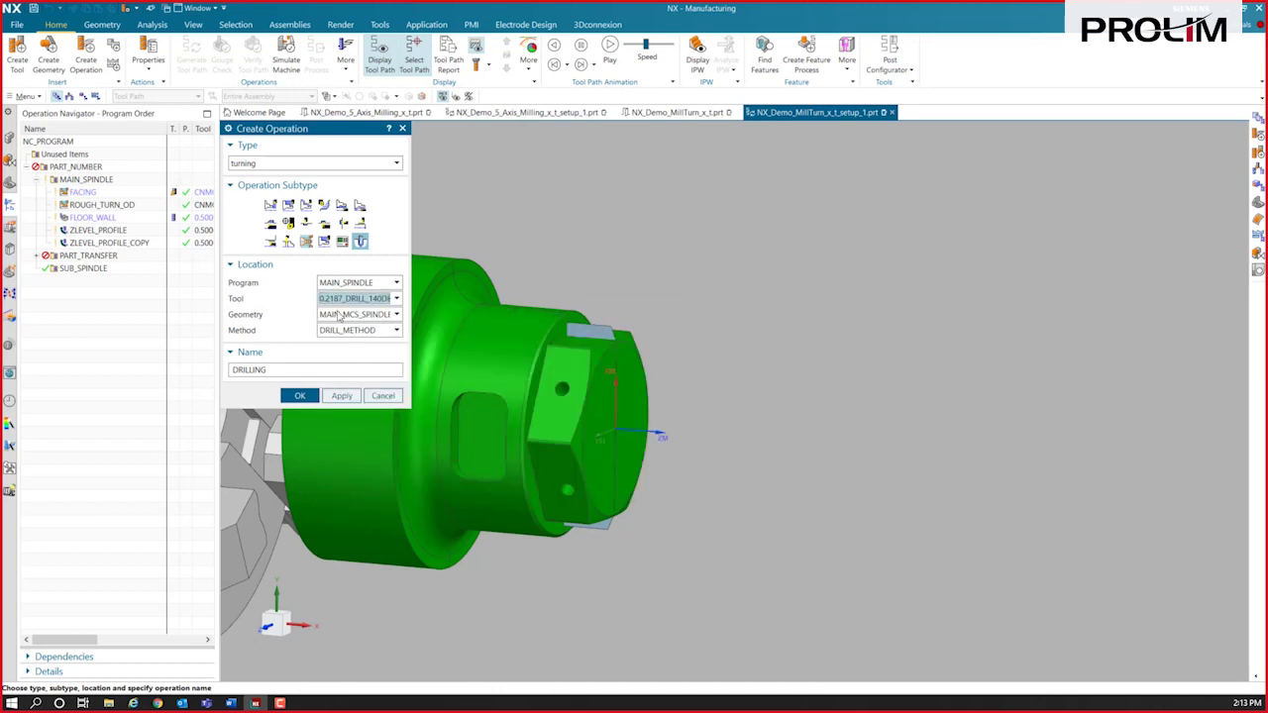
{"action": "left_click", "coordinate": [299, 396]}
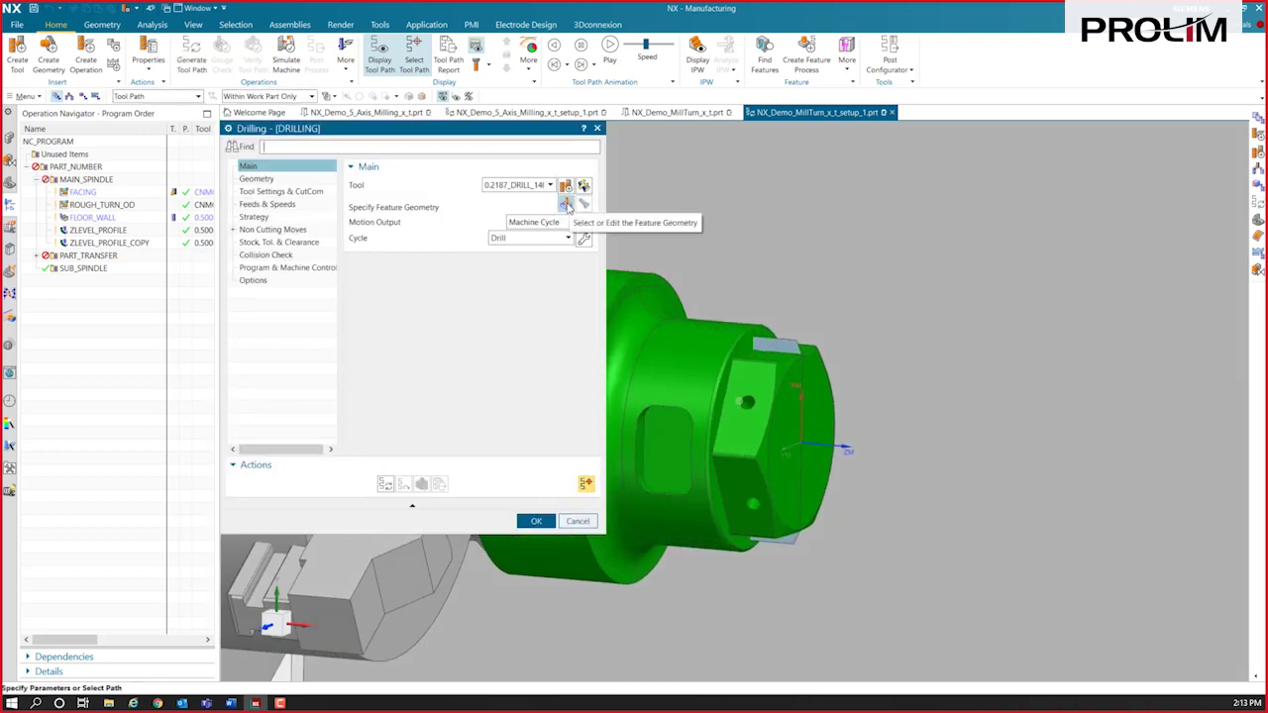
Select the small holes in the two front-facing hexagonal flats as the drilling operation's feature geometry.
{"action": "left_click", "coordinate": [566, 204]}
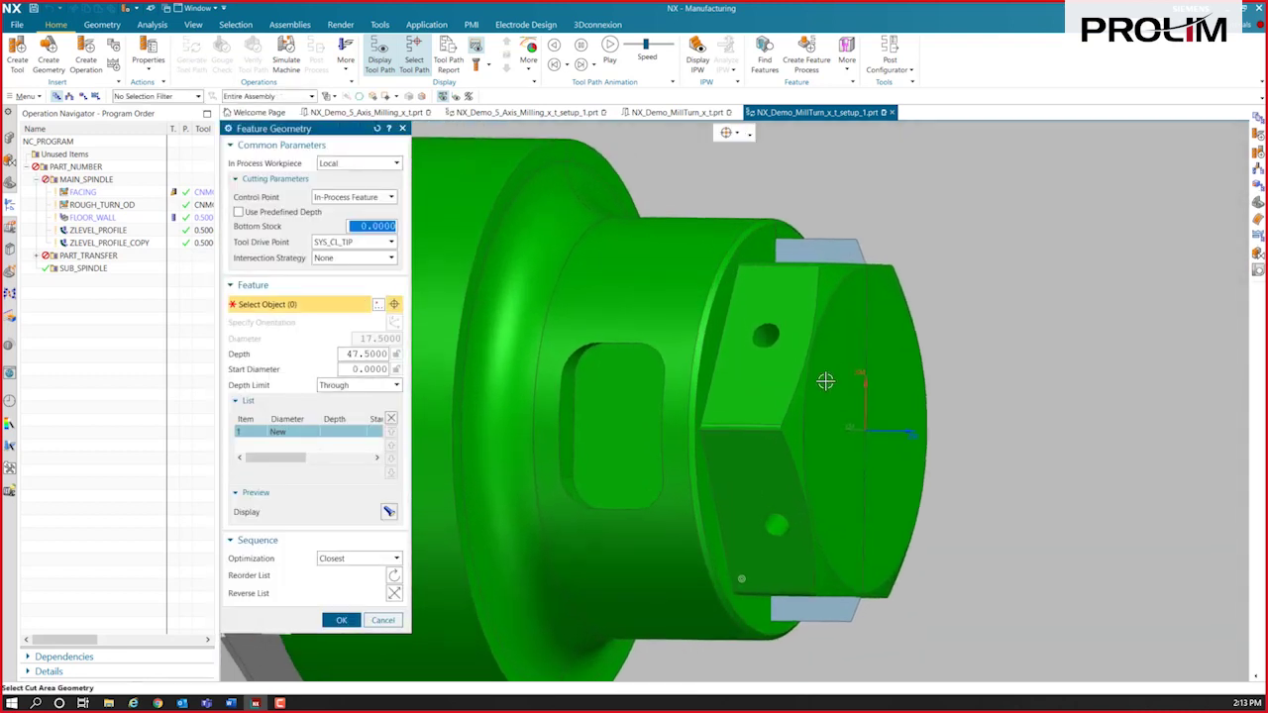
{"action": "scroll", "coordinate": [824, 382], "scroll_direction": "up", "scroll_amount": 2}
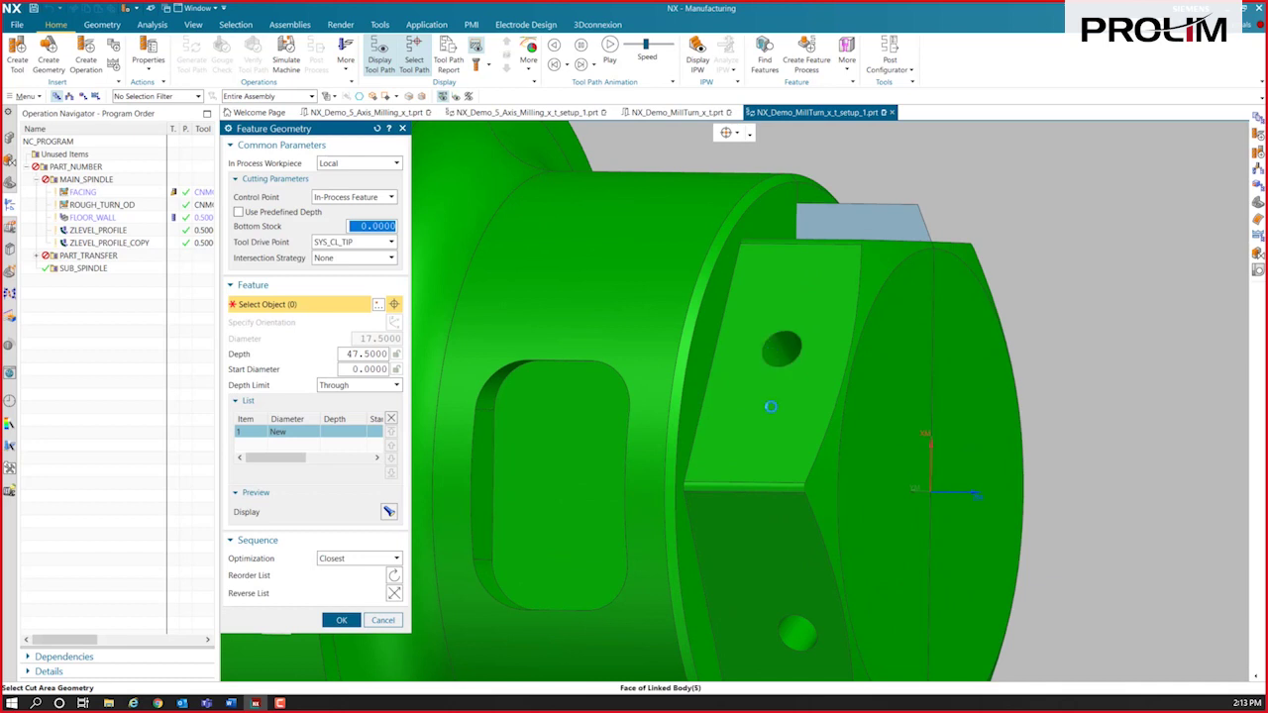
{"action": "left_click", "coordinate": [1009, 345]}
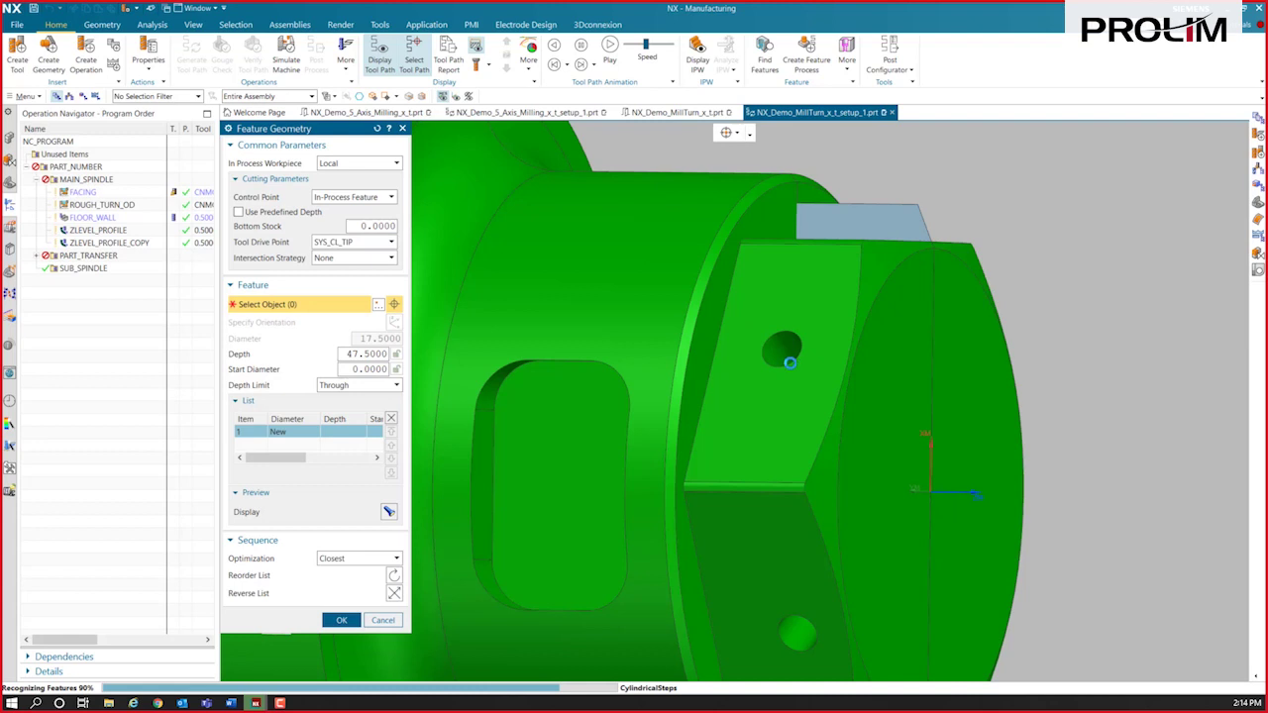
{"action": "left_click", "coordinate": [767, 355]}
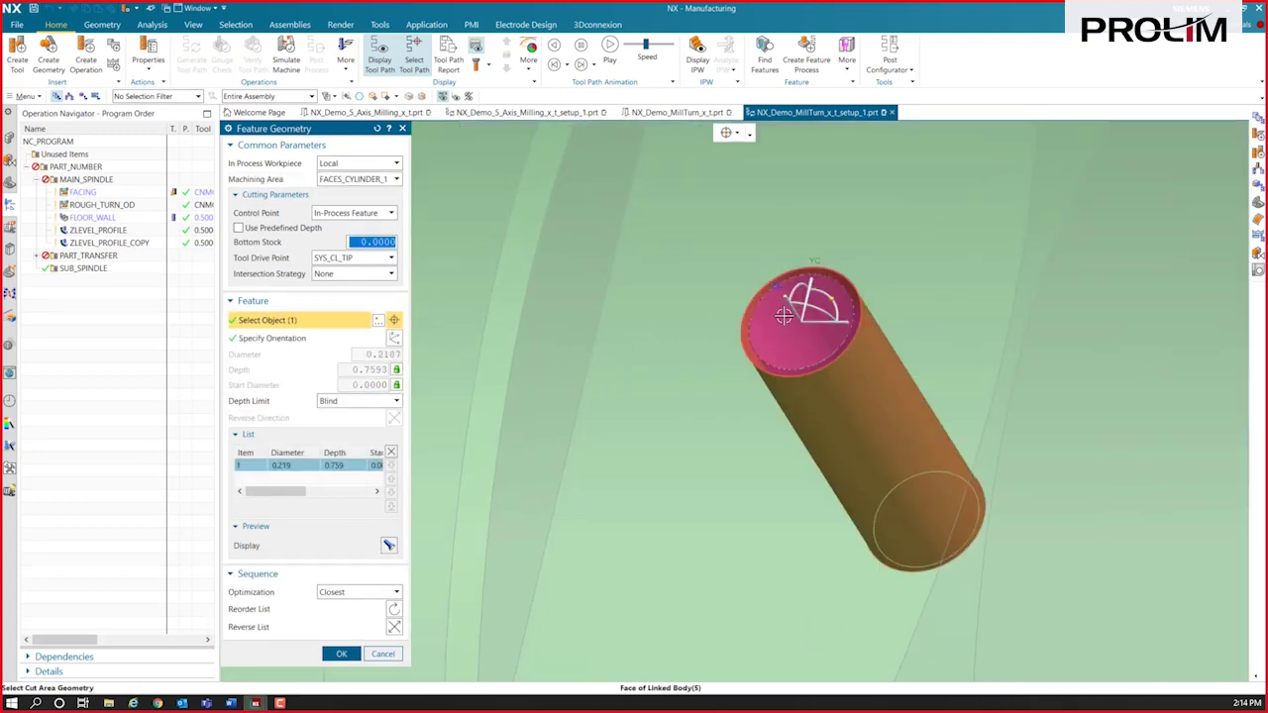
{"action": "scroll", "coordinate": [792, 371], "scroll_direction": "down", "scroll_amount": 8}
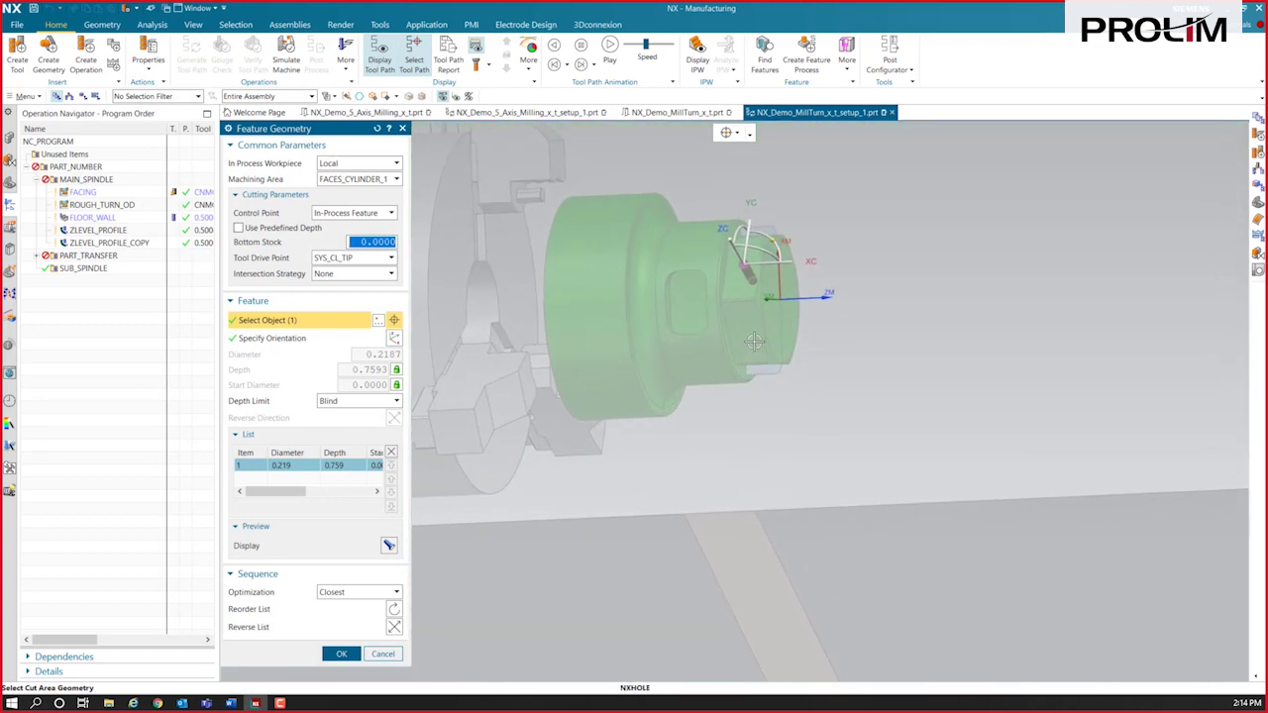
{"action": "left_click", "coordinate": [753, 337]}
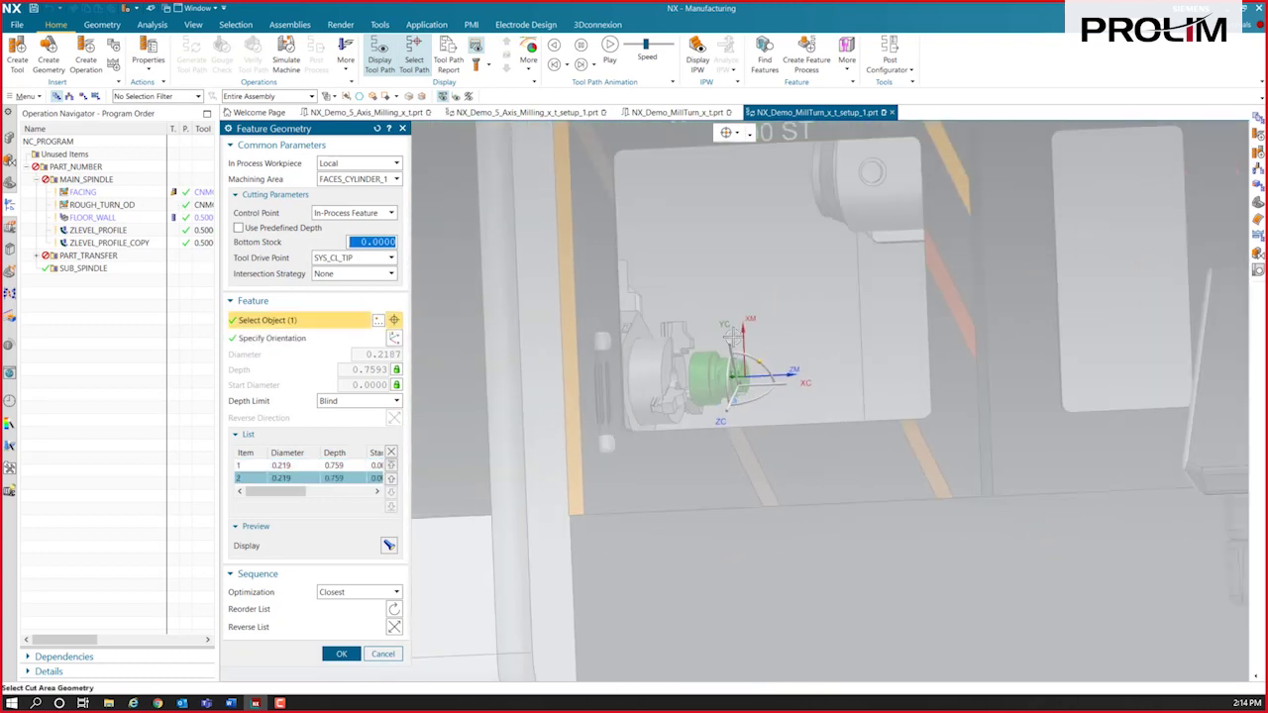
Hide the Mazak_Integrex_i_200ST component so the part can be viewed from all sides.
{"action": "left_click", "coordinate": [12, 155]}
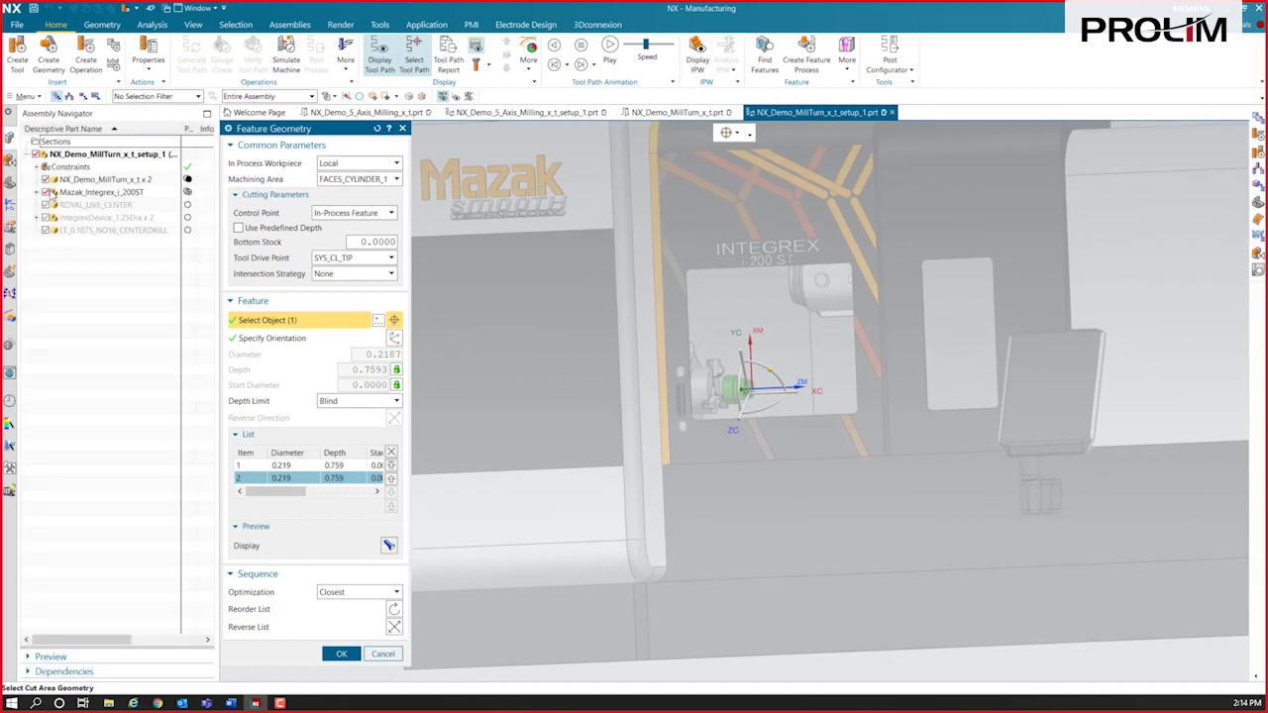
{"action": "left_click", "coordinate": [45, 192]}
{"action": "scroll", "coordinate": [774, 386], "scroll_direction": "down", "scroll_amount": 5}
{"action": "middle_click_drag", "start_coordinate": [775, 386], "coordinate": [789, 523]}
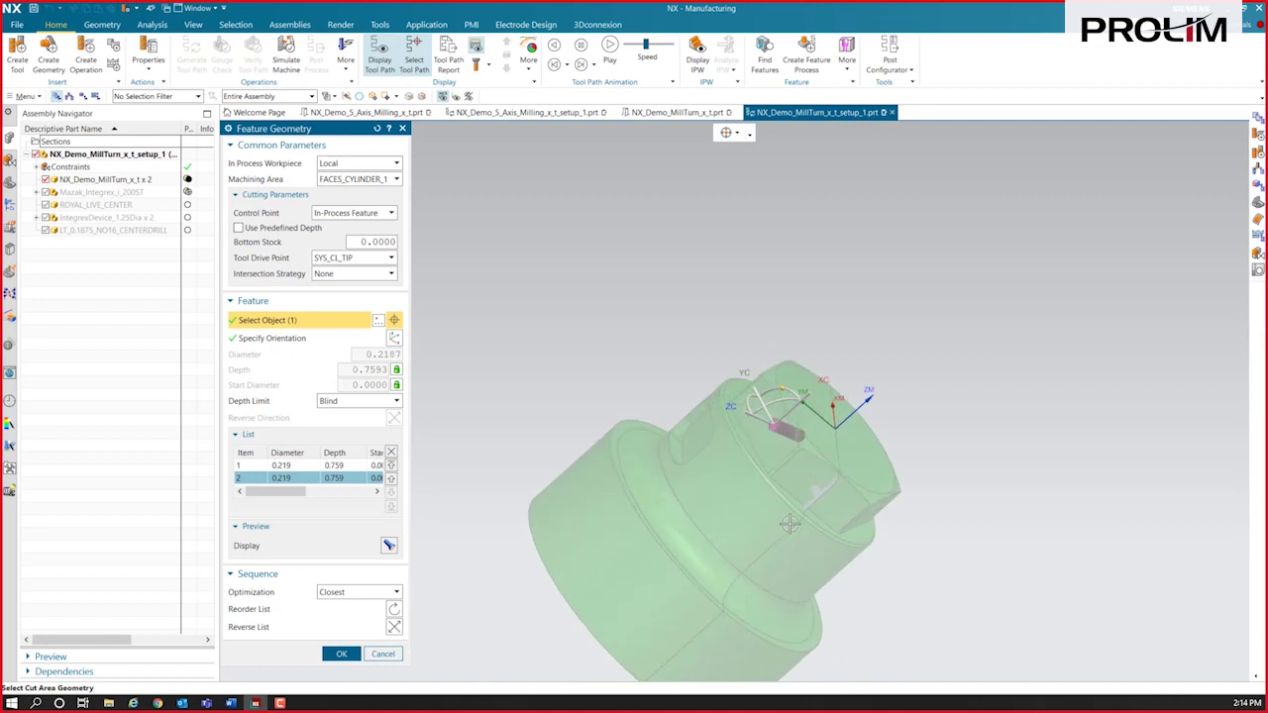
Add the small holes in the remaining four hexagonal flats to the drilling features, then generate and accept the tool path.
{"action": "scroll", "coordinate": [790, 523], "scroll_direction": "down", "scroll_amount": 5}
{"action": "left_click", "coordinate": [858, 442]}
{"action": "left_click", "coordinate": [1022, 466]}
{"action": "scroll", "coordinate": [1022, 465], "scroll_direction": "up", "scroll_amount": 3}
{"action": "middle_click_drag", "start_coordinate": [1022, 465], "coordinate": [990, 471]}
{"action": "scroll", "coordinate": [984, 428], "scroll_direction": "down", "scroll_amount": 3}
{"action": "left_click", "coordinate": [972, 407]}
{"action": "left_click", "coordinate": [978, 226]}
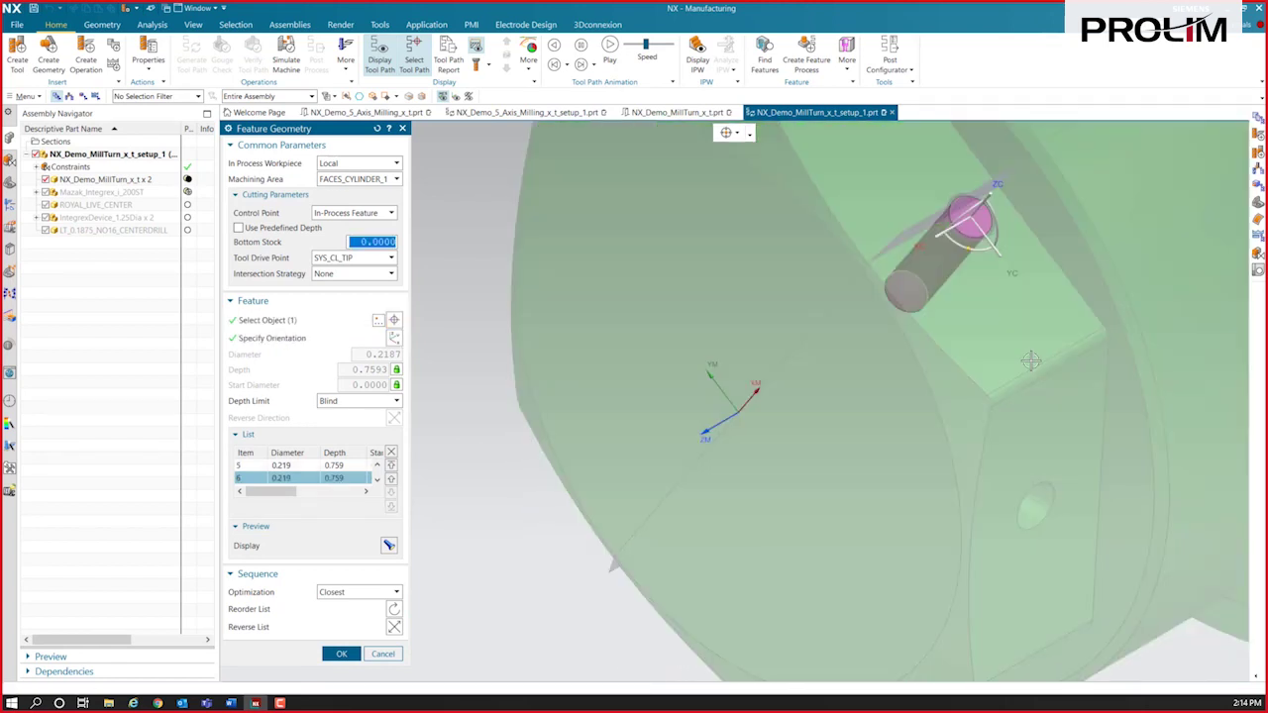
{"action": "middle_click_drag", "start_coordinate": [1031, 361], "coordinate": [1099, 363]}
{"action": "scroll", "coordinate": [693, 411], "scroll_direction": "up", "scroll_amount": 5}
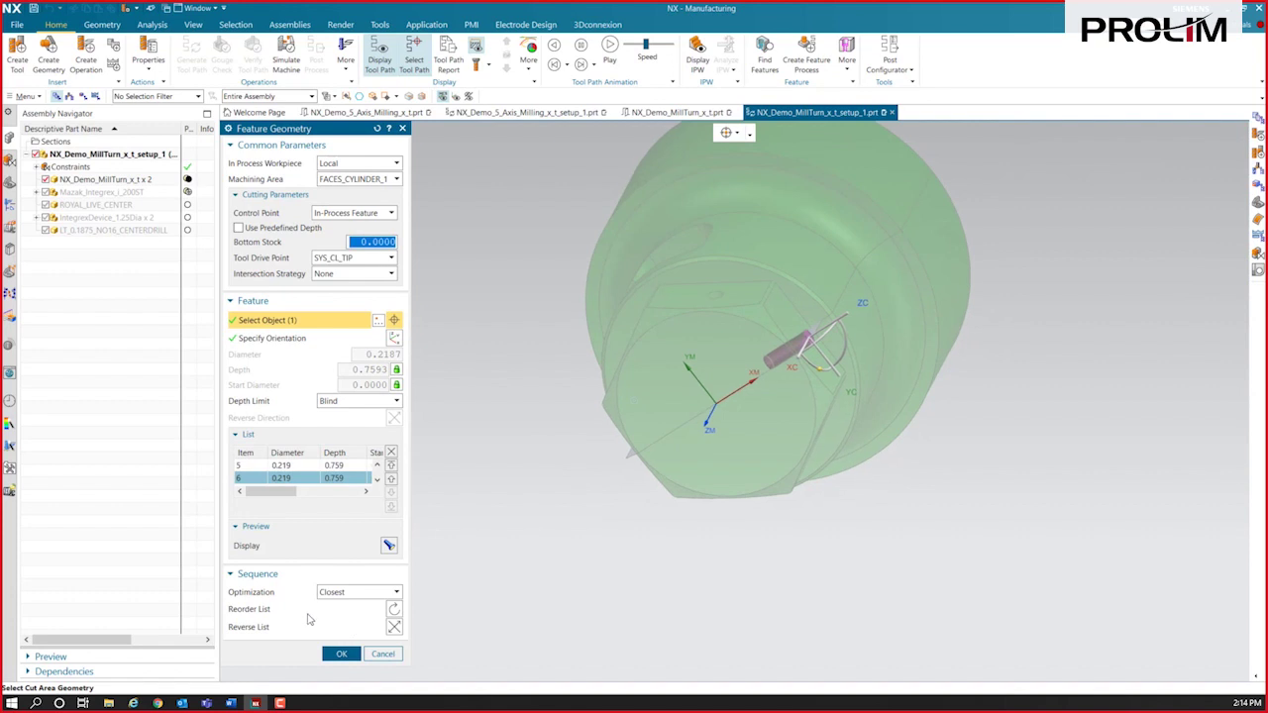
{"action": "left_click", "coordinate": [340, 654]}
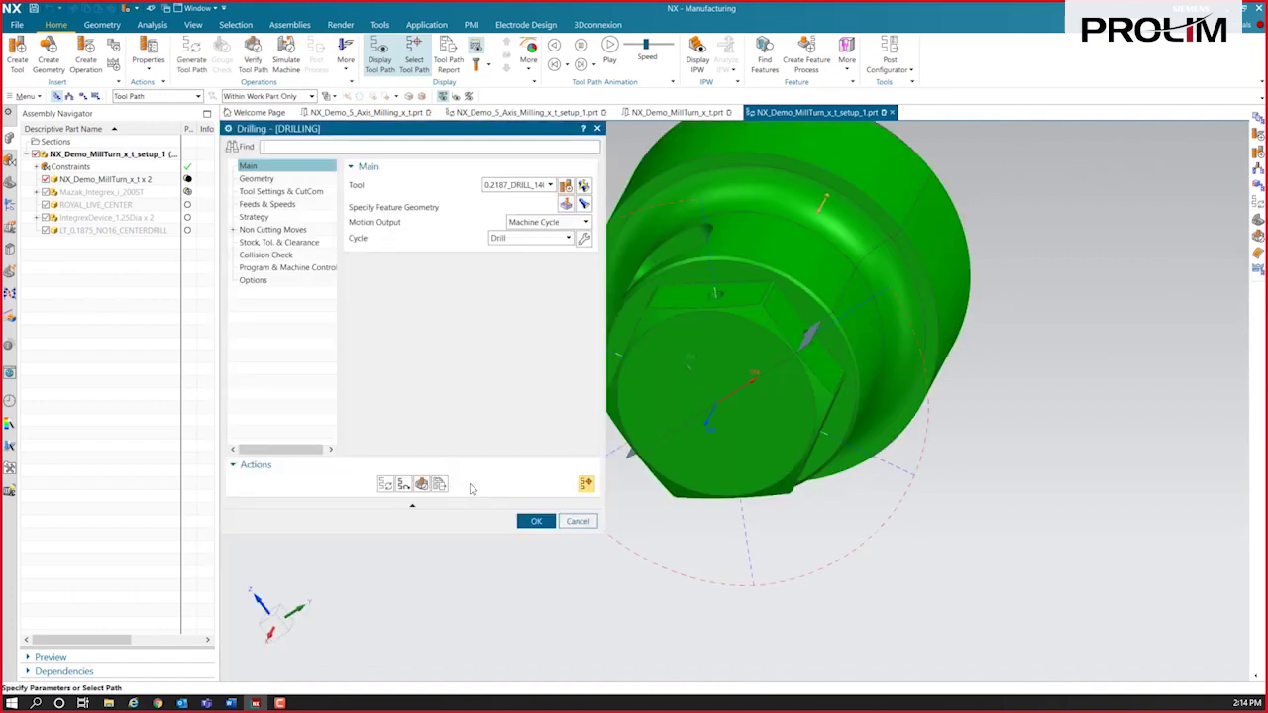
{"action": "left_click", "coordinate": [533, 522]}
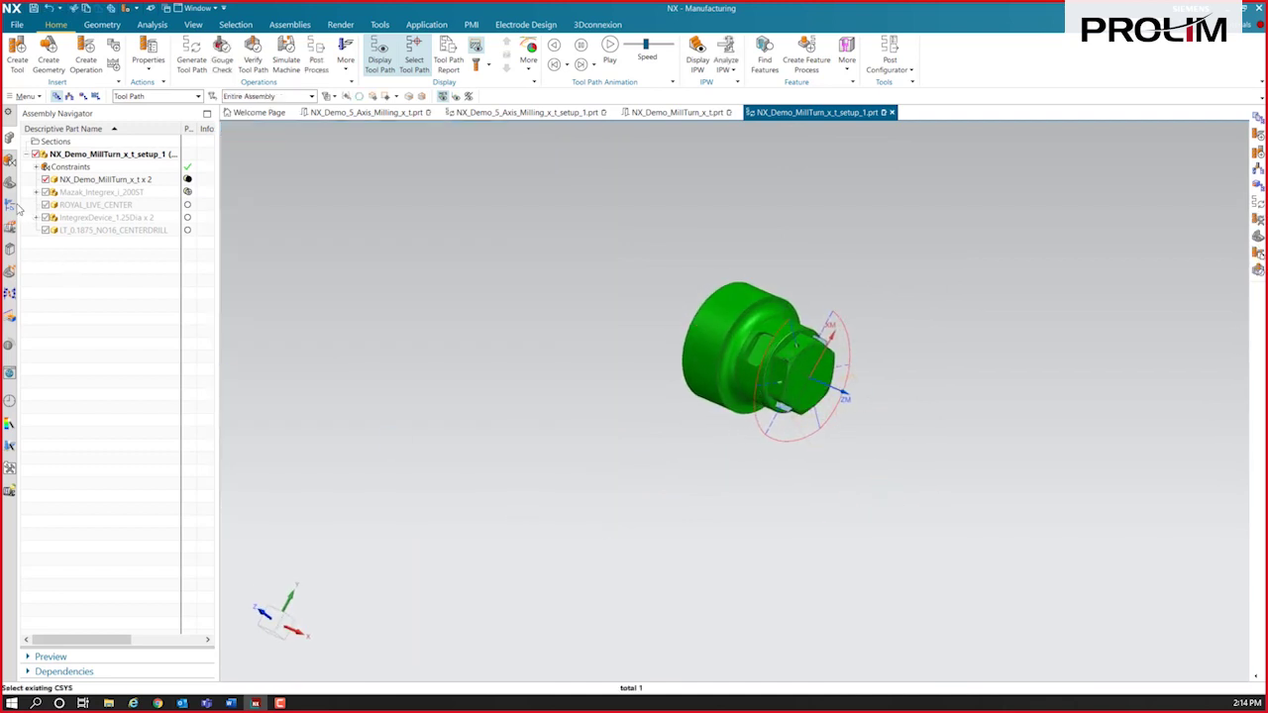
Show the Mazak_Integrex_i_200ST component again and return to the program order of operations.
{"action": "left_click", "coordinate": [12, 205]}
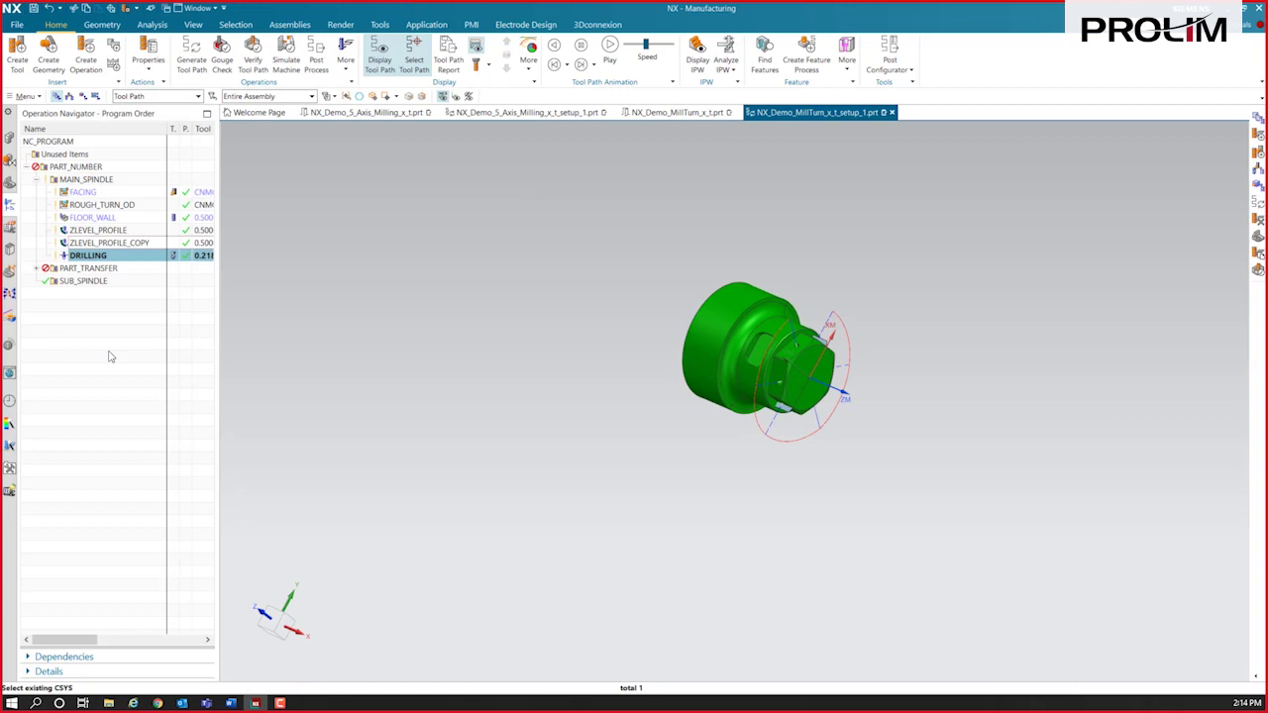
{"action": "left_click", "coordinate": [9, 138]}
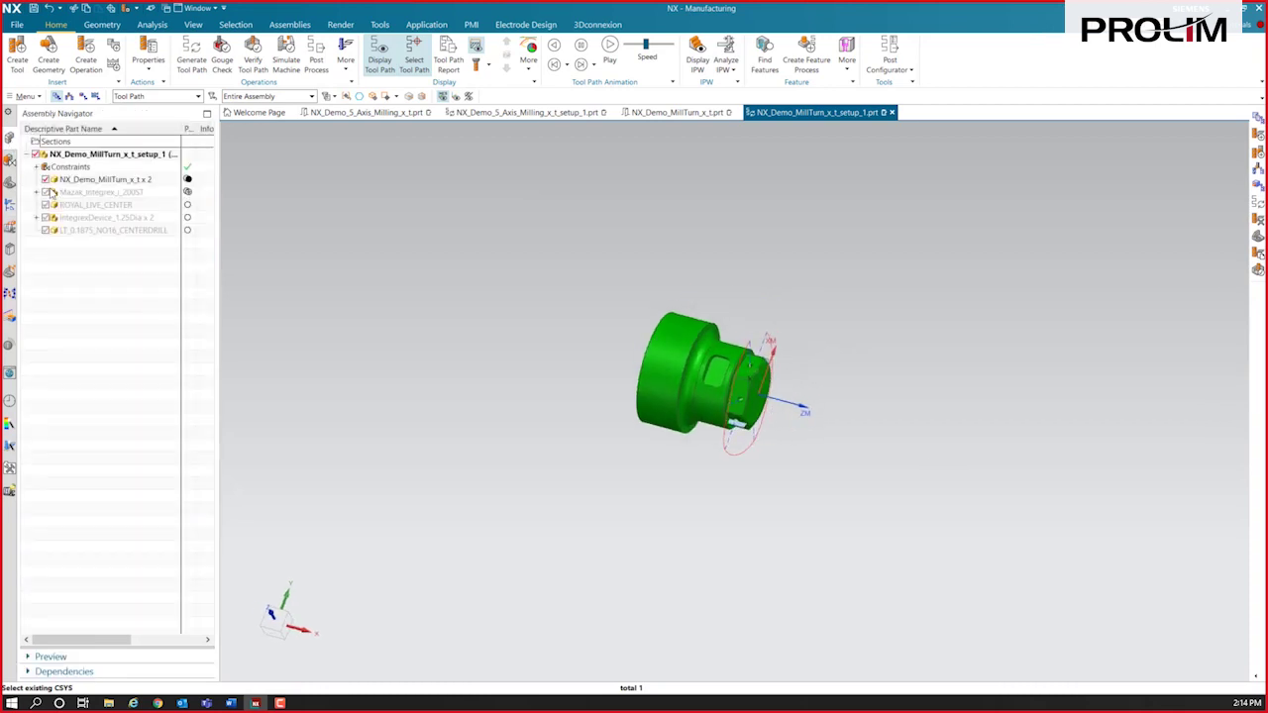
{"action": "left_click", "coordinate": [47, 192]}
{"action": "left_click", "coordinate": [9, 205]}
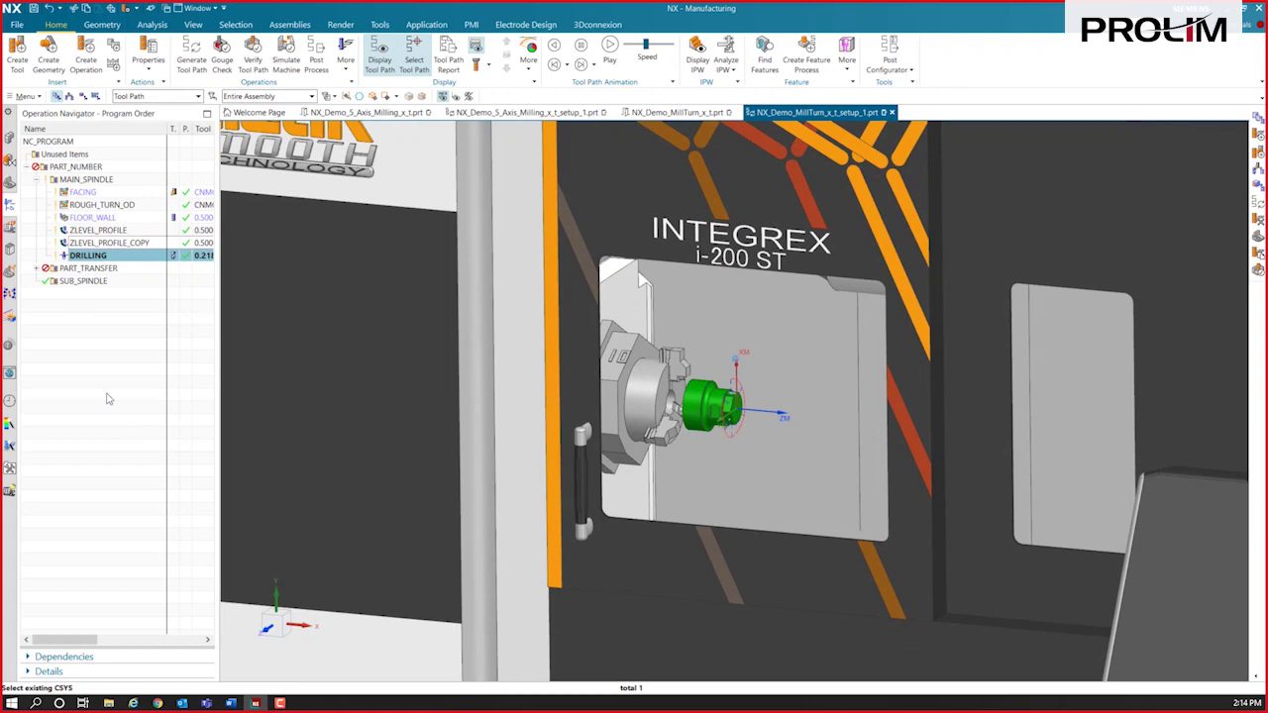
{"action": "left_click", "coordinate": [109, 398]}
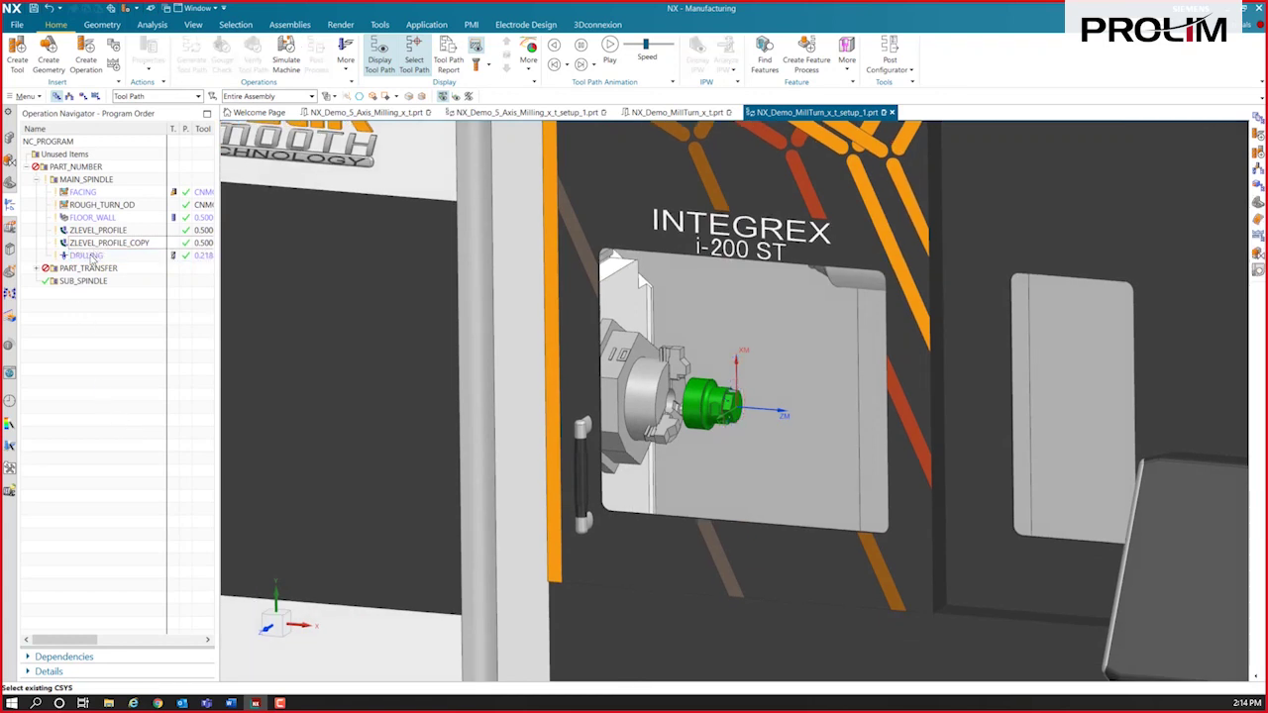
Reorder the MAIN_SPINDLE operations so that DRILLING comes directly after FLOOR_WALL and before ZLEVEL_PROFILE.
{"action": "left_click", "coordinate": [87, 257]}
{"action": "left_click_drag", "start_coordinate": [87, 257], "coordinate": [99, 232]}
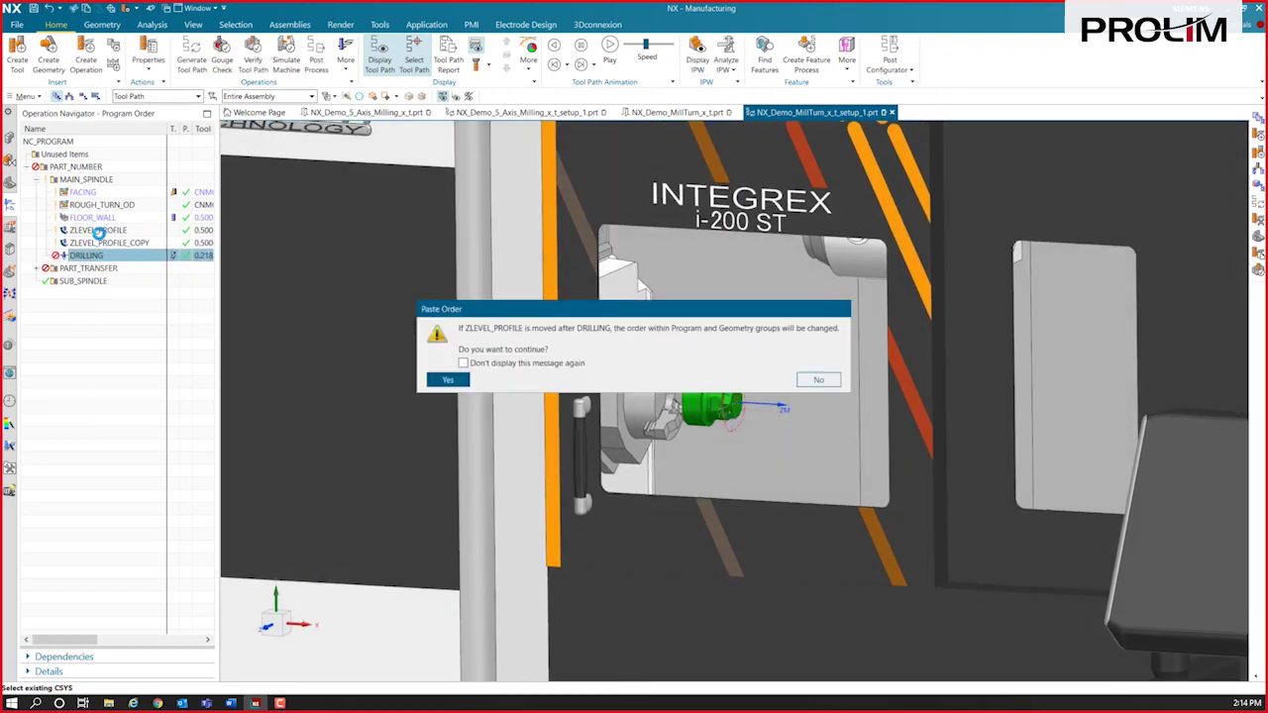
{"action": "left_click", "coordinate": [449, 380]}
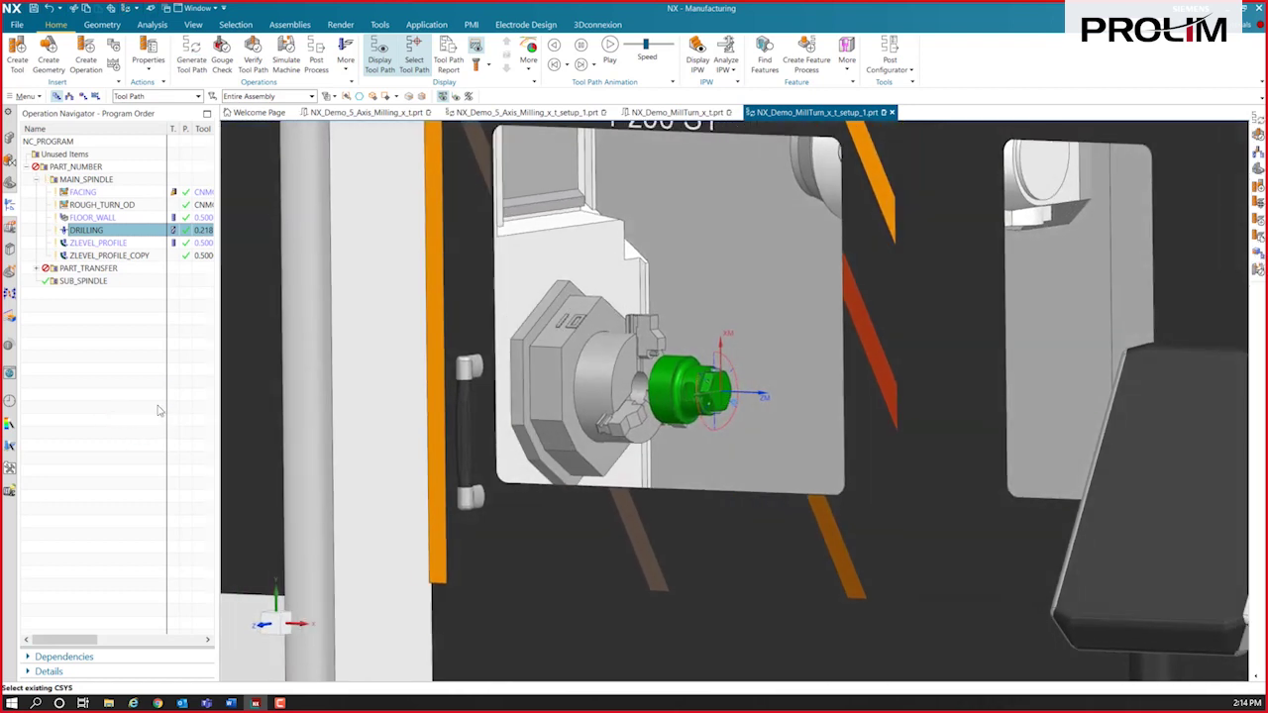
Generate the operations in the PART_TRANSFER program group.
{"action": "left_click", "coordinate": [82, 269]}
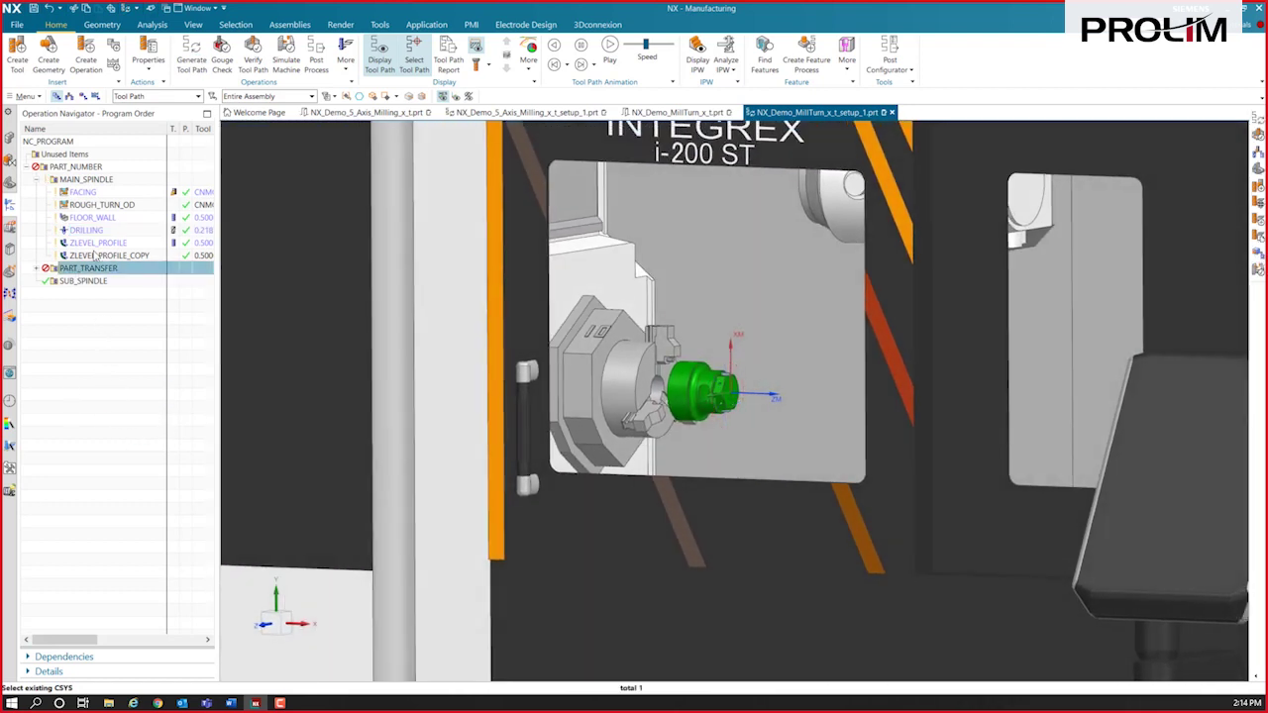
{"action": "left_click", "coordinate": [191, 58]}
{"action": "left_click", "coordinate": [547, 380]}
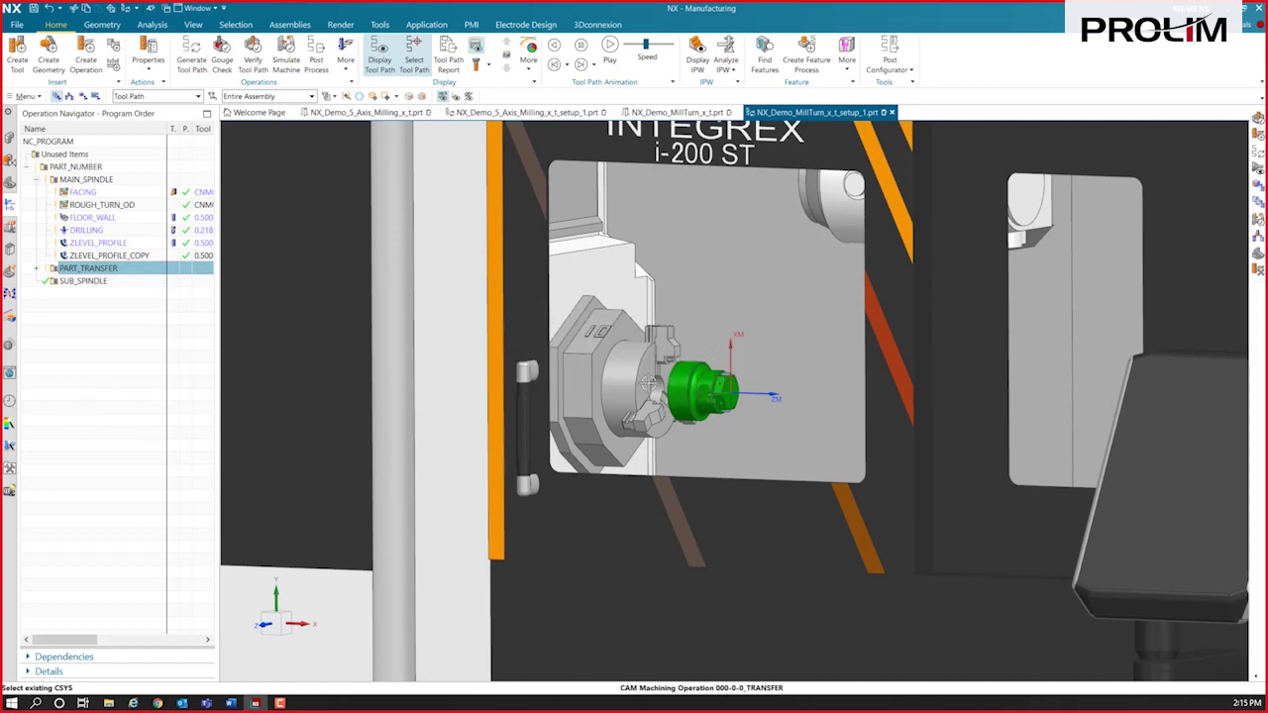
Start the machine simulation of the whole PART_NUMBER program at the lowest speed with material removal enabled.
{"action": "left_click", "coordinate": [84, 165]}
{"action": "left_click", "coordinate": [288, 55]}
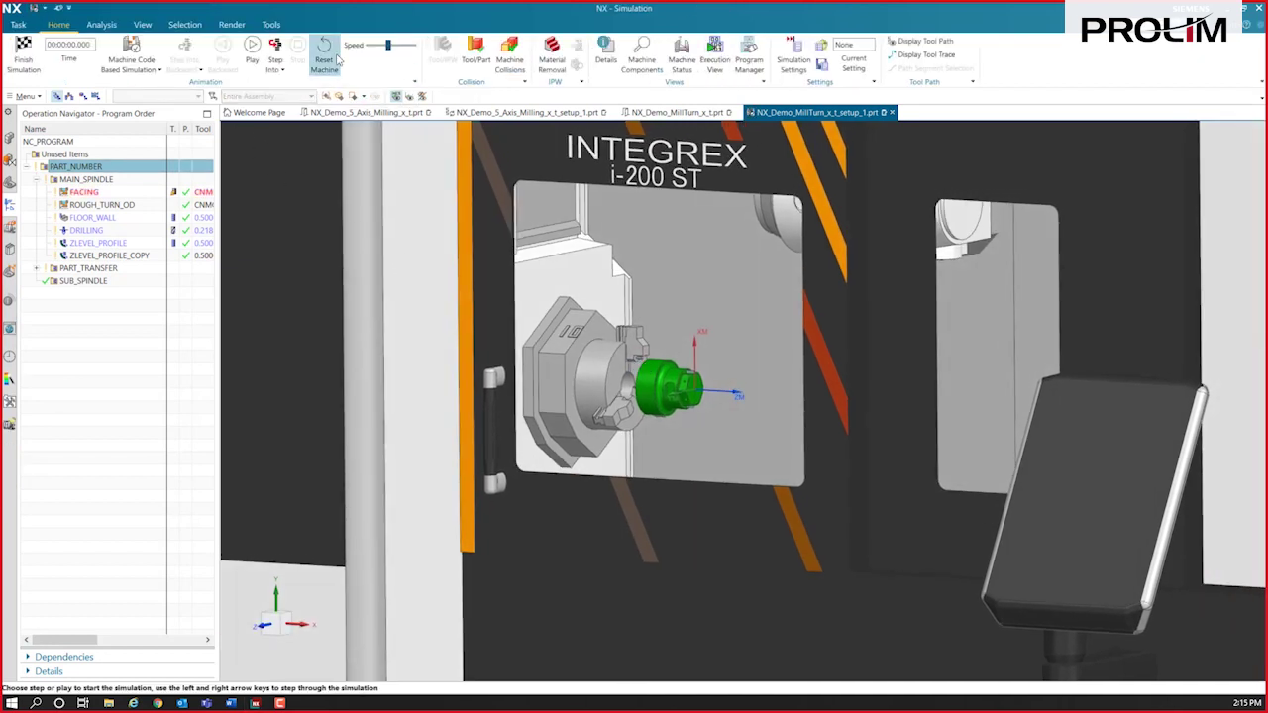
{"action": "left_click", "coordinate": [552, 52]}
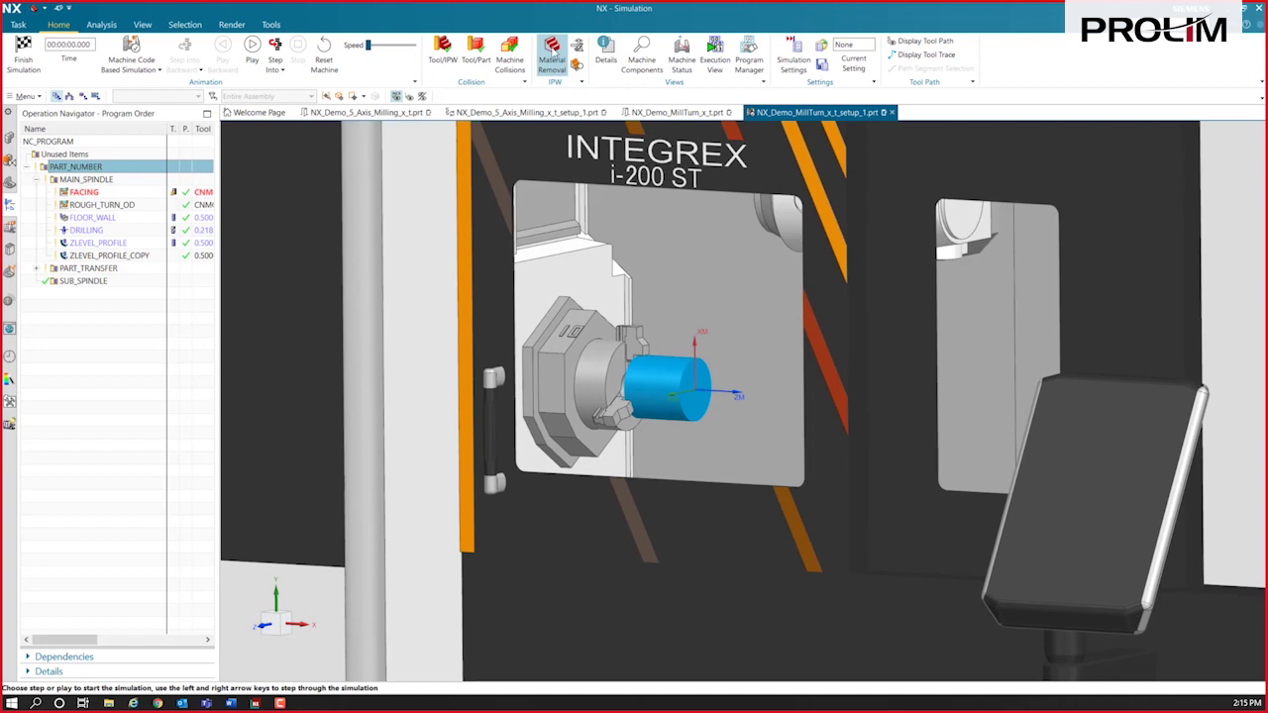
Configure the simulation's material removal with Increment Based IPW updates, Fine animation accuracy and a translucency of 20.
{"action": "left_click", "coordinate": [794, 57]}
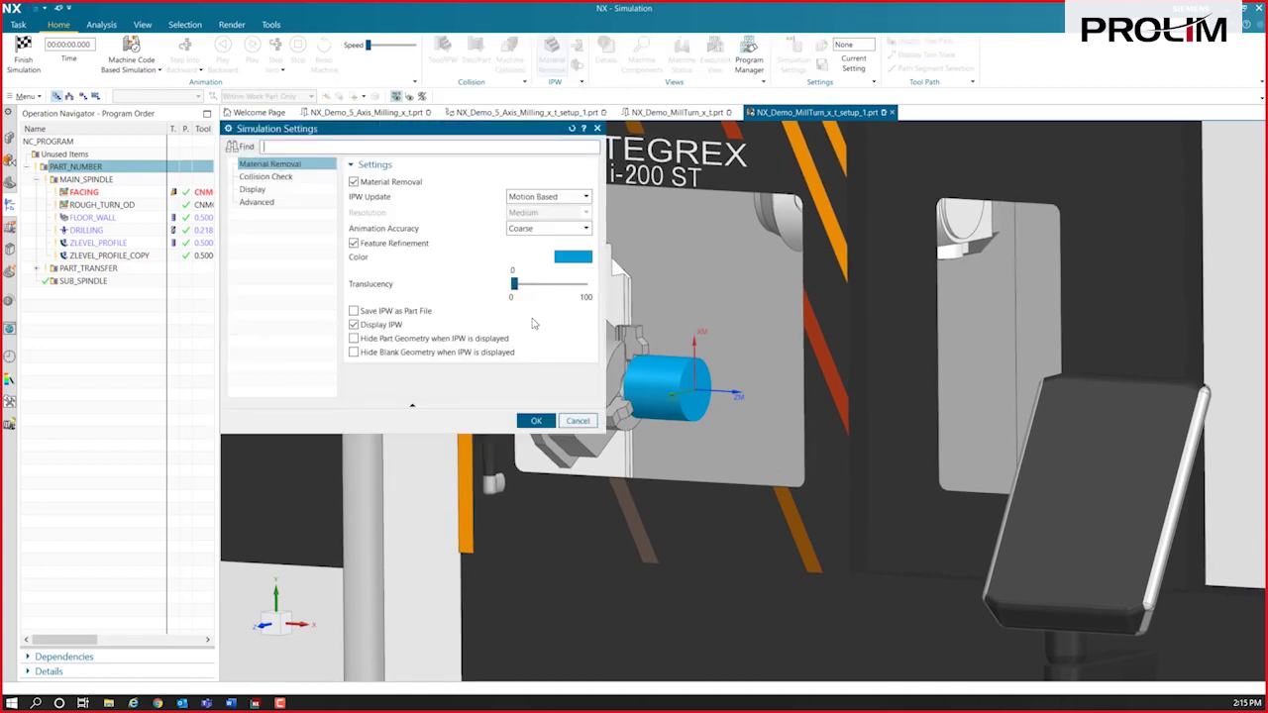
{"action": "left_click", "coordinate": [541, 222]}
{"action": "left_click", "coordinate": [537, 229]}
{"action": "left_click", "coordinate": [535, 243]}
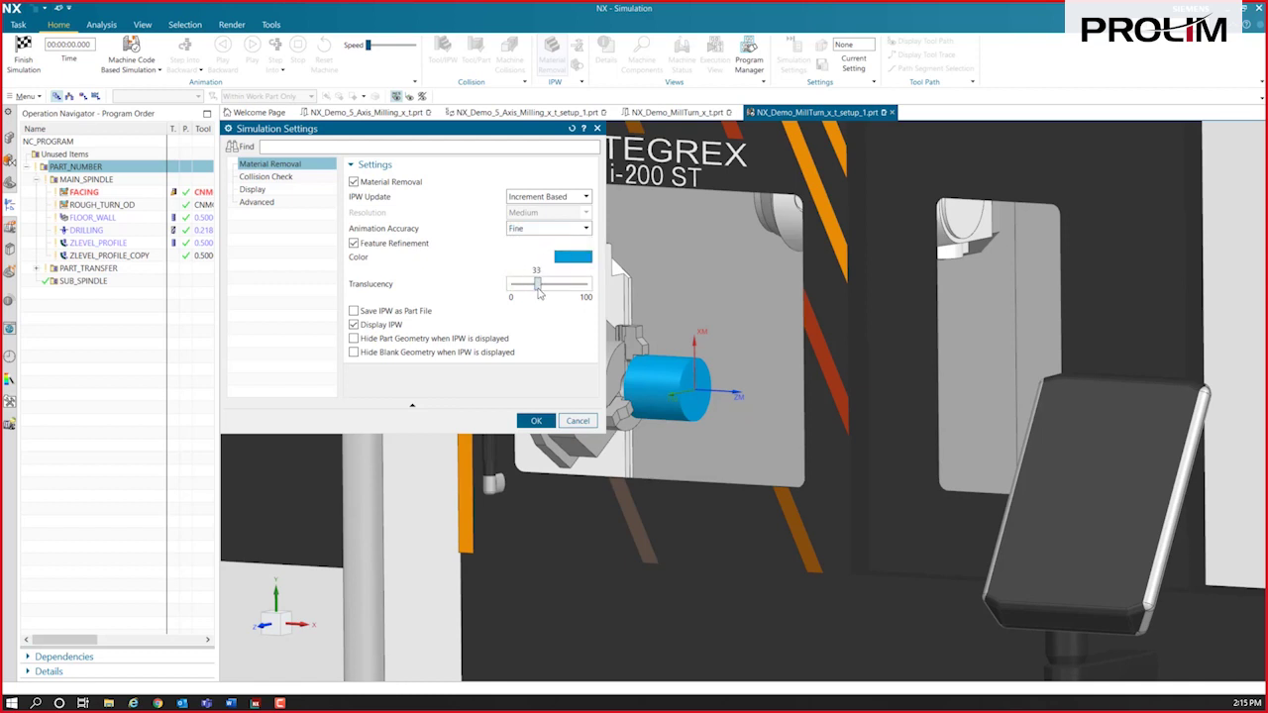
{"action": "left_click", "coordinate": [534, 421]}
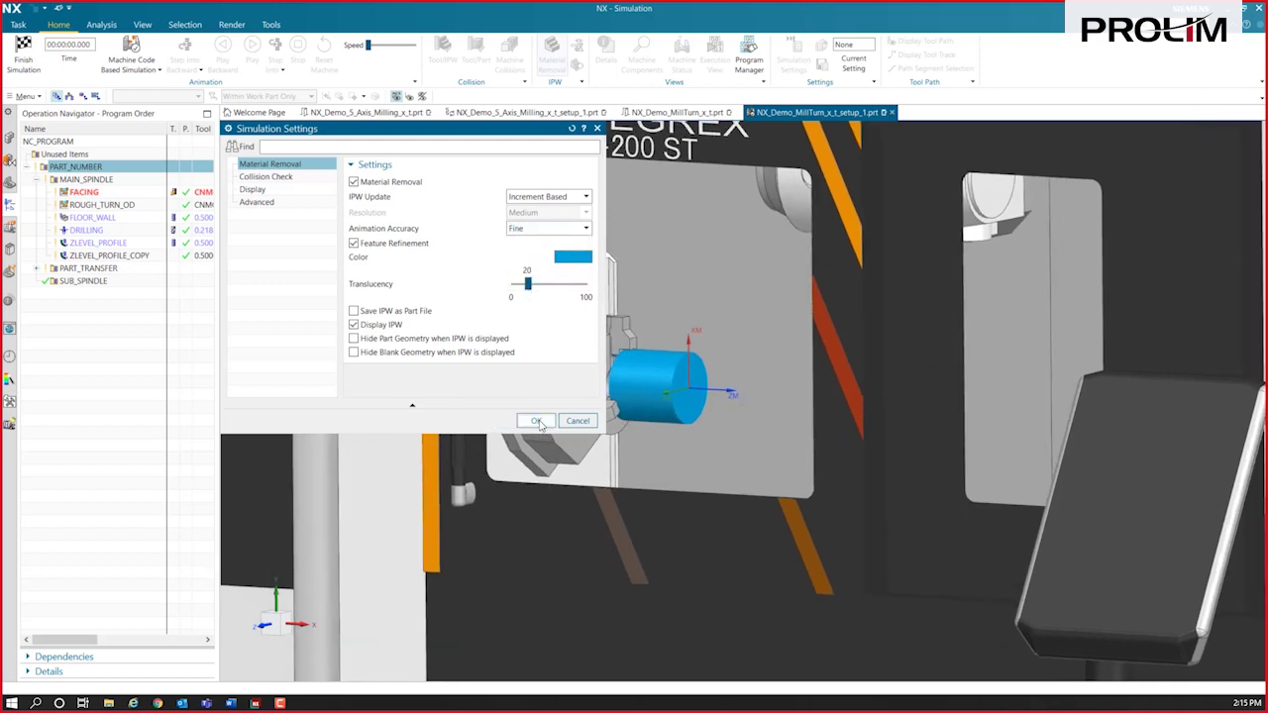
{"action": "scroll", "coordinate": [700, 379], "scroll_direction": "up", "scroll_amount": 5}
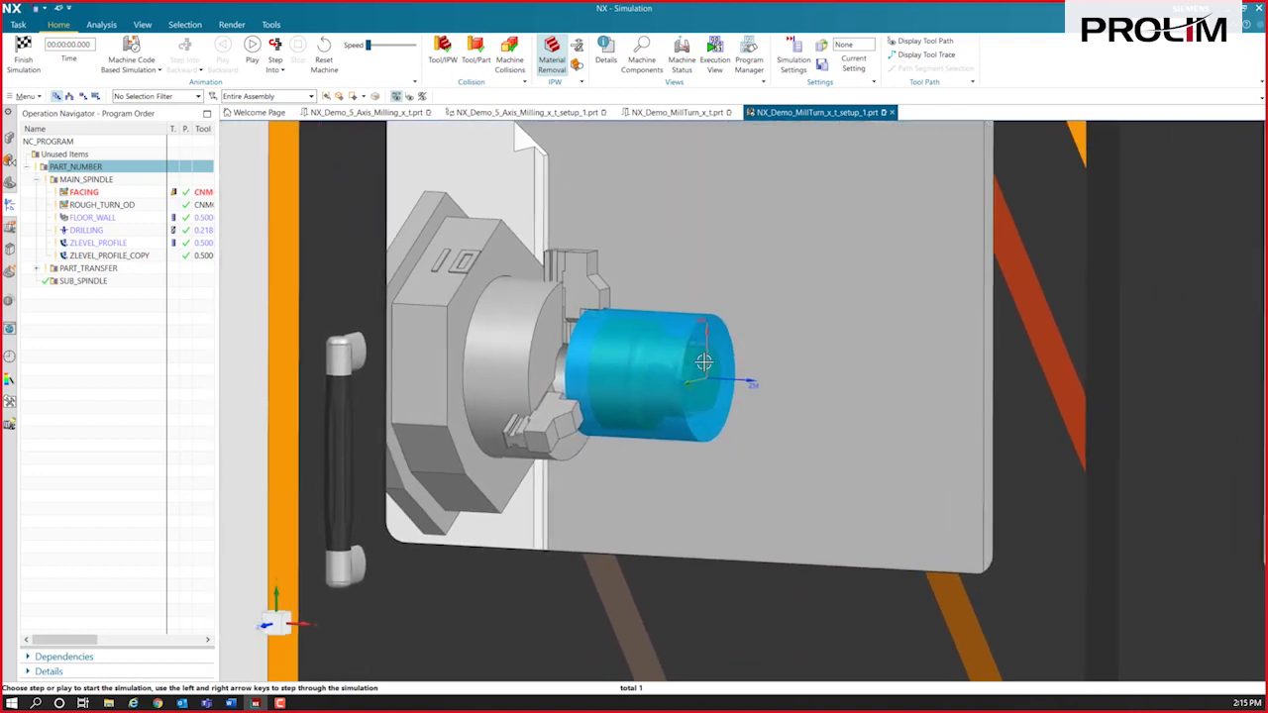
{"action": "scroll", "coordinate": [534, 395], "scroll_direction": "down", "scroll_amount": 1}
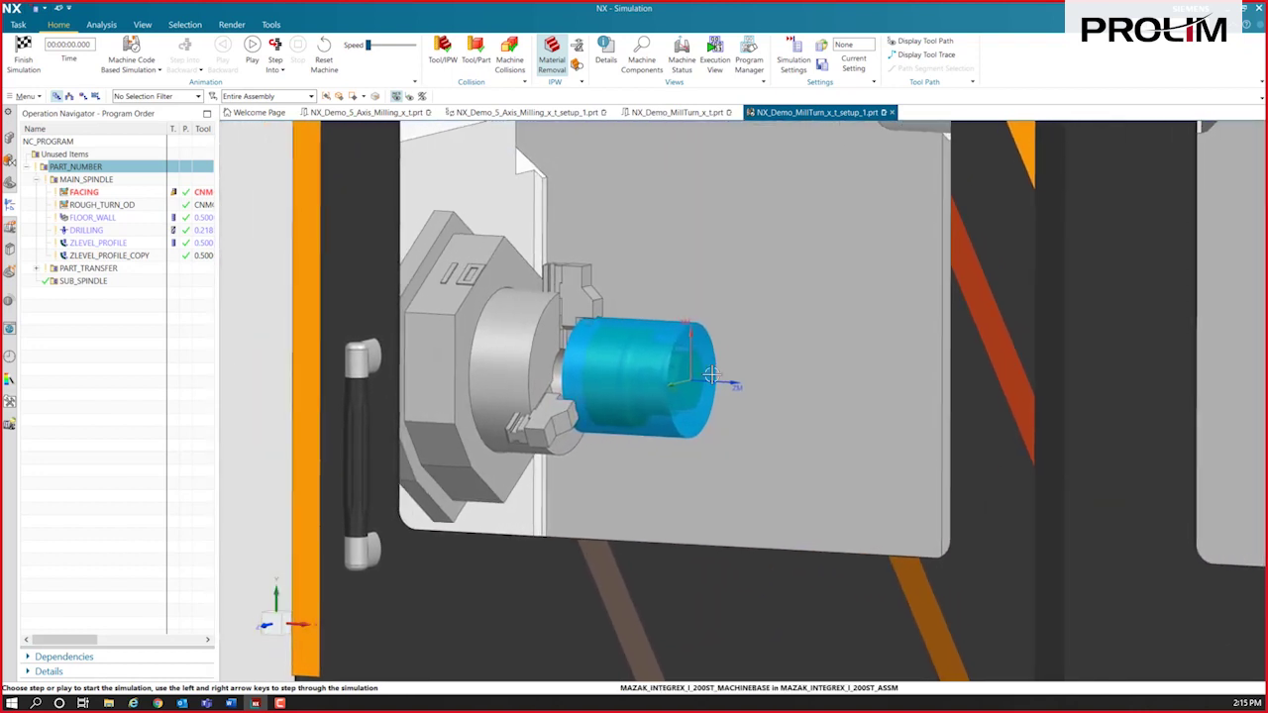
Play the machine simulation of the mill-turn program with the operations listed in program order.
{"action": "scroll", "coordinate": [711, 375], "scroll_direction": "up", "scroll_amount": 1}
{"action": "left_click", "coordinate": [10, 185]}
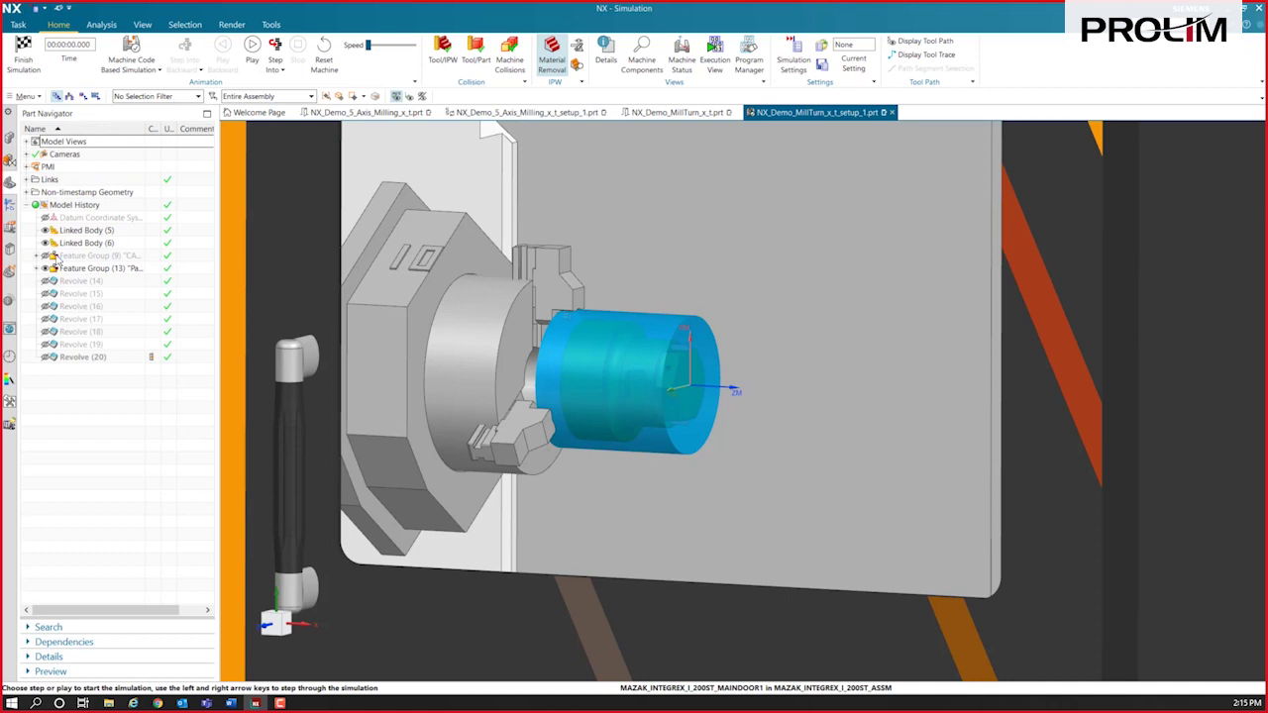
{"action": "left_click", "coordinate": [9, 204]}
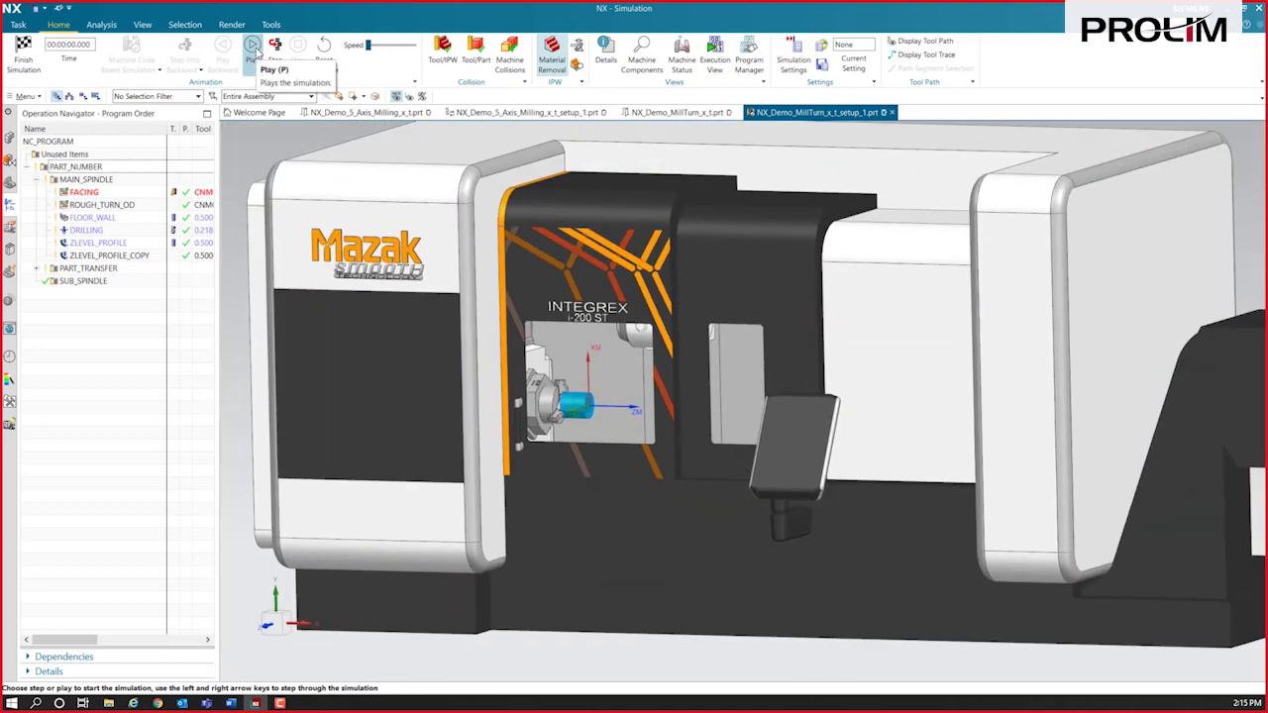
{"action": "left_click", "coordinate": [249, 50]}
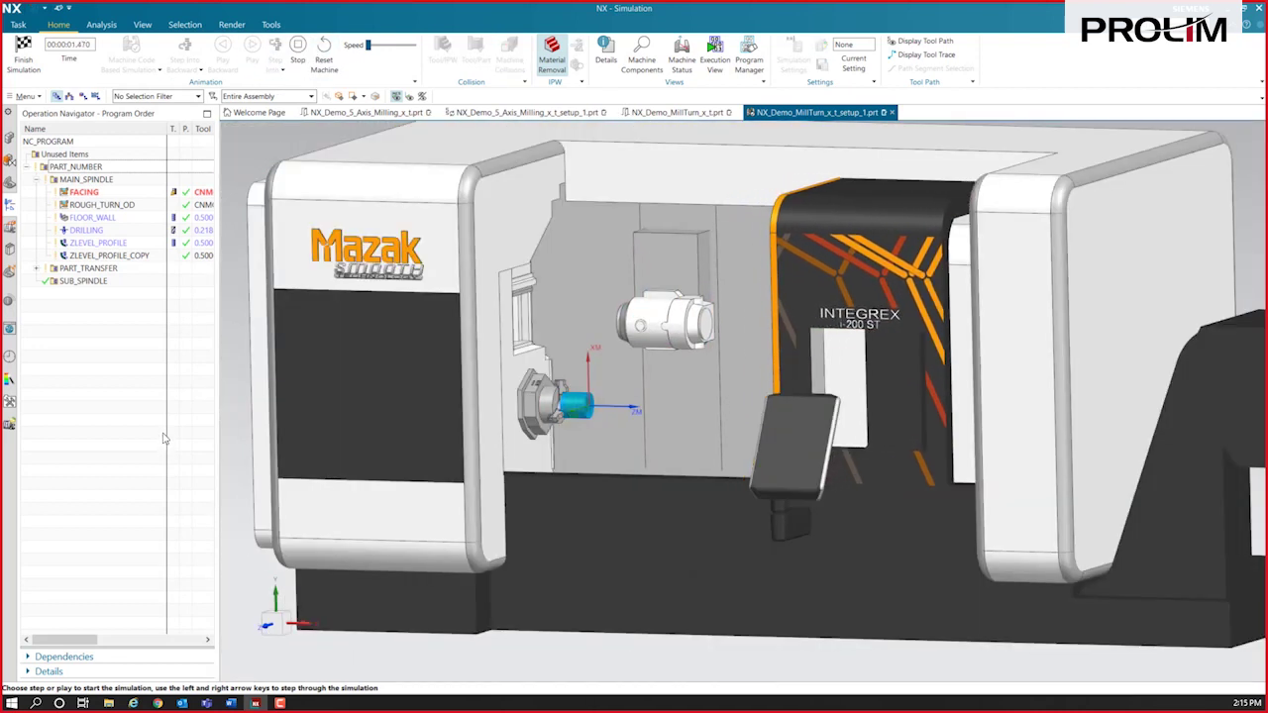
Run the simulation through the main-spindle operations and part transfer at varying speeds, inspect the transferred part, and finish the simulation.
{"action": "left_click_drag", "start_coordinate": [368, 46], "coordinate": [373, 45]}
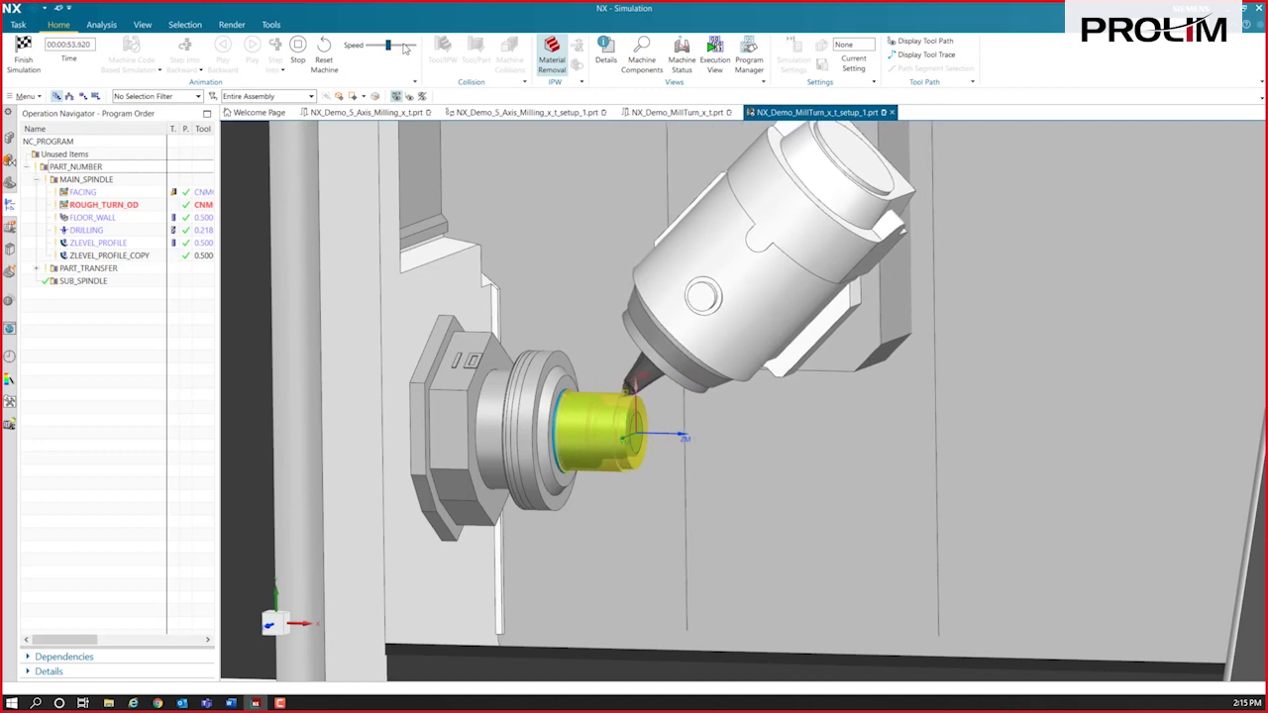
{"action": "left_click", "coordinate": [404, 45]}
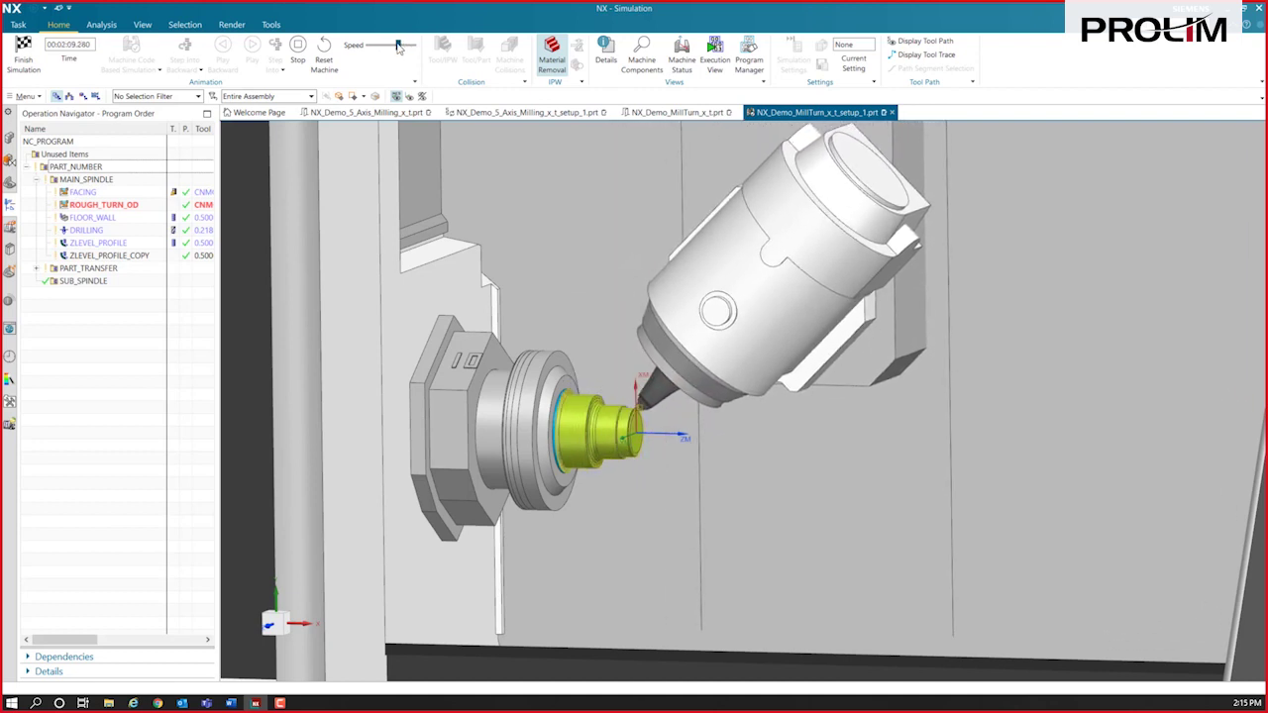
{"action": "left_click", "coordinate": [388, 47]}
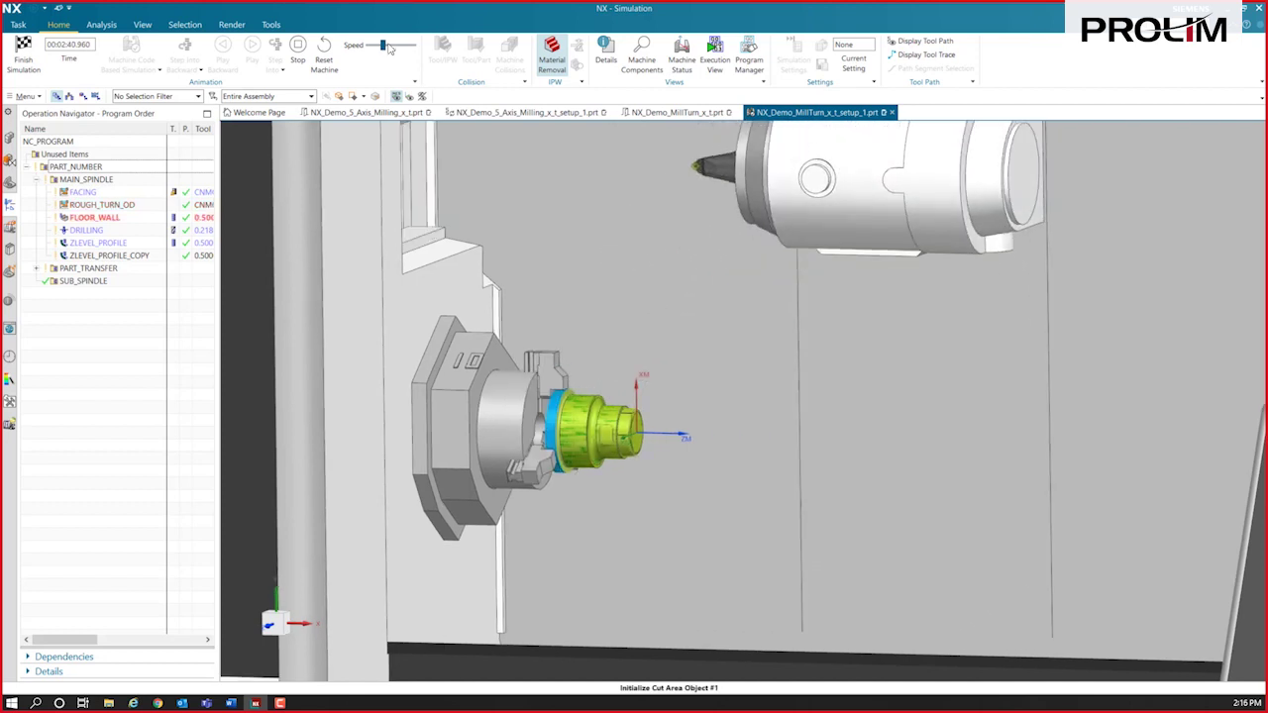
{"action": "left_click", "coordinate": [377, 47]}
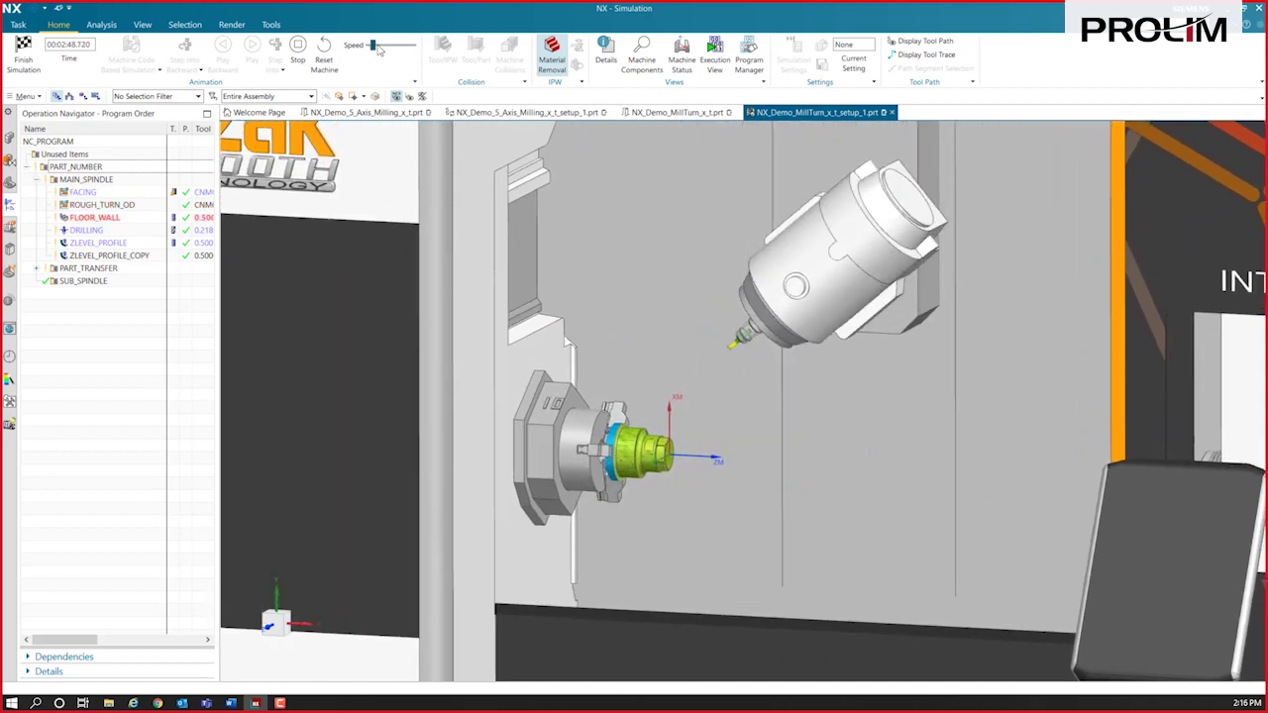
{"action": "scroll", "coordinate": [413, 458], "scroll_direction": "up", "scroll_amount": 3}
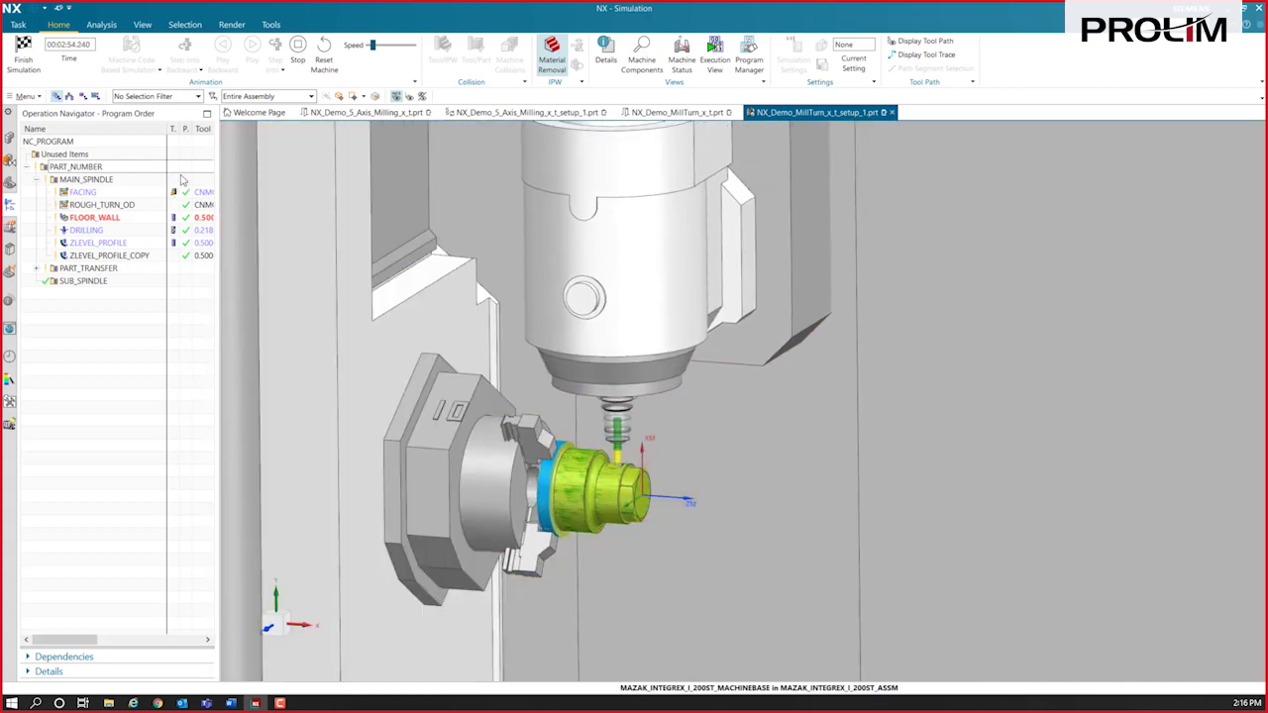
{"action": "left_click", "coordinate": [400, 46]}
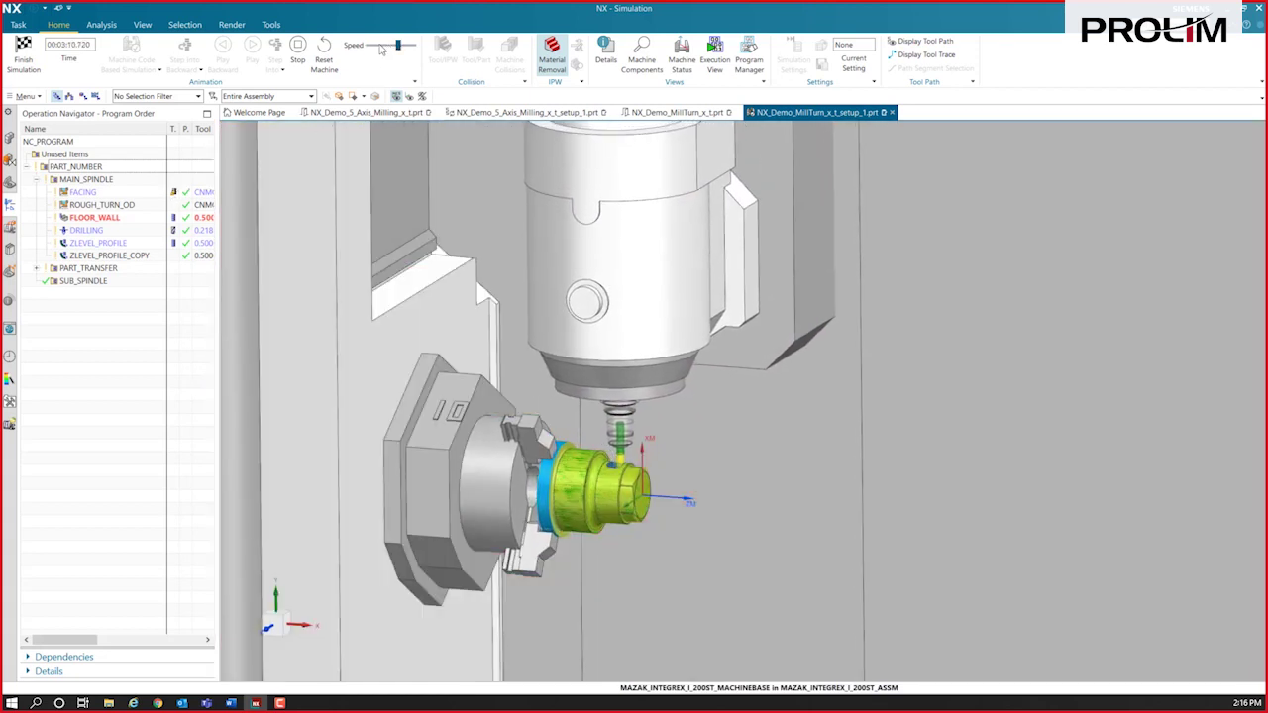
{"action": "left_click", "coordinate": [377, 45]}
{"action": "left_click", "coordinate": [371, 45]}
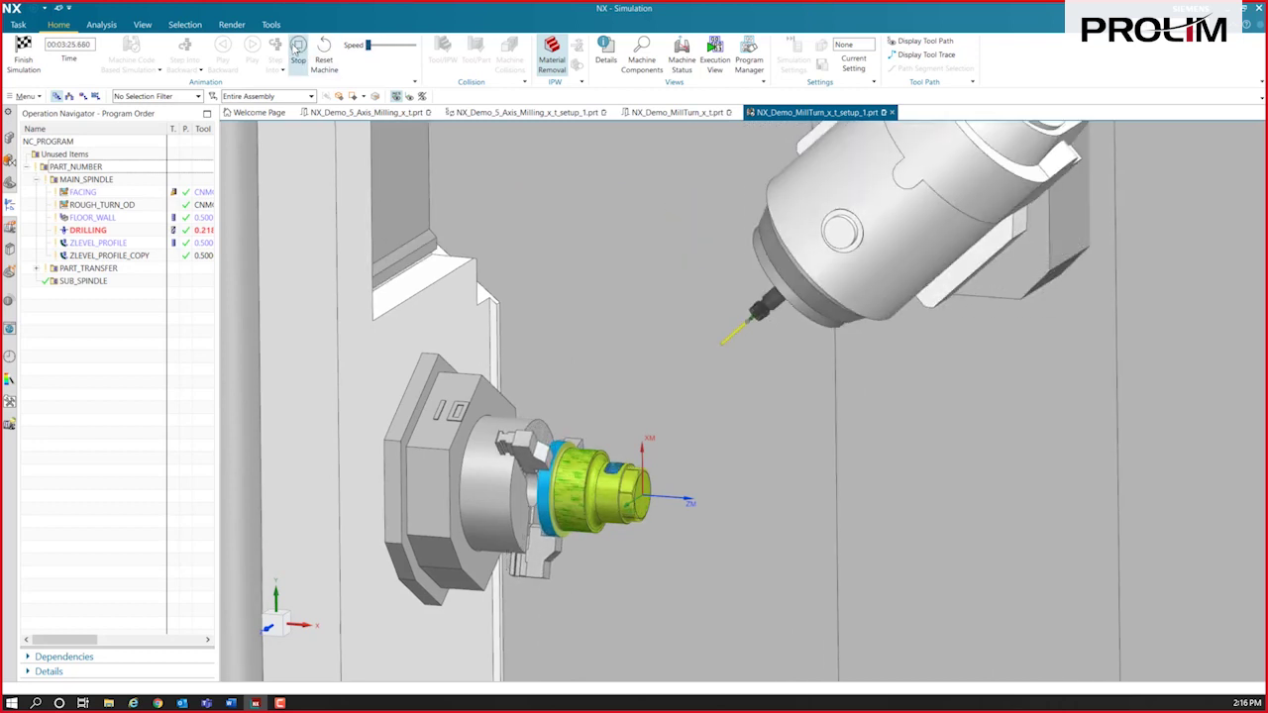
{"action": "left_click", "coordinate": [387, 46]}
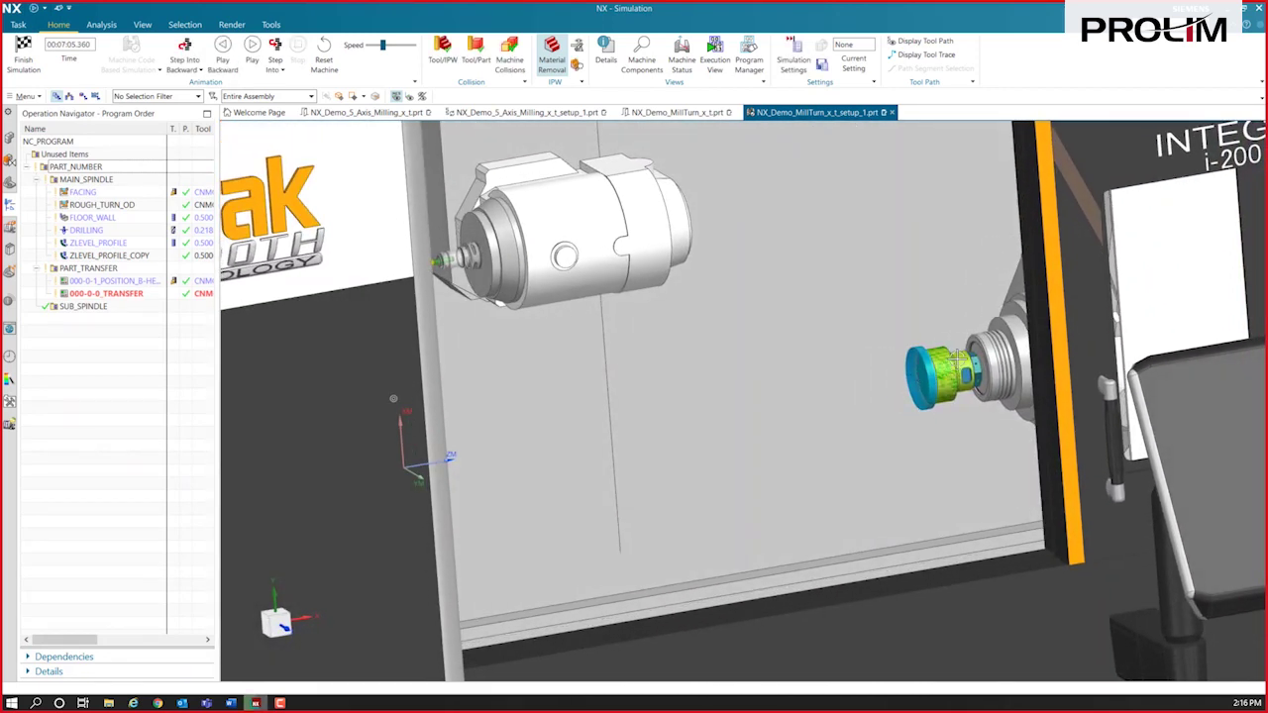
{"action": "middle_click_drag", "start_coordinate": [872, 382], "coordinate": [806, 328]}
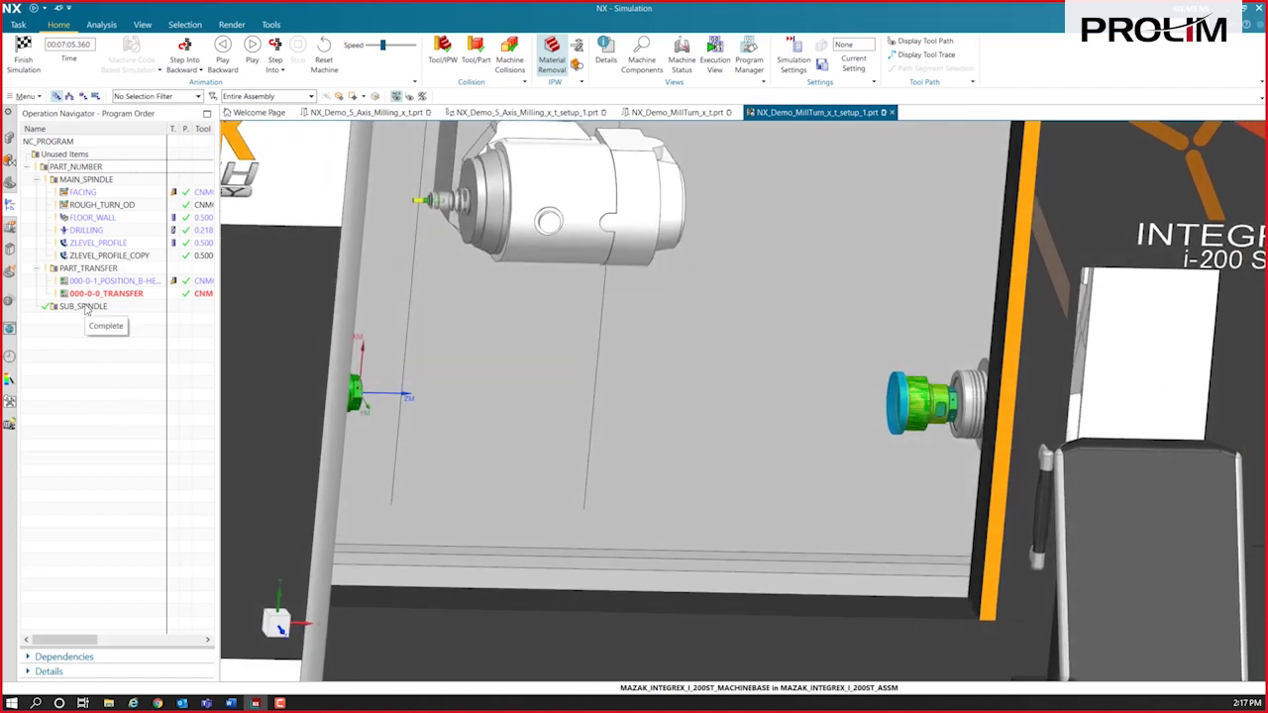
{"action": "left_click", "coordinate": [23, 54]}
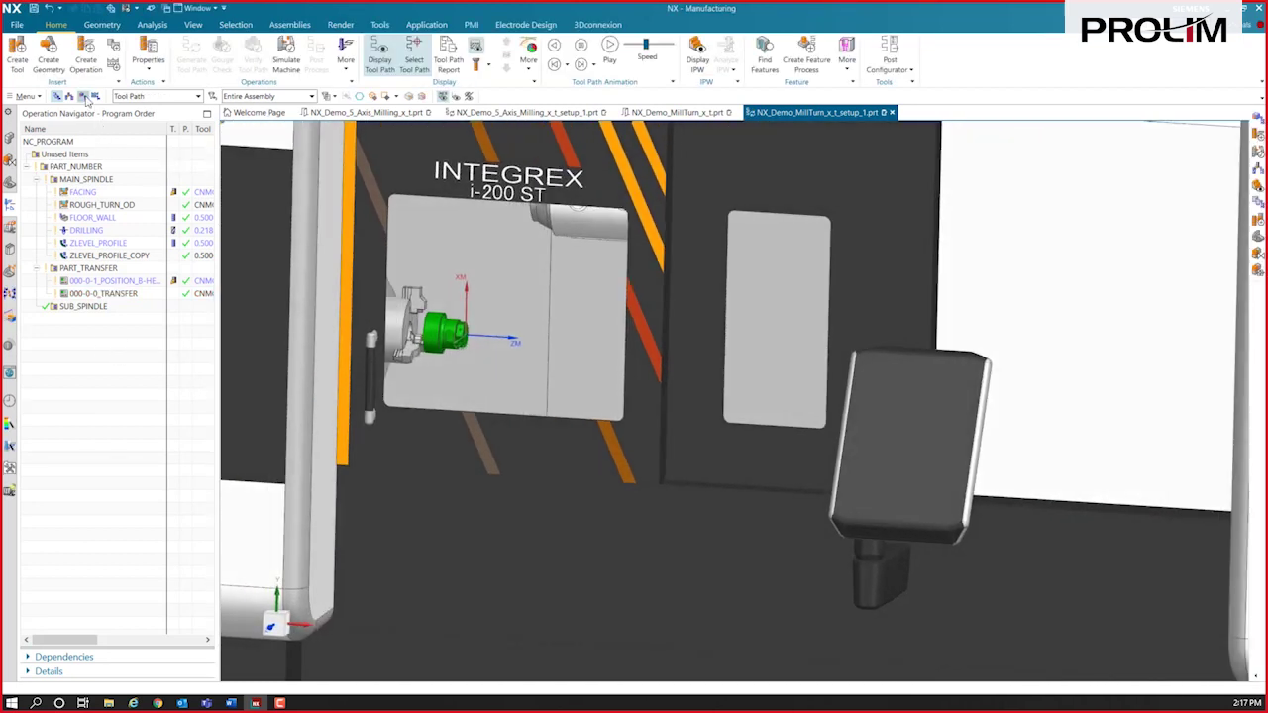
Assign the solid body held in the sub spindle as the part geometry of SUB_PART.
{"action": "left_click", "coordinate": [83, 97]}
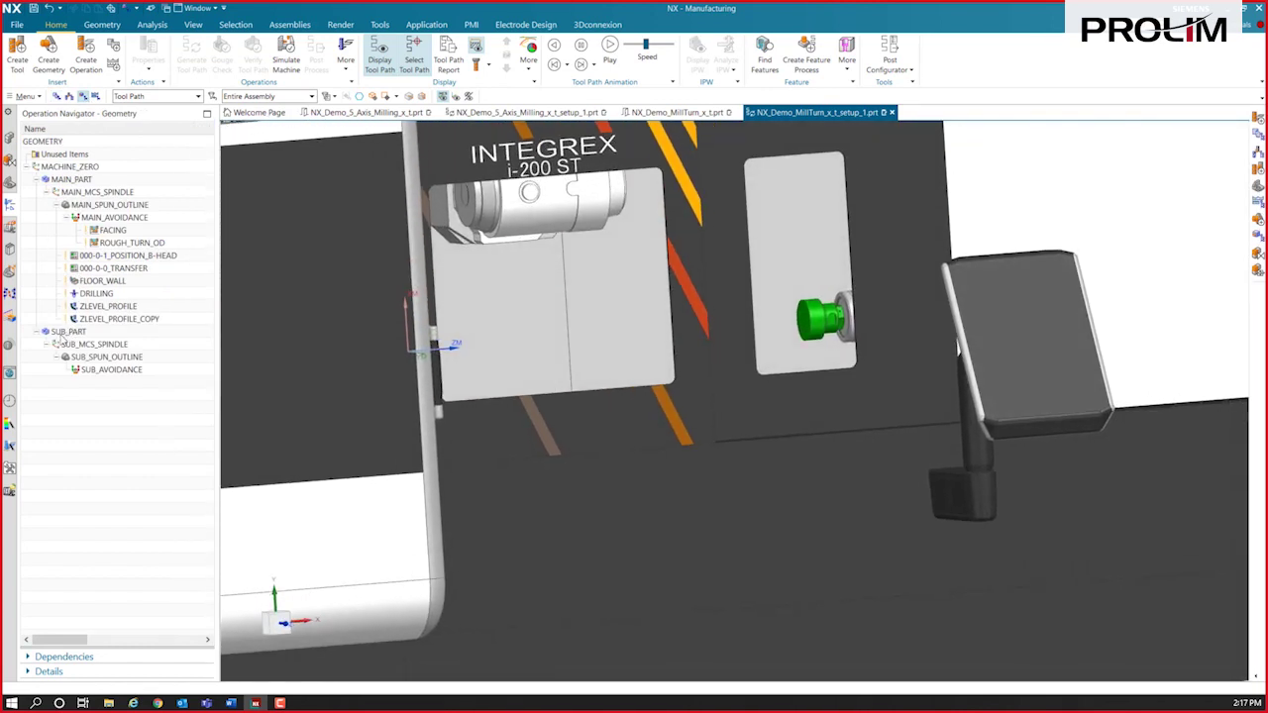
{"action": "double_click", "coordinate": [67, 330]}
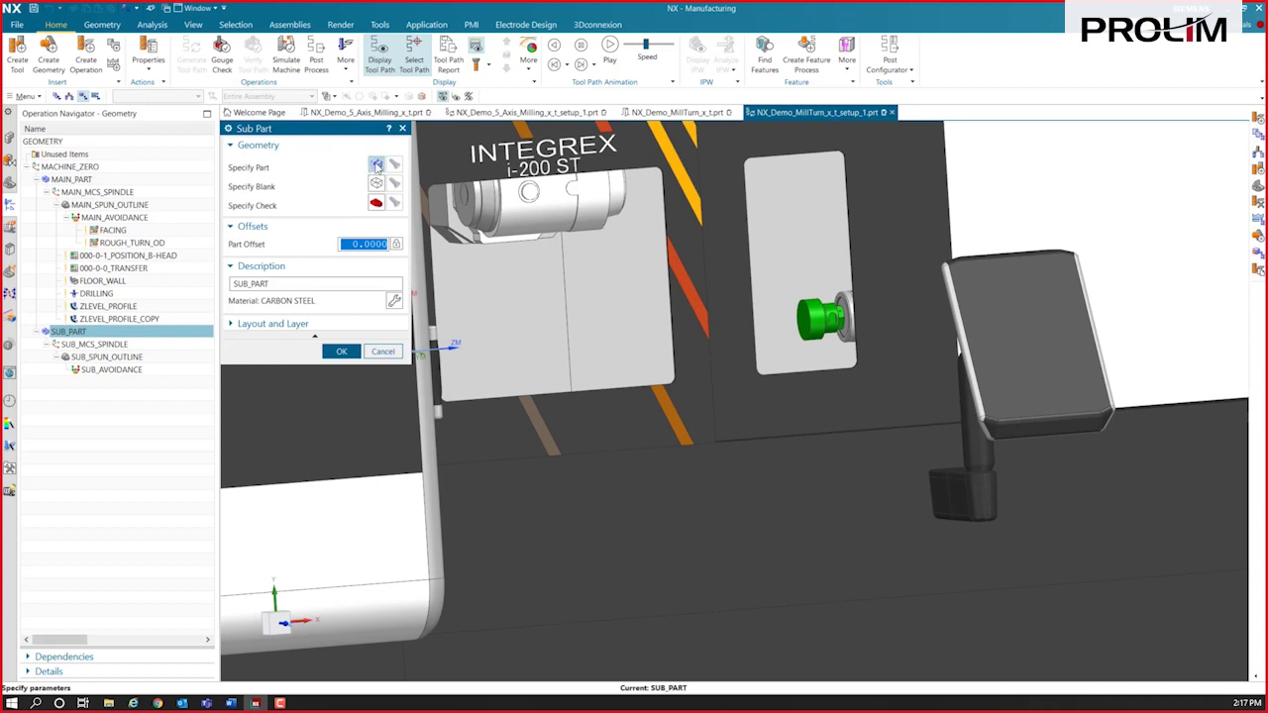
{"action": "left_click", "coordinate": [376, 165]}
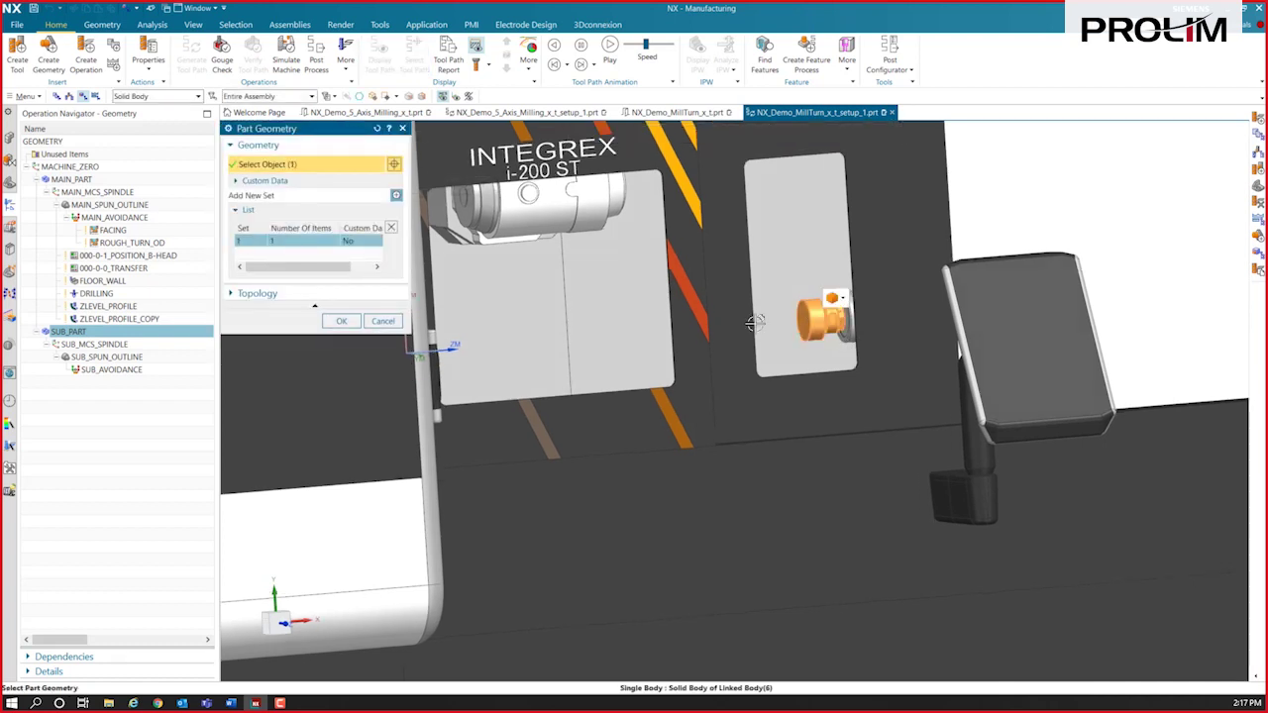
{"action": "left_click", "coordinate": [341, 321]}
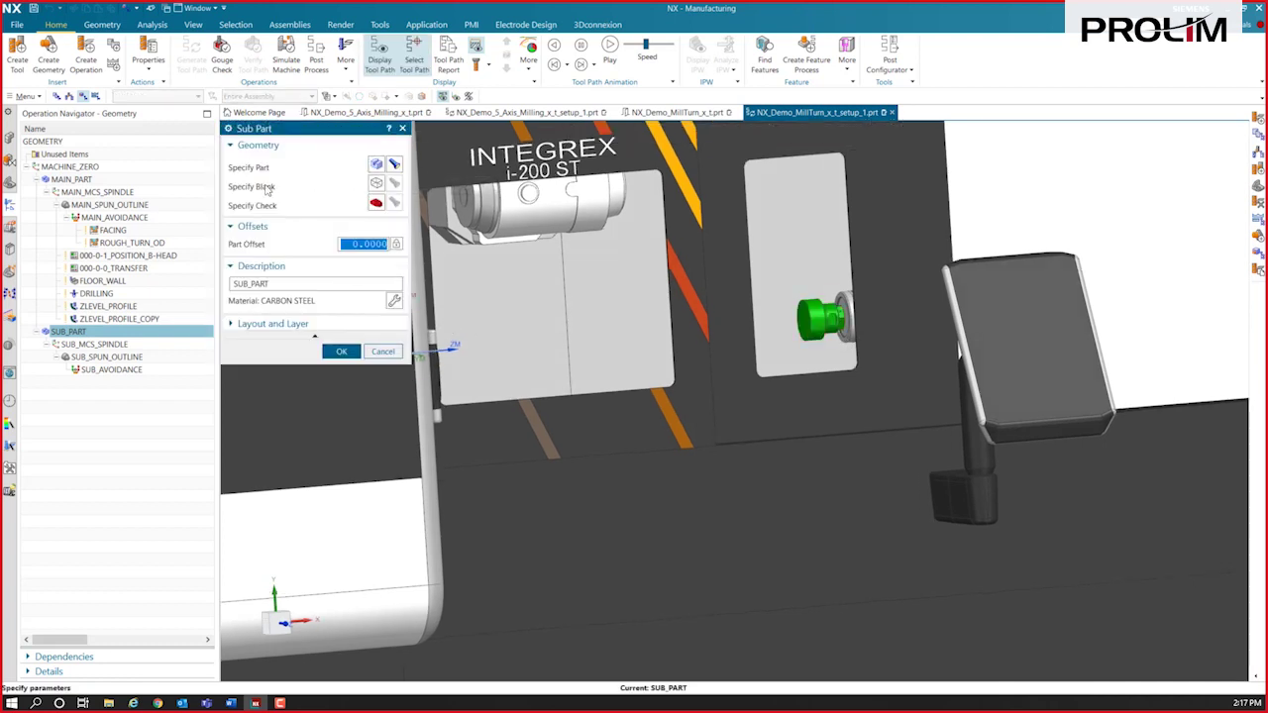
Define the SUB_PART blank as an IPW - In Process Workpiece with MAIN_PART as its source.
{"action": "left_click", "coordinate": [376, 185]}
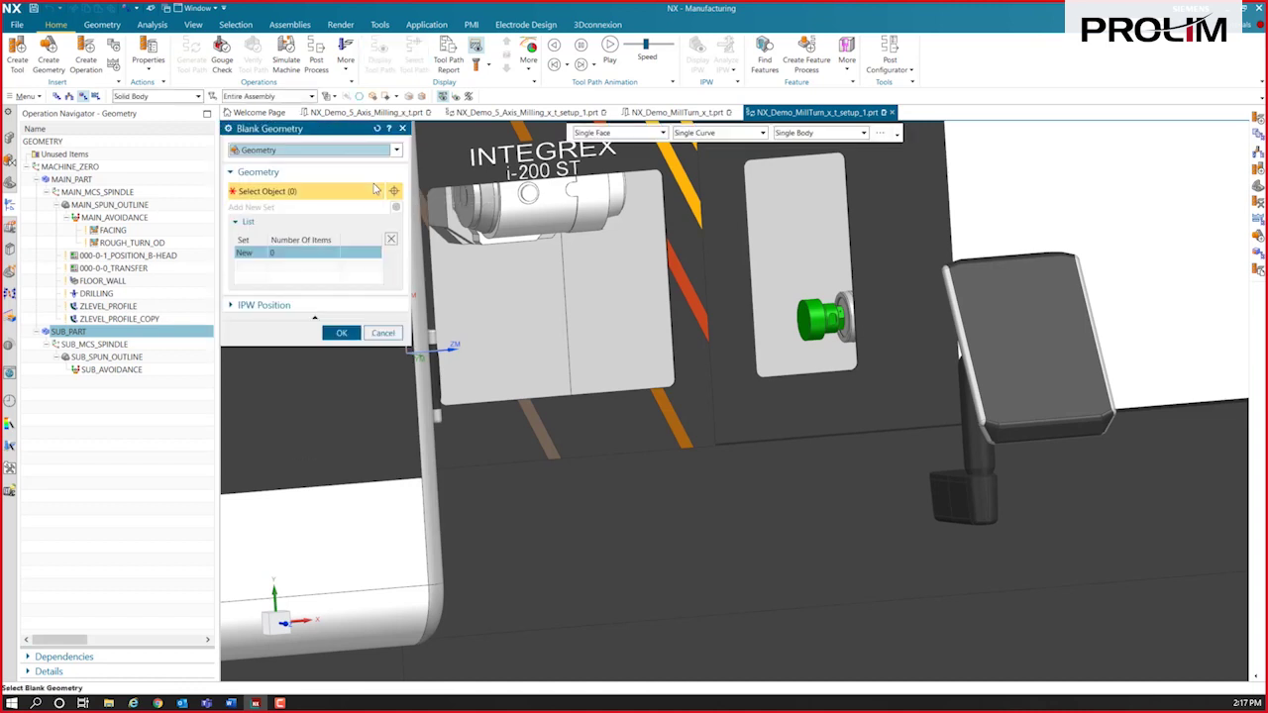
{"action": "left_click", "coordinate": [347, 150]}
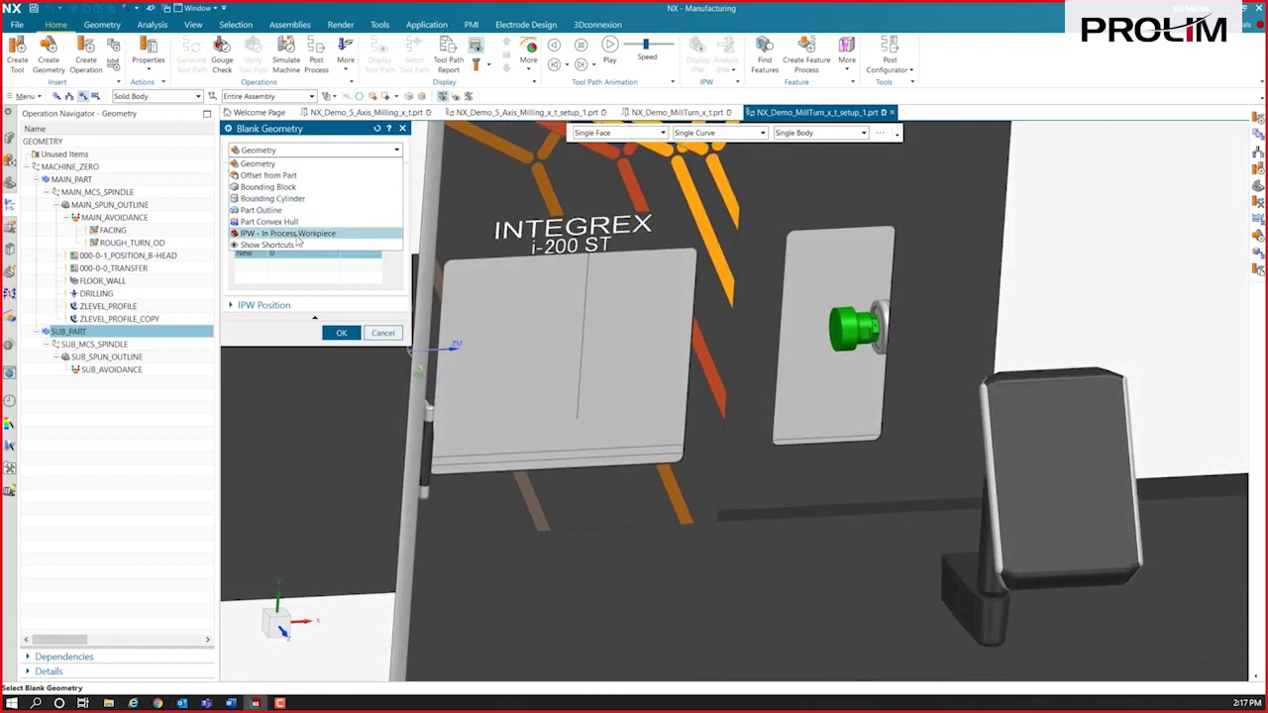
{"action": "left_click", "coordinate": [297, 238]}
{"action": "left_click", "coordinate": [394, 191]}
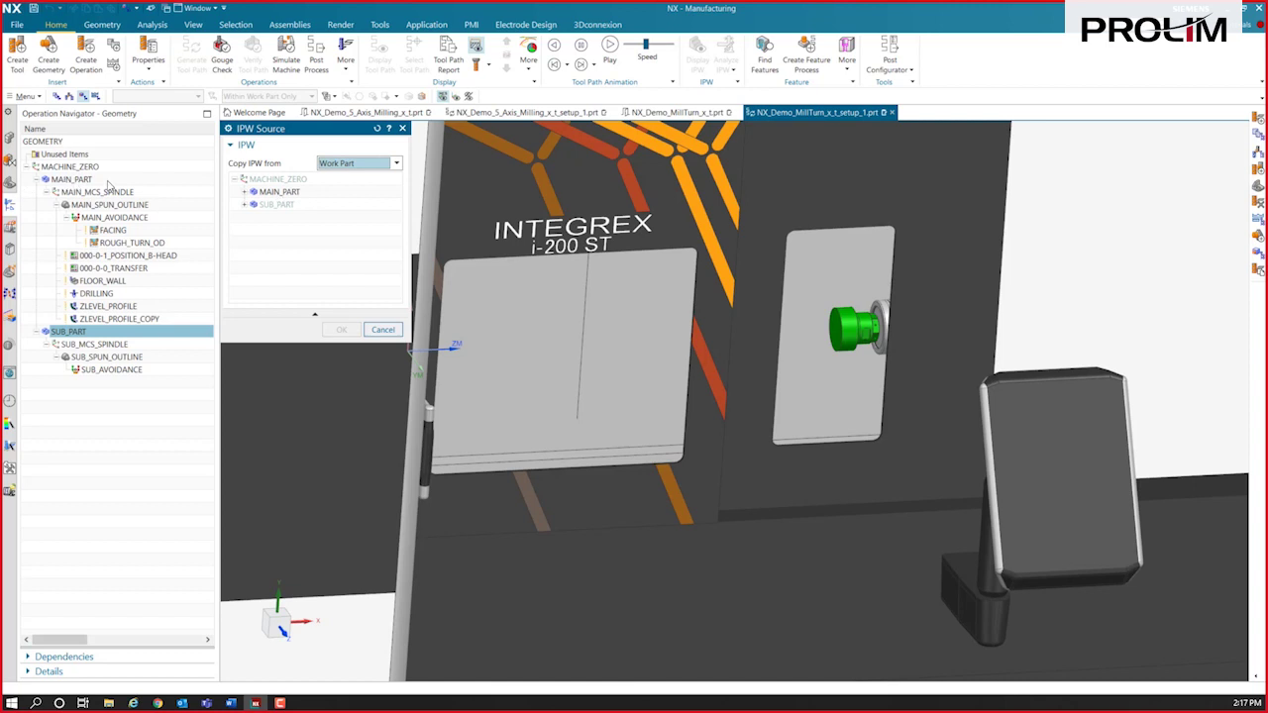
{"action": "left_click", "coordinate": [277, 192]}
{"action": "left_click", "coordinate": [341, 329]}
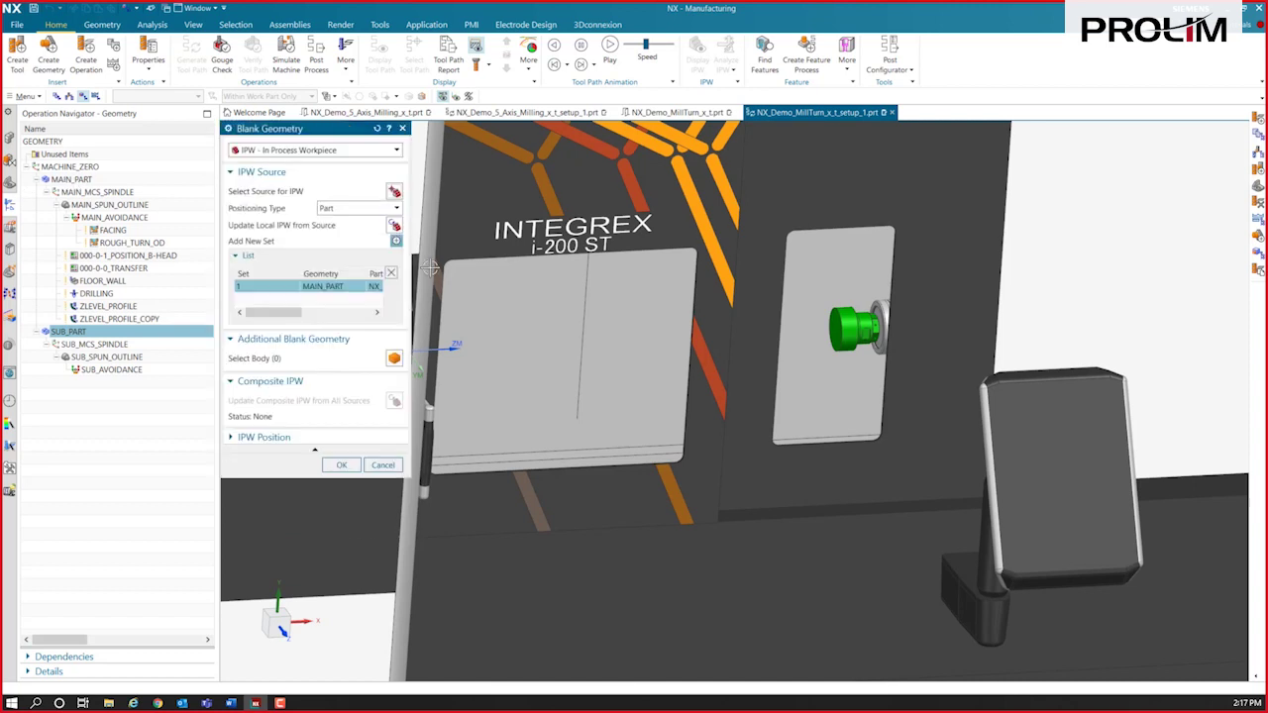
Update the local IPW of SUB_PART from its source, inspect the resulting blank, and accept the geometry.
{"action": "left_click", "coordinate": [394, 225]}
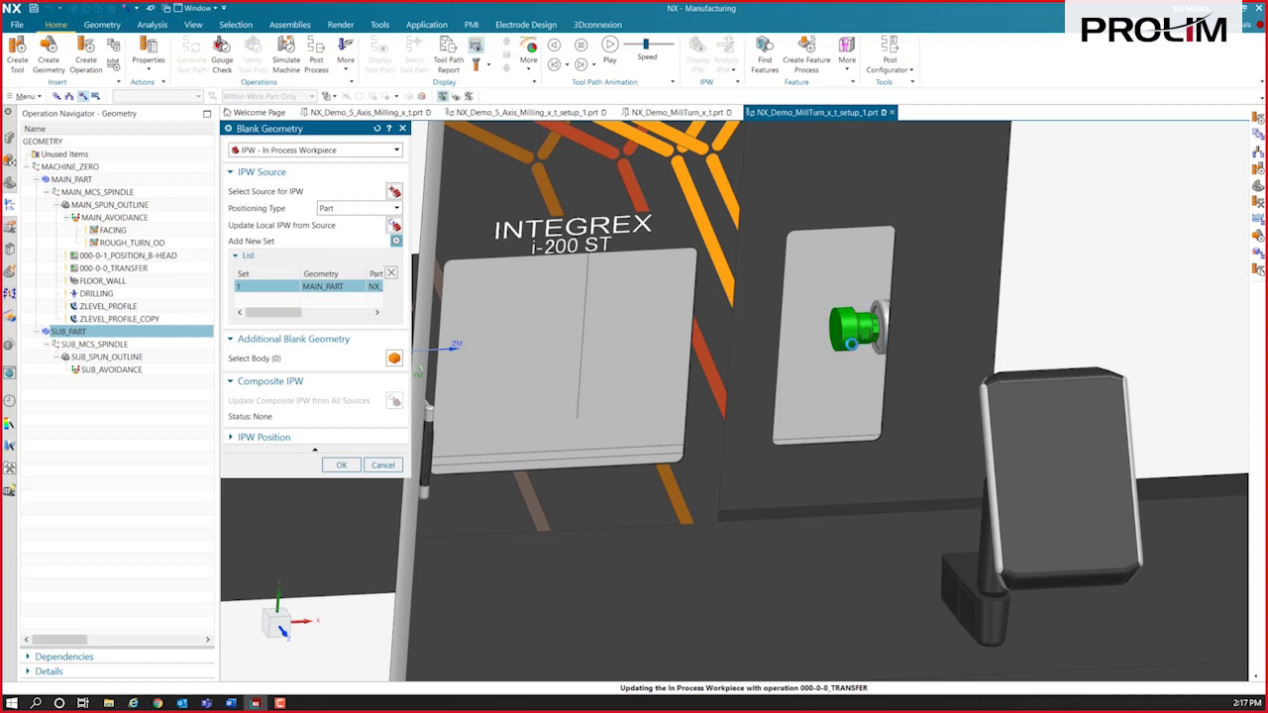
{"action": "scroll", "coordinate": [853, 334], "scroll_direction": "up", "scroll_amount": 8}
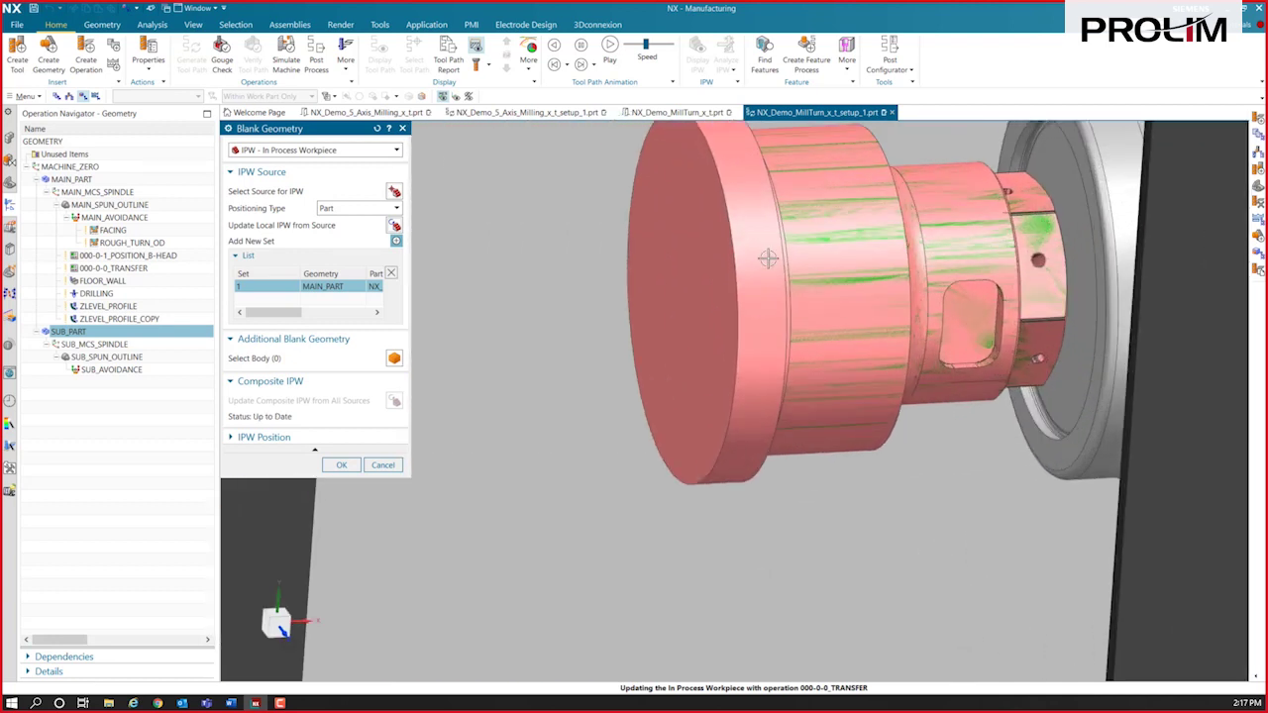
{"action": "middle_click_drag", "start_coordinate": [767, 257], "coordinate": [772, 269]}
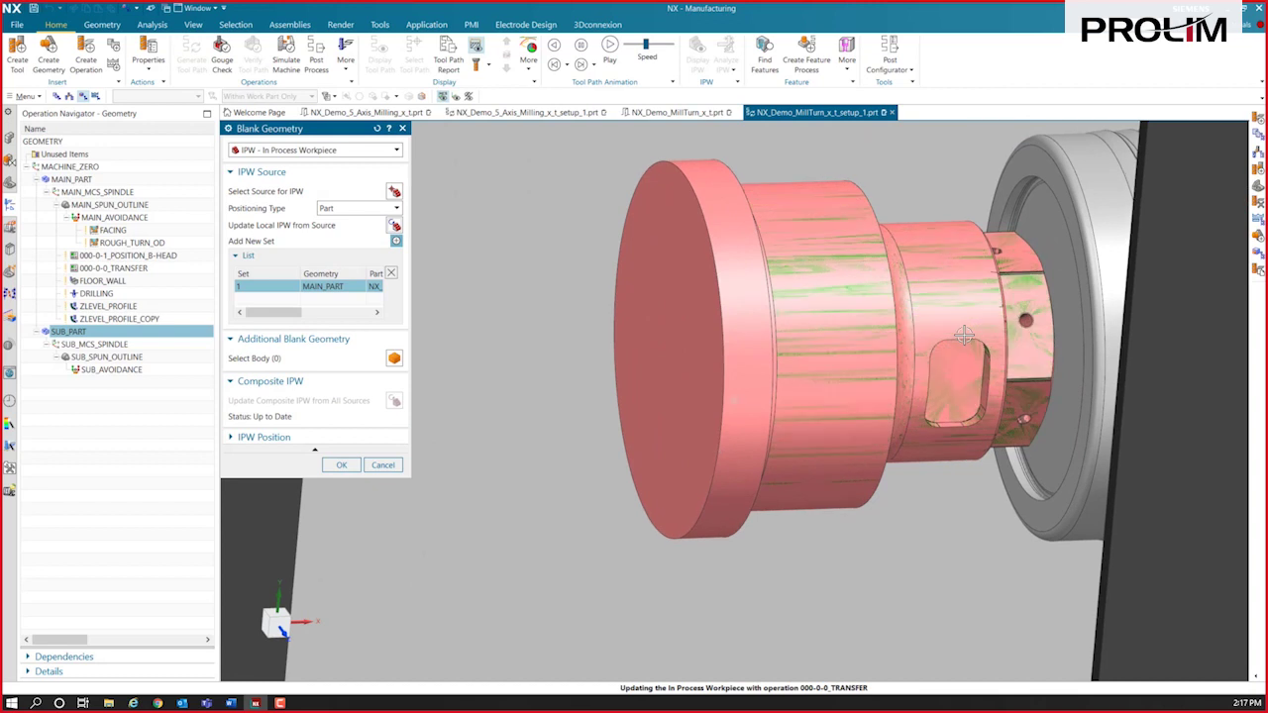
{"action": "left_click", "coordinate": [342, 464]}
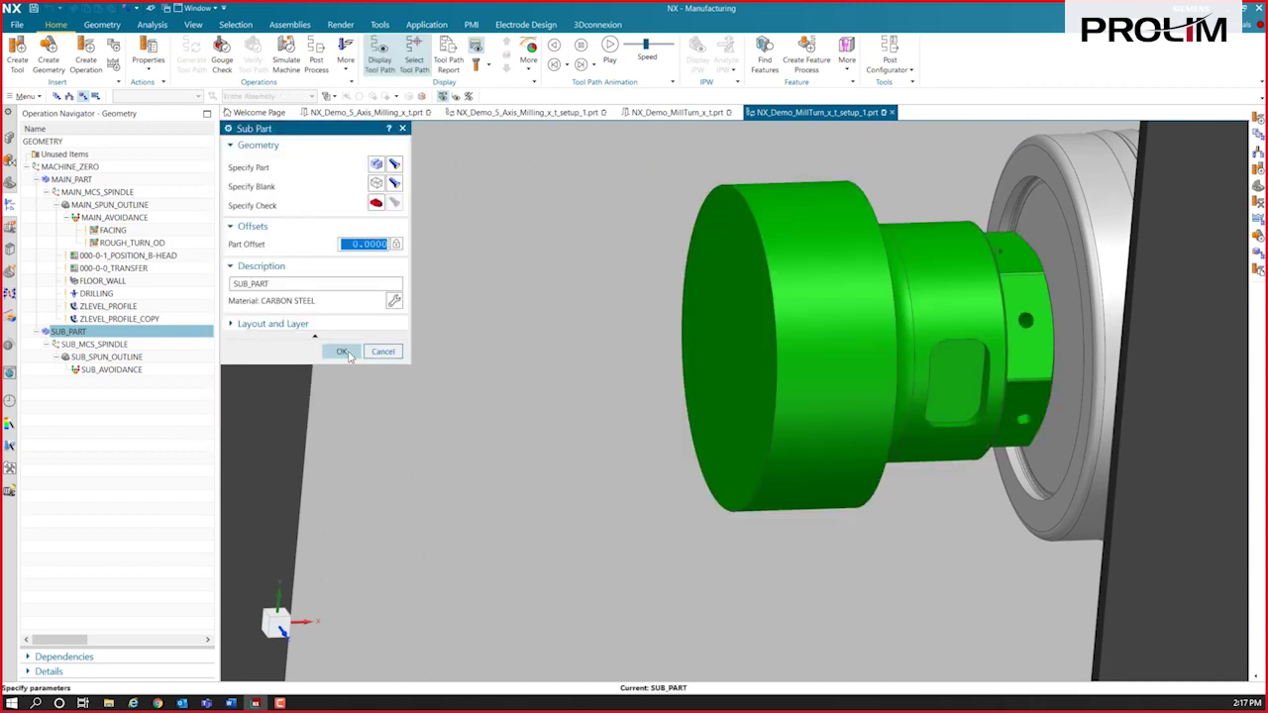
{"action": "left_click", "coordinate": [341, 352]}
Check the machine coordinate system of SUB_MCS_SPINDLE and the spun outline of SUB_SPUN_OUTLINE on the transferred part.
{"action": "left_click", "coordinate": [97, 345]}
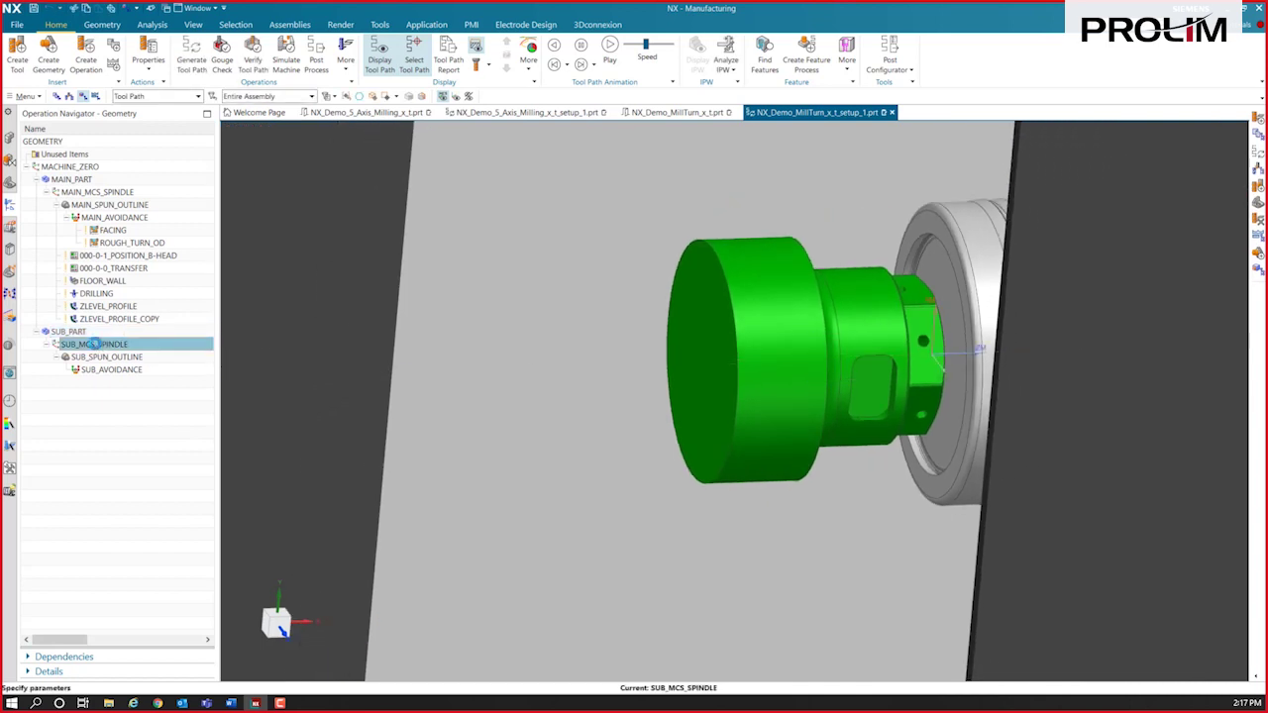
{"action": "double_click", "coordinate": [97, 345]}
{"action": "left_click", "coordinate": [342, 320]}
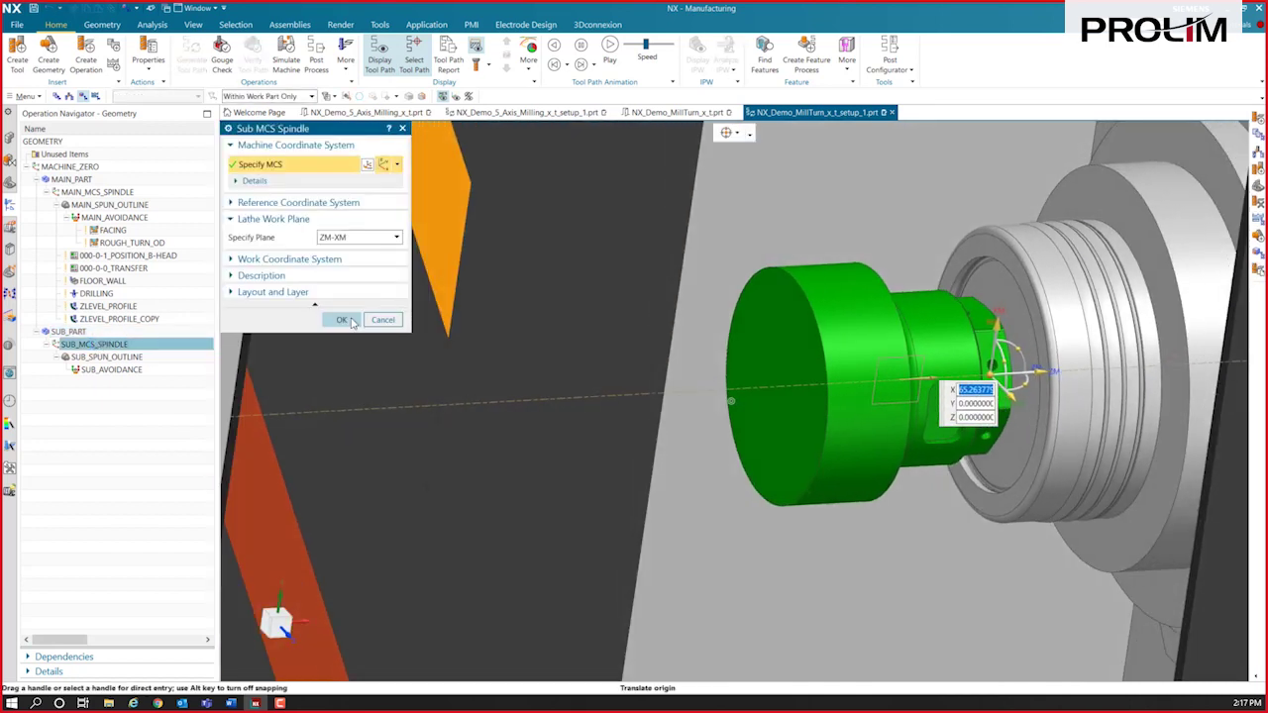
{"action": "double_click", "coordinate": [113, 361]}
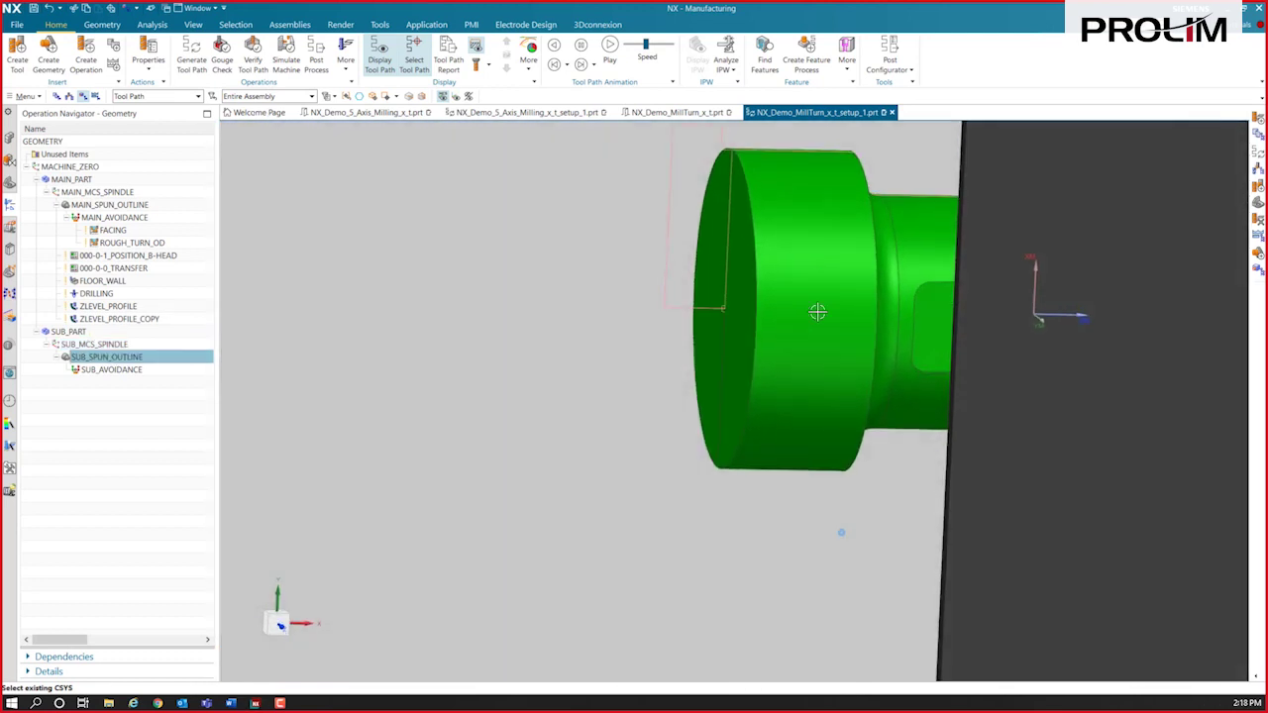
{"action": "scroll", "coordinate": [814, 288], "scroll_direction": "up", "scroll_amount": 2}
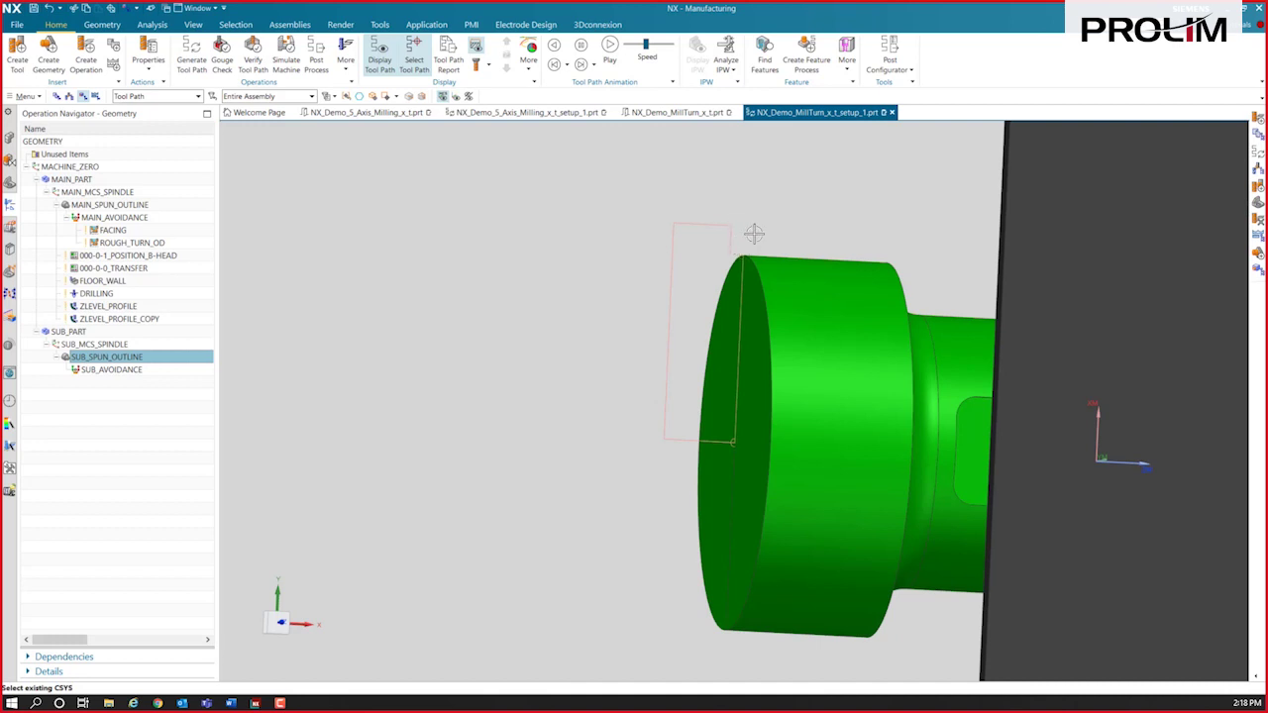
{"action": "left_click", "coordinate": [127, 475]}
{"action": "key", "text": "ctrl+f"}
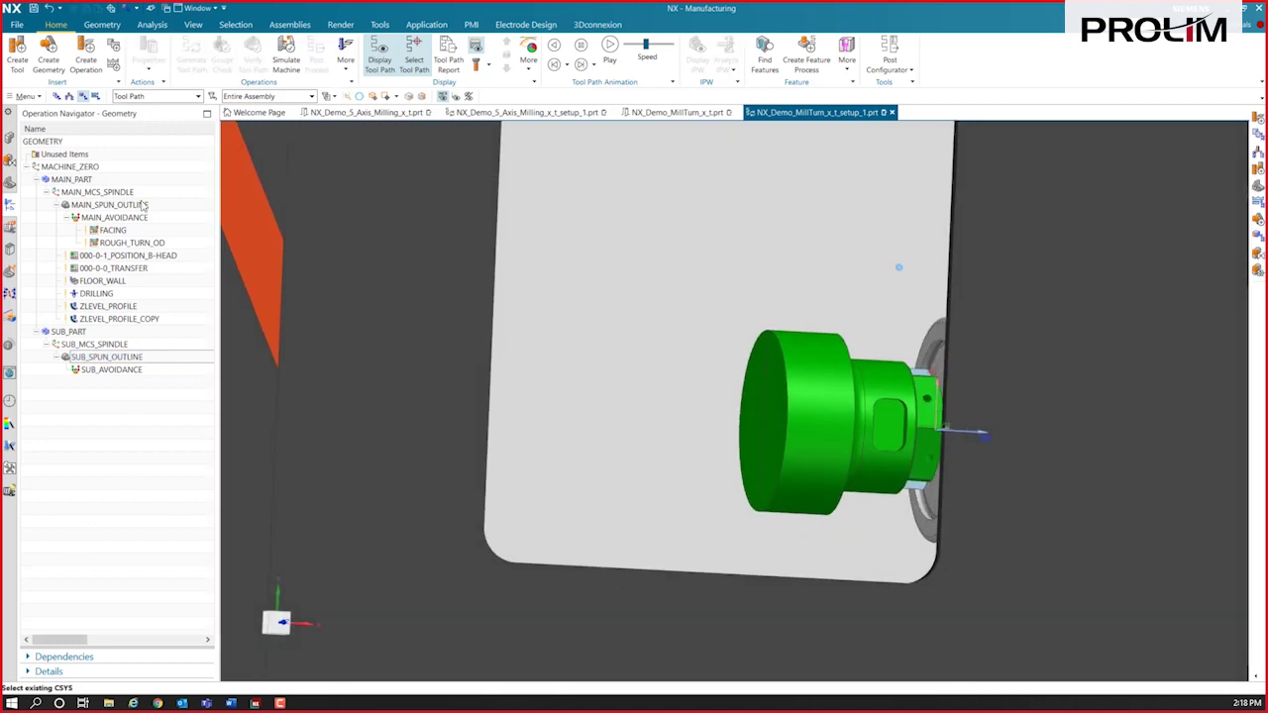
Create a Facing turning operation in program SUB_SPINDLE with tool CNMG_432_OD_NEUTRAL_TOOL, geometry SUB_AVOIDANCE and method LATHE_FINISH.
{"action": "left_click", "coordinate": [96, 64]}
{"action": "left_click", "coordinate": [377, 283]}
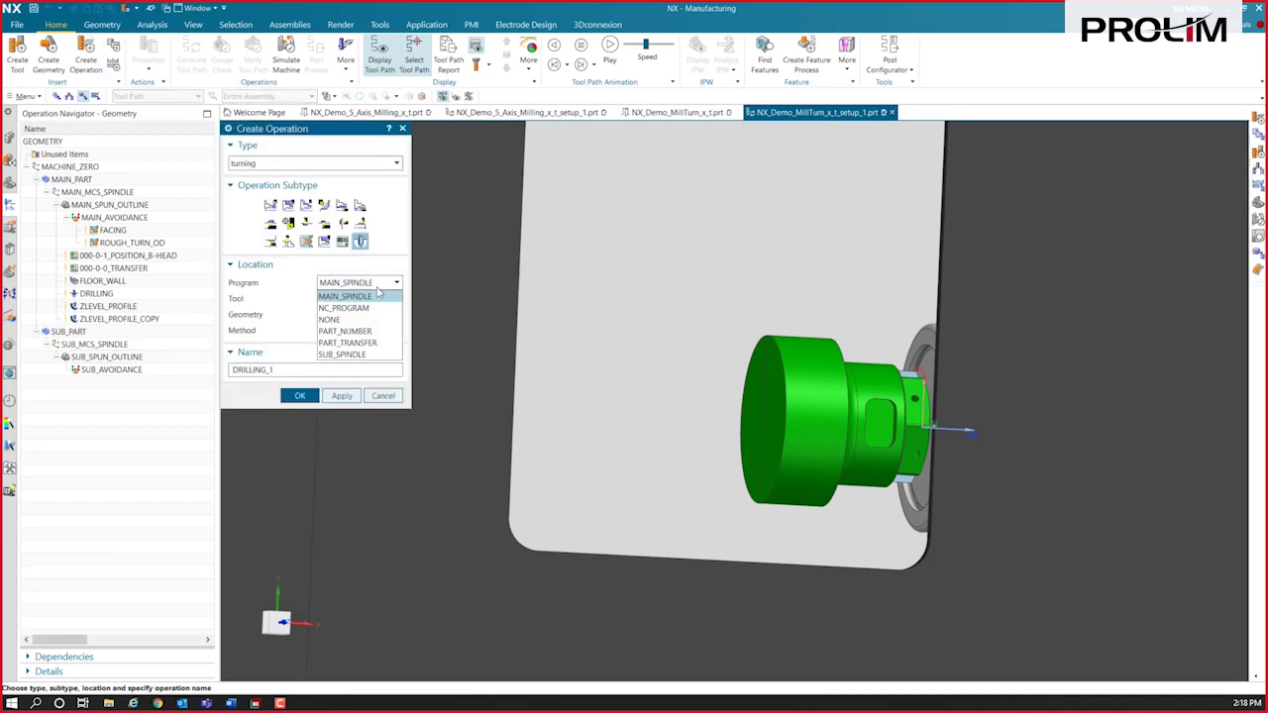
{"action": "left_click", "coordinate": [347, 353]}
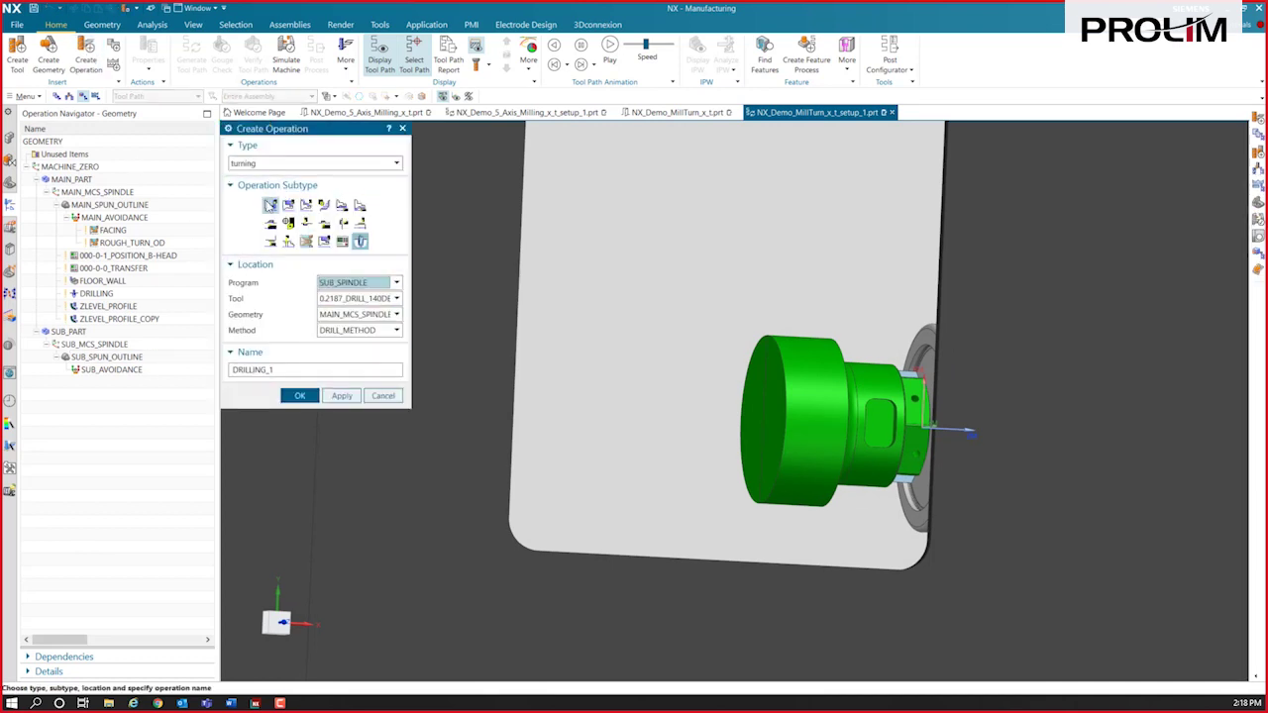
{"action": "left_click", "coordinate": [270, 205]}
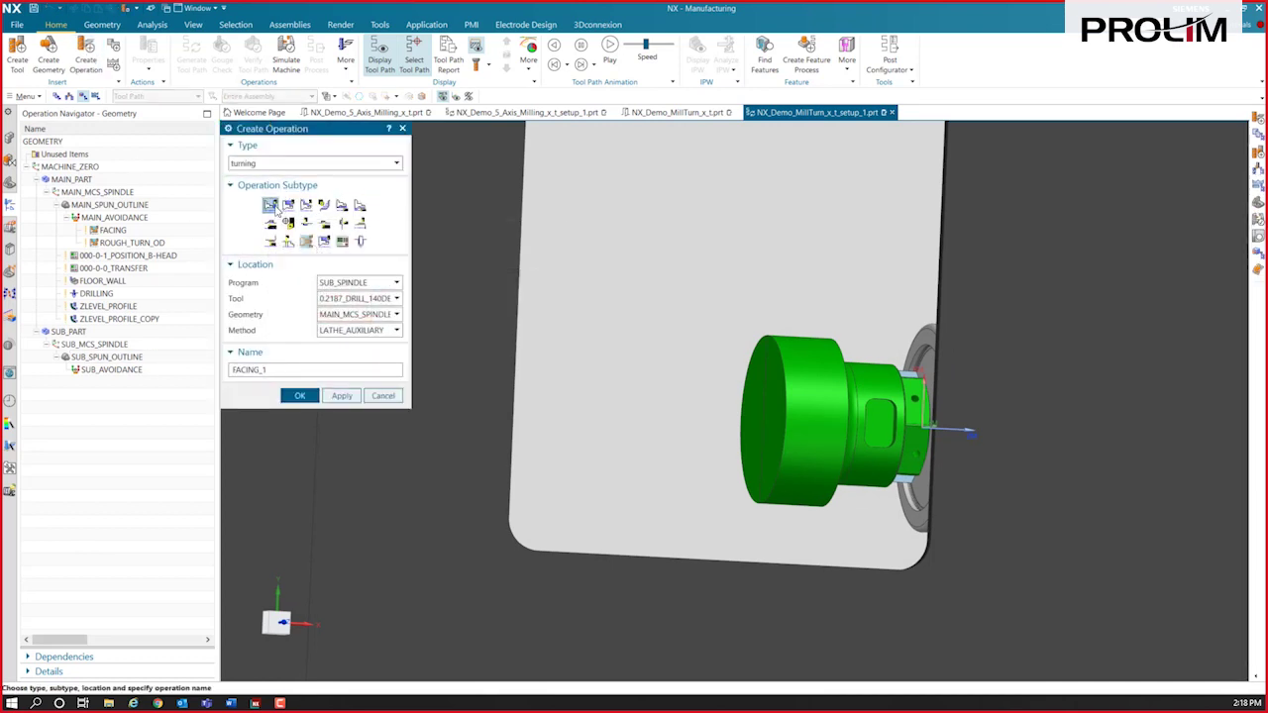
{"action": "left_click", "coordinate": [357, 298]}
{"action": "scroll", "coordinate": [359, 309], "scroll_direction": "down", "scroll_amount": 9}
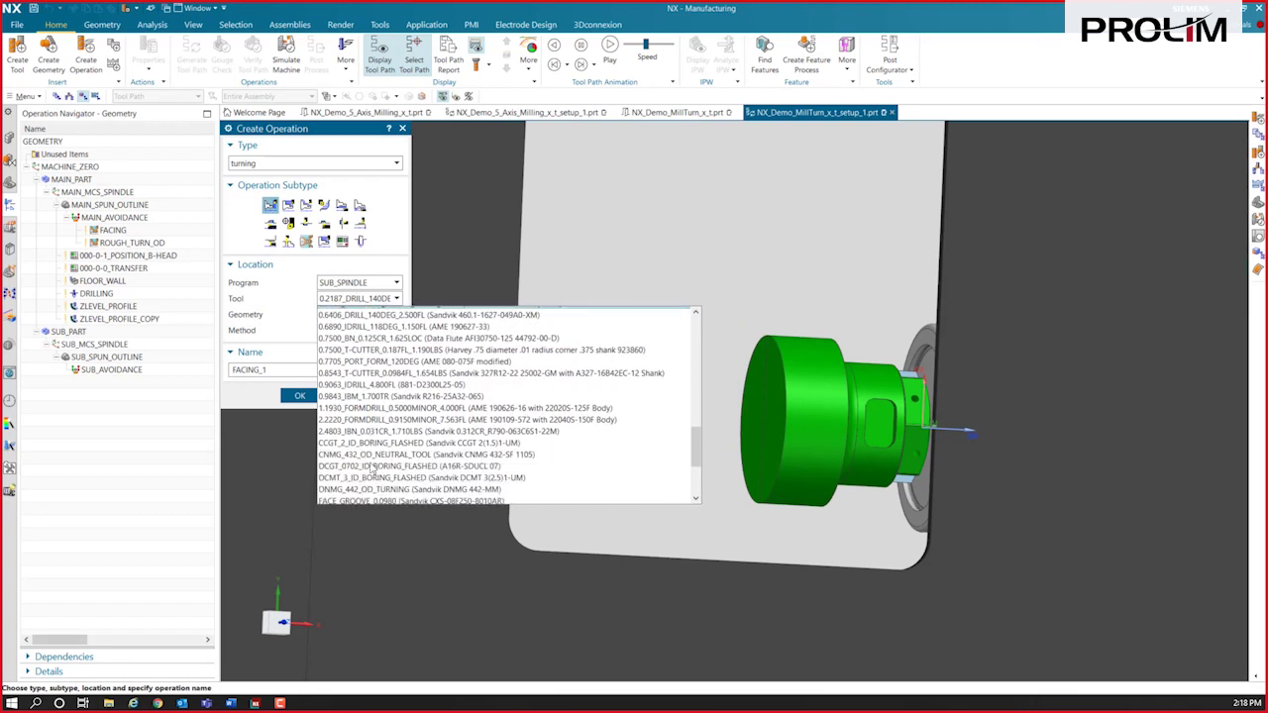
{"action": "left_click", "coordinate": [374, 405]}
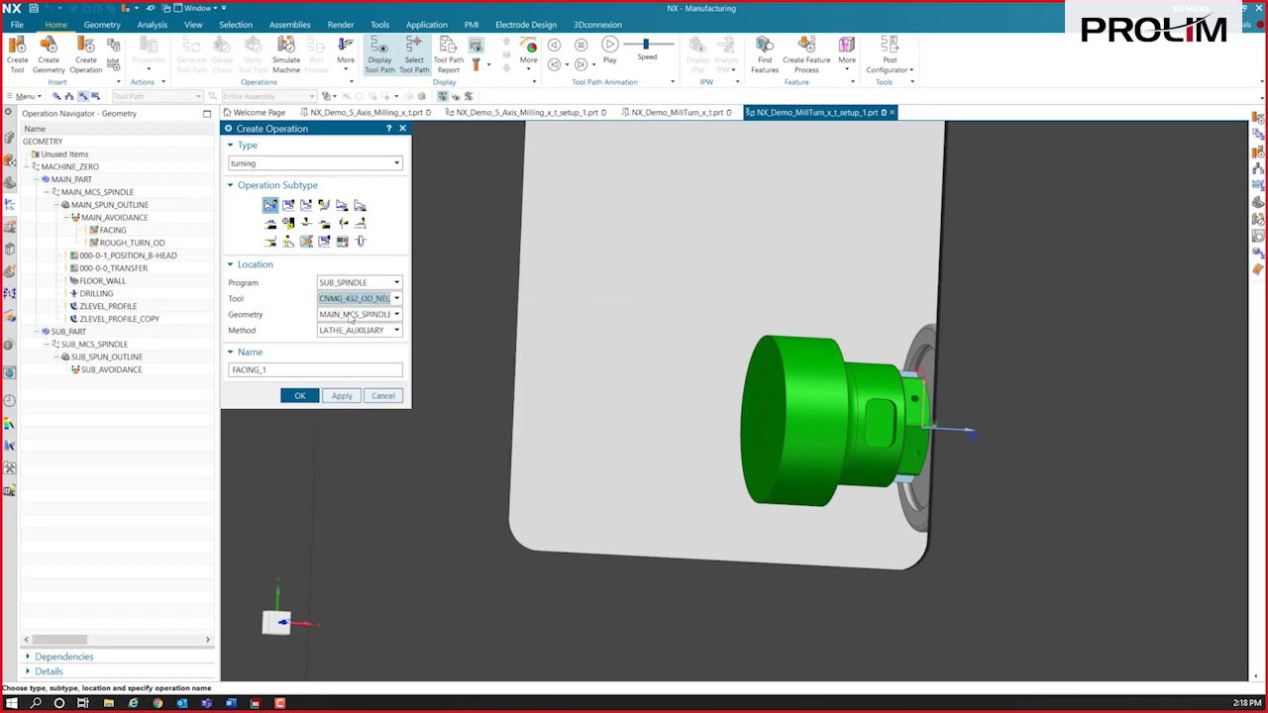
{"action": "left_click", "coordinate": [350, 315]}
{"action": "left_click", "coordinate": [373, 375]}
{"action": "left_click", "coordinate": [362, 331]}
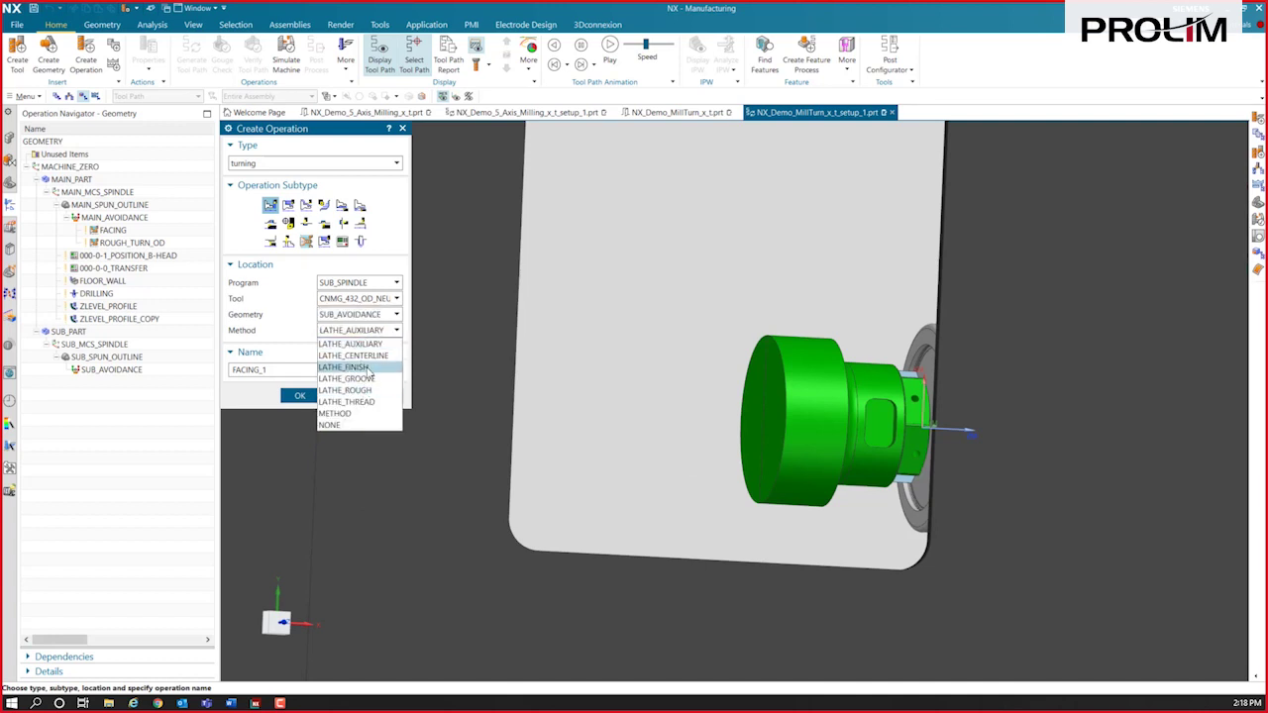
{"action": "left_click", "coordinate": [368, 369]}
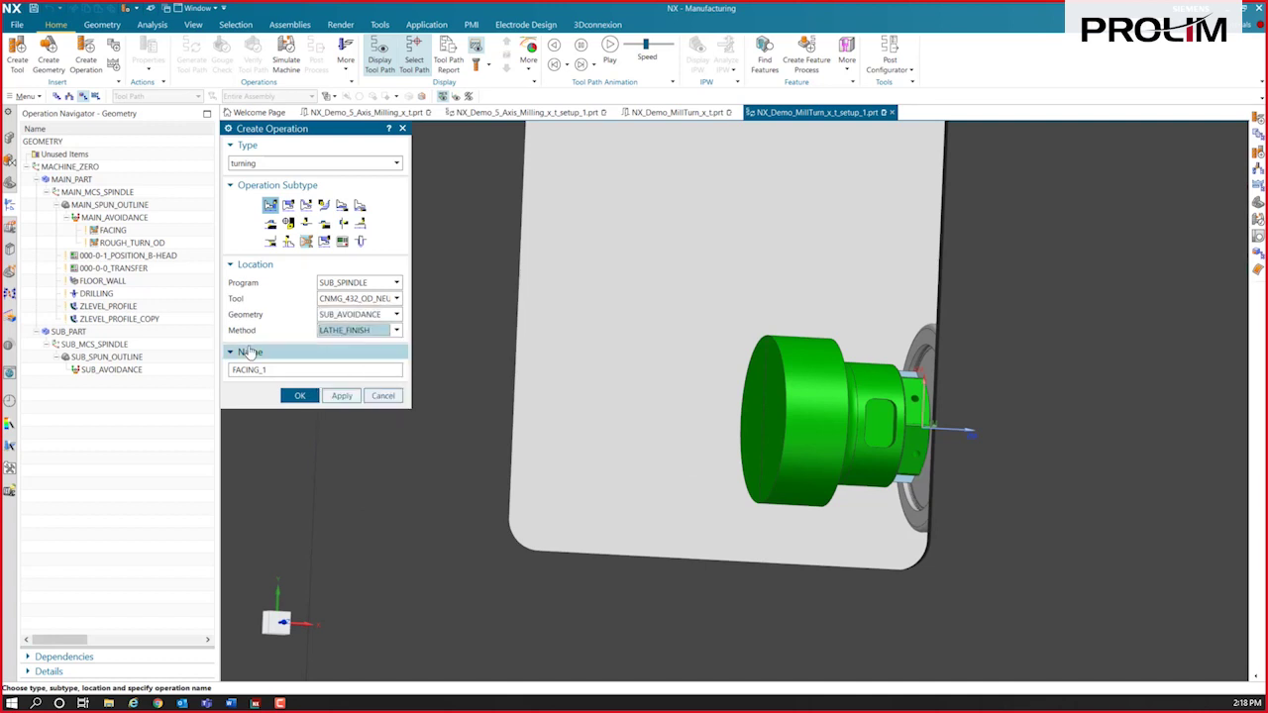
{"action": "left_click", "coordinate": [298, 396]}
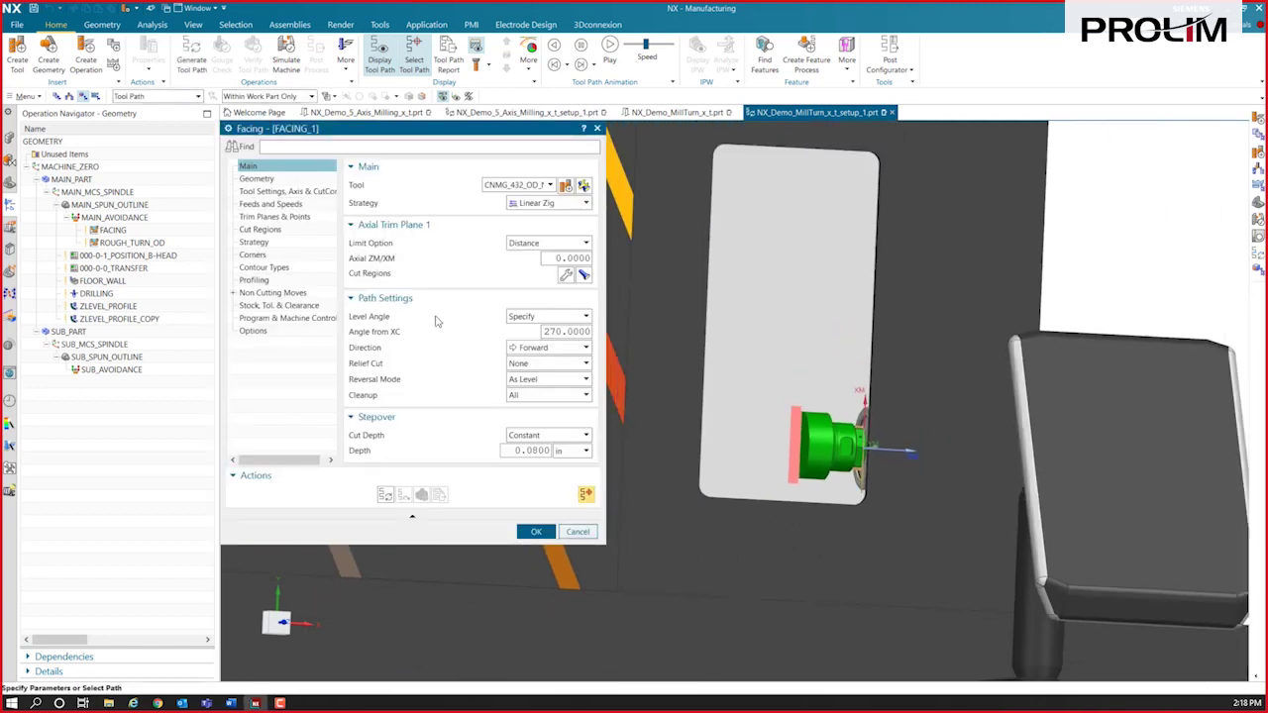
Reorient the facing operation's tool holder as Fixed with a 135 degree holder angle and generate the tool path.
{"action": "left_click", "coordinate": [287, 192]}
{"action": "left_click", "coordinate": [548, 272]}
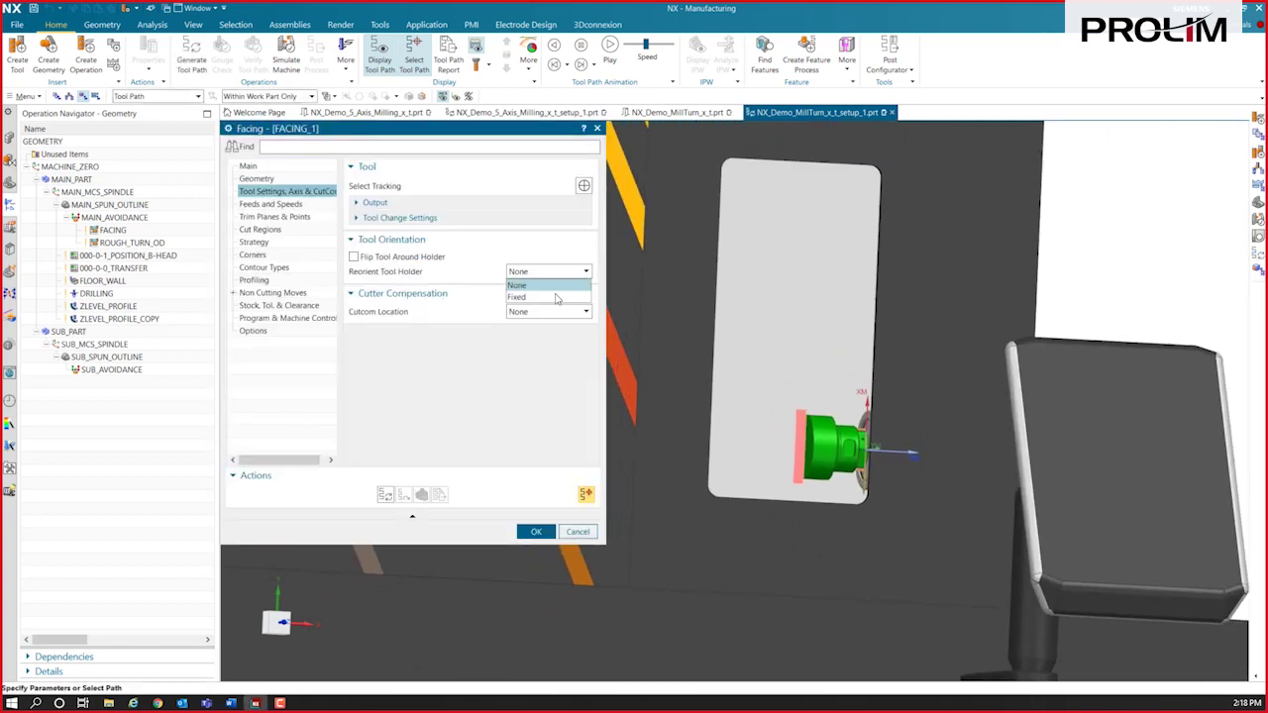
{"action": "left_click", "coordinate": [556, 297]}
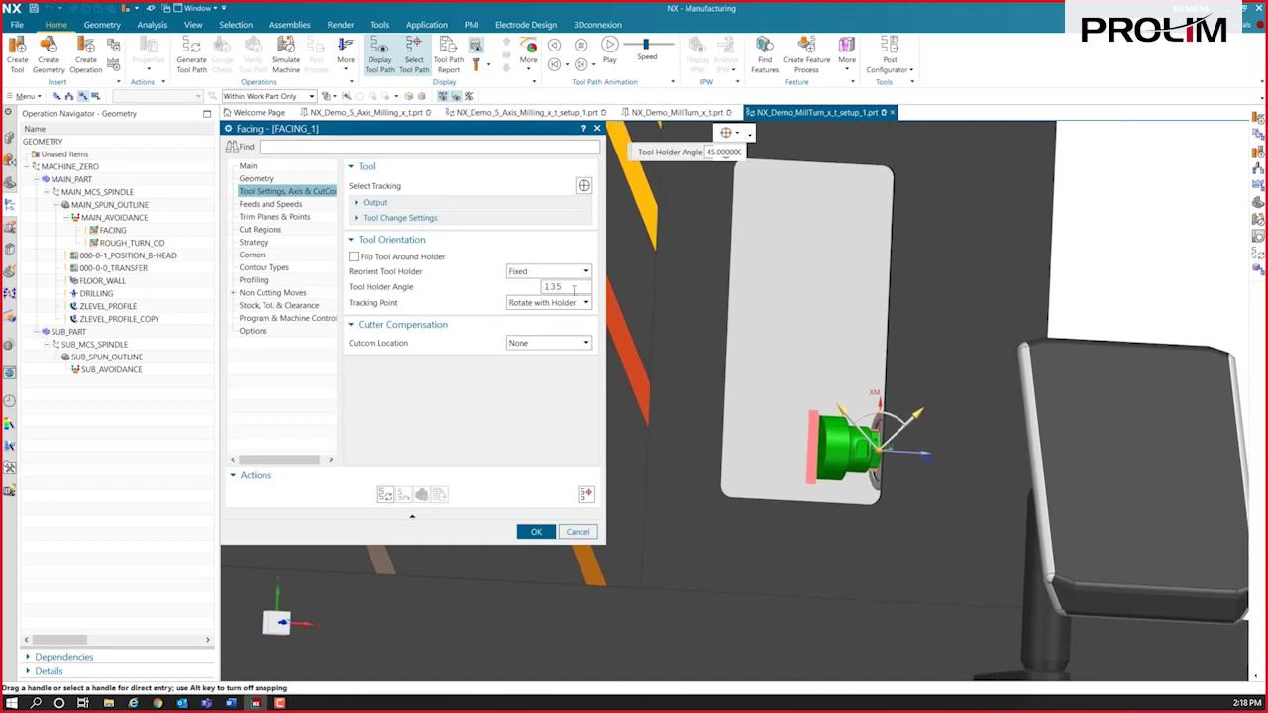
{"action": "key", "text": "Tab"}
{"action": "left_click", "coordinate": [385, 494]}
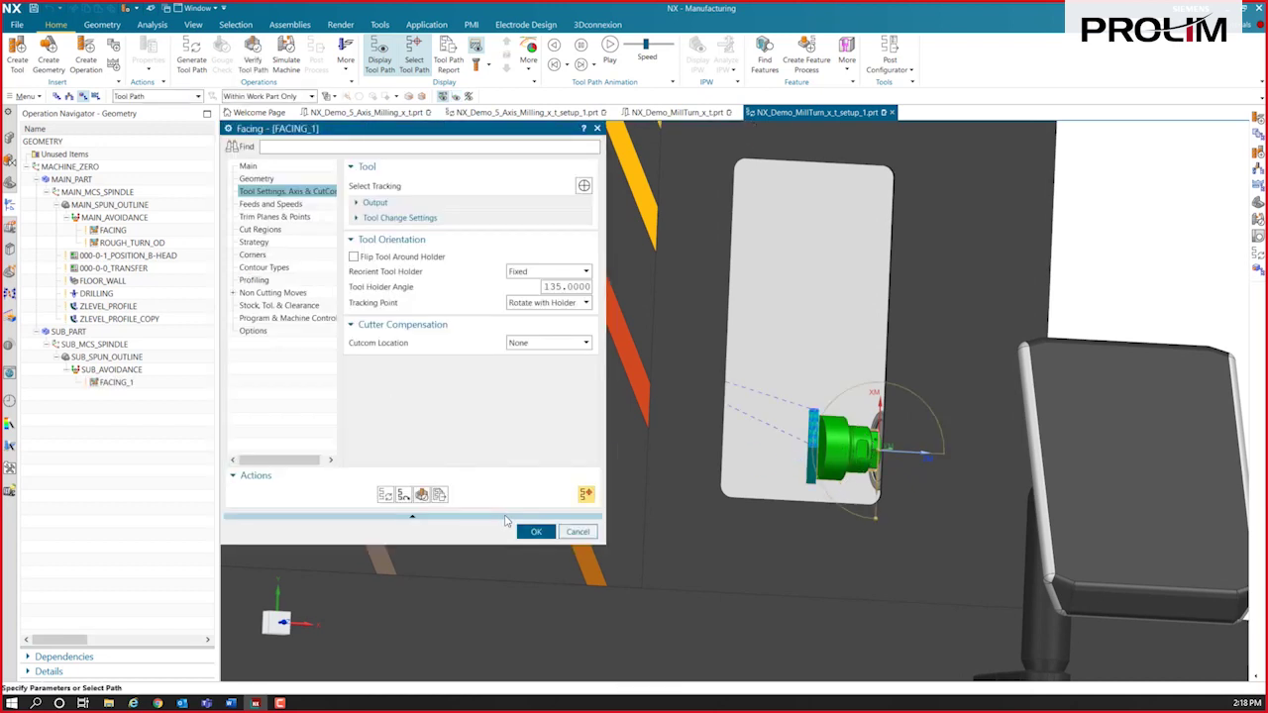
Verify the sub-spindle facing path with 3D dynamic material removal and accept the operation.
{"action": "left_click", "coordinate": [422, 494]}
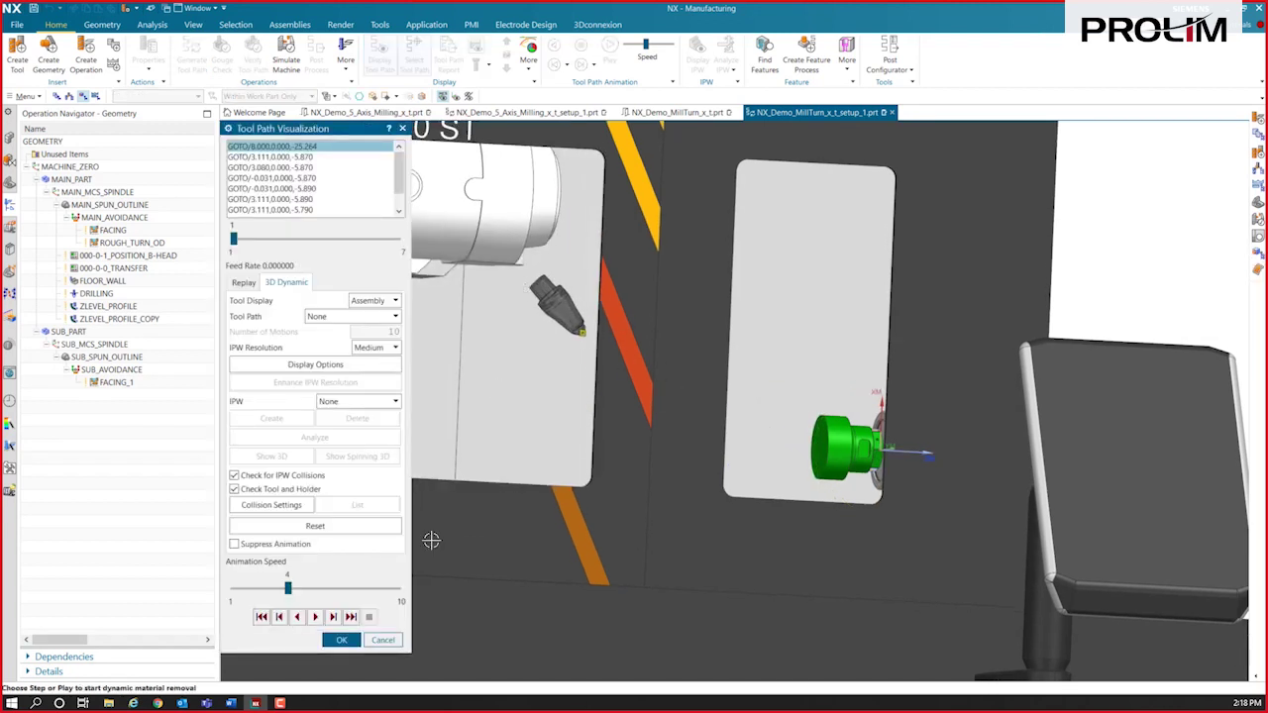
{"action": "left_click", "coordinate": [313, 615]}
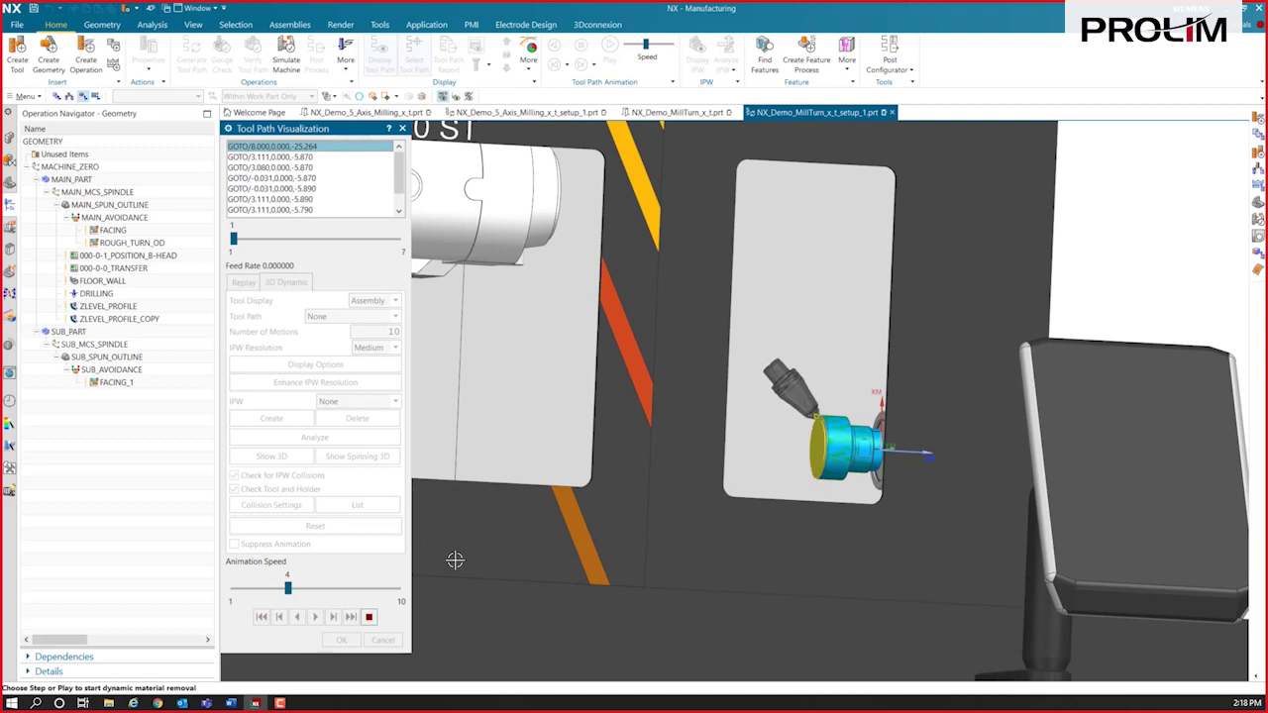
{"action": "left_click", "coordinate": [341, 639]}
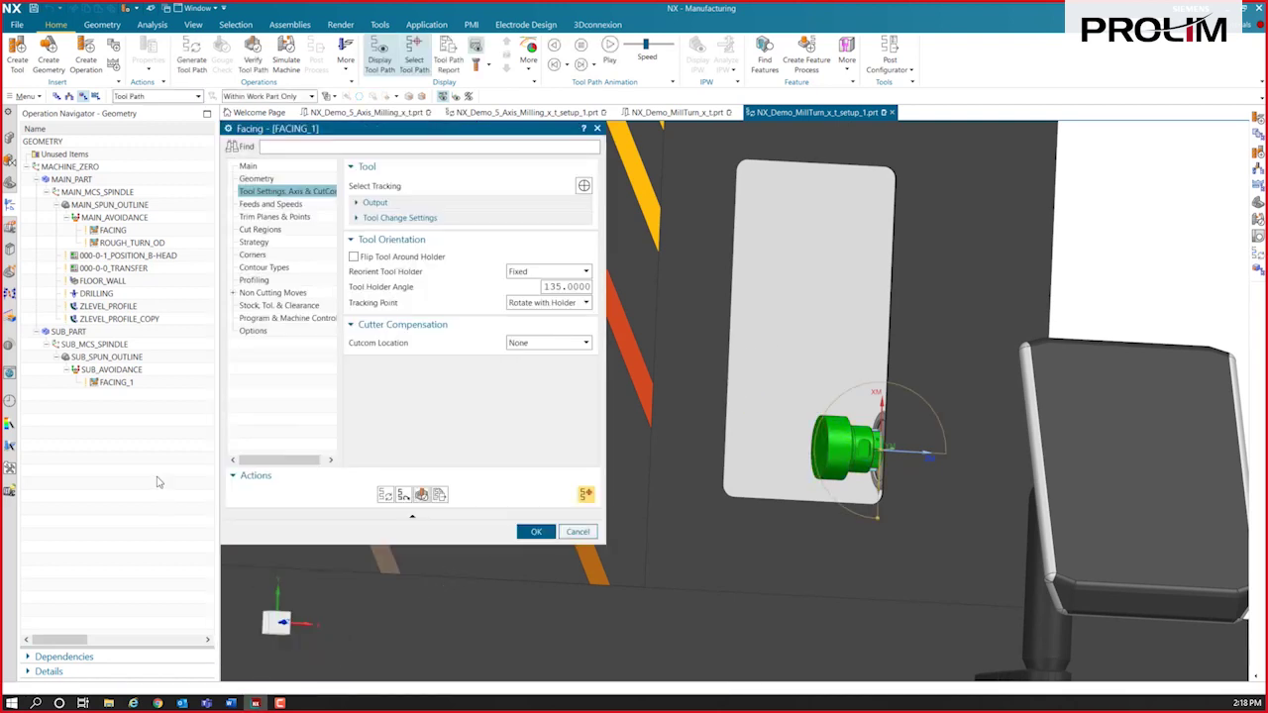
{"action": "left_click", "coordinate": [535, 531]}
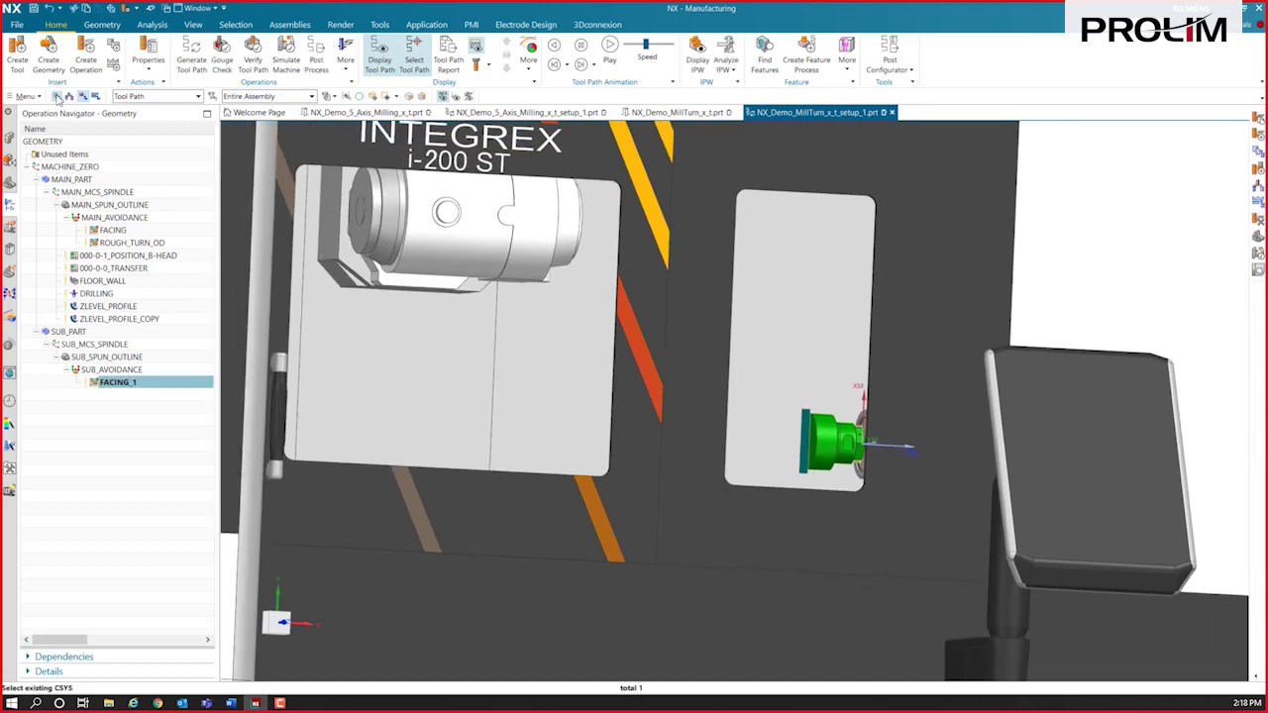
Simulate the complete PART_NUMBER program on the machine, adjusting playback speed through the transfer and sub-spindle facing, and finish the simulation.
{"action": "left_click", "coordinate": [56, 97]}
{"action": "left_click", "coordinate": [62, 167]}
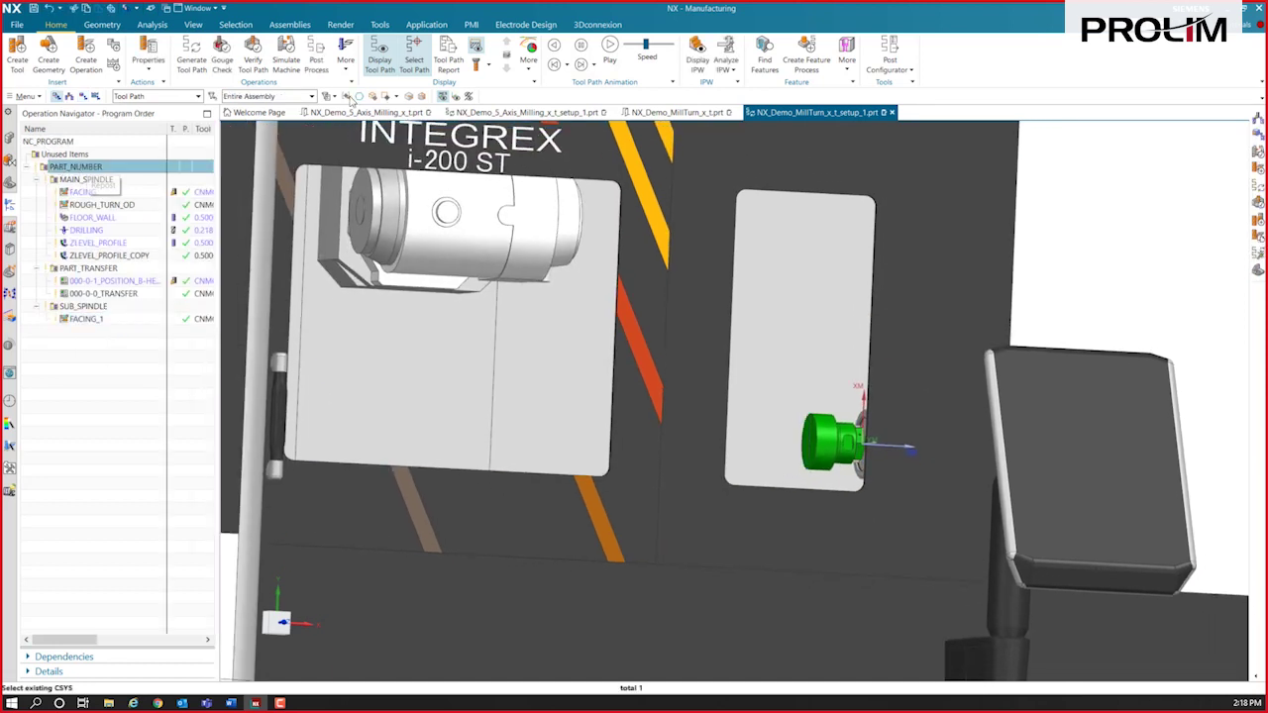
{"action": "left_click", "coordinate": [286, 51]}
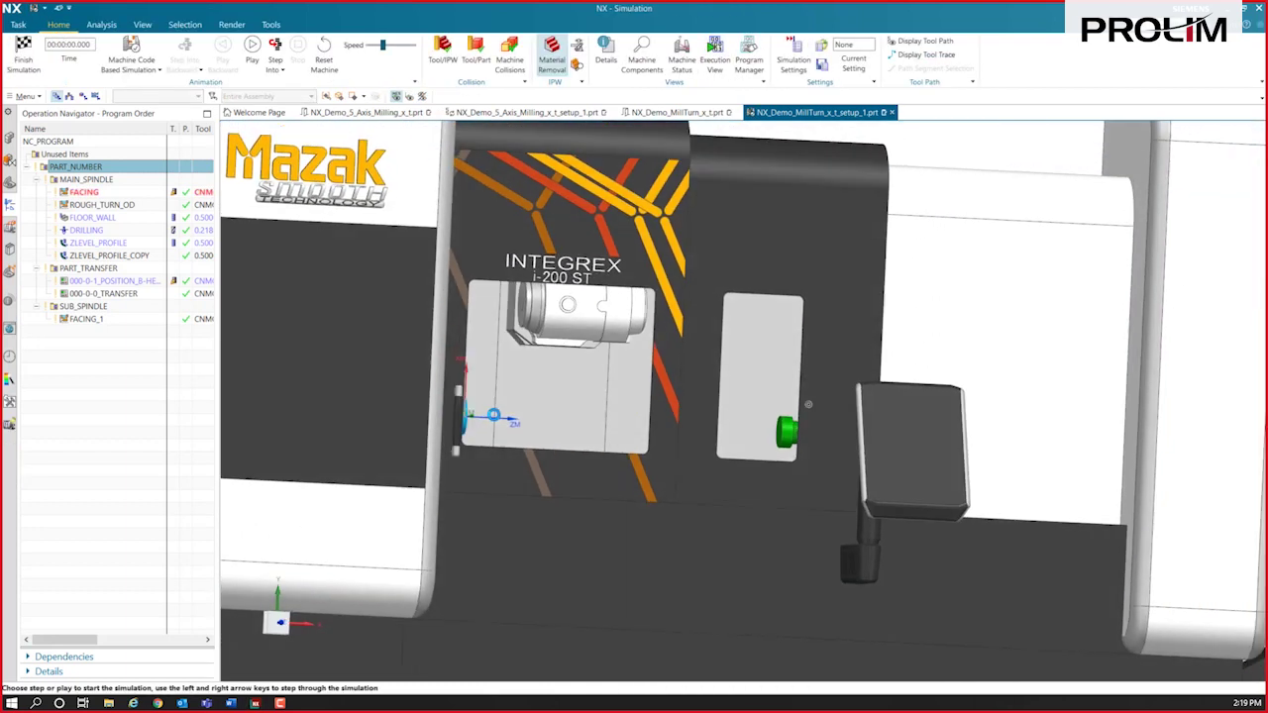
{"action": "left_click", "coordinate": [252, 45]}
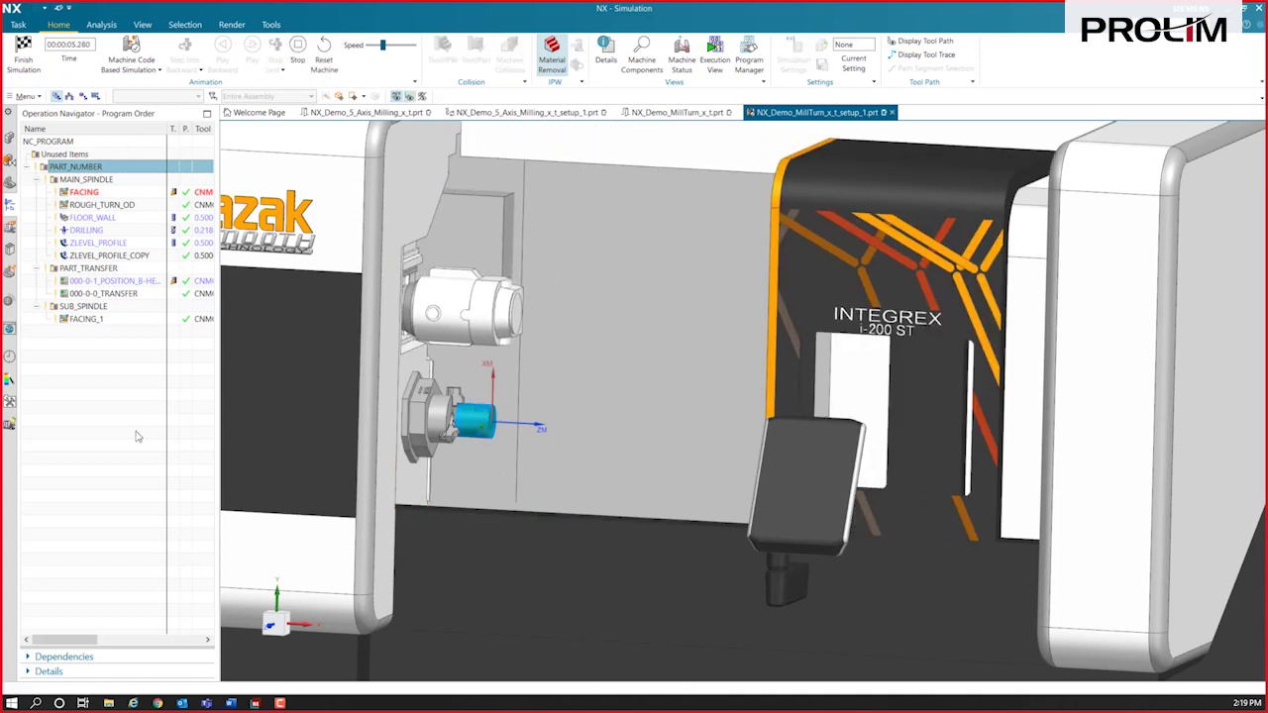
{"action": "left_click", "coordinate": [402, 46]}
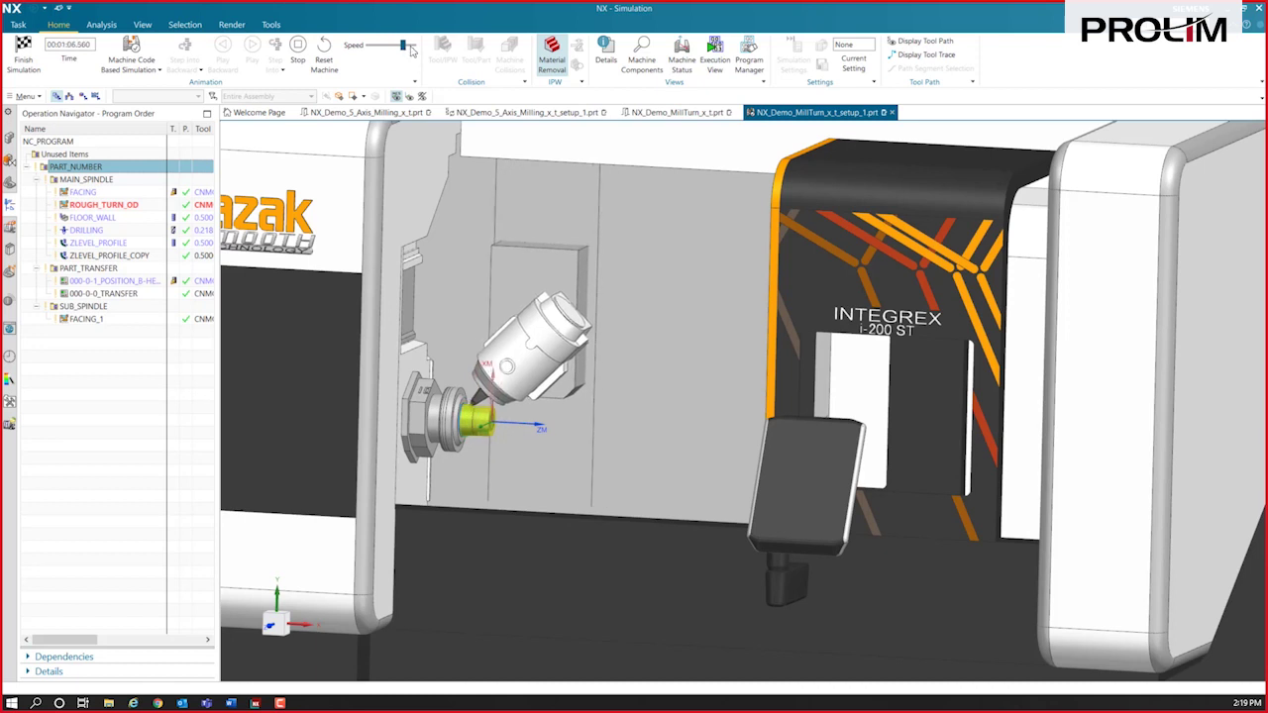
{"action": "left_click", "coordinate": [411, 46]}
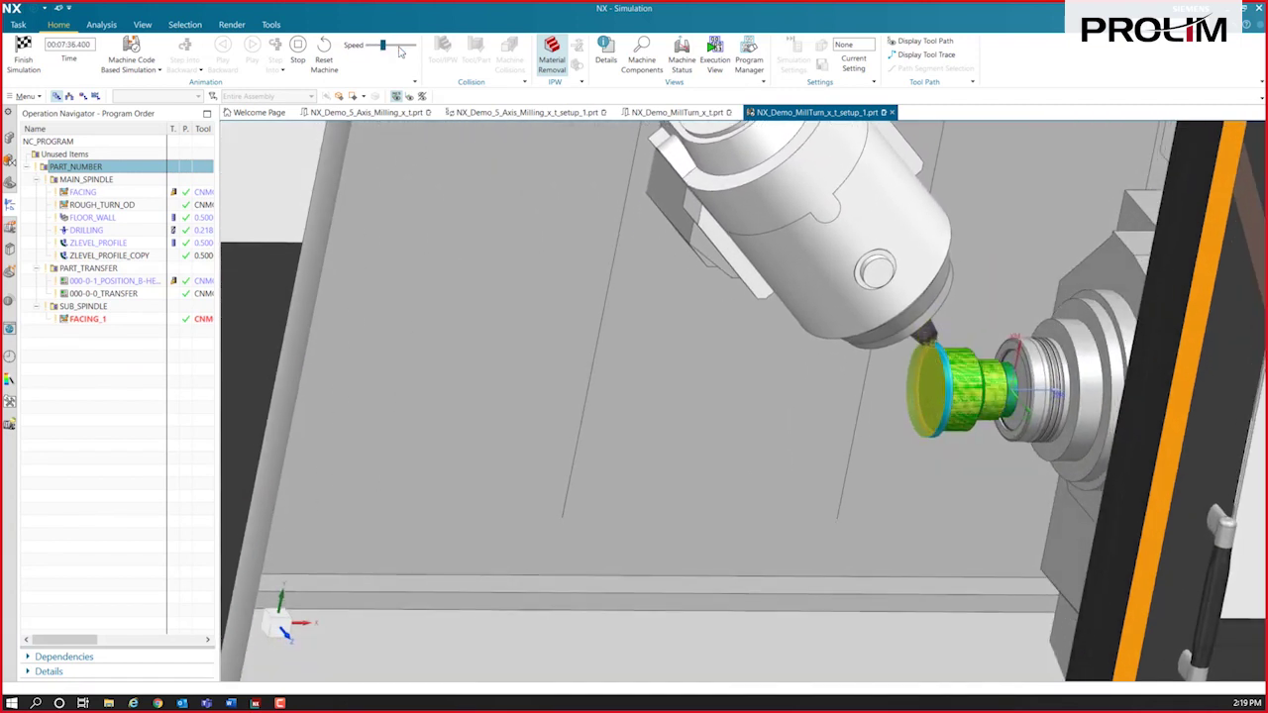
{"action": "left_click_drag", "start_coordinate": [380, 45], "coordinate": [401, 46]}
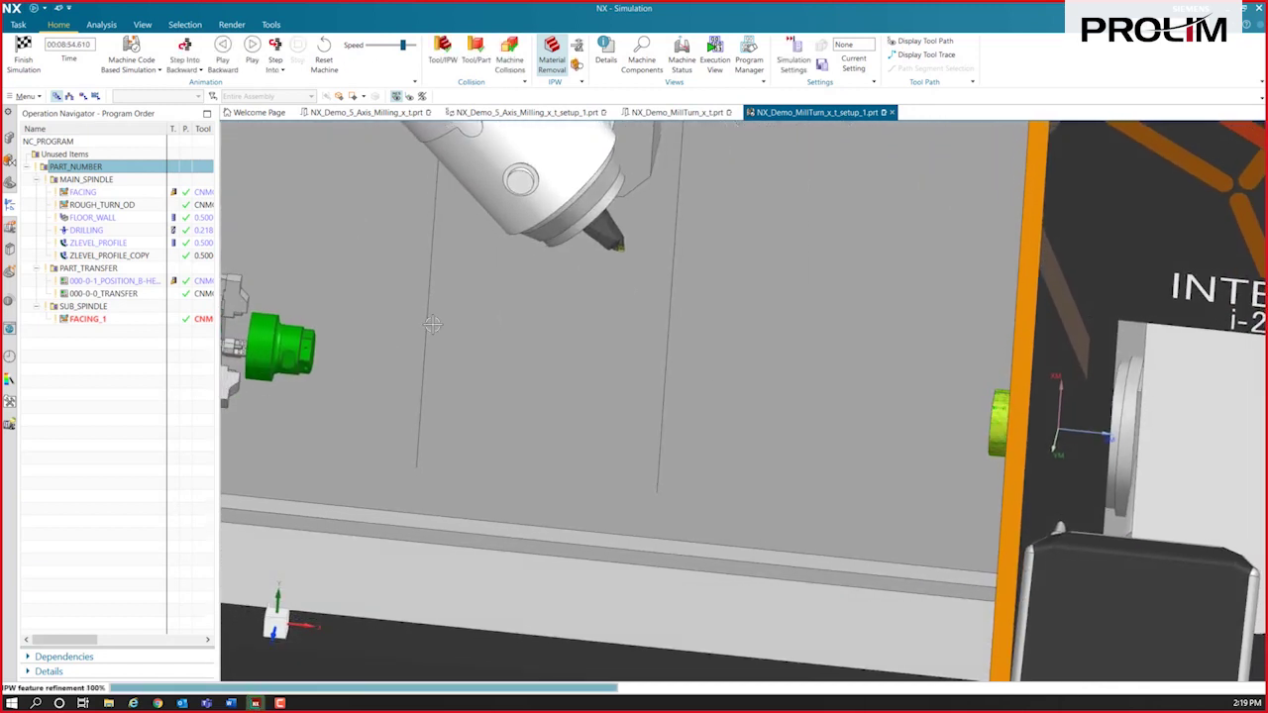
{"action": "left_click", "coordinate": [24, 51]}
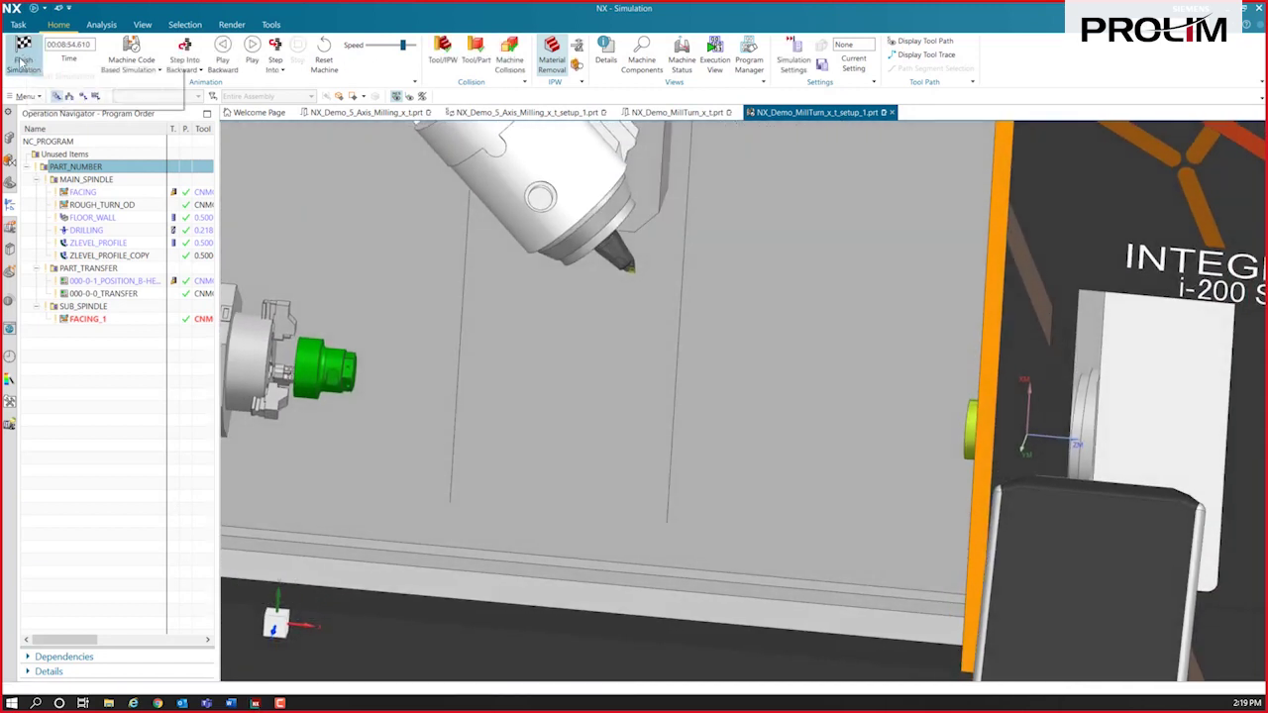